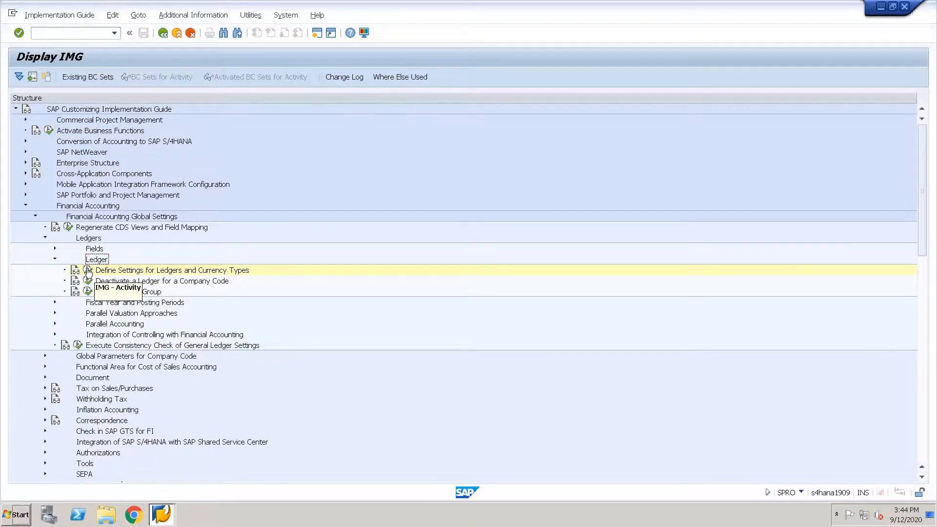
Open the activity Define Settings for Ledgers and Currency Types and examine ledger 0L and the valuation view options for ledger A7.
{"action": "left_click", "coordinate": [88, 271]}
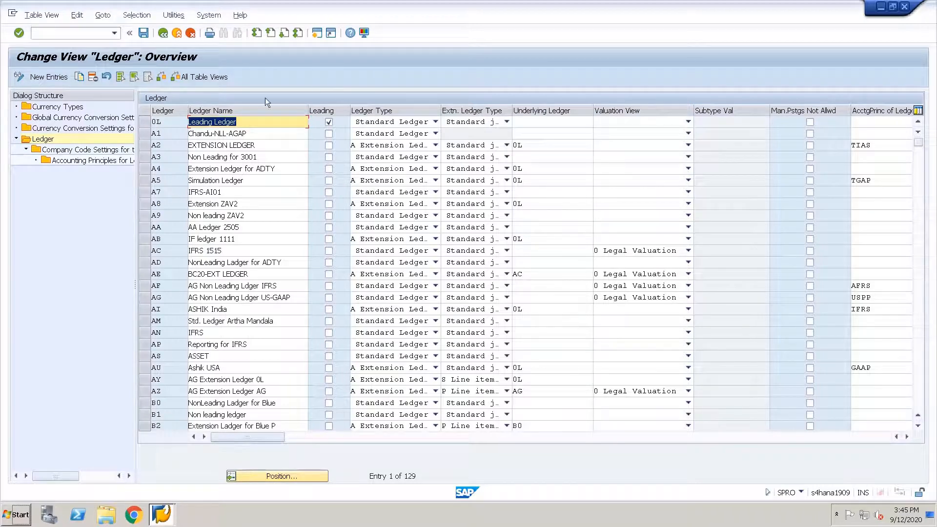
{"action": "left_click_drag", "start_coordinate": [161, 122], "coordinate": [149, 122]}
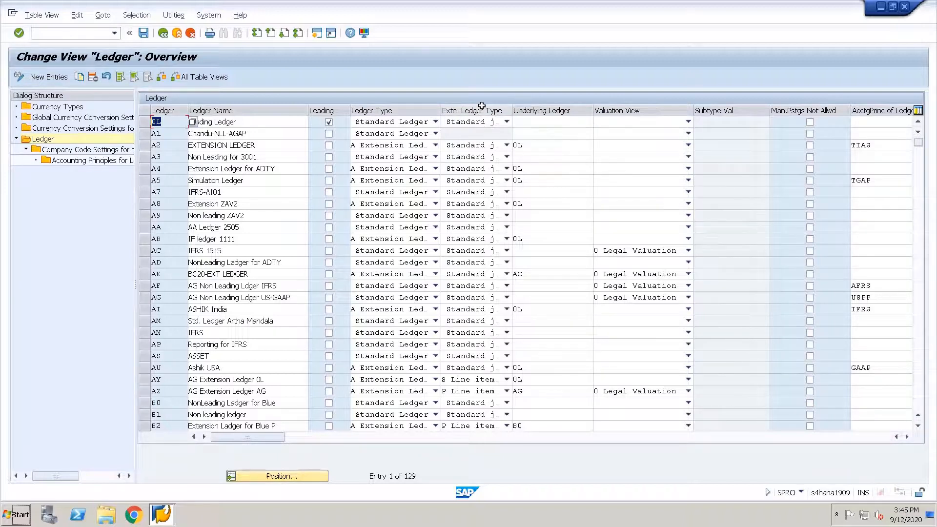
{"action": "left_click", "coordinate": [507, 122]}
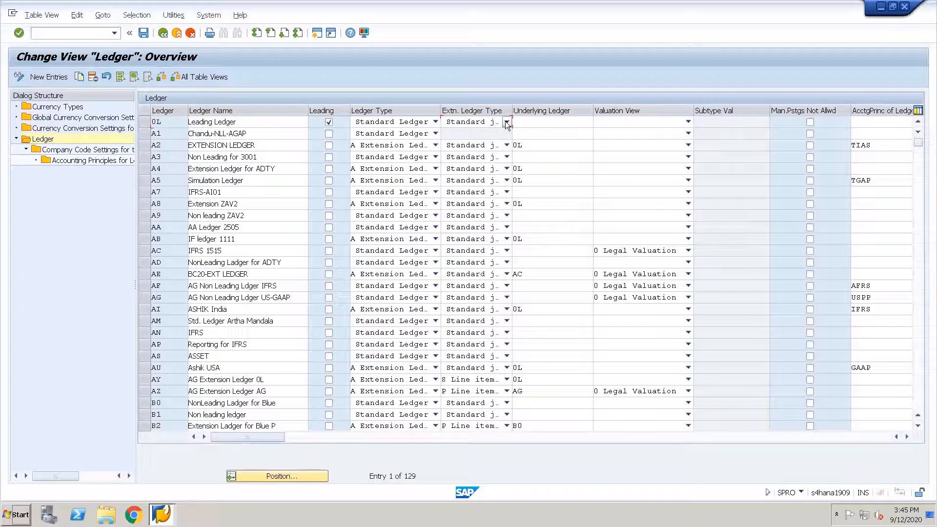
{"action": "left_click", "coordinate": [528, 89]}
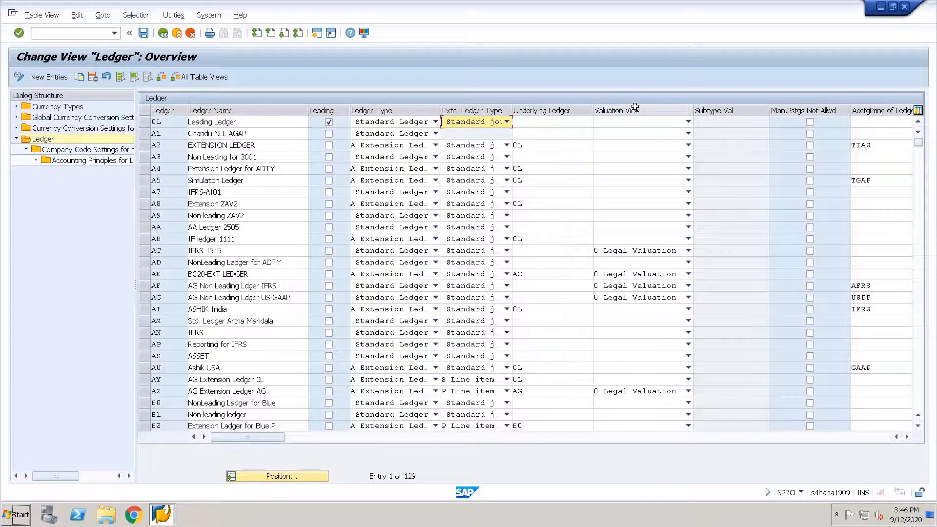
{"action": "left_click", "coordinate": [688, 192]}
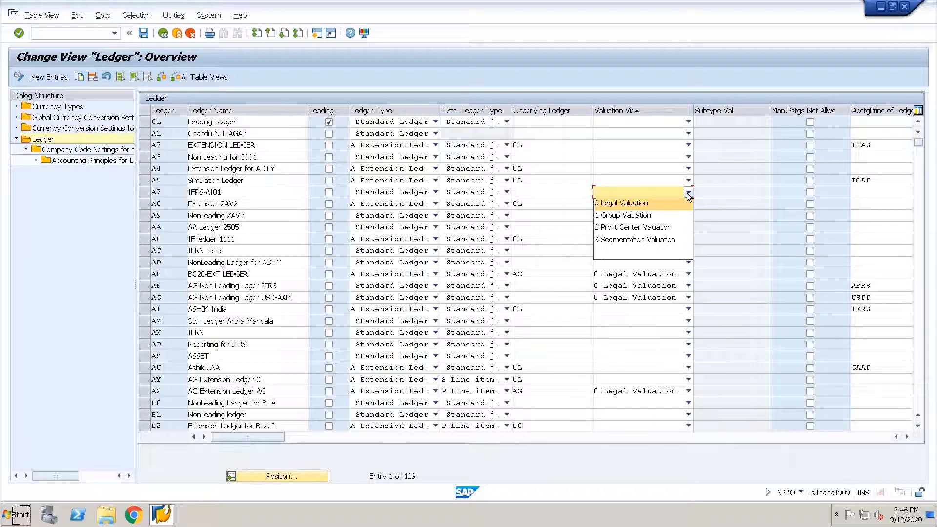
{"action": "left_click", "coordinate": [685, 55]}
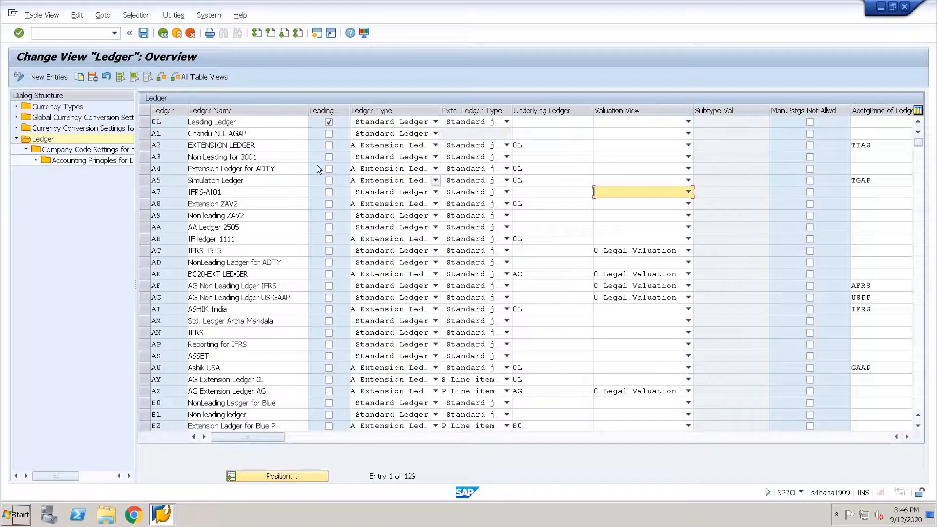
Open the company code settings for leading ledger 0L in change mode.
{"action": "left_click", "coordinate": [143, 126]}
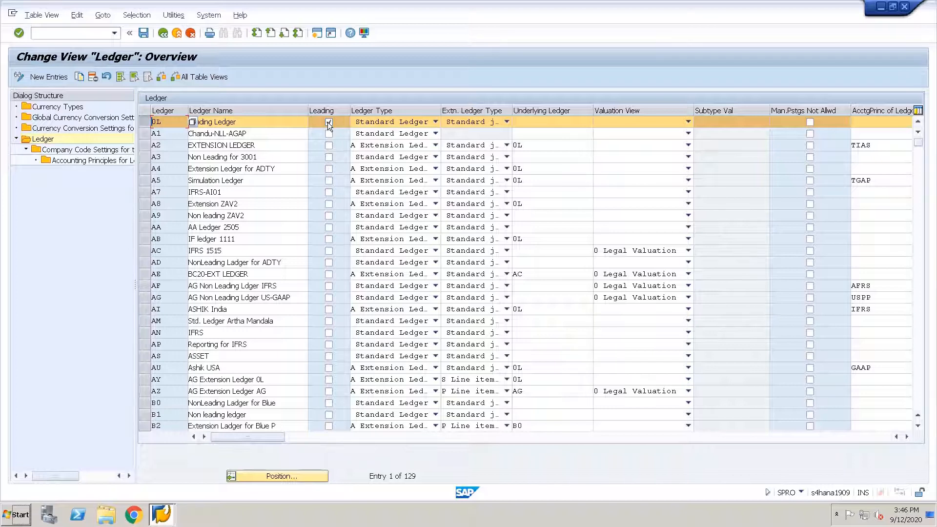
{"action": "left_click", "coordinate": [147, 126]}
{"action": "left_click_drag", "start_coordinate": [166, 122], "coordinate": [147, 122]}
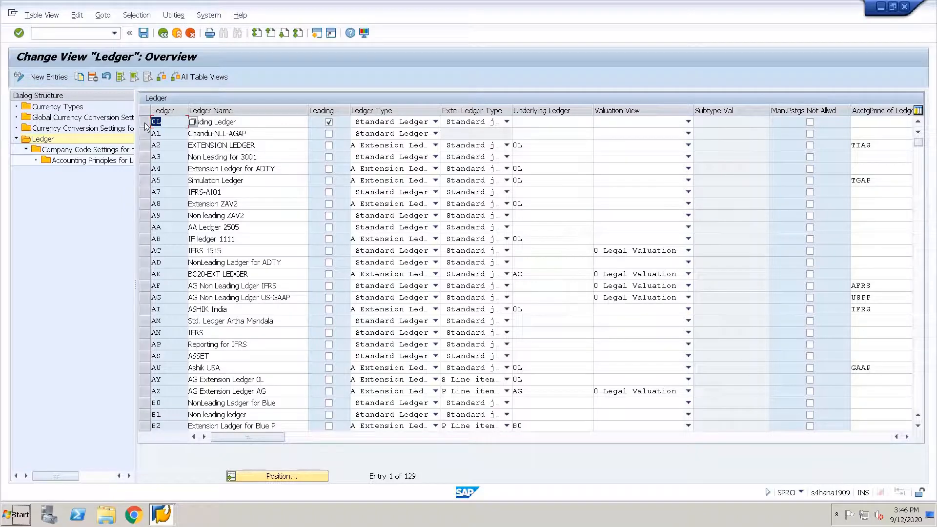
{"action": "left_click", "coordinate": [144, 122]}
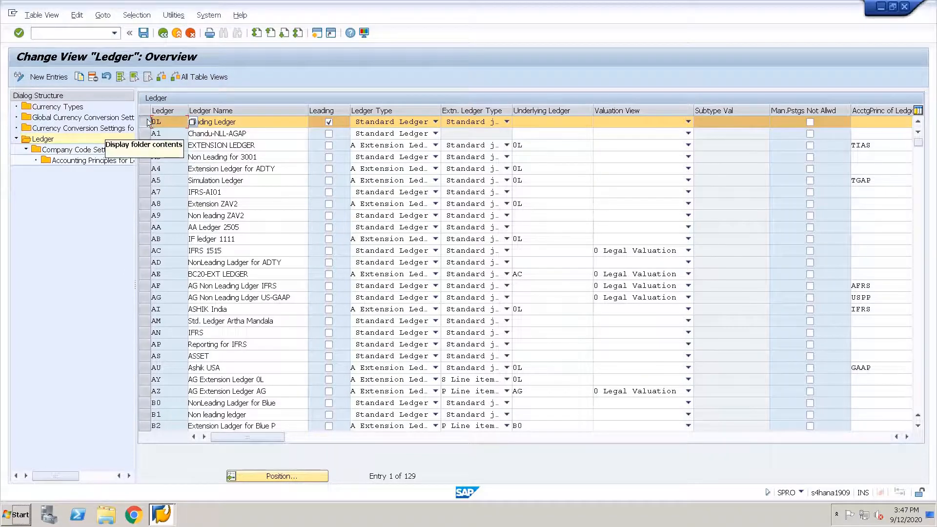
{"action": "double_click", "coordinate": [64, 155]}
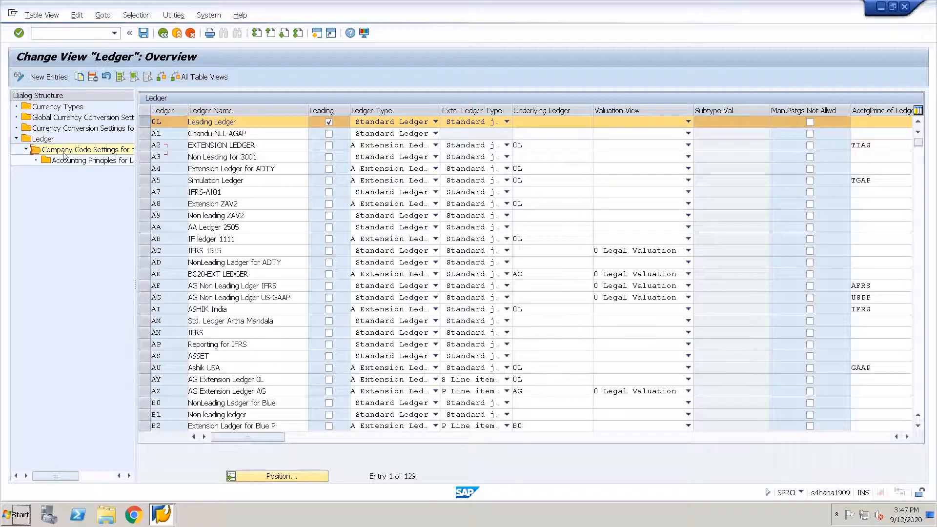
{"action": "key", "text": "Return"}
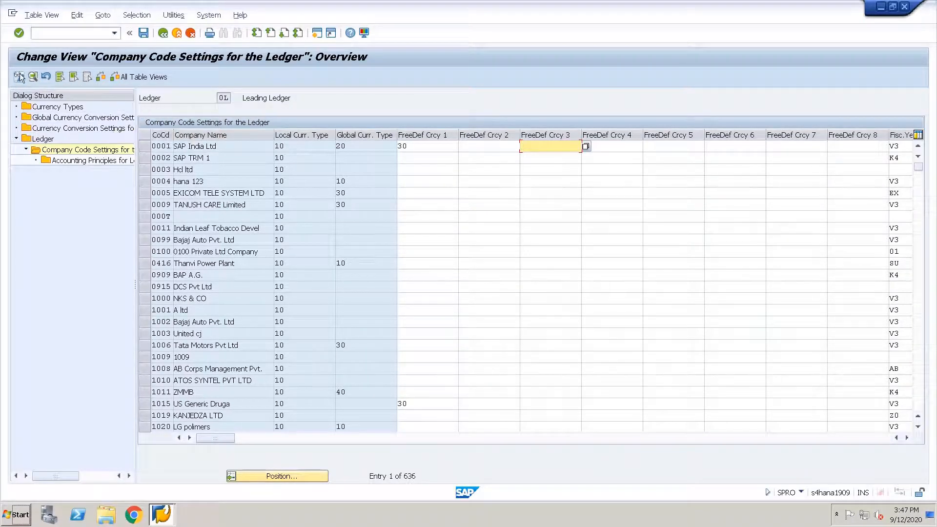
{"action": "key", "text": "ctrl+F1"}
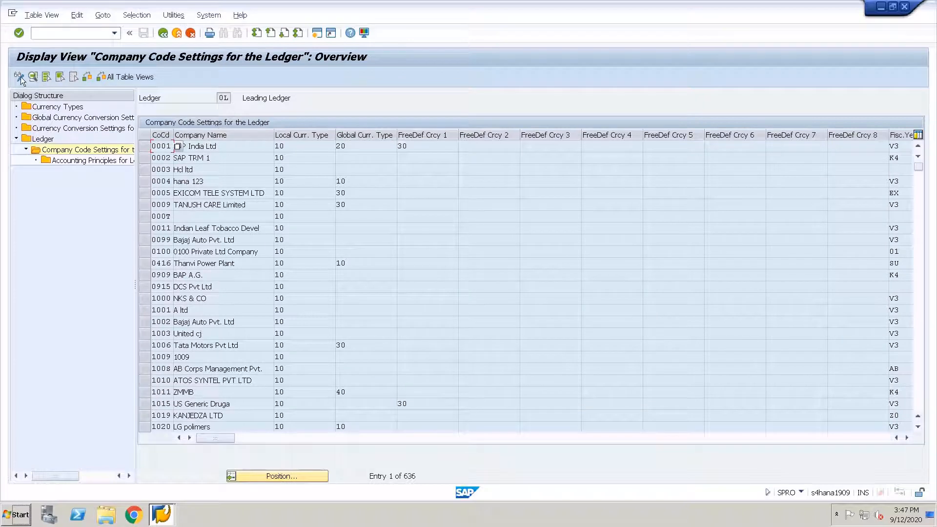
{"action": "left_click", "coordinate": [20, 77]}
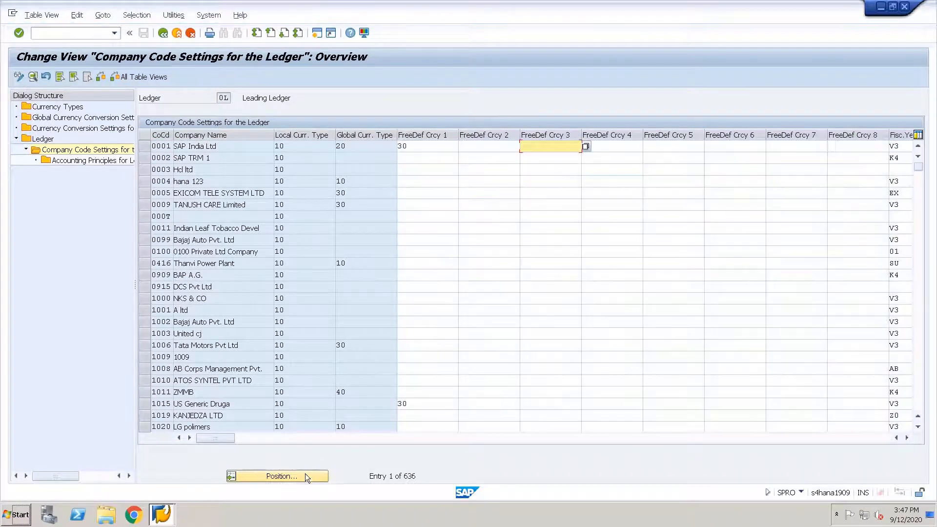
Find company code AVGB, open its detailed settings for the ledger and dismiss the consistency check messages.
{"action": "left_click", "coordinate": [305, 476]}
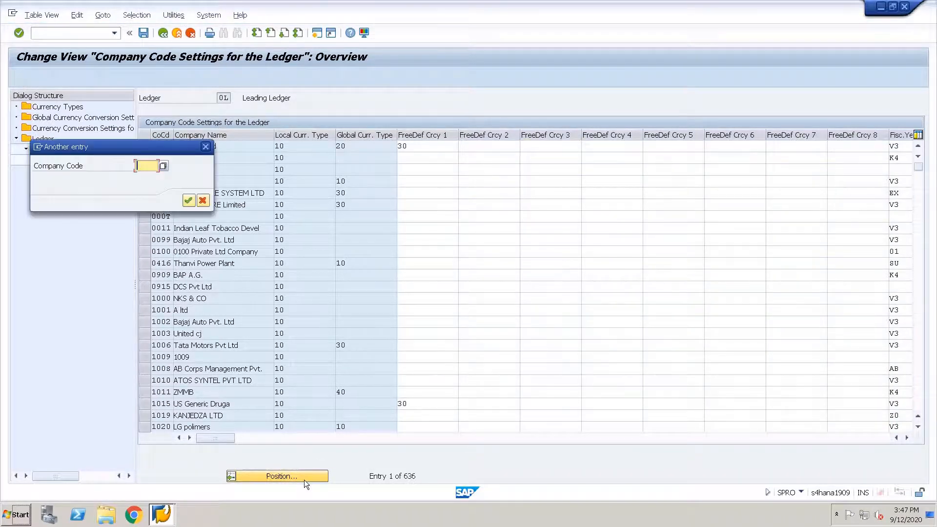
{"action": "type", "text": "avgb"}
{"action": "key", "text": "Return"}
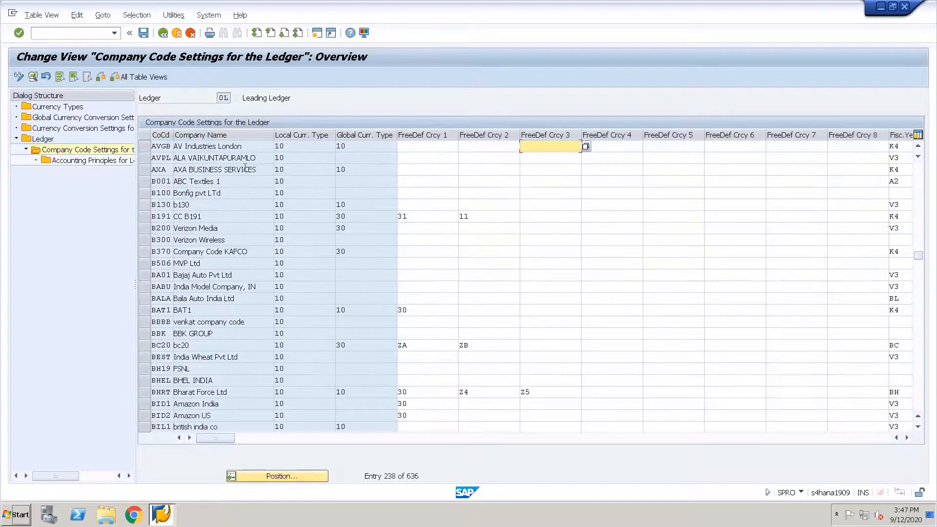
{"action": "left_click", "coordinate": [147, 148]}
{"action": "double_click", "coordinate": [165, 149]}
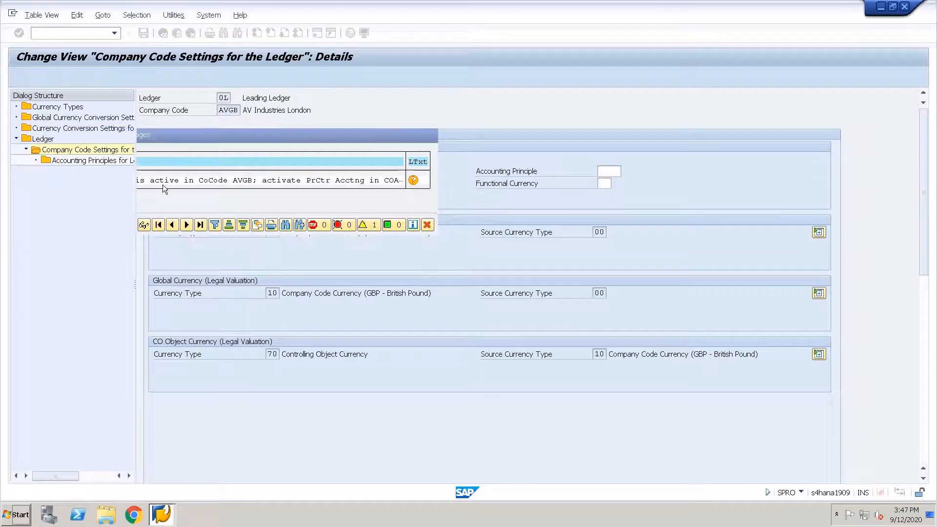
{"action": "key", "text": "Return"}
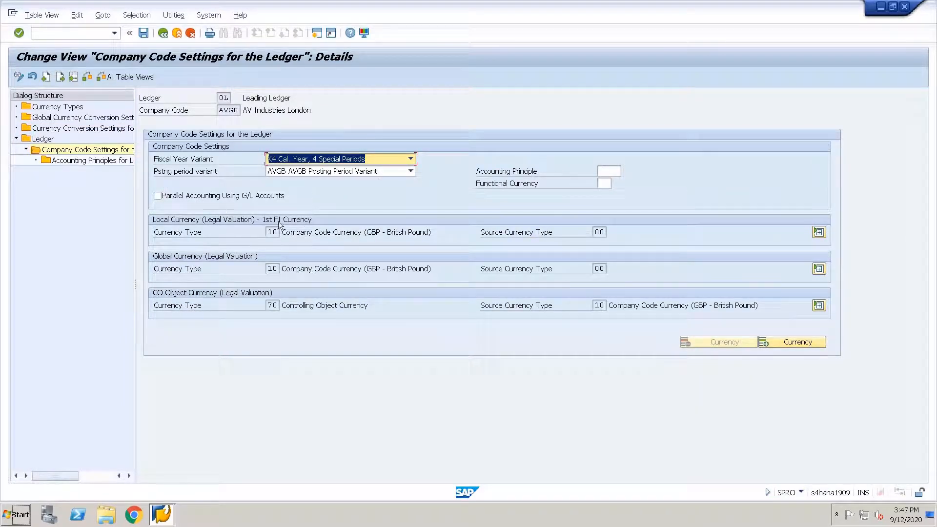
Add a freely defined currency to company code AVGB and review the possible currency types for it.
{"action": "left_click", "coordinate": [272, 232]}
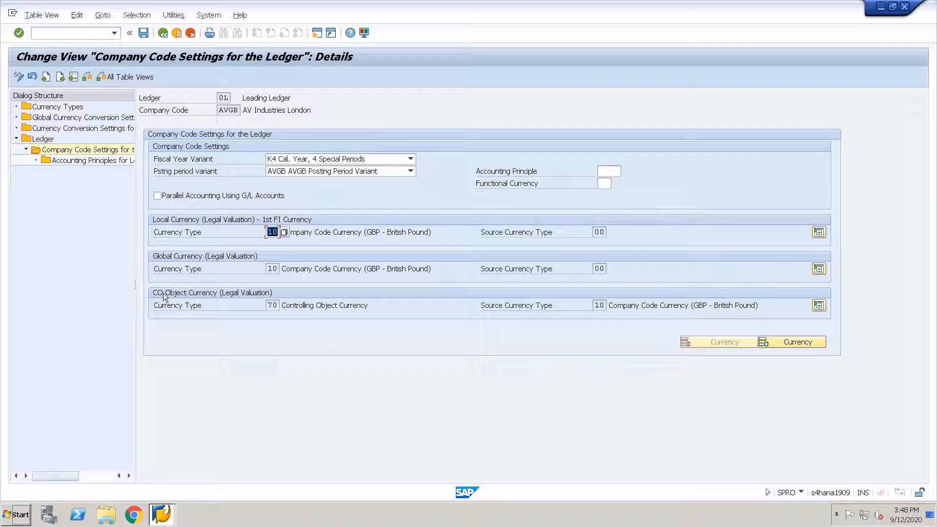
{"action": "left_click", "coordinate": [777, 343]}
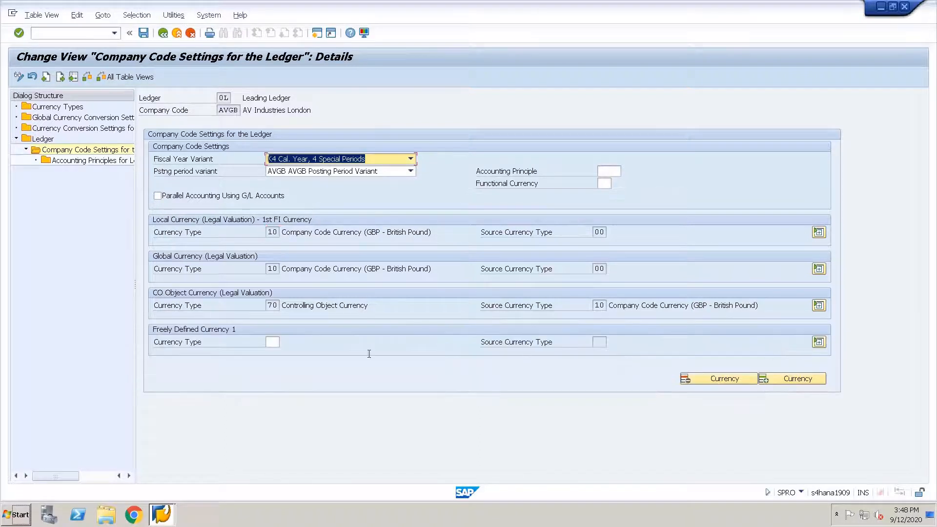
{"action": "left_click", "coordinate": [283, 341]}
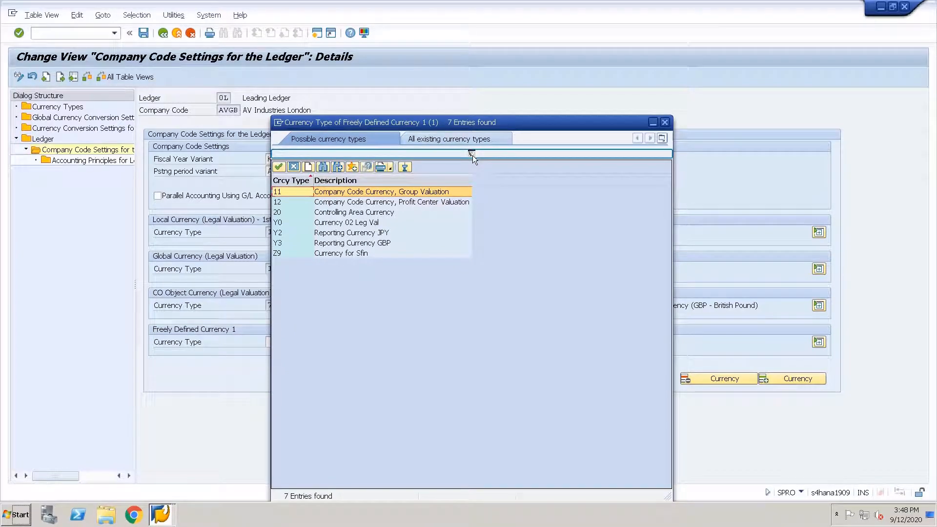
{"action": "left_click", "coordinate": [665, 122]}
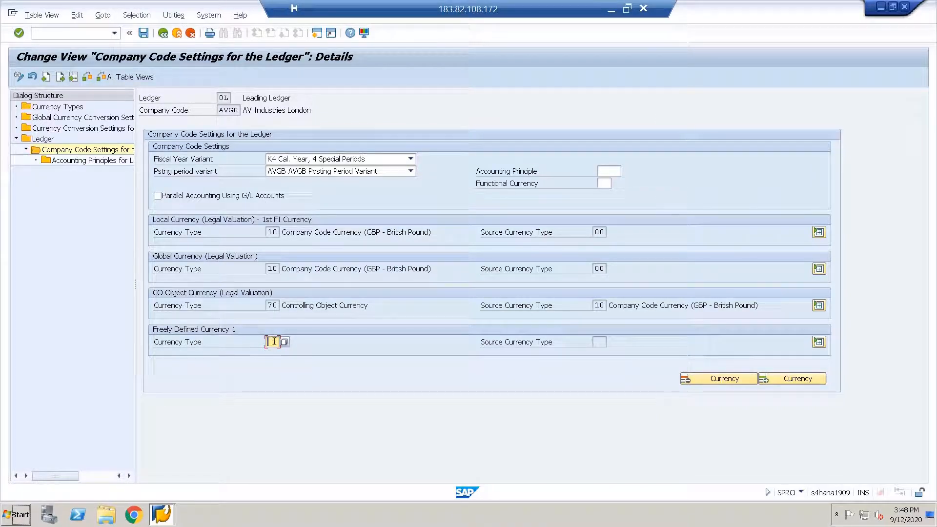
Open the Currency Types overview and look through the defined currency types.
{"action": "double_click", "coordinate": [47, 108]}
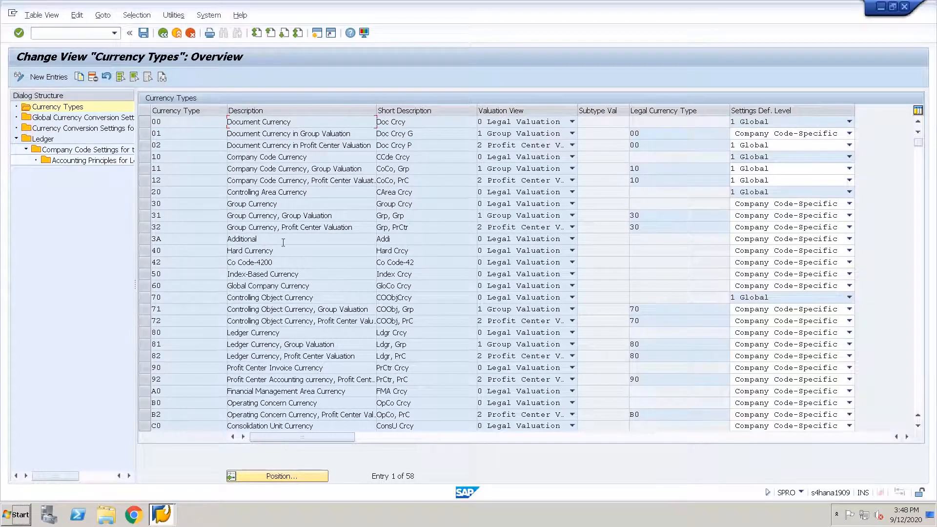
{"action": "scroll", "coordinate": [283, 243], "scroll_direction": "down", "scroll_amount": 3}
{"action": "scroll", "coordinate": [387, 204], "scroll_direction": "up", "scroll_amount": 3}
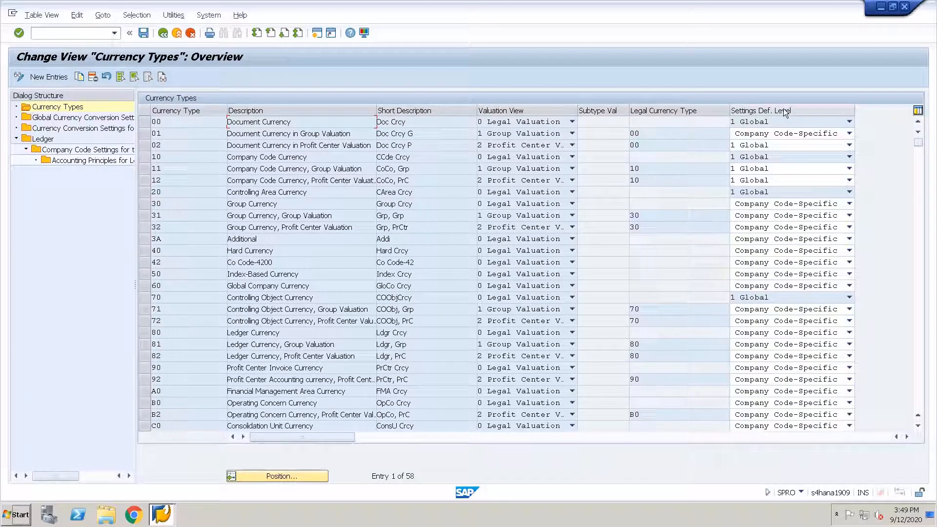
Examine the settings definition level options for currency types 00 and 01, and locate the controlling area currency entry.
{"action": "left_click", "coordinate": [845, 121]}
{"action": "left_click", "coordinate": [851, 127]}
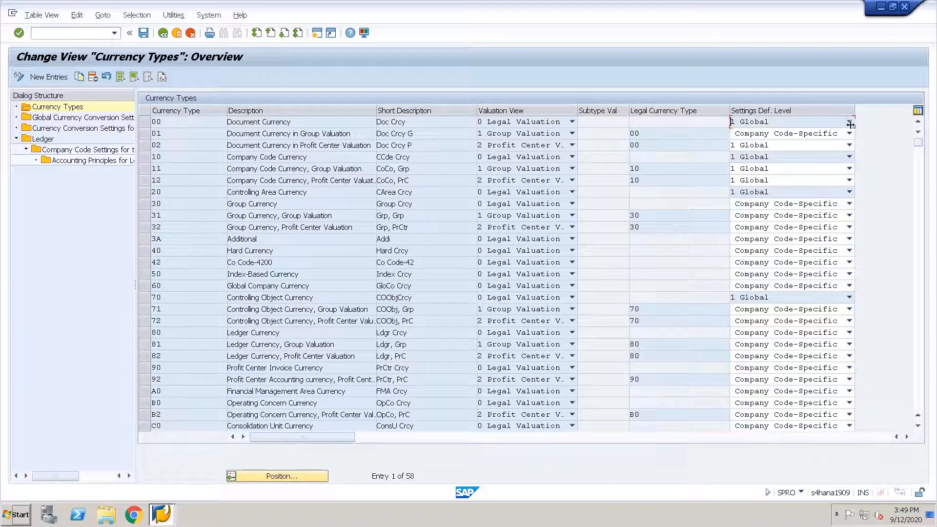
{"action": "left_click", "coordinate": [850, 133]}
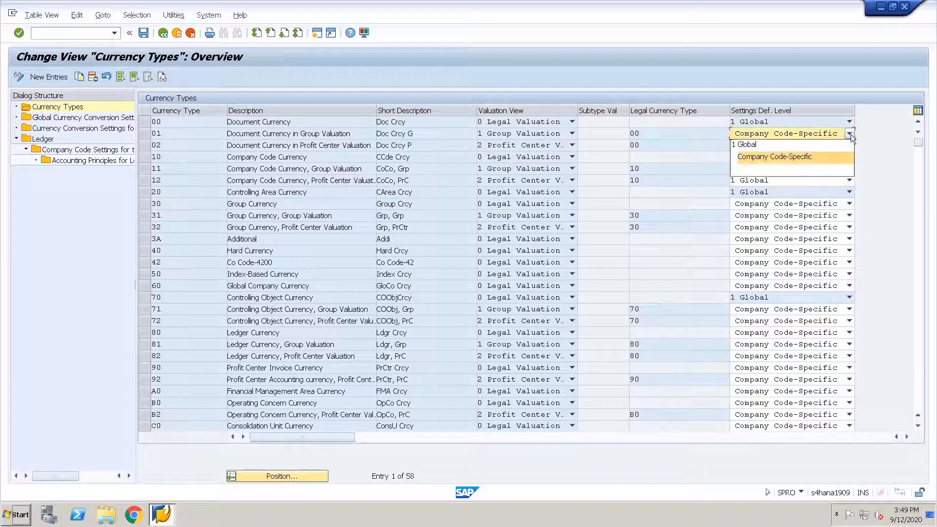
{"action": "left_click", "coordinate": [871, 149]}
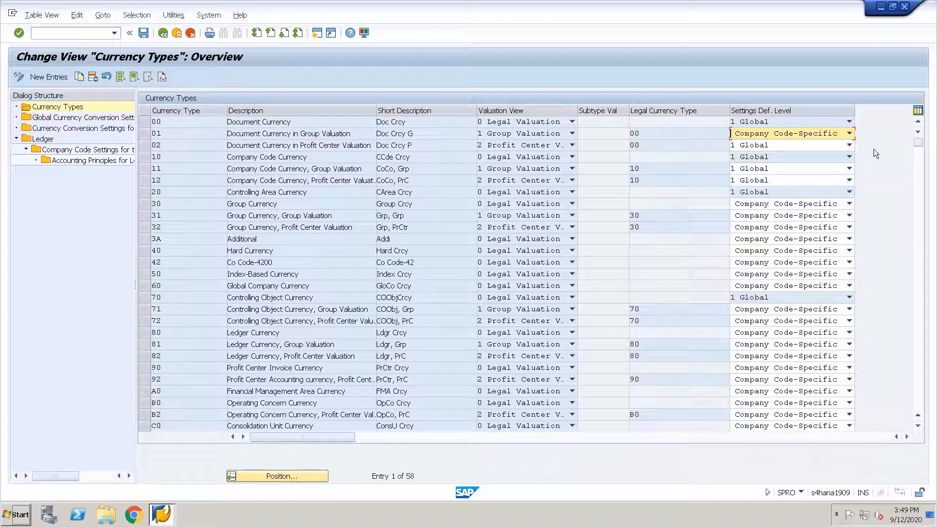
{"action": "left_click", "coordinate": [850, 134]}
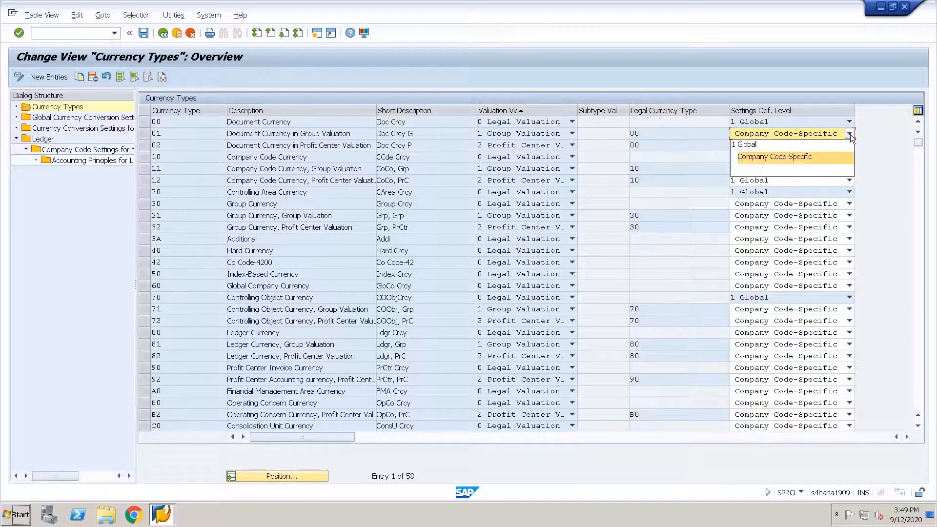
{"action": "left_click", "coordinate": [832, 157]}
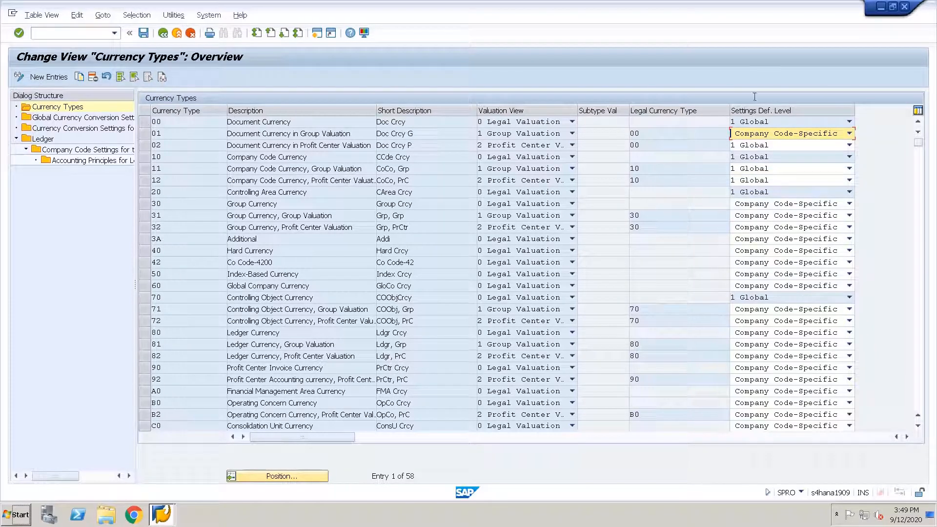
{"action": "left_click", "coordinate": [800, 125]}
{"action": "left_click", "coordinate": [871, 130]}
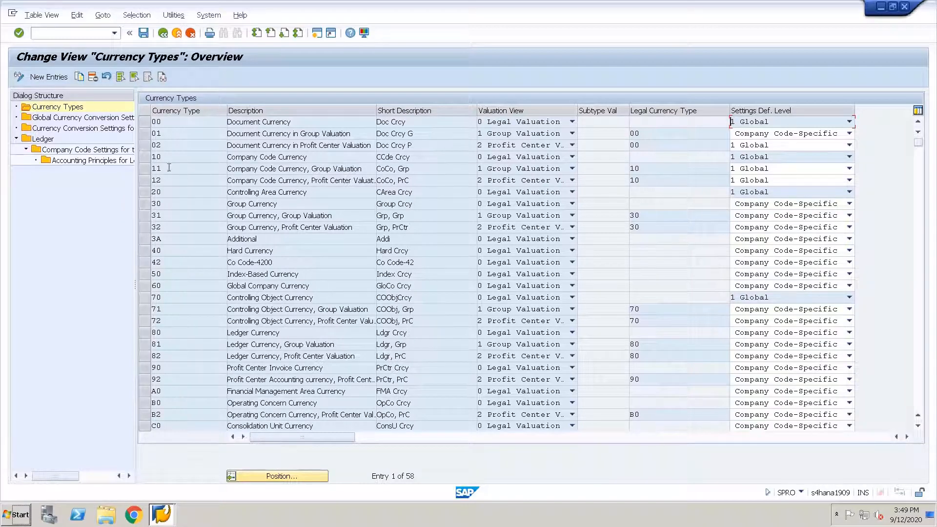
{"action": "left_click", "coordinate": [173, 195]}
{"action": "left_click_drag", "start_coordinate": [173, 194], "coordinate": [124, 193]}
{"action": "left_click", "coordinate": [48, 79]}
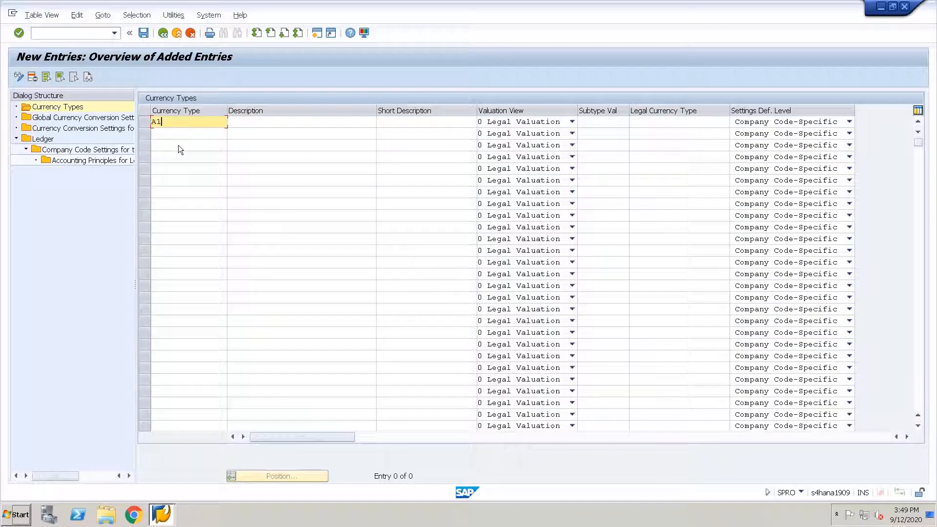
{"action": "key", "text": "F12"}
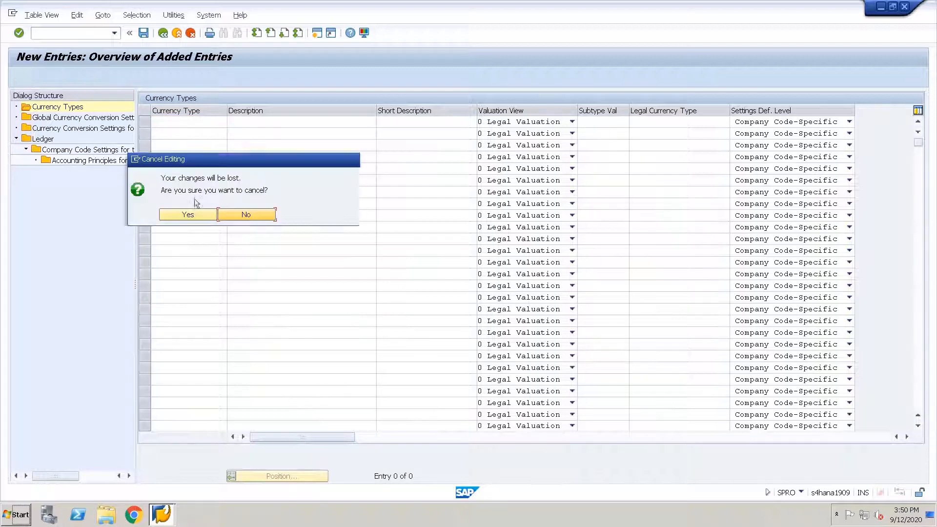
{"action": "left_click", "coordinate": [189, 215]}
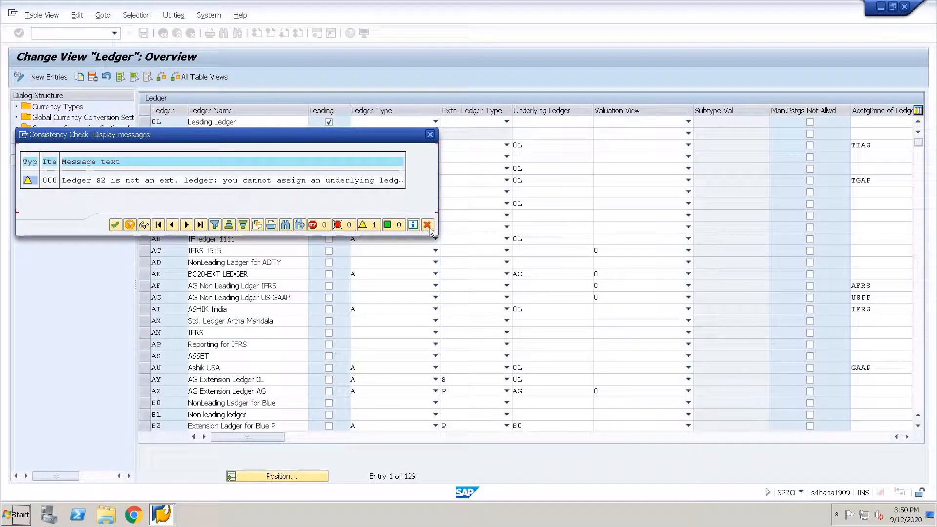
Close the consistency check messages on the ledger overview and point out the A1 ledger entry.
{"action": "left_click", "coordinate": [428, 226]}
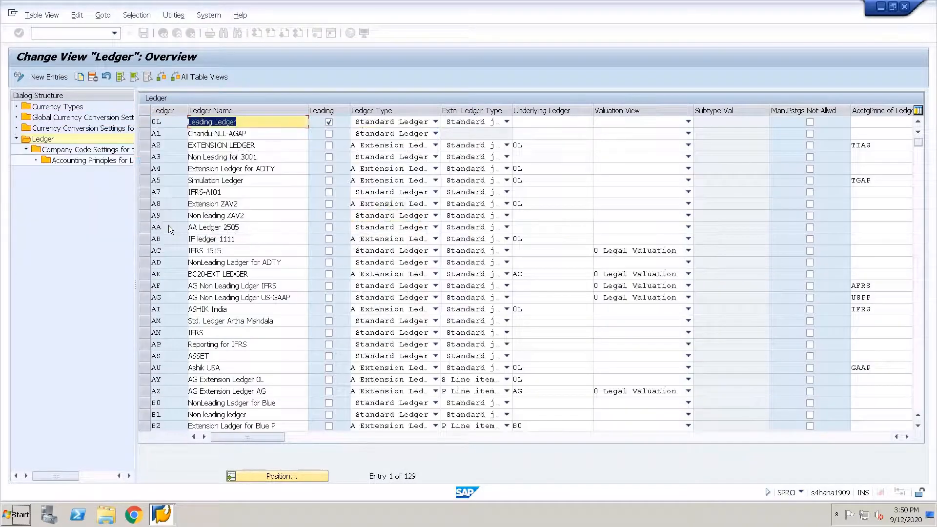
{"action": "left_click", "coordinate": [145, 133]}
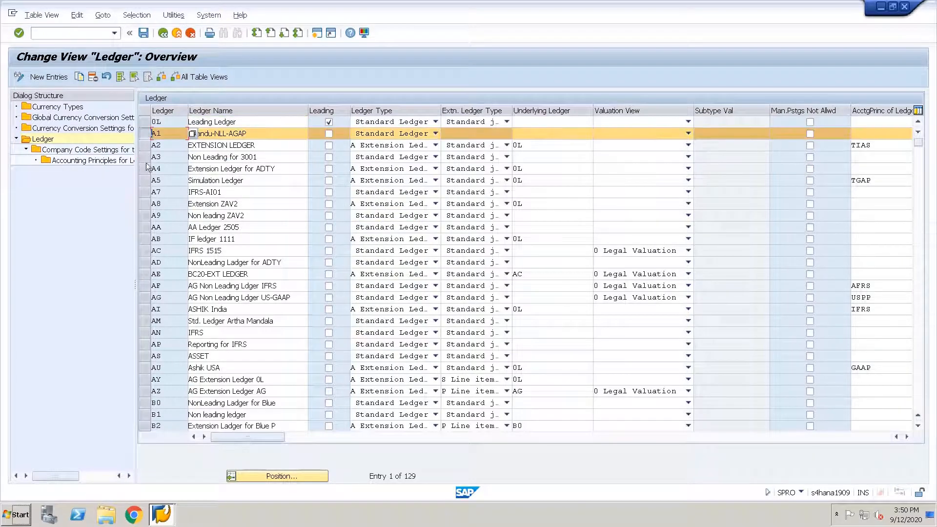
{"action": "left_click", "coordinate": [148, 139]}
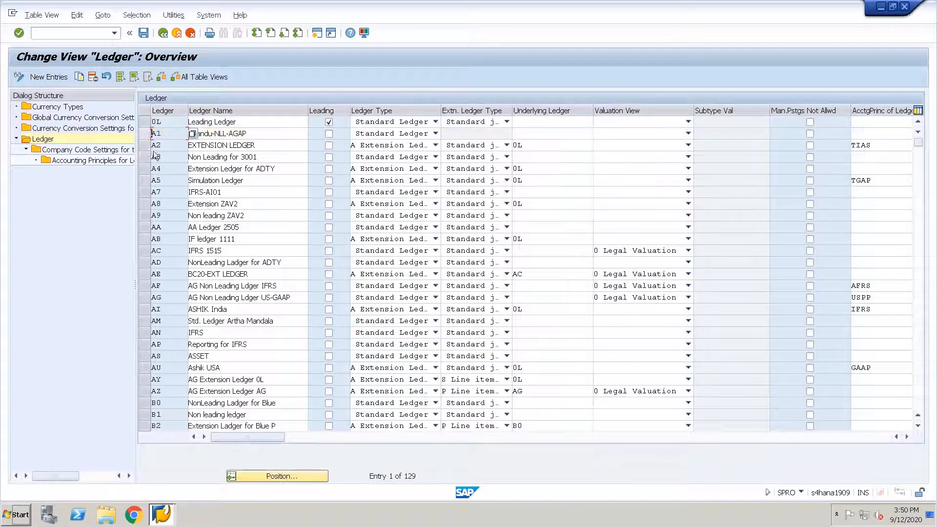
Look through the ledger overview to see which ledger keys are already in use.
{"action": "scroll", "coordinate": [214, 266], "scroll_direction": "down", "scroll_amount": 20}
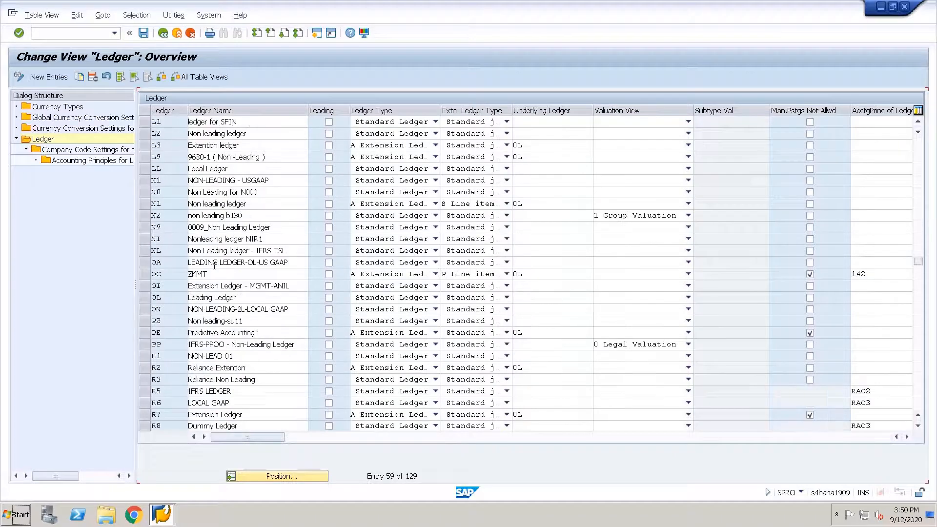
{"action": "scroll", "coordinate": [214, 266], "scroll_direction": "down", "scroll_amount": 15}
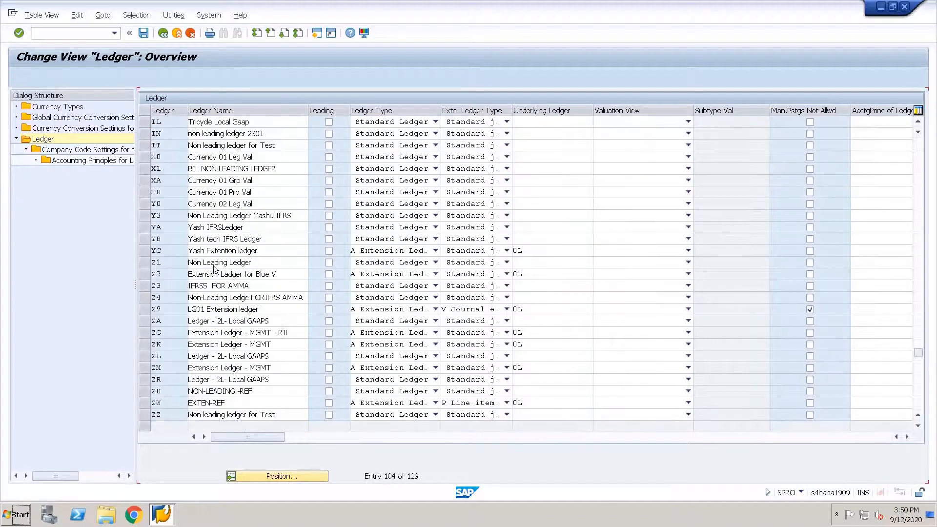
{"action": "scroll", "coordinate": [214, 266], "scroll_direction": "down", "scroll_amount": 5}
{"action": "scroll", "coordinate": [161, 193], "scroll_direction": "up", "scroll_amount": 5}
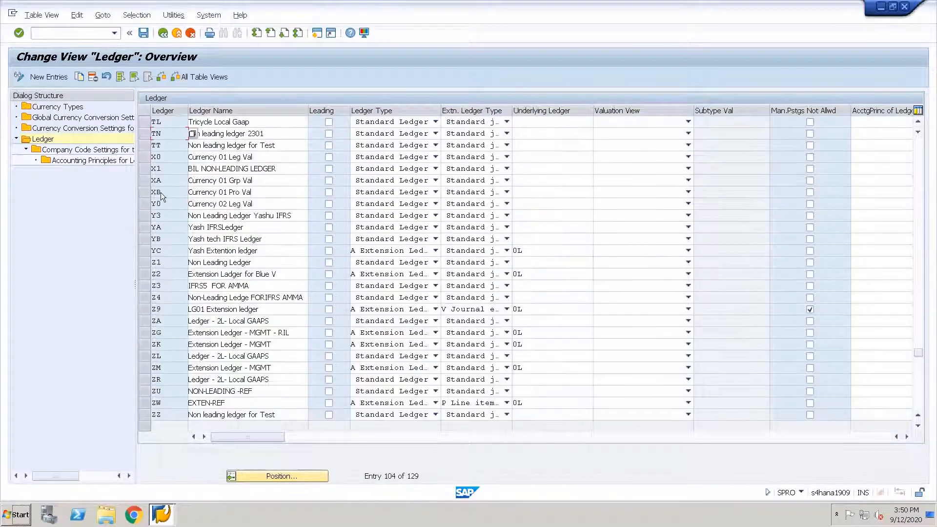
{"action": "scroll", "coordinate": [160, 193], "scroll_direction": "up", "scroll_amount": 1}
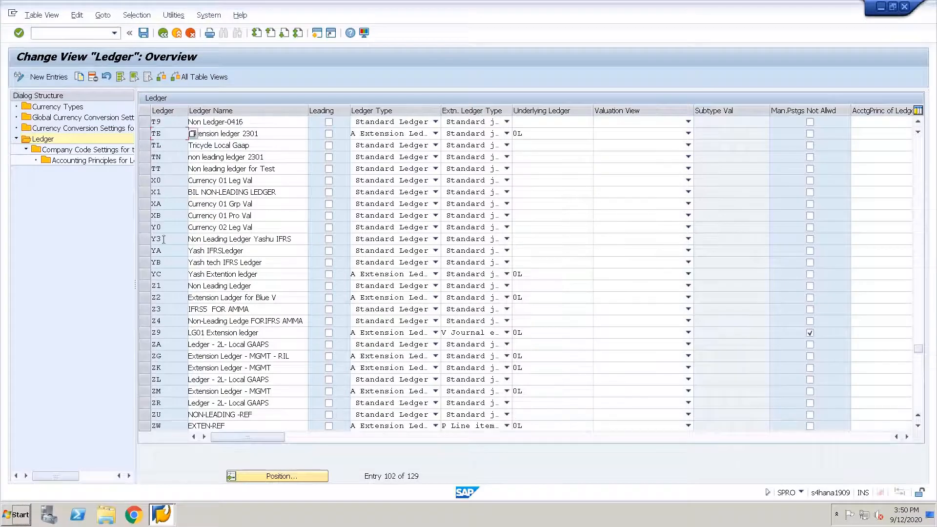
{"action": "scroll", "coordinate": [163, 239], "scroll_direction": "up", "scroll_amount": 2}
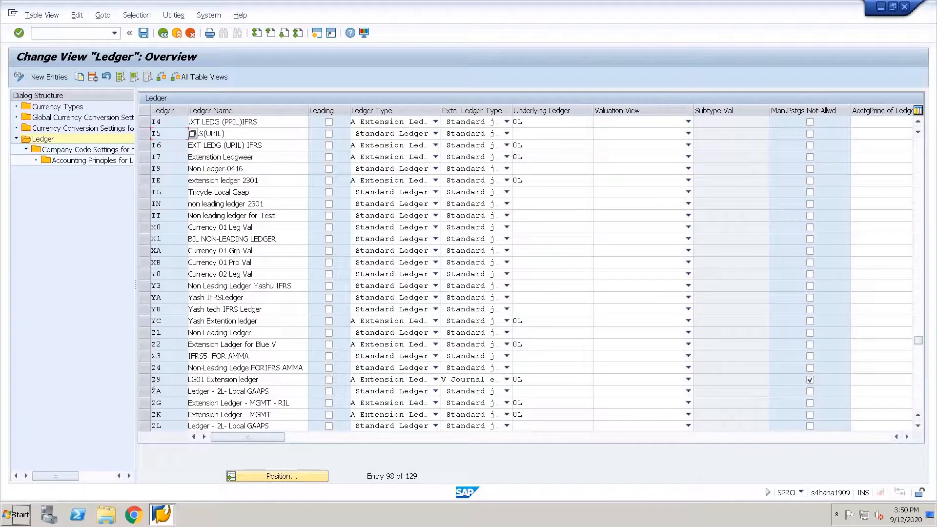
{"action": "left_click", "coordinate": [58, 78]}
{"action": "type", "text": "V1"}
{"action": "key", "text": "Tab"}
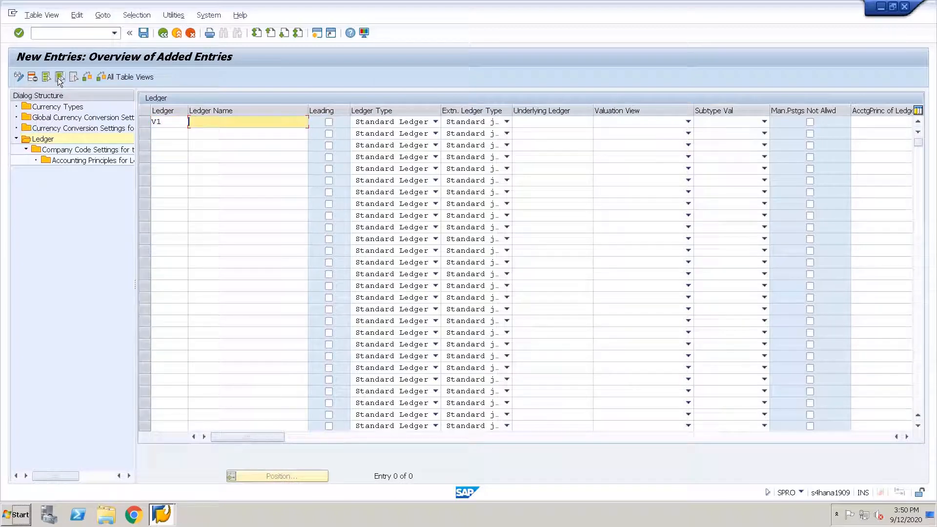
{"action": "key", "text": "BackSpace"}
{"action": "key", "text": "BackSpace"}
{"action": "left_click", "coordinate": [57, 78]}
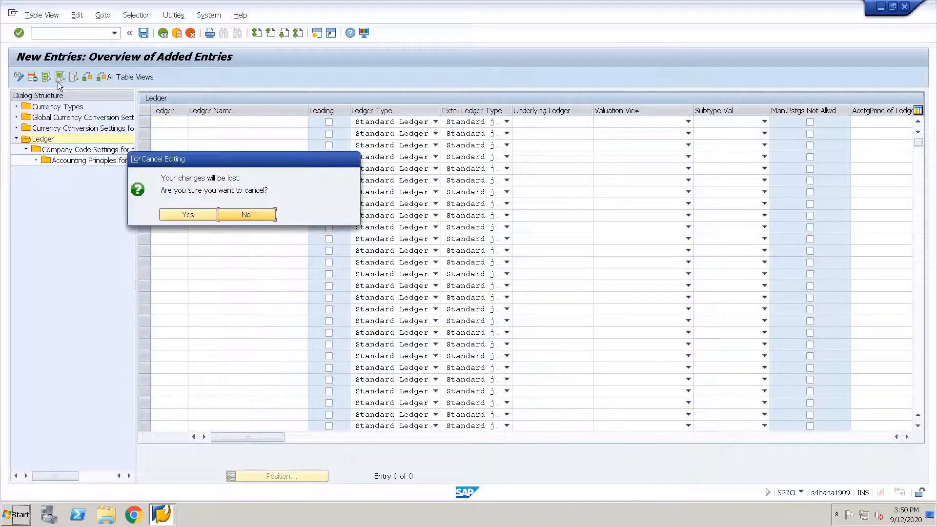
{"action": "left_click", "coordinate": [193, 213]}
Start a new currency type A1 with description "AVGB Custom Curren 1" and short description "AVGB EUR".
{"action": "double_click", "coordinate": [49, 110]}
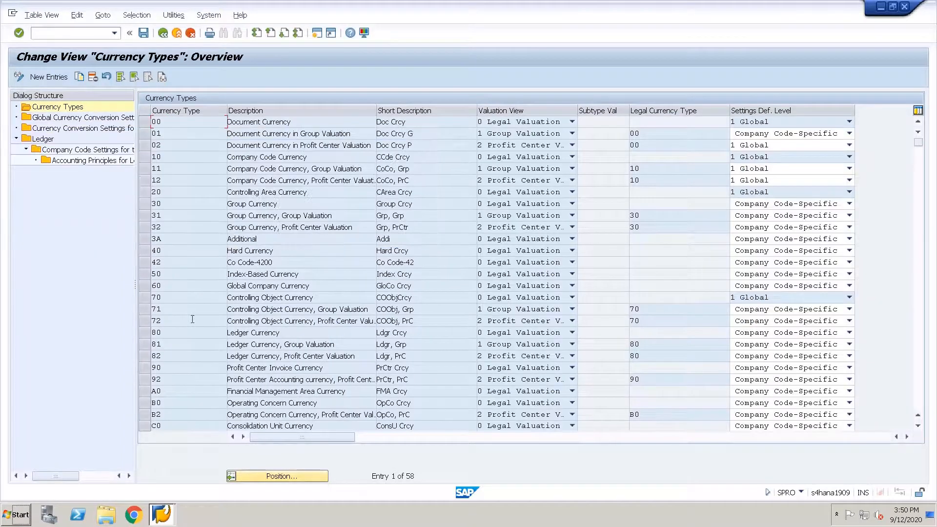
{"action": "scroll", "coordinate": [192, 319], "scroll_direction": "down", "scroll_amount": 4}
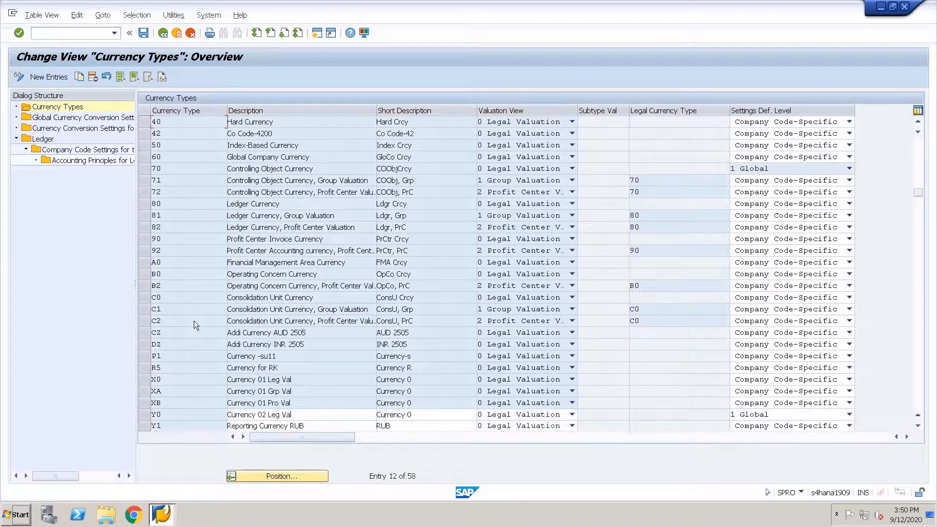
{"action": "double_click", "coordinate": [165, 263]}
{"action": "left_click", "coordinate": [49, 77]}
{"action": "type", "text": "A1"}
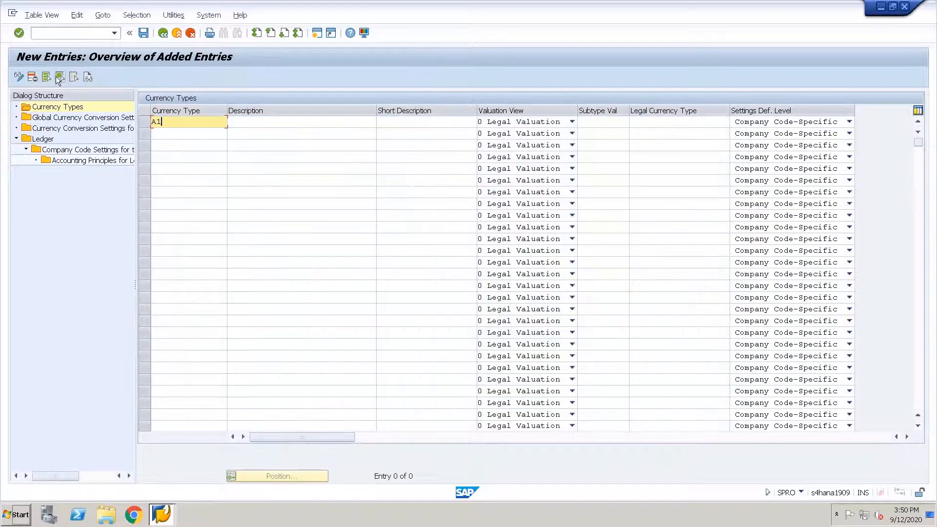
{"action": "key", "text": "Tab"}
{"action": "type", "text": "A"}
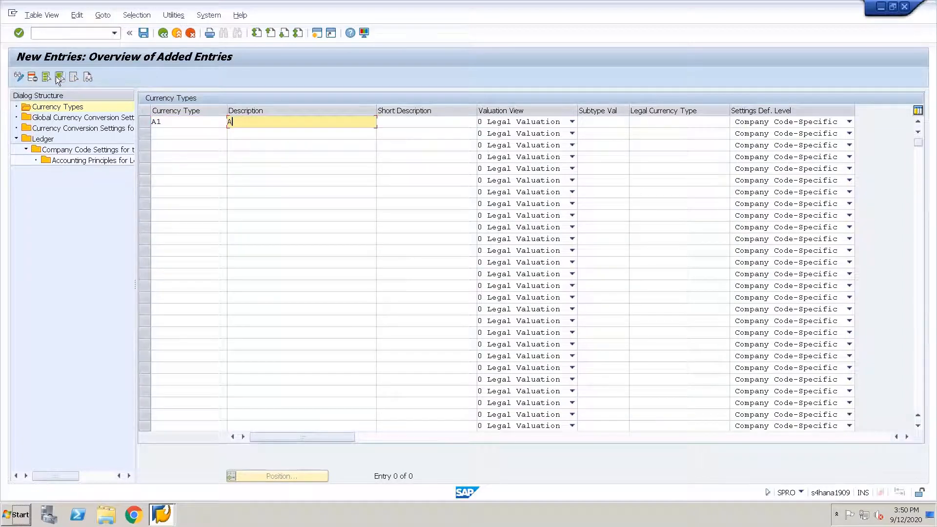
{"action": "type", "text": "VGB Custom Curren 1"}
{"action": "left_click", "coordinate": [422, 121]}
{"action": "type", "text": "AVGB"}
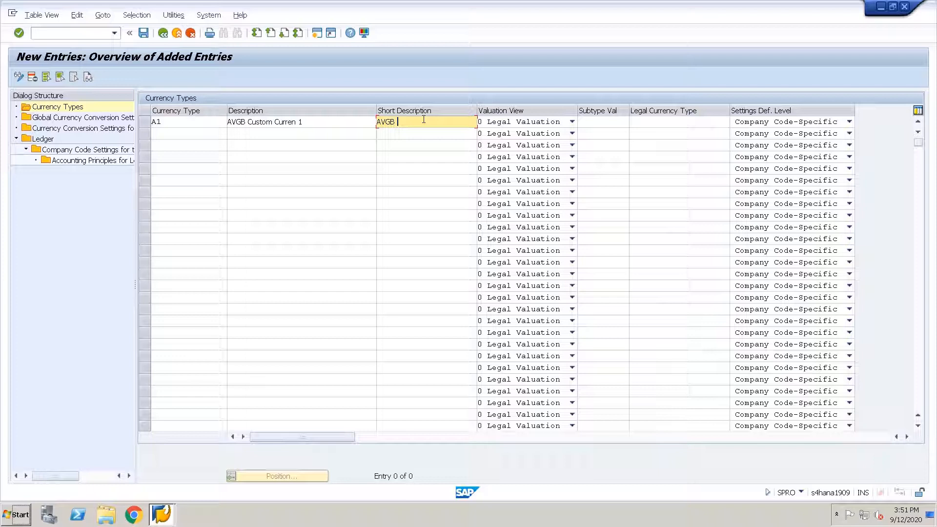
{"action": "type", "text": "EUR"}
Change the description of currency type A1 to "AVGB Custom Currency EUR".
{"action": "left_click", "coordinate": [339, 121]}
{"action": "key", "text": "Return"}
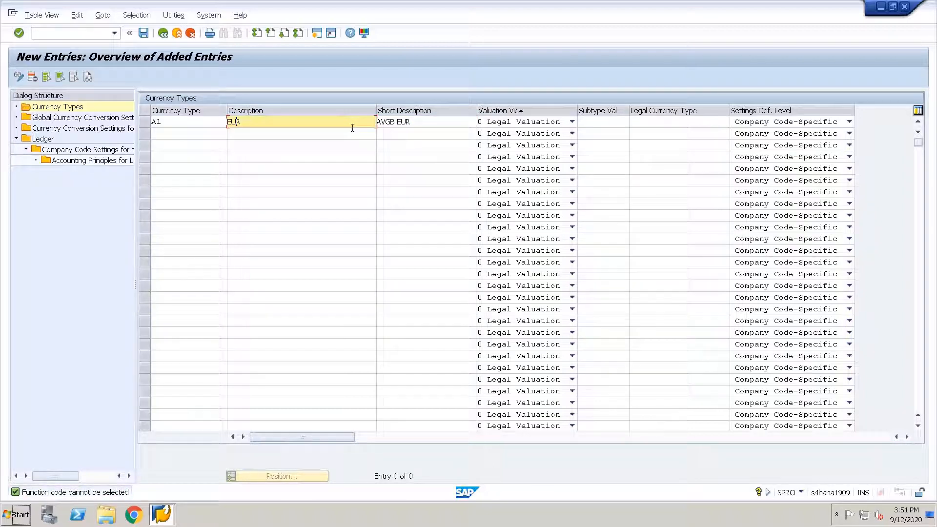
{"action": "type", "text": "A"}
{"action": "type", "text": "GB "}
{"action": "type", "text": "Currency "}
{"action": "type", "text": "V"}
{"action": "key", "text": "Right"}
{"action": "key", "text": "Right"}
{"action": "type", "text": "Cusom"}
{"action": "key", "text": "BackSpace"}
{"action": "key", "text": "BackSpace"}
{"action": "key", "text": "BackSpace"}
{"action": "type", "text": "stom"}
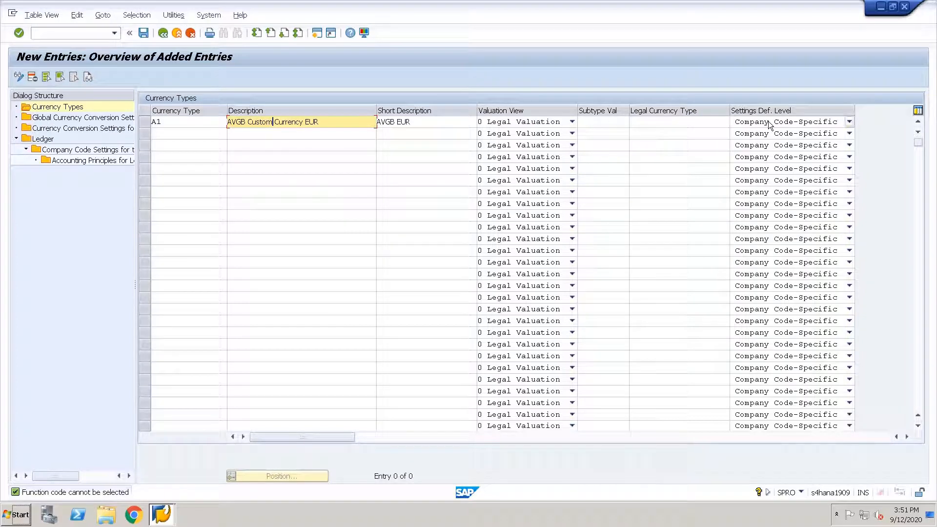
Keep currency type A1 at the Company Code-Specific settings level, save it and return to the Currency Types overview.
{"action": "left_click", "coordinate": [768, 122]}
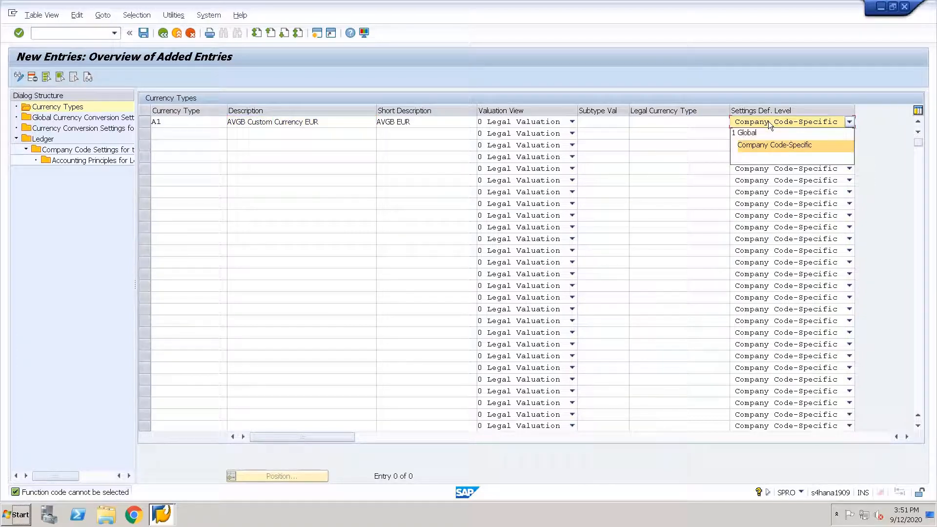
{"action": "left_click", "coordinate": [690, 86]}
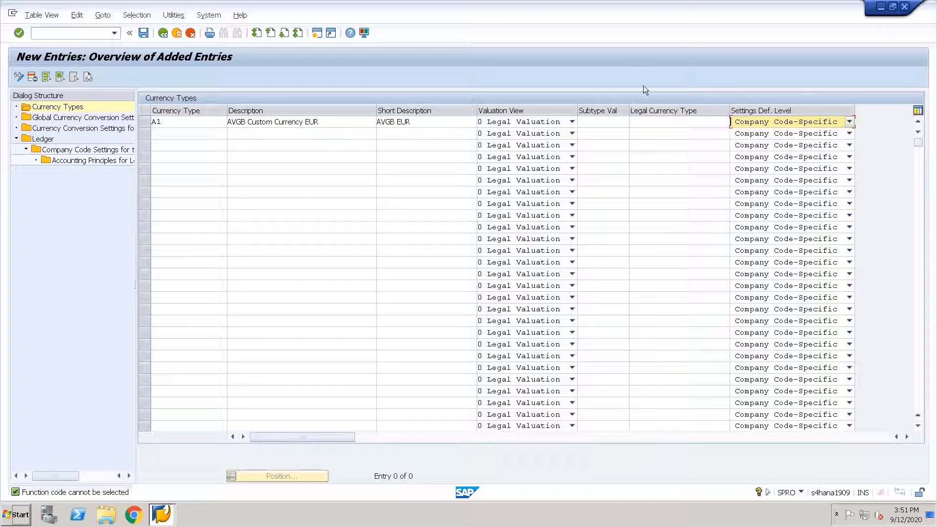
{"action": "left_click", "coordinate": [211, 136]}
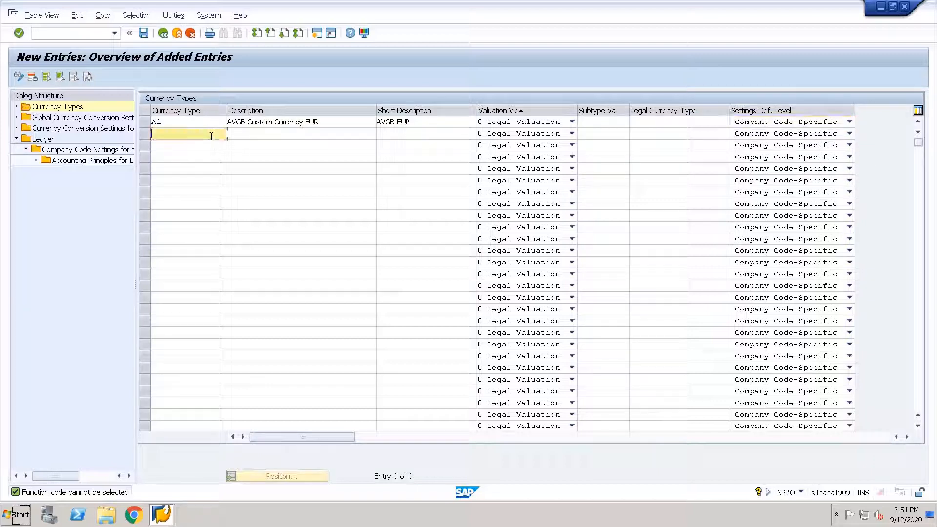
{"action": "key", "text": "Return"}
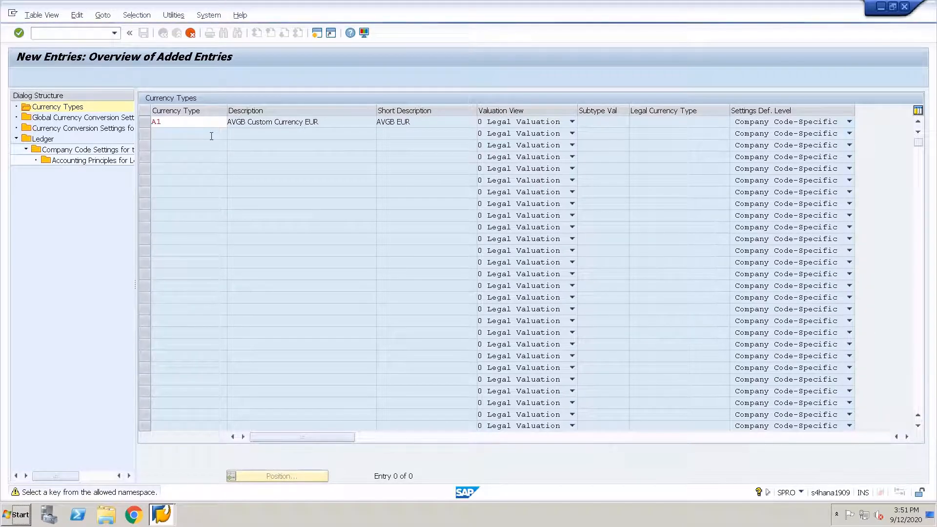
{"action": "key", "text": "Return"}
{"action": "key", "text": "Return"}
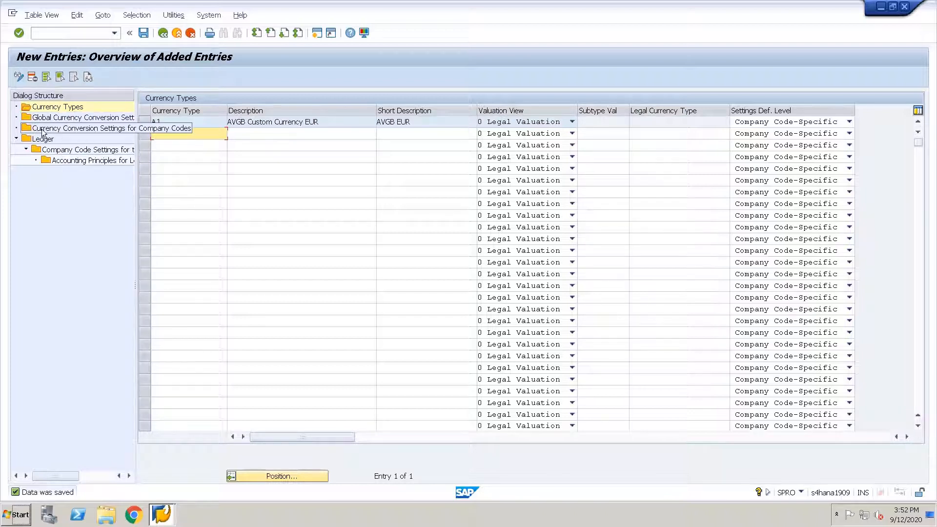
{"action": "left_click", "coordinate": [162, 34]}
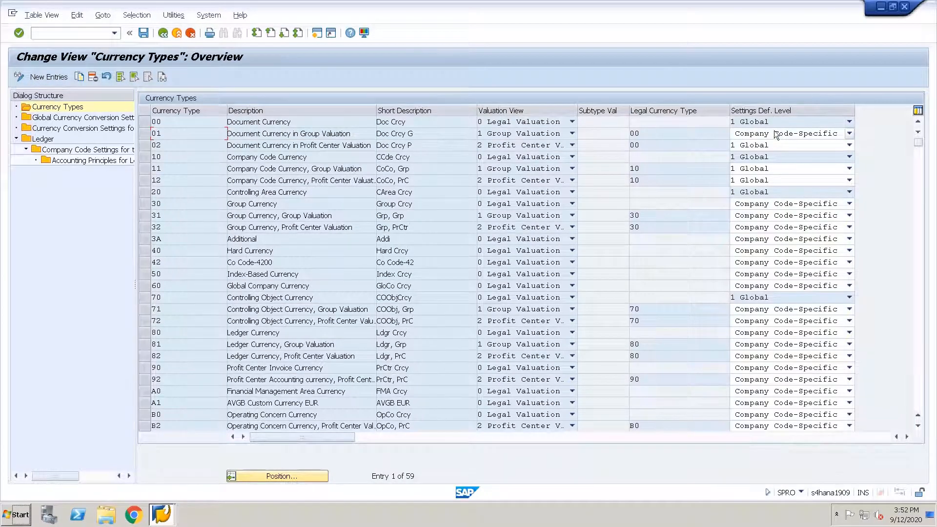
Open the Global Currency Conversion Settings and examine the source currency type of the company code currency.
{"action": "double_click", "coordinate": [42, 119]}
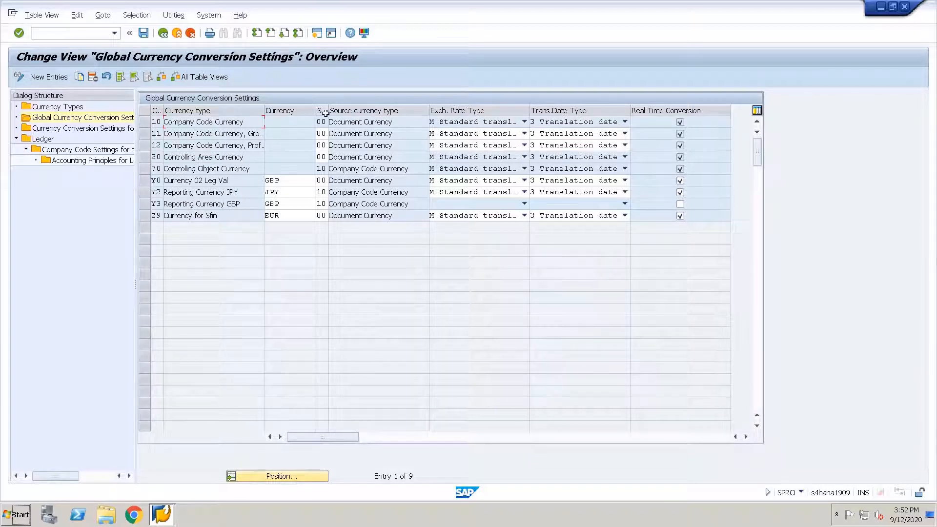
{"action": "left_click", "coordinate": [395, 126]}
{"action": "left_click_drag", "start_coordinate": [393, 122], "coordinate": [329, 122]}
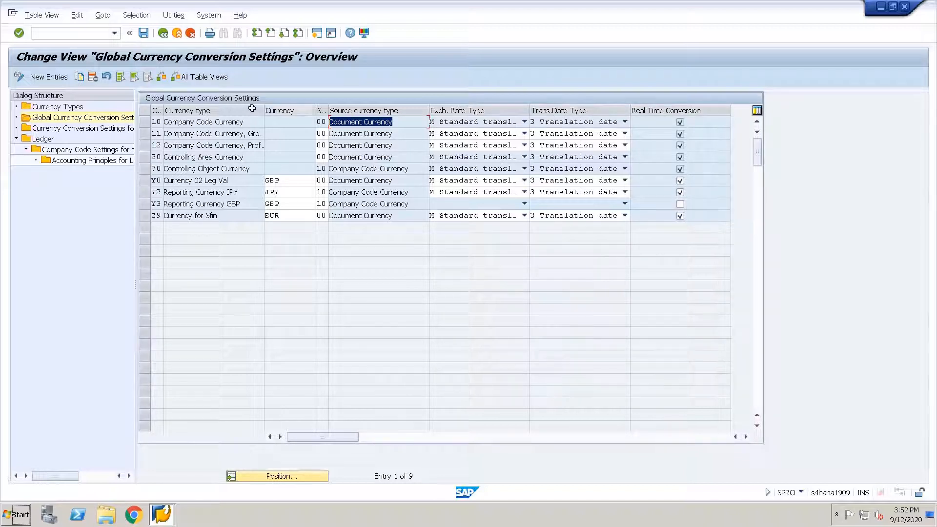
Add a company code currency conversion entry for AVGB with currency type A1 and currency EUR.
{"action": "double_click", "coordinate": [69, 128]}
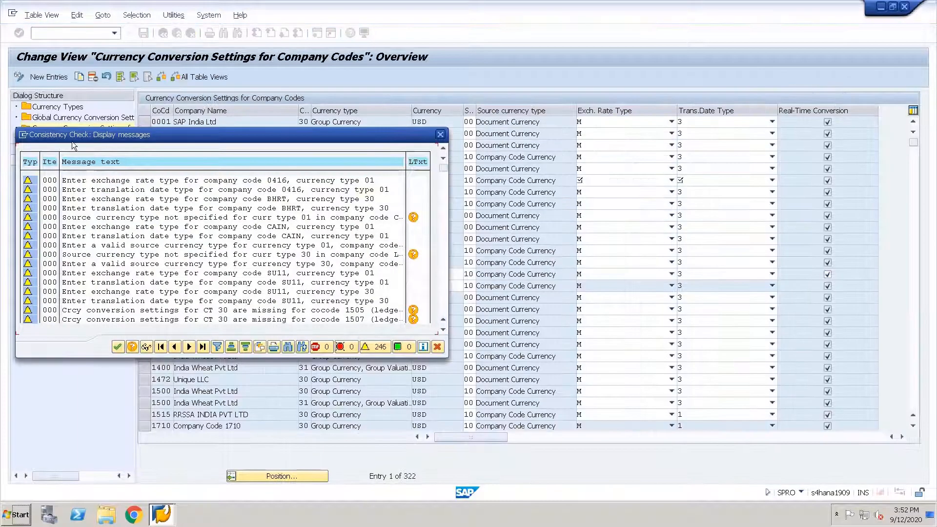
{"action": "key", "text": "Return"}
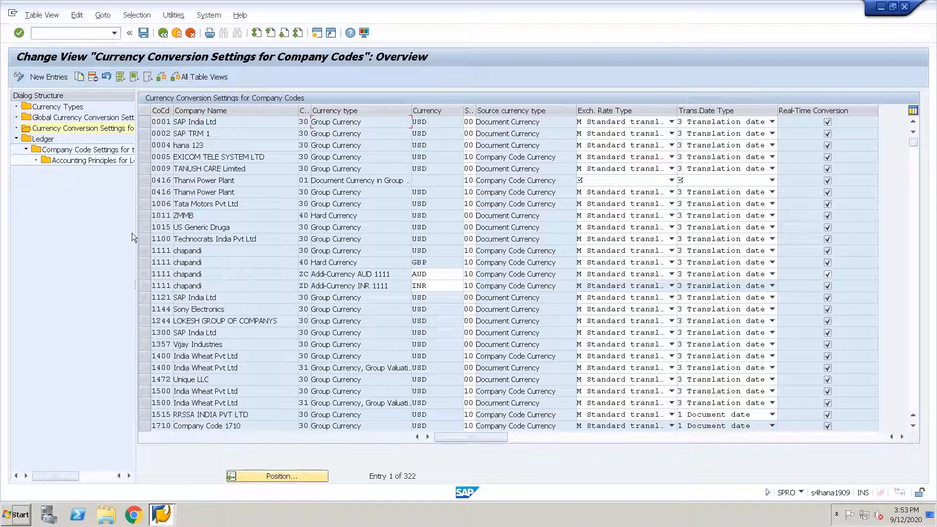
{"action": "left_click", "coordinate": [56, 79]}
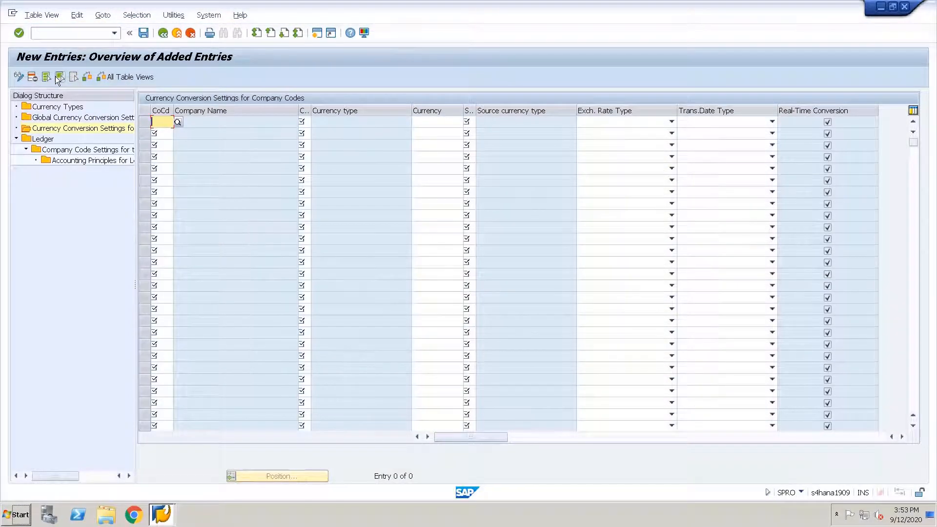
{"action": "type", "text": "AVGB"}
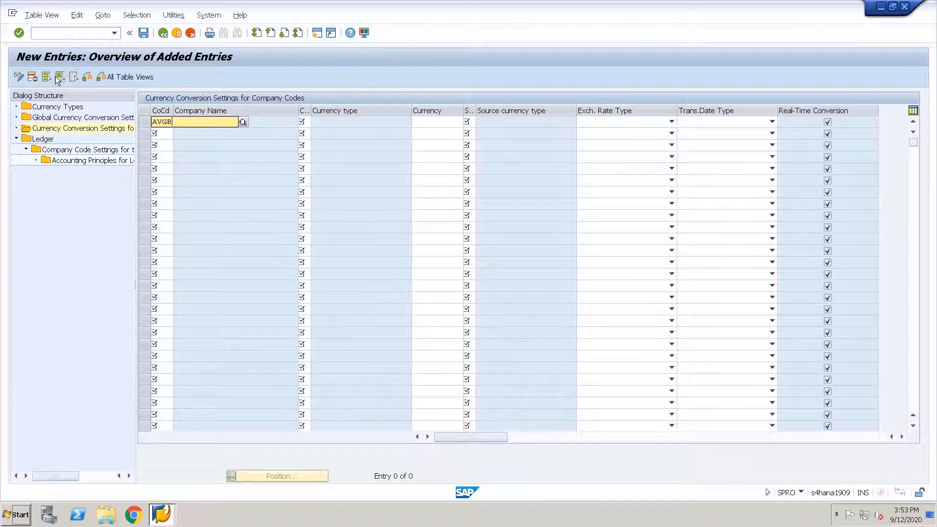
{"action": "key", "text": "Tab"}
{"action": "type", "text": "A"}
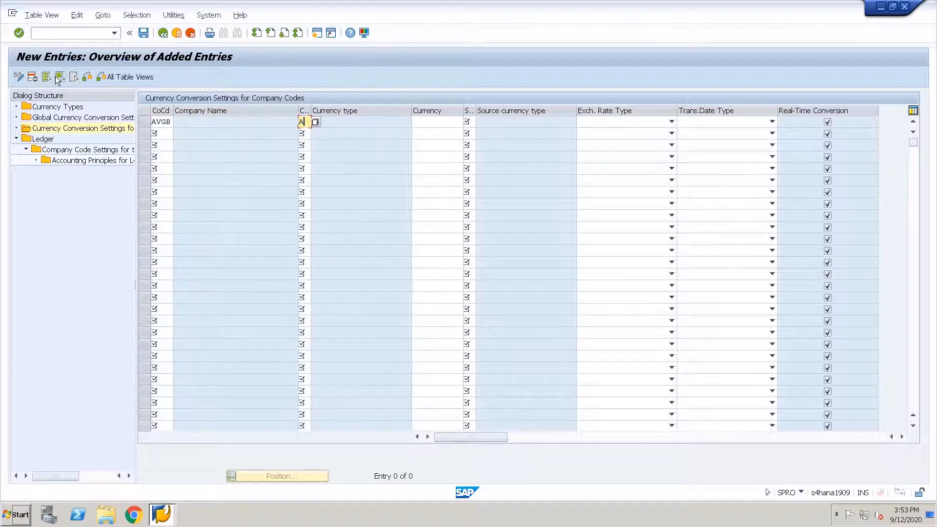
{"action": "type", "text": "1"}
{"action": "key", "text": "Tab"}
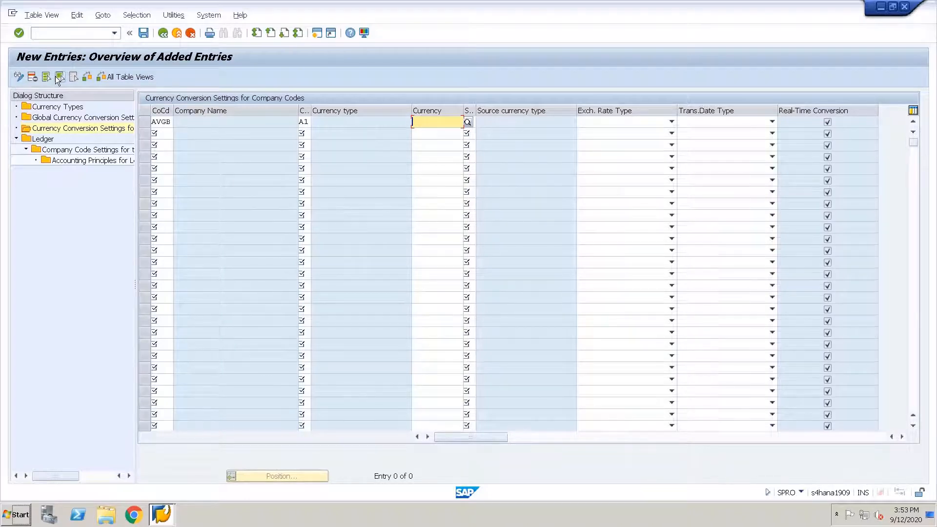
{"action": "type", "text": "EUR"}
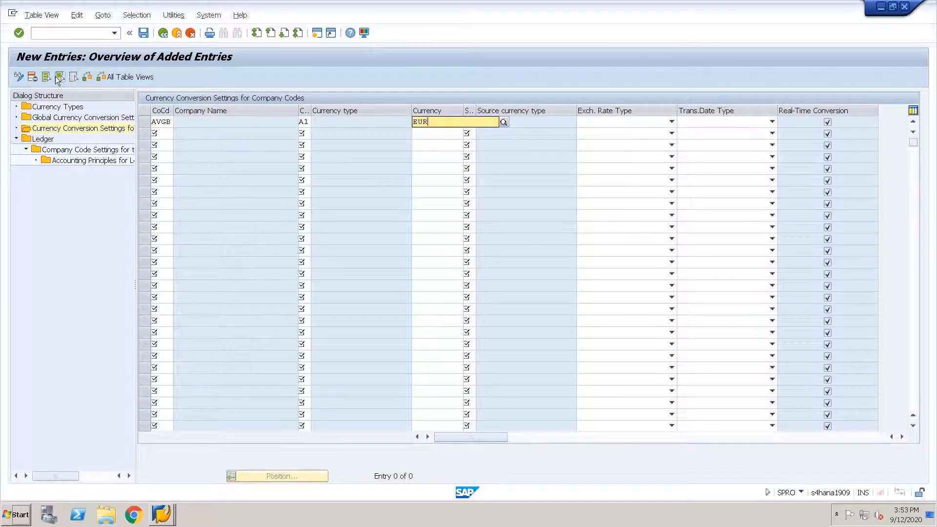
Set the AVGB entry's source currency type to 00, exchange rate type to M and translation date type to 3 Translation date.
{"action": "key", "text": "Tab"}
{"action": "key", "text": "F4"}
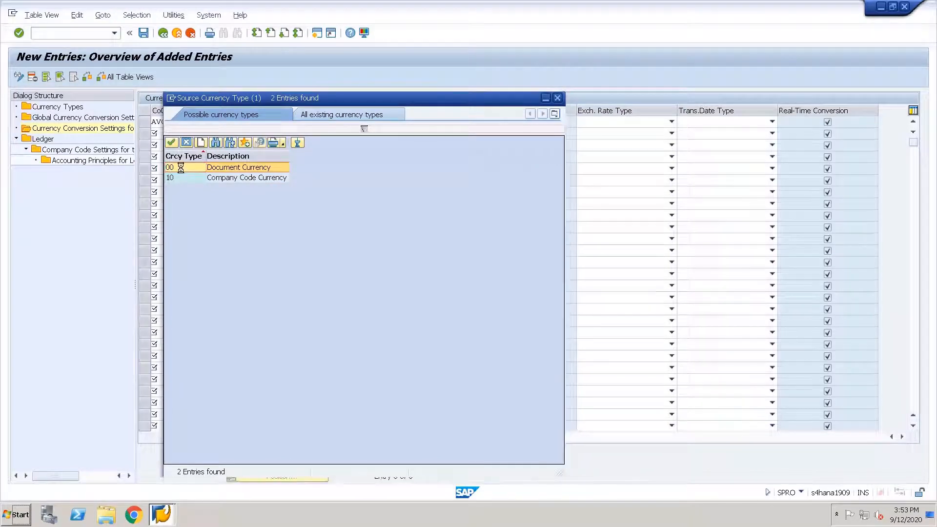
{"action": "double_click", "coordinate": [181, 168]}
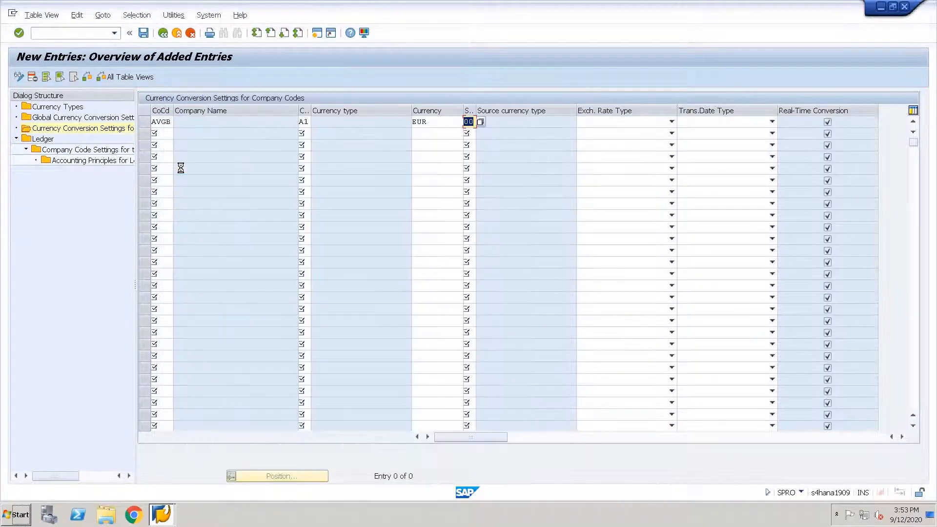
{"action": "left_click", "coordinate": [598, 122]}
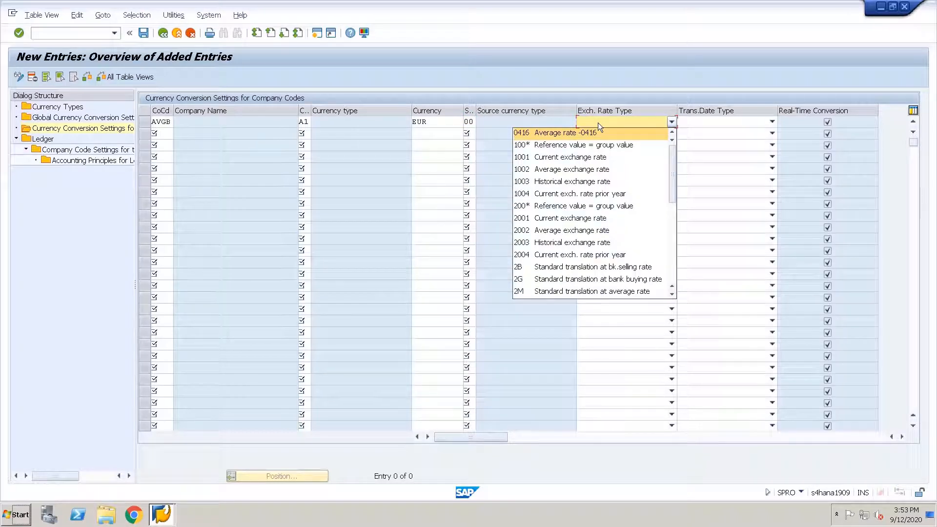
{"action": "scroll", "coordinate": [598, 122], "scroll_direction": "down", "scroll_amount": 10}
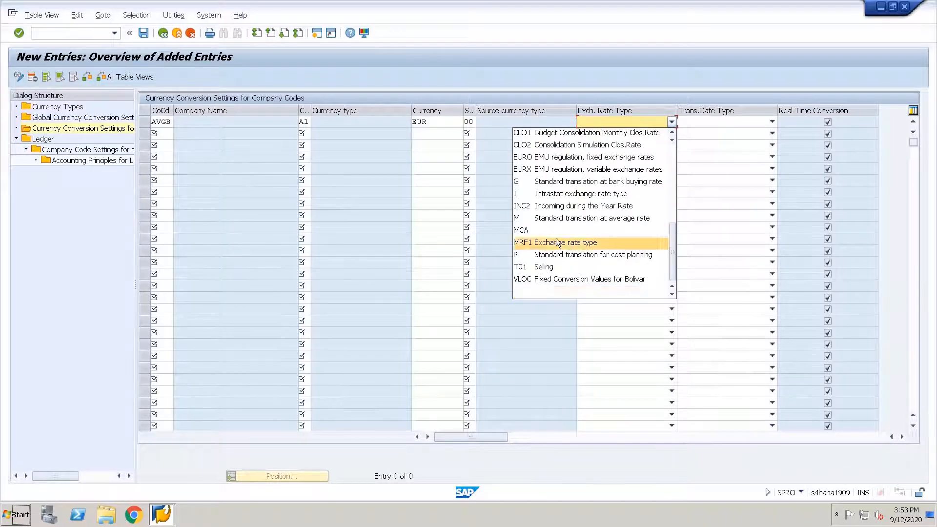
{"action": "left_click", "coordinate": [540, 215]}
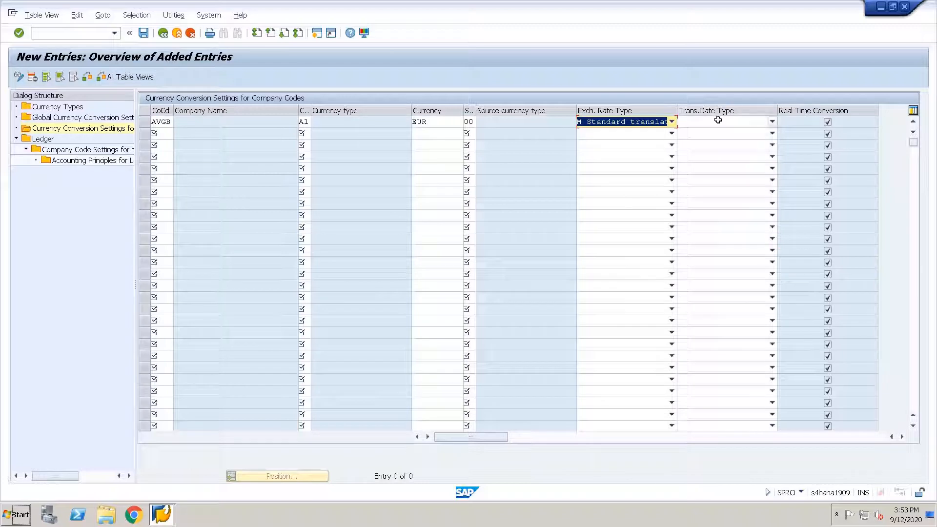
{"action": "left_click", "coordinate": [771, 121]}
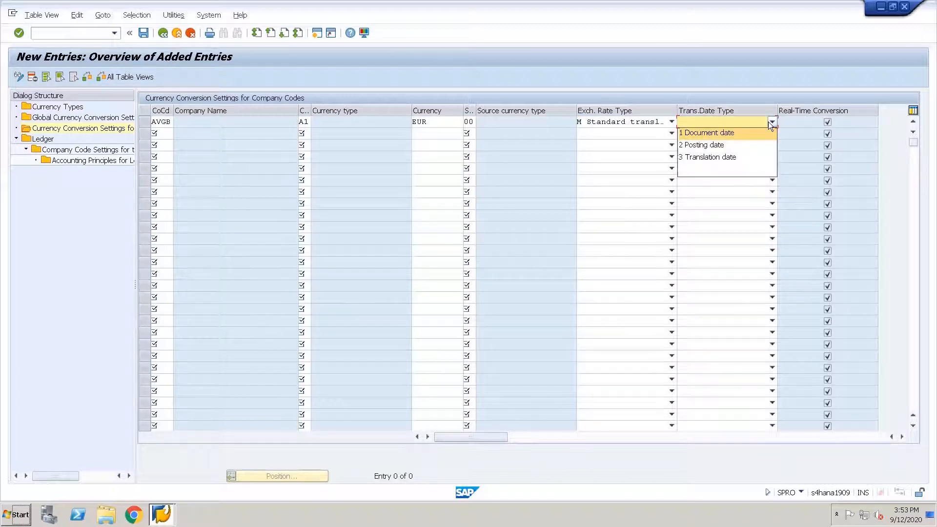
{"action": "left_click", "coordinate": [716, 157]}
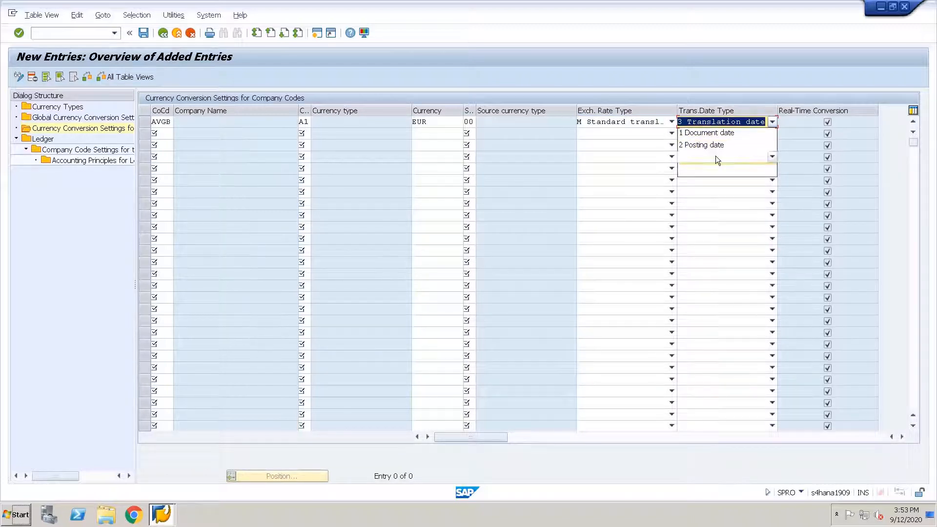
{"action": "left_click", "coordinate": [836, 123]}
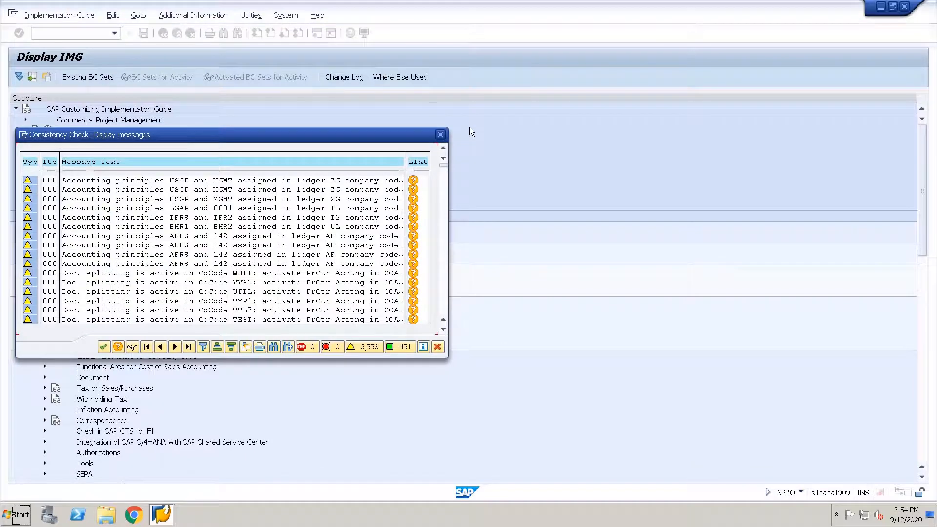
Accept the consistency check messages to save the conversion settings, and open the Ledger settings.
{"action": "key", "text": "Return"}
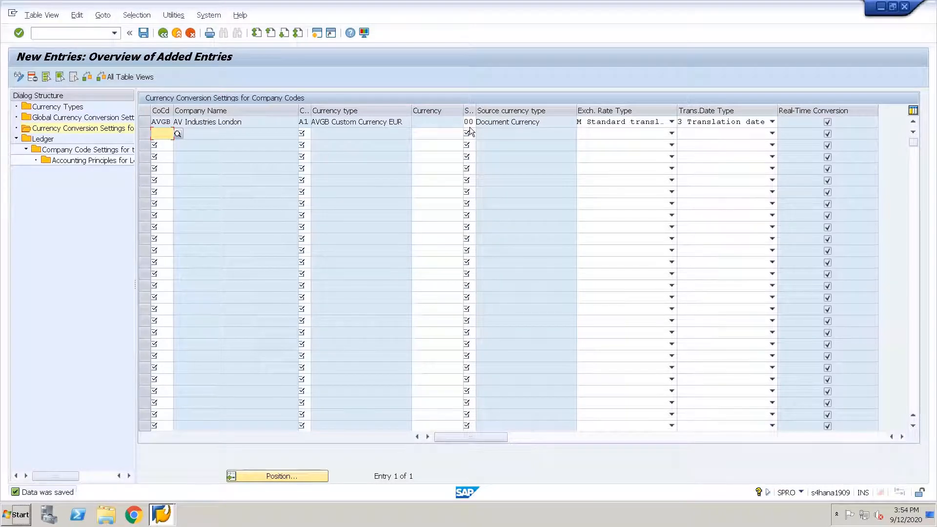
{"action": "double_click", "coordinate": [43, 139]}
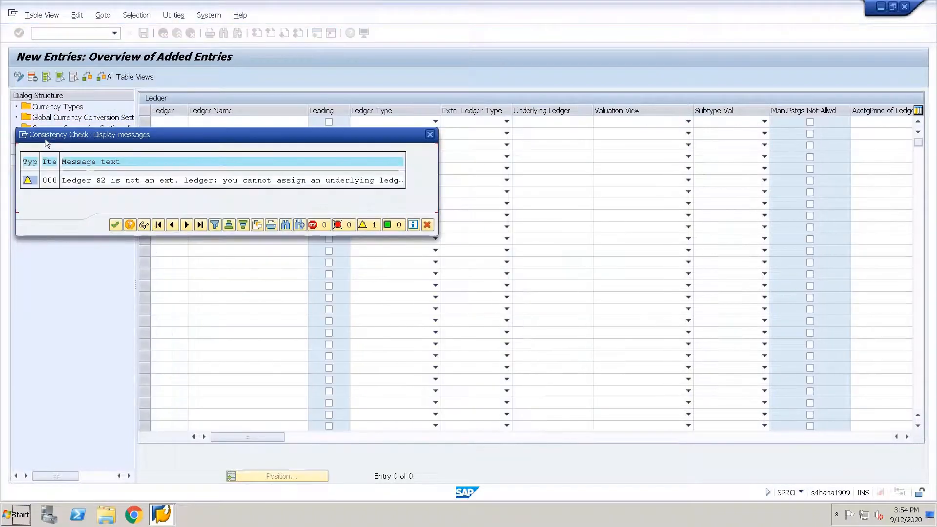
{"action": "key", "text": "Return"}
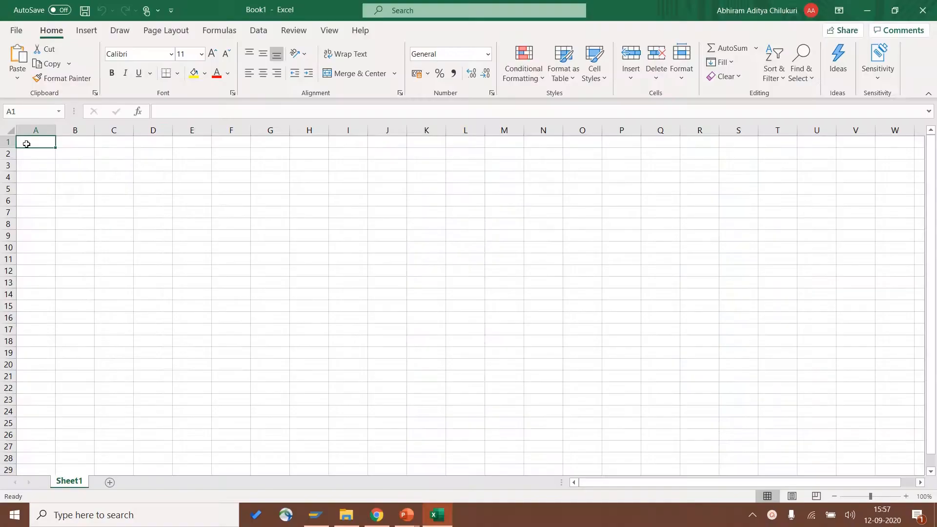
Switch to a blank Excel workbook and enter the headings "ECC" in A1 and "FI (BSEG)" in A2.
{"action": "type", "text": "ECC"}
{"action": "key", "text": "Return"}
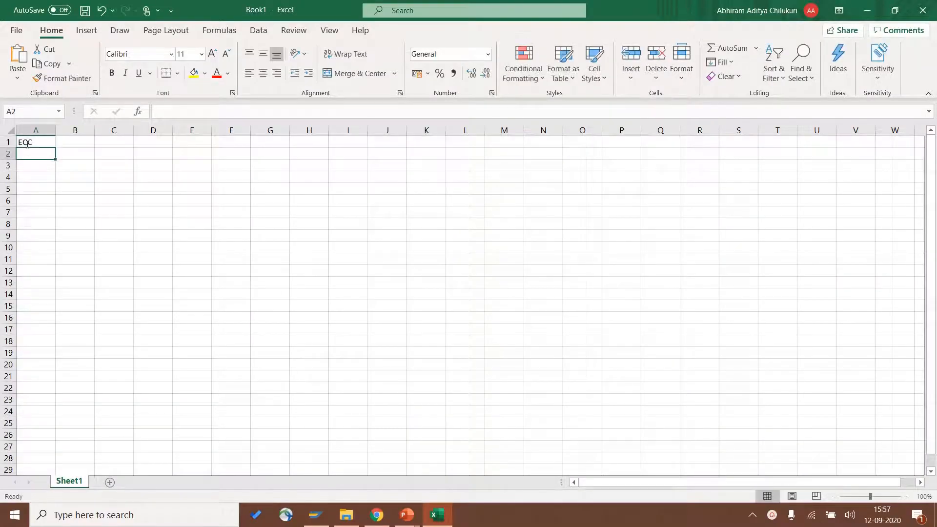
{"action": "type", "text": "FI (BS"}
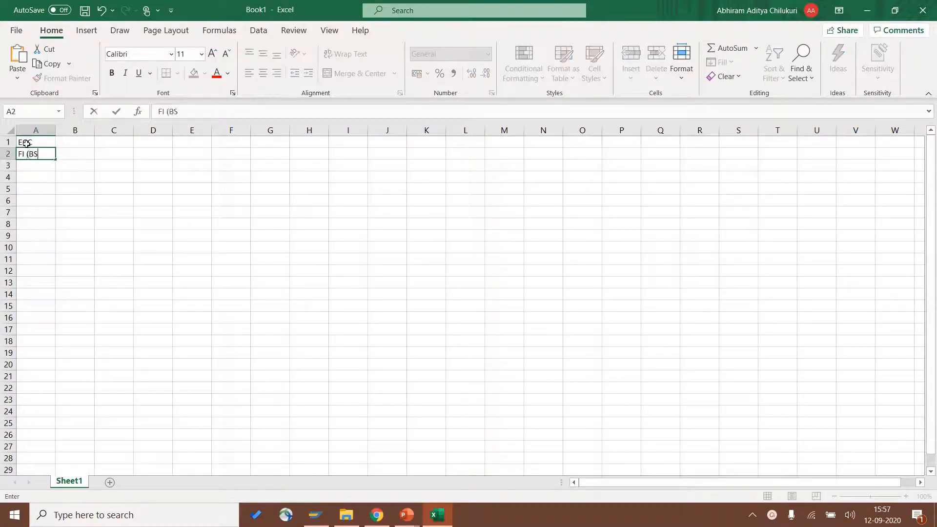
{"action": "type", "text": "EG)"}
{"action": "key", "text": "Return"}
List the currencies "Local", "2nd" and "3rd" in B3 to B5 under FI (BSEG).
{"action": "key", "text": "Tab"}
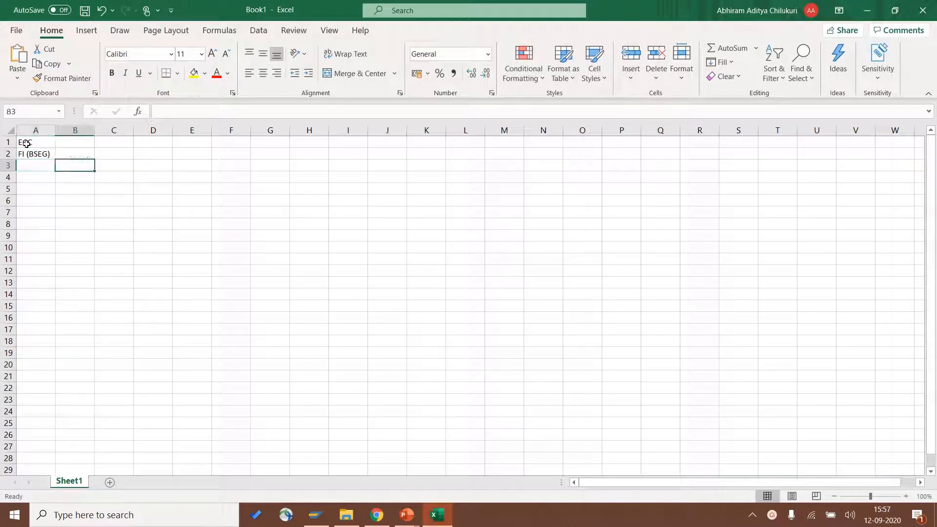
{"action": "type", "text": "Local"}
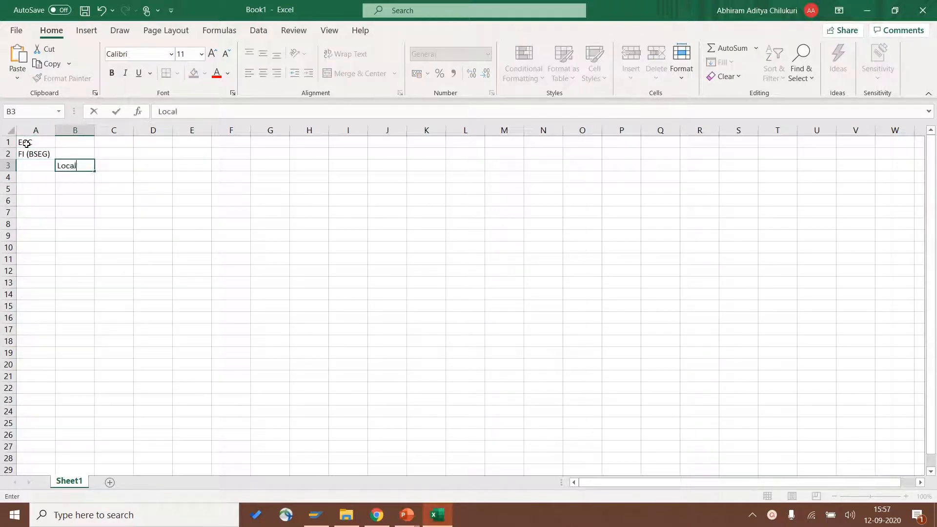
{"action": "key", "text": "Return"}
{"action": "type", "text": "2nd"}
{"action": "key", "text": "BackSpace"}
{"action": "key", "text": "BackSpace"}
{"action": "key", "text": "BackSpace"}
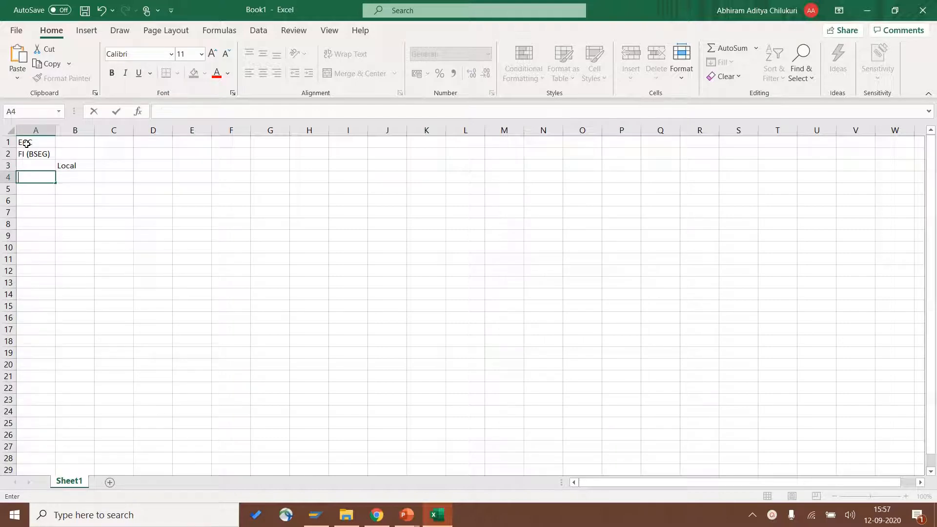
{"action": "key", "text": "Tab"}
{"action": "type", "text": "2nd"}
{"action": "key", "text": "Return"}
{"action": "type", "text": "3rd"}
{"action": "key", "text": "Return"}
{"action": "key", "text": "Up"}
{"action": "key", "text": "Up"}
{"action": "key", "text": "Down"}
{"action": "key", "text": "Down"}
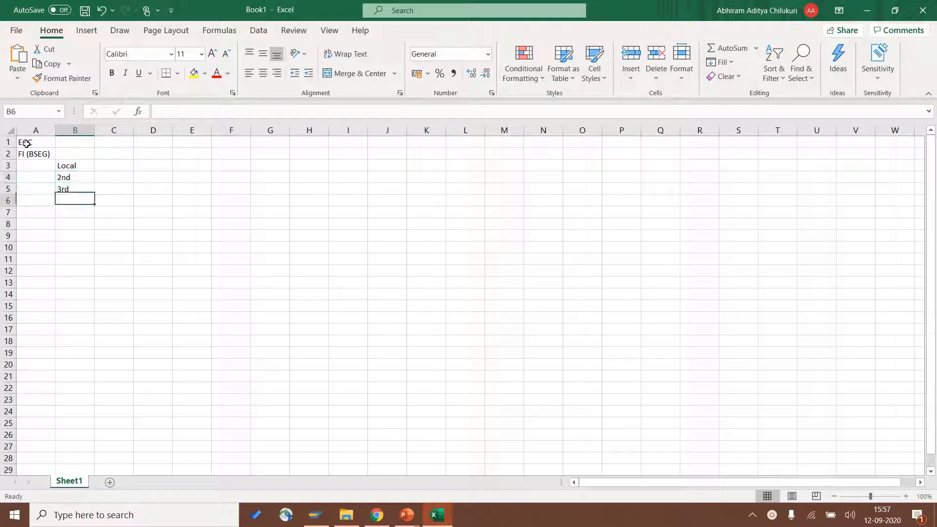
Add the heading "CO (COEP)" in A6 with "Object curr" in B7 and "Controlling area curr" in B8.
{"action": "key", "text": "Left"}
{"action": "type", "text": "O "}
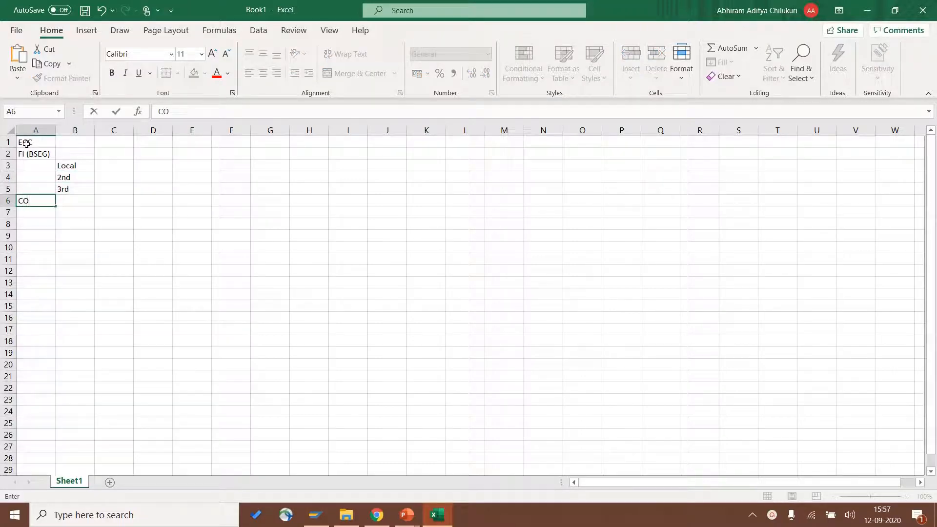
{"action": "type", "text": "(COEP)"}
{"action": "key", "text": "Return"}
{"action": "key", "text": "Right"}
{"action": "type", "text": "Ob"}
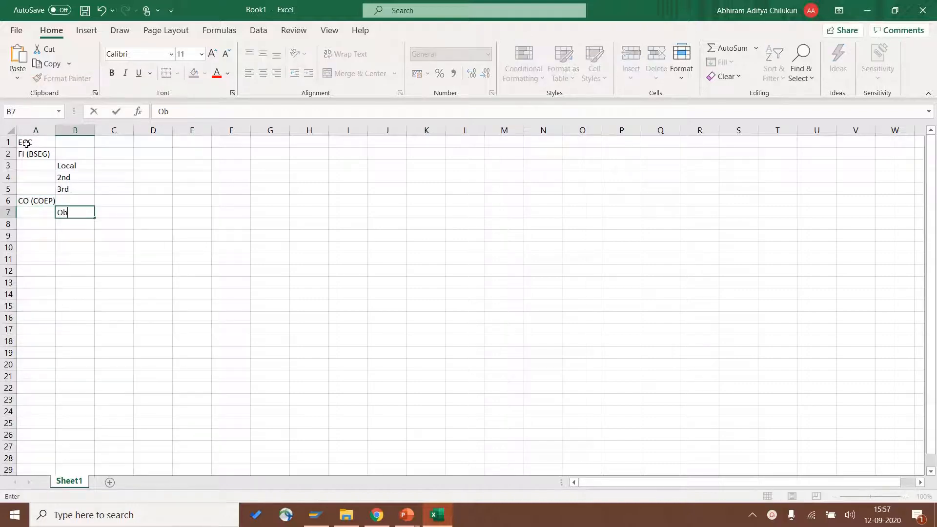
{"action": "type", "text": "ject curr"}
{"action": "key", "text": "Return"}
{"action": "type", "text": "Con"}
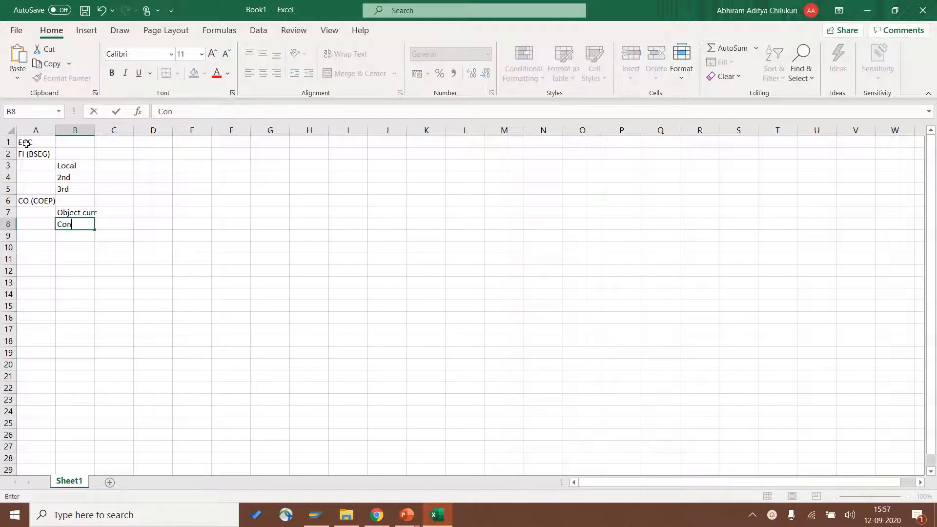
{"action": "type", "text": "trolling area curr"}
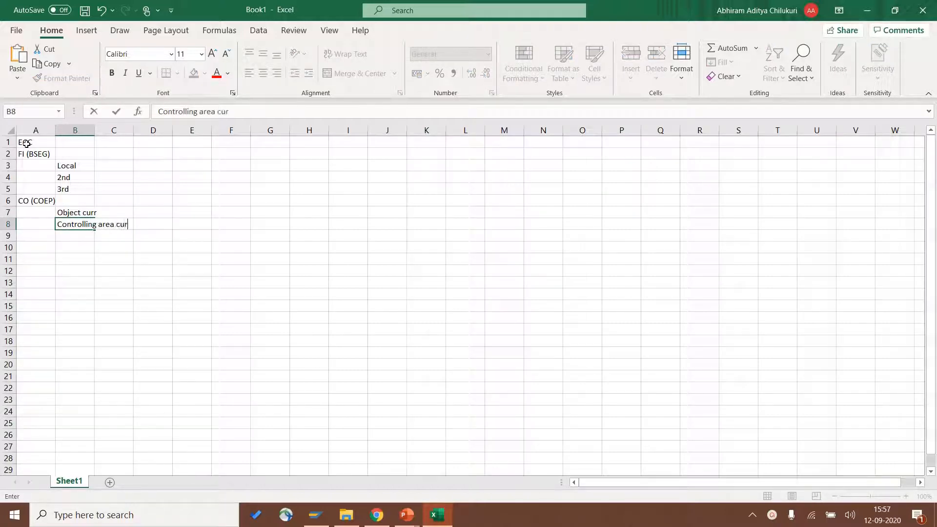
{"action": "key", "text": "Return"}
Add the heading "Material Ledger" in A9 with "Local Currency", "Group" and "Profit Center Currency" in B10 to B12.
{"action": "key", "text": "Left"}
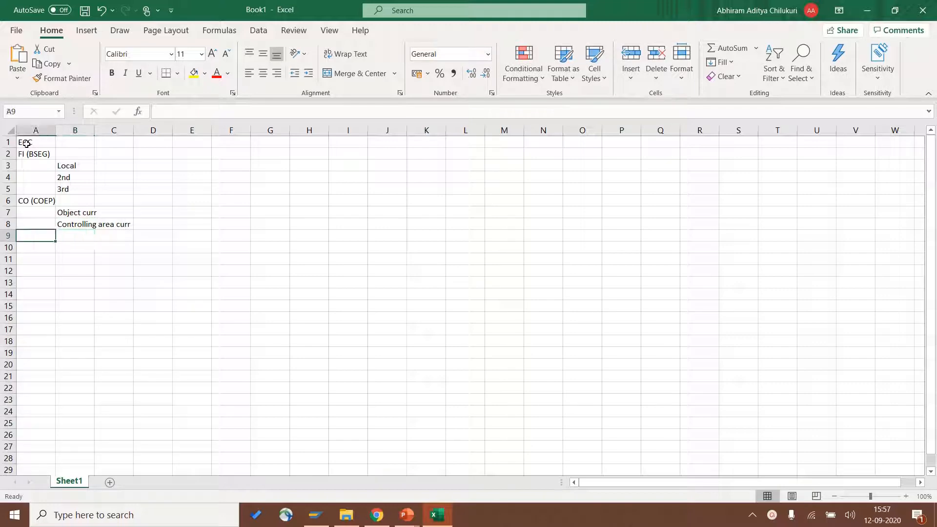
{"action": "type", "text": "Mater"}
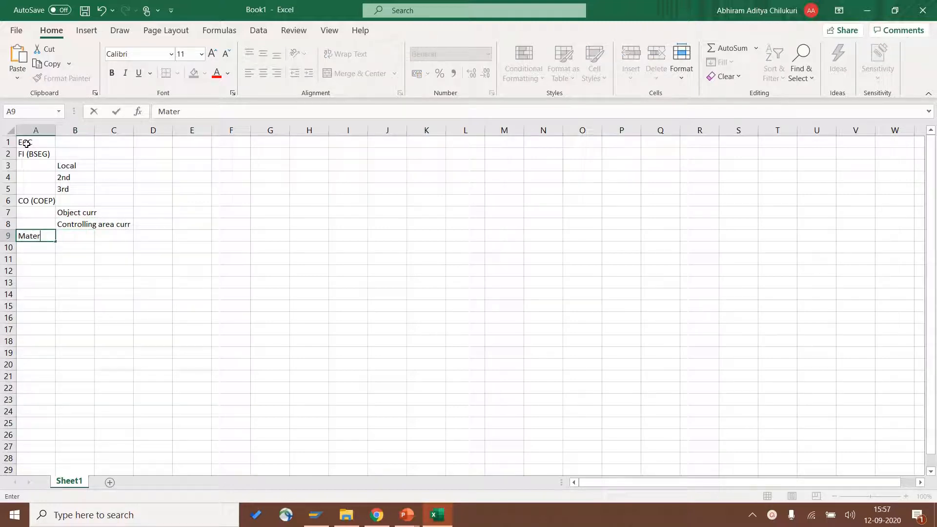
{"action": "type", "text": "ial Ledger"}
{"action": "key", "text": "Return"}
{"action": "key", "text": "Right"}
{"action": "type", "text": "Local"}
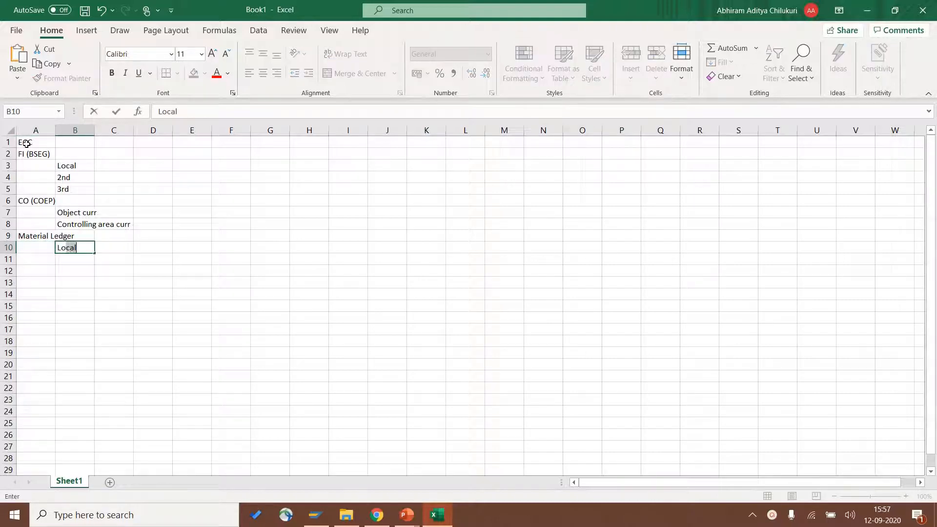
{"action": "type", "text": " Currency"}
{"action": "key", "text": "Return"}
{"action": "type", "text": "Group"}
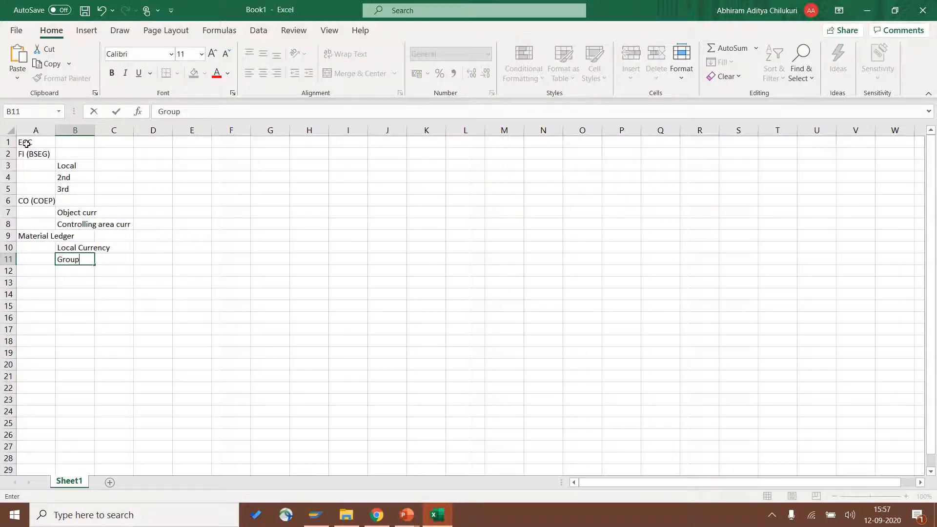
{"action": "key", "text": "Return"}
{"action": "type", "text": "Prof"}
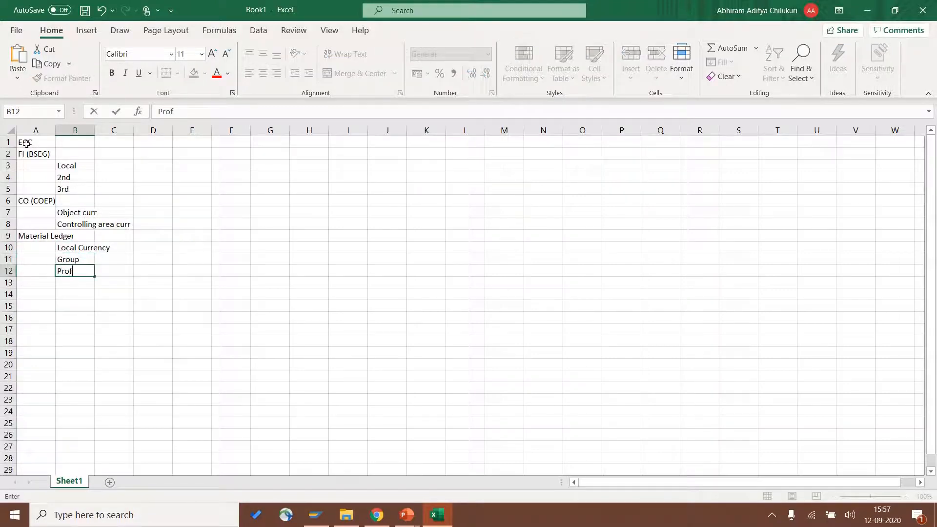
{"action": "type", "text": "it Center Currency"}
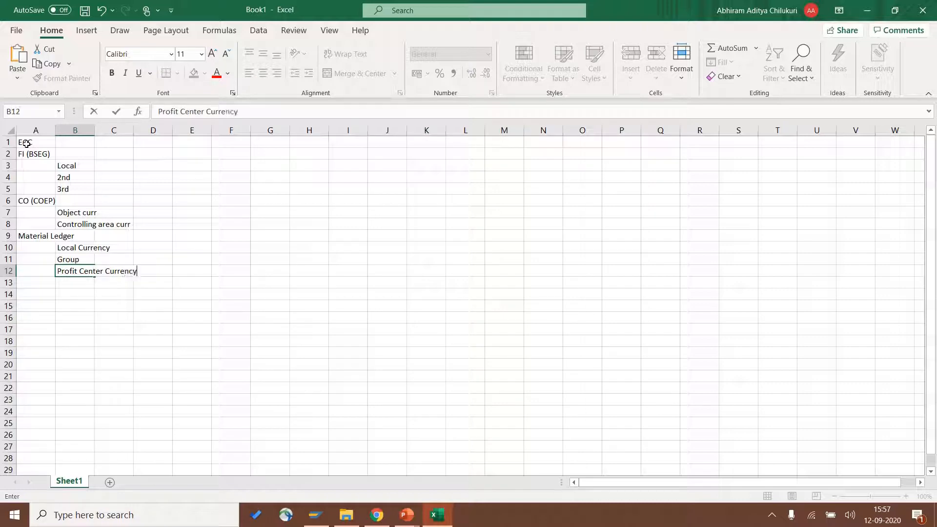
{"action": "key", "text": "Return"}
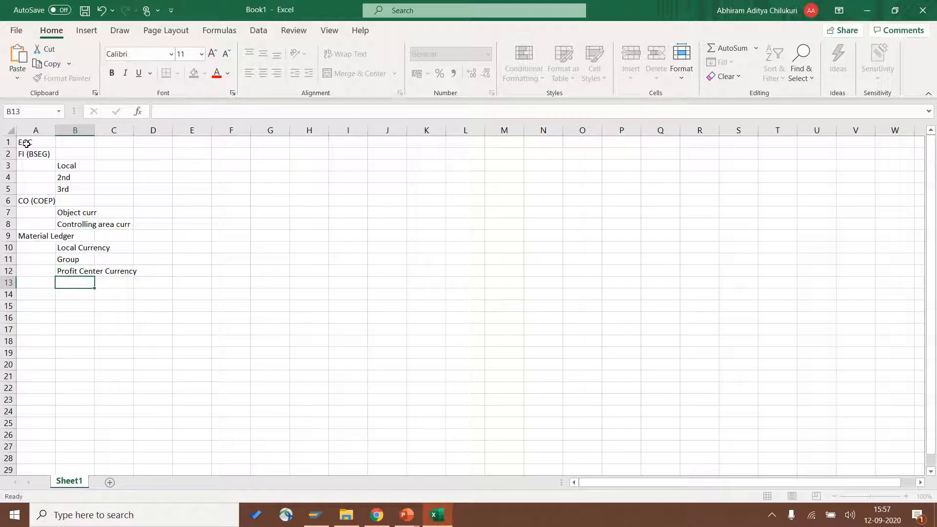
Start a comparison column with the headings "S4HANA" in F1 and "FI (BSEG)" in F2.
{"action": "key", "text": "Right"}
{"action": "key", "text": "Up"}
{"action": "key", "text": "Right"}
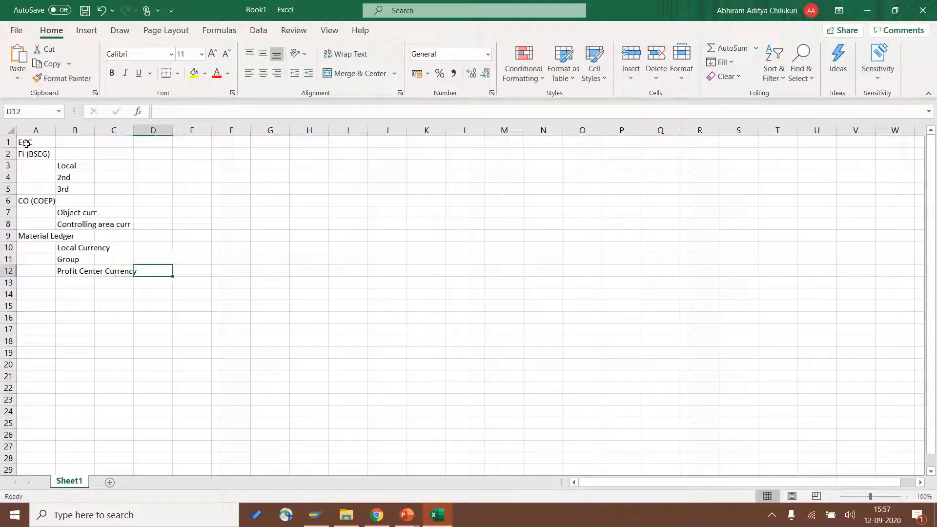
{"action": "key", "text": "Right"}
{"action": "key", "text": "Up"}
{"action": "key", "text": "Up"}
{"action": "key", "text": "Up"}
{"action": "key", "text": "Up"}
{"action": "key", "text": "Up"}
{"action": "key", "text": "Up"}
{"action": "key", "text": "Up"}
{"action": "key", "text": "Up"}
{"action": "key", "text": "Up"}
{"action": "key", "text": "Up"}
{"action": "key", "text": "Up"}
{"action": "key", "text": "Right"}
{"action": "type", "text": "S4HANA"}
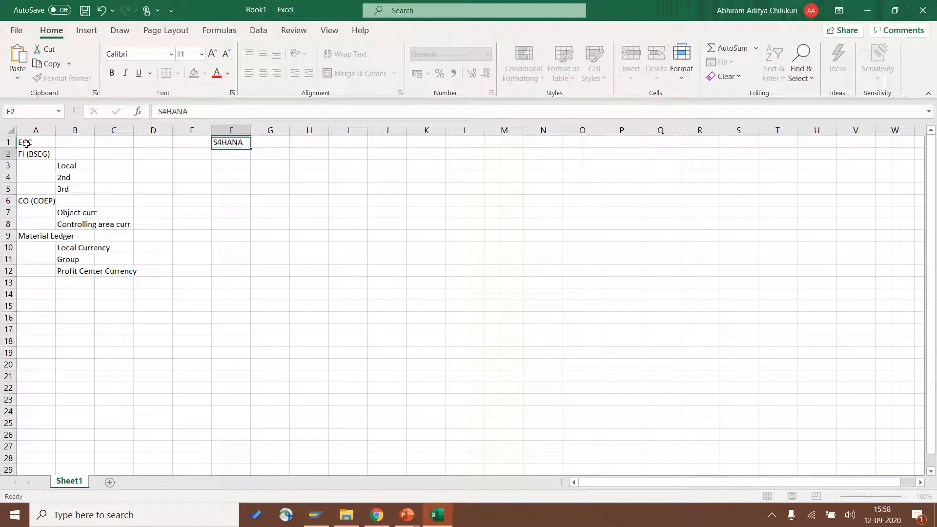
{"action": "key", "text": "Return"}
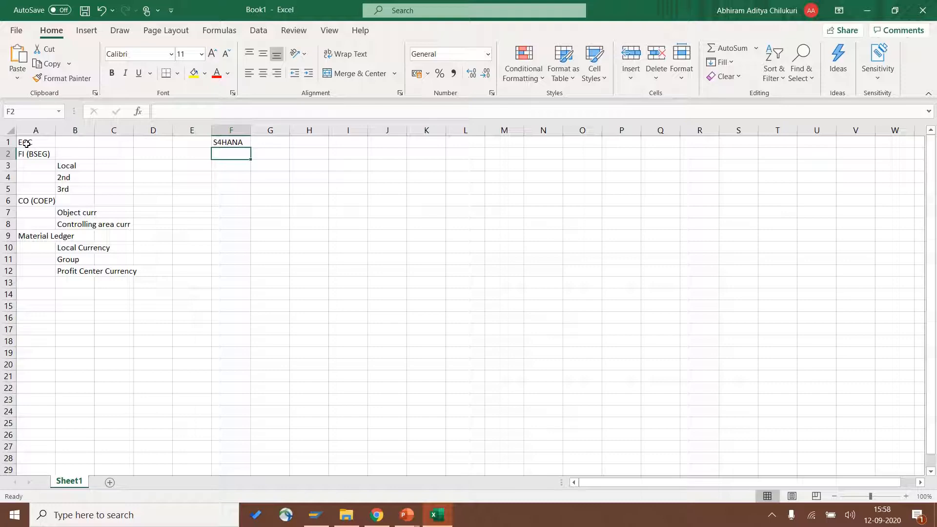
{"action": "type", "text": "FI"}
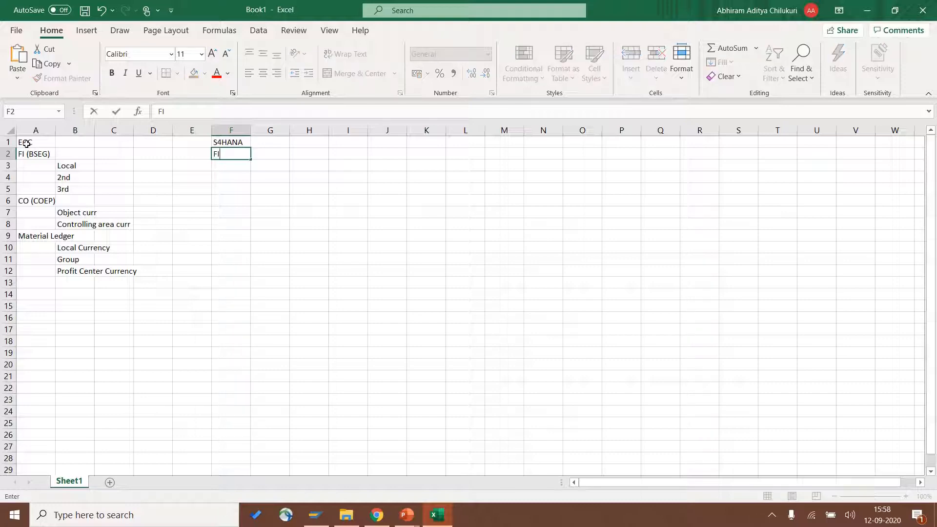
{"action": "type", "text": " (BSEG)"}
{"action": "key", "text": "Return"}
List "1st currency", "2nd currency" and "3rd currency" in G3 to G5 under the S4HANA FI (BSEG) heading.
{"action": "key", "text": "Right"}
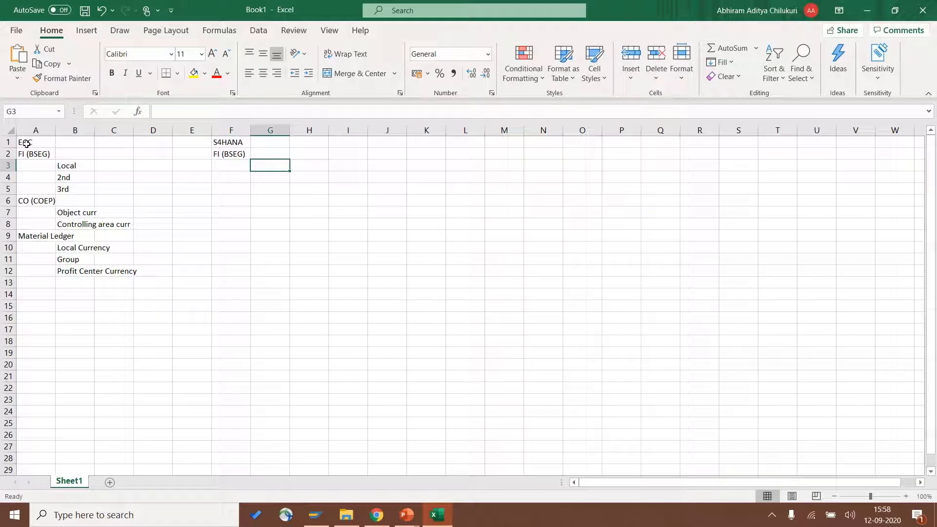
{"action": "type", "text": "1st cur"}
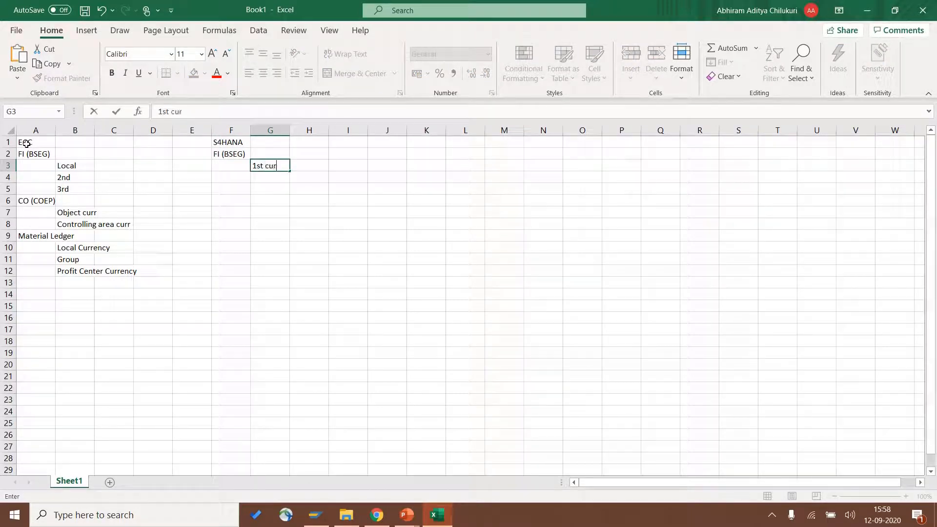
{"action": "type", "text": "rency"}
{"action": "key", "text": "Return"}
{"action": "type", "text": "2nd c"}
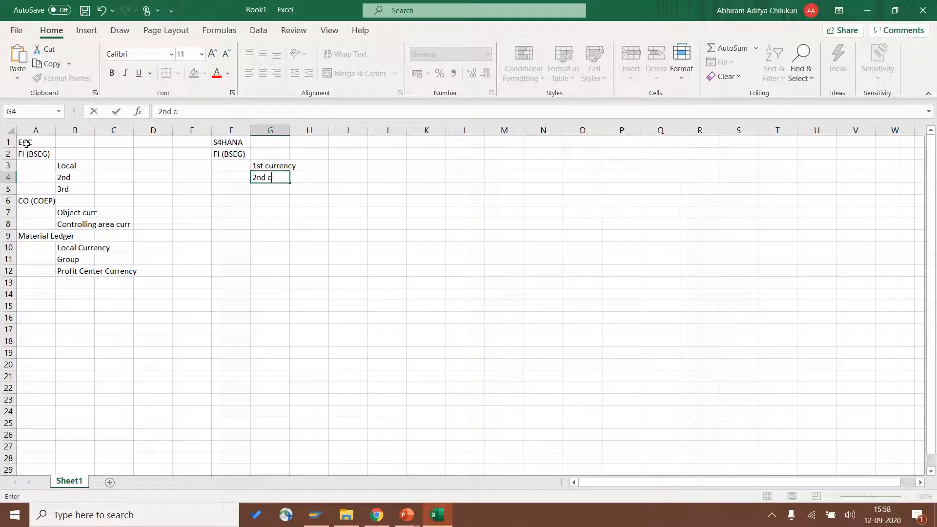
{"action": "type", "text": "urrency"}
{"action": "key", "text": "Return"}
{"action": "type", "text": "3rd currency"}
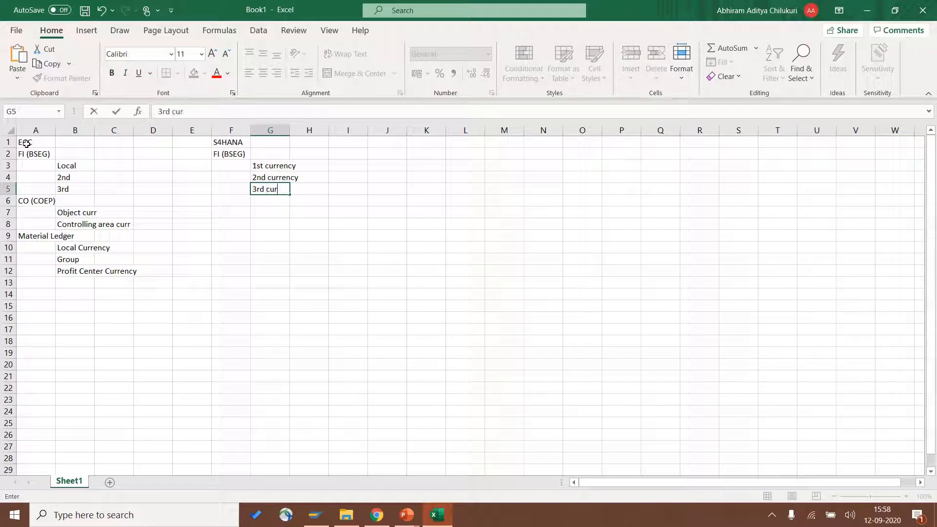
{"action": "key", "text": "Return"}
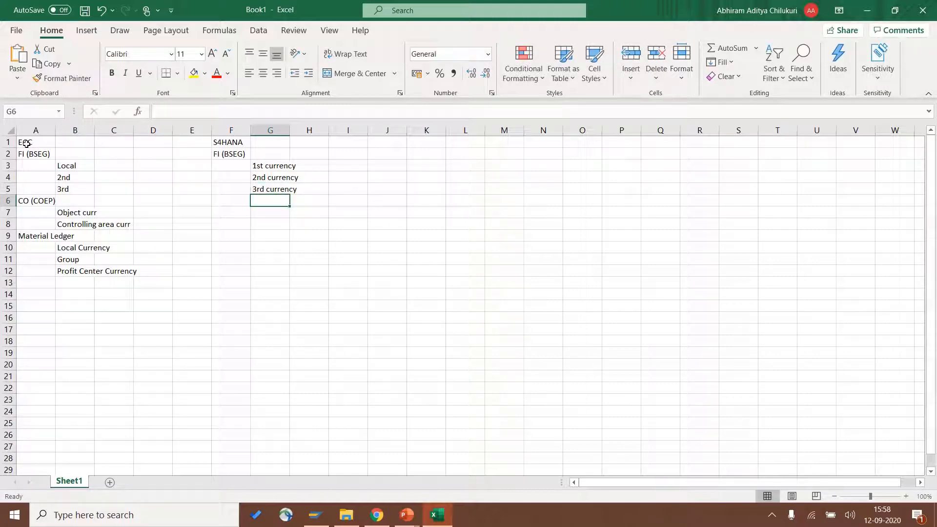
Add the heading "CO (COEP)" in F6 with "Currency in company code" in G7 and "Controlling area currency" in G8.
{"action": "key", "text": "Left"}
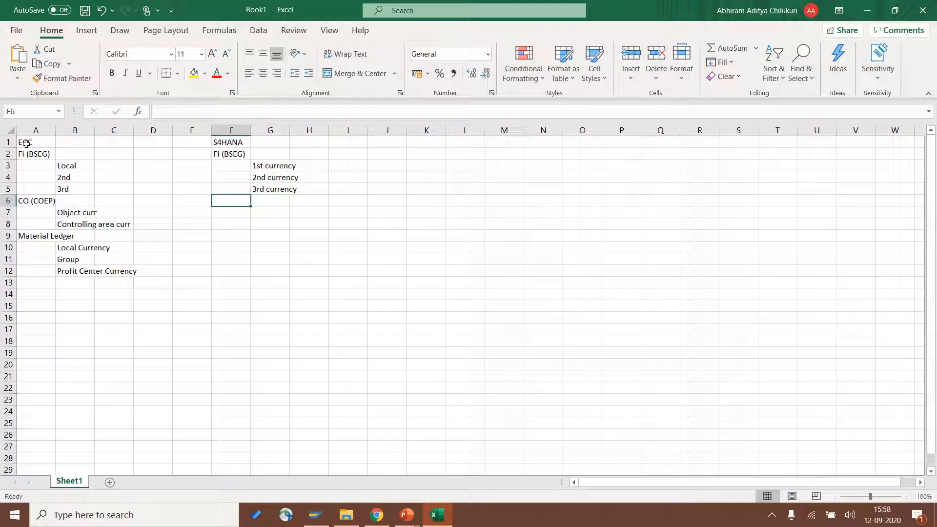
{"action": "type", "text": "CO"}
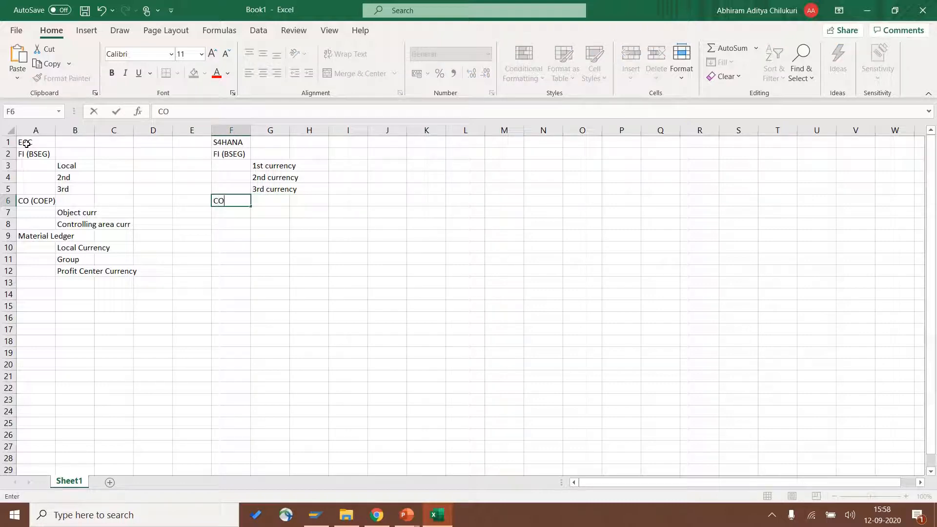
{"action": "type", "text": " (COEP)"}
{"action": "key", "text": "Return"}
{"action": "key", "text": "Right"}
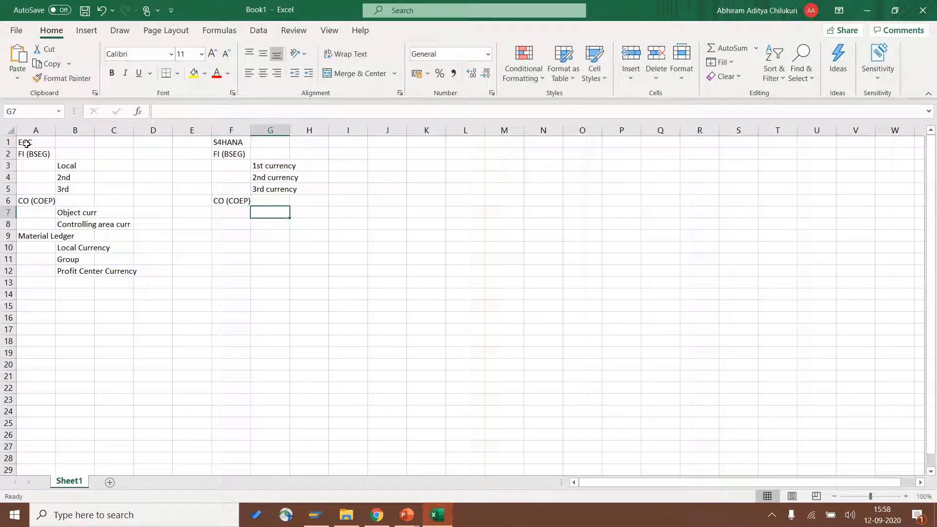
{"action": "type", "text": "Curren"}
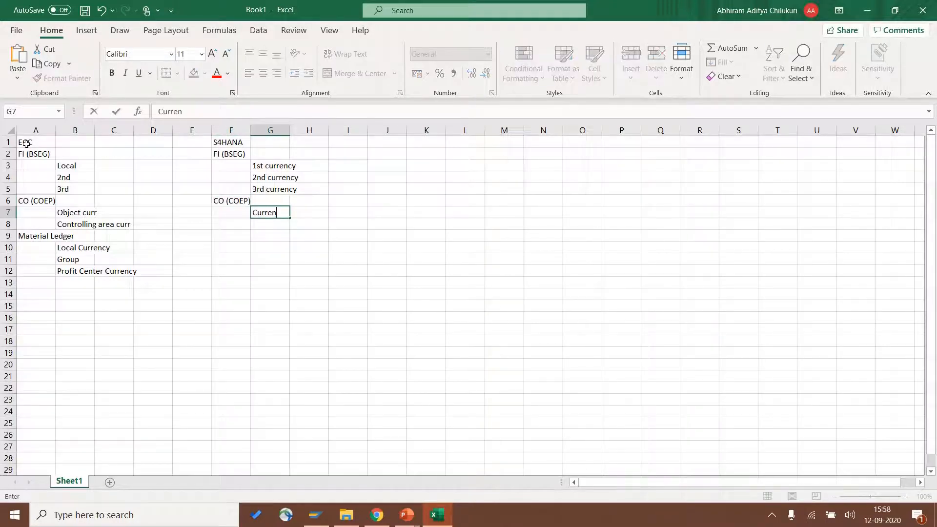
{"action": "type", "text": "cy in company code"}
{"action": "key", "text": "Return"}
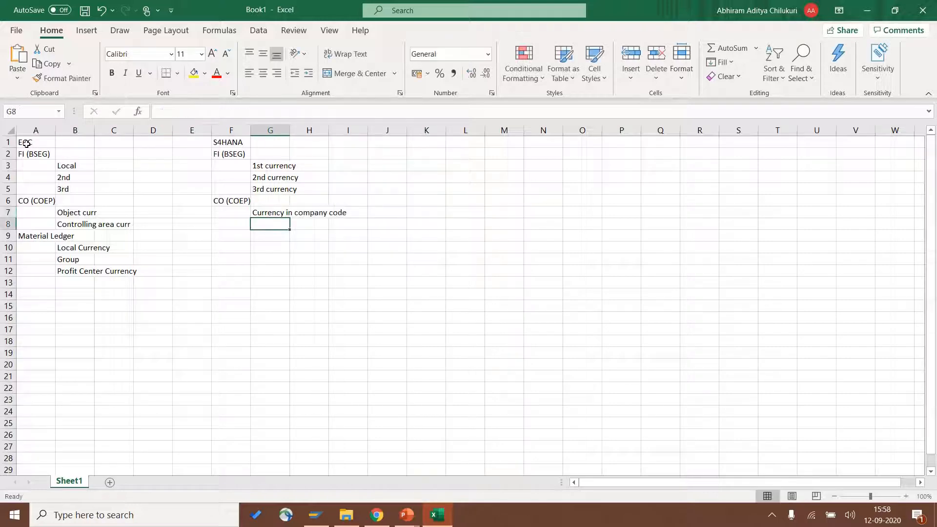
{"action": "type", "text": "Control"}
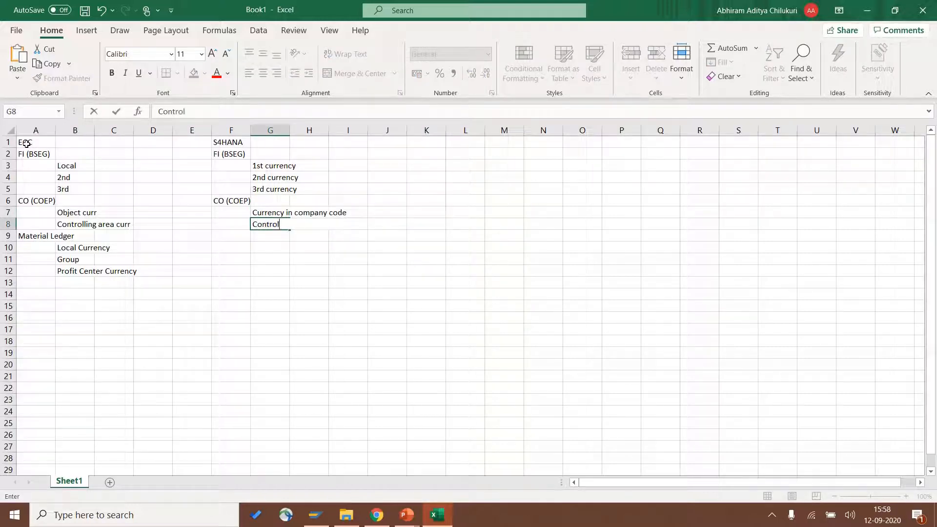
{"action": "type", "text": "ling area currency"}
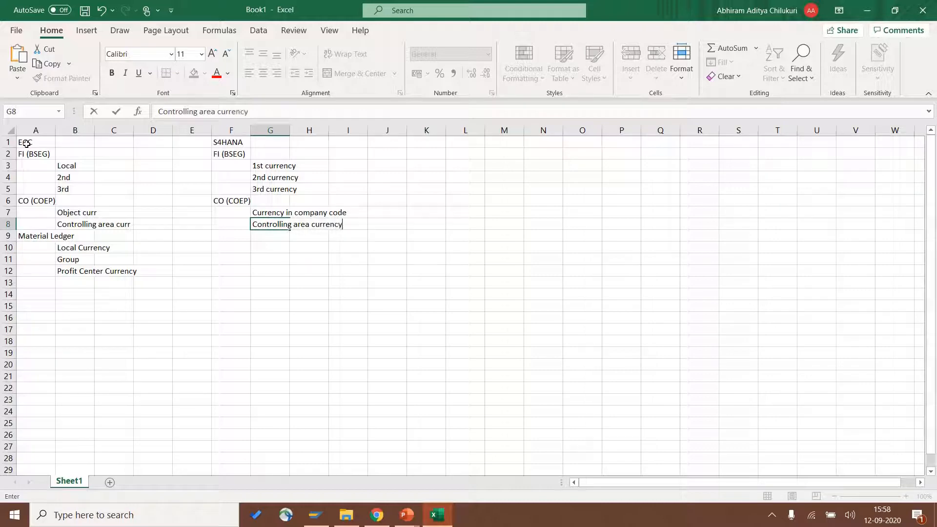
{"action": "key", "text": "Return"}
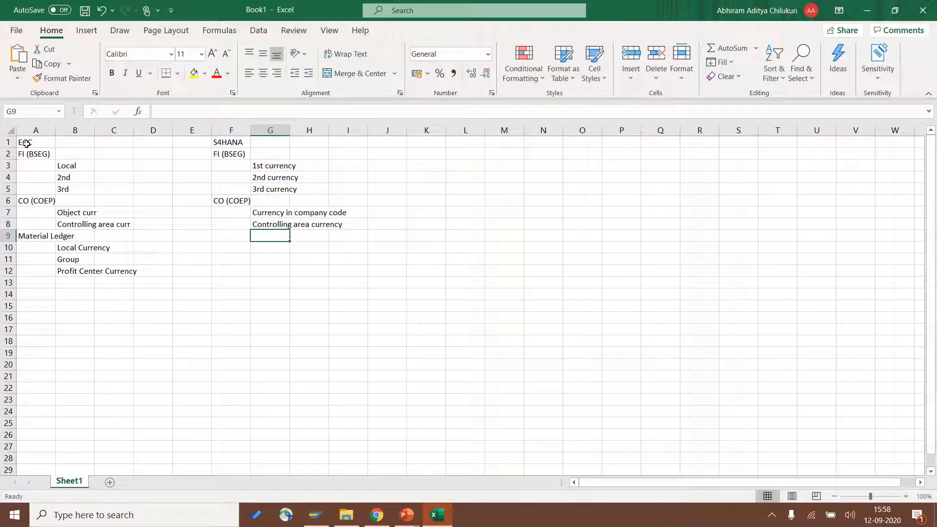
Add the heading "ACDOCA" in F9 with "Local Curency" in G10 and "Global currency" in G11.
{"action": "key", "text": "Left"}
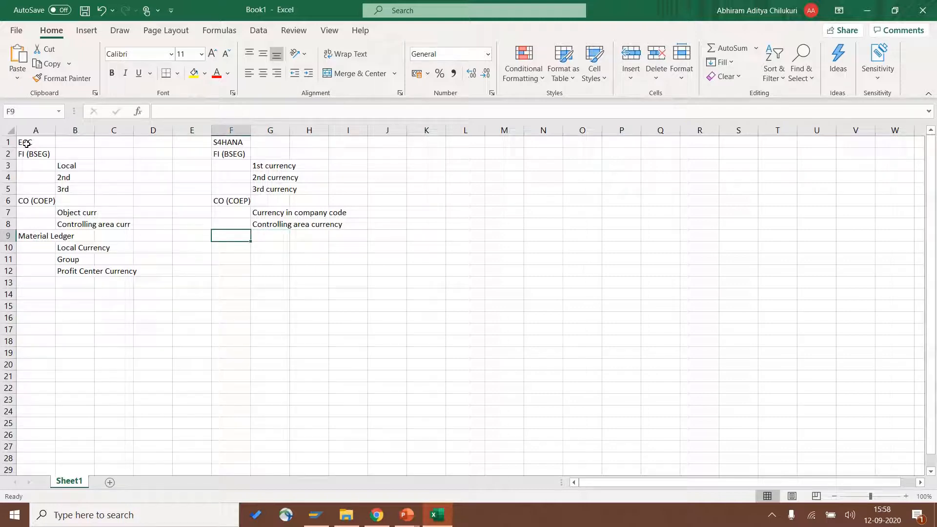
{"action": "type", "text": "ACDOCA"}
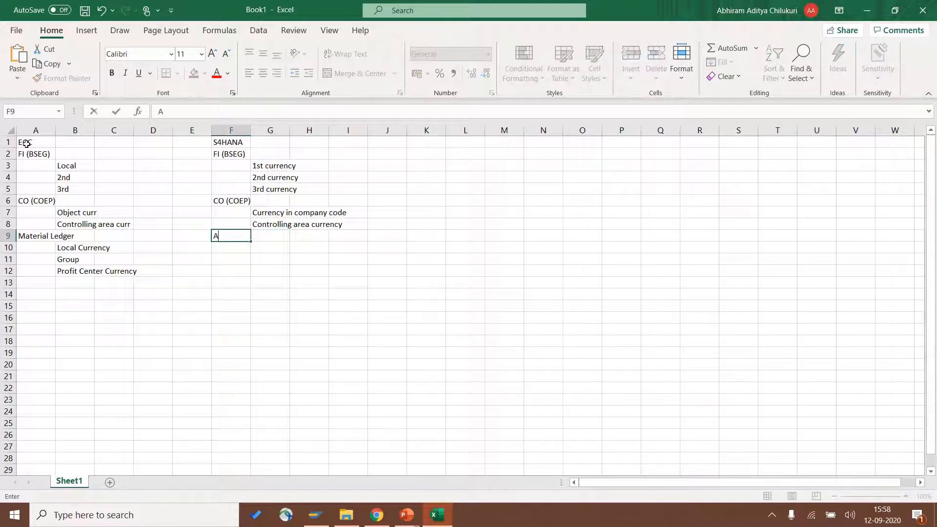
{"action": "key", "text": "Return"}
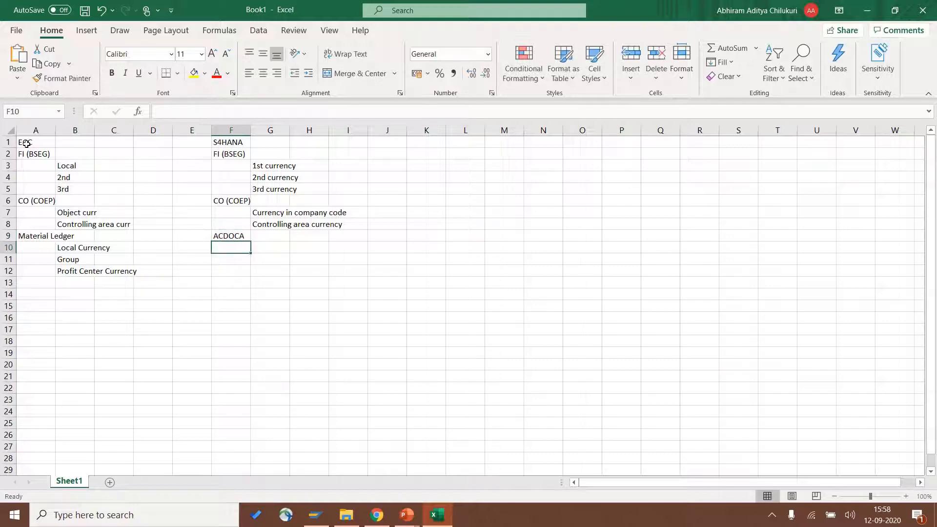
{"action": "key", "text": "Right"}
{"action": "type", "text": "L"}
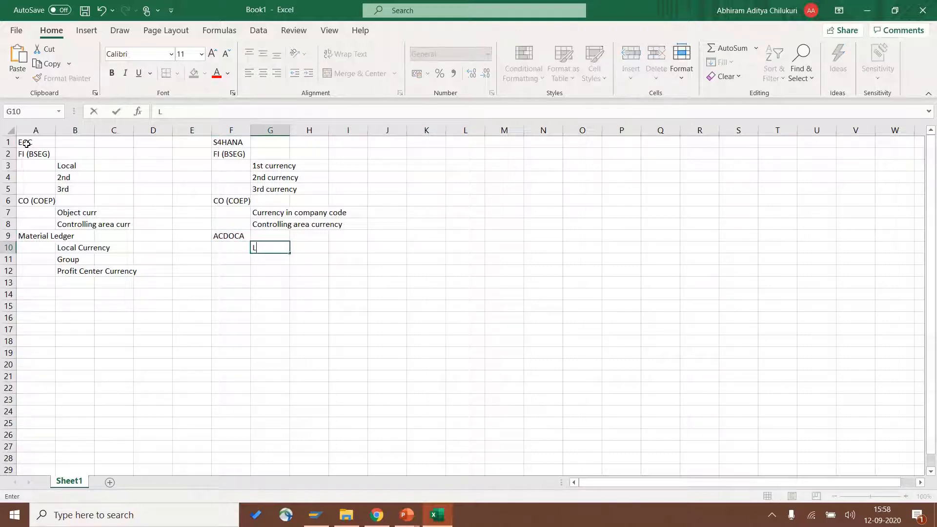
{"action": "type", "text": "ocal Curency"}
{"action": "key", "text": "Return"}
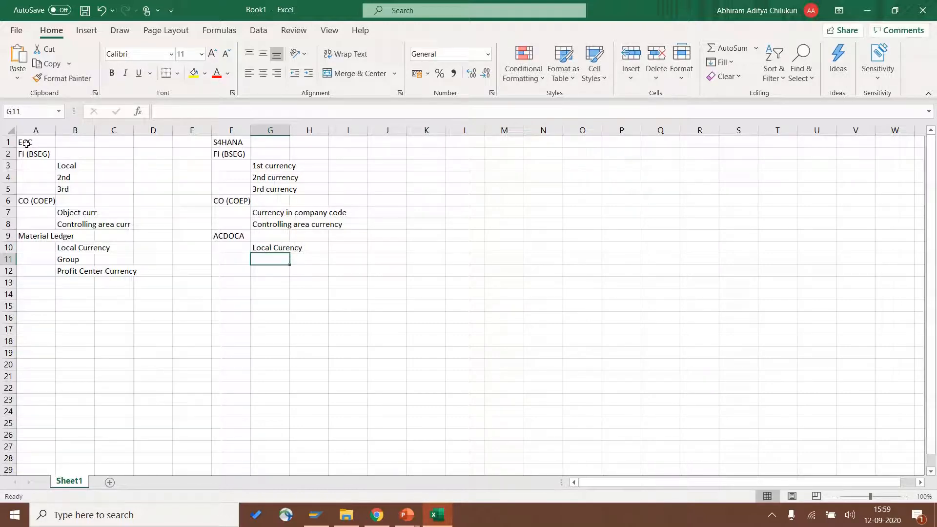
{"action": "type", "text": "Global currency"}
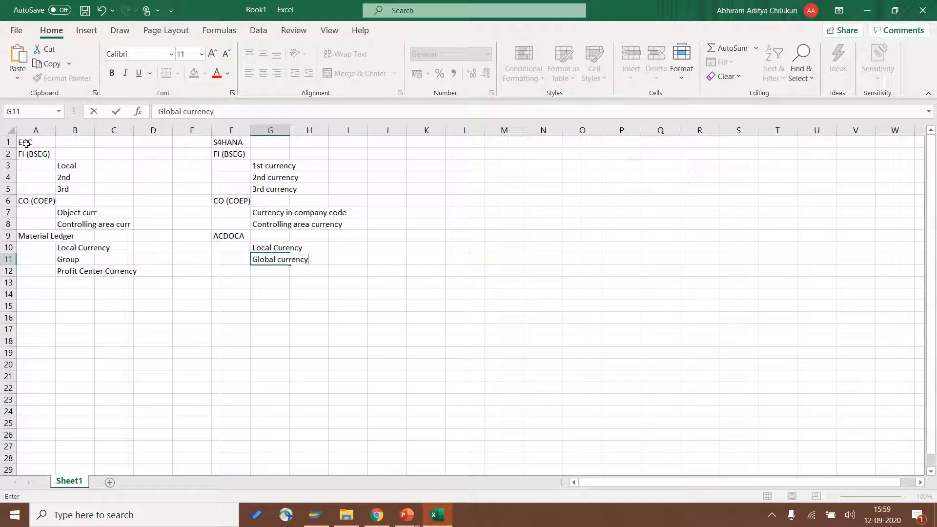
{"action": "key", "text": "Return"}
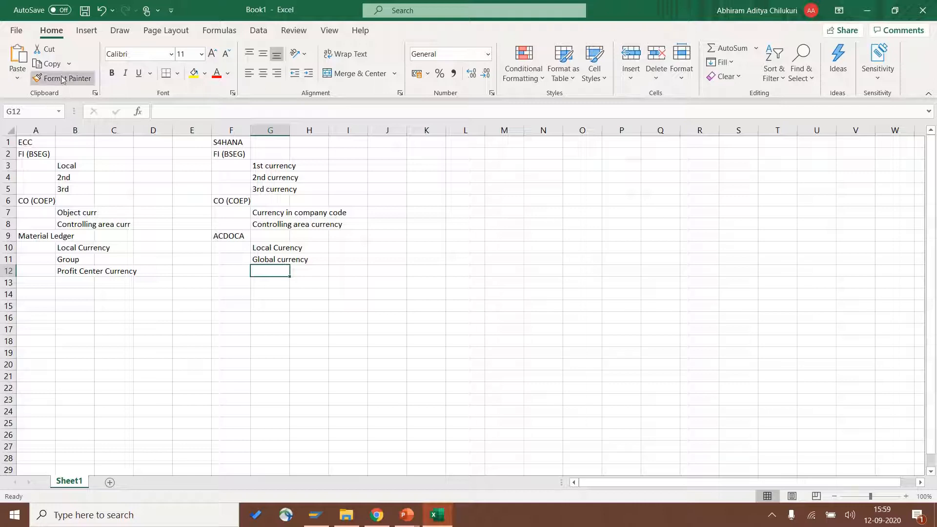
{"action": "left_click_drag", "start_coordinate": [222, 154], "coordinate": [278, 191]}
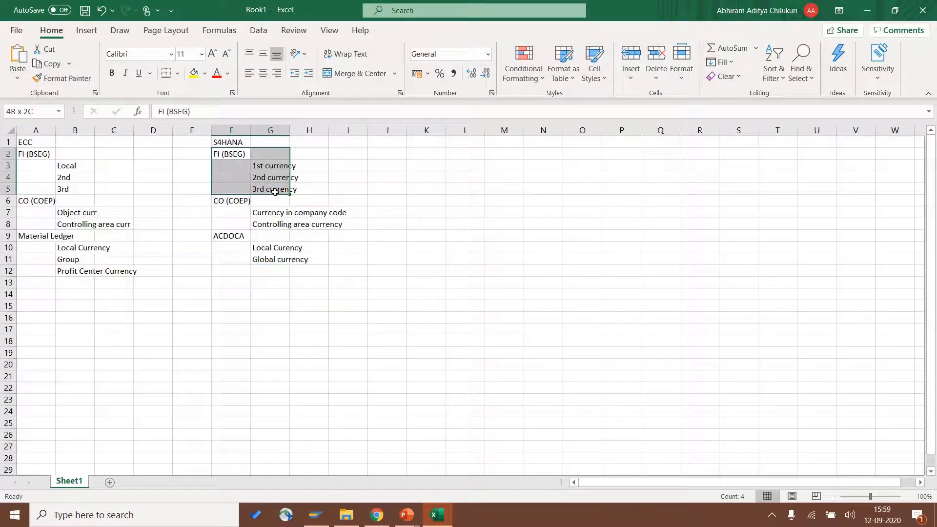
{"action": "left_click", "coordinate": [332, 188]}
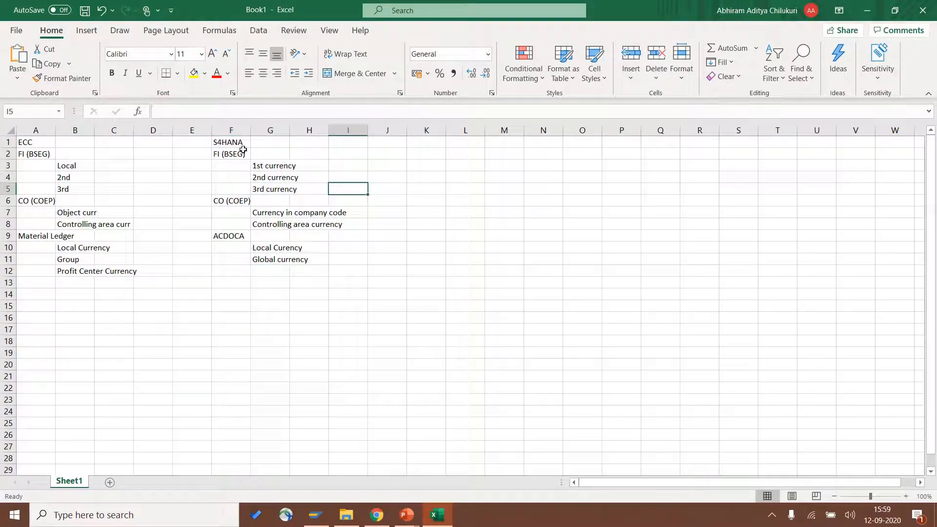
{"action": "left_click_drag", "start_coordinate": [255, 246], "coordinate": [265, 317]}
Continue the ACDOCA currency list with "OSL", "VSL" and "BSL" in G12 to G14.
{"action": "left_click", "coordinate": [269, 267]}
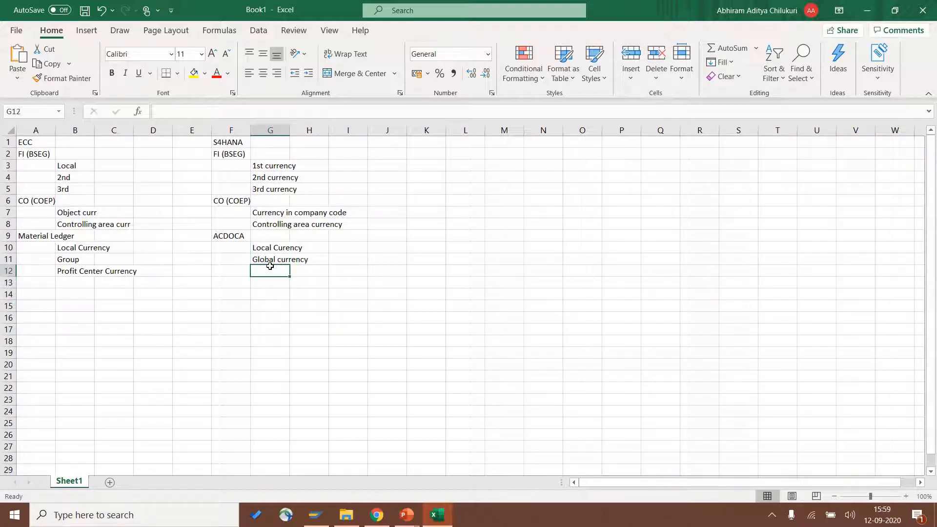
{"action": "type", "text": "OSL"}
{"action": "key", "text": "Return"}
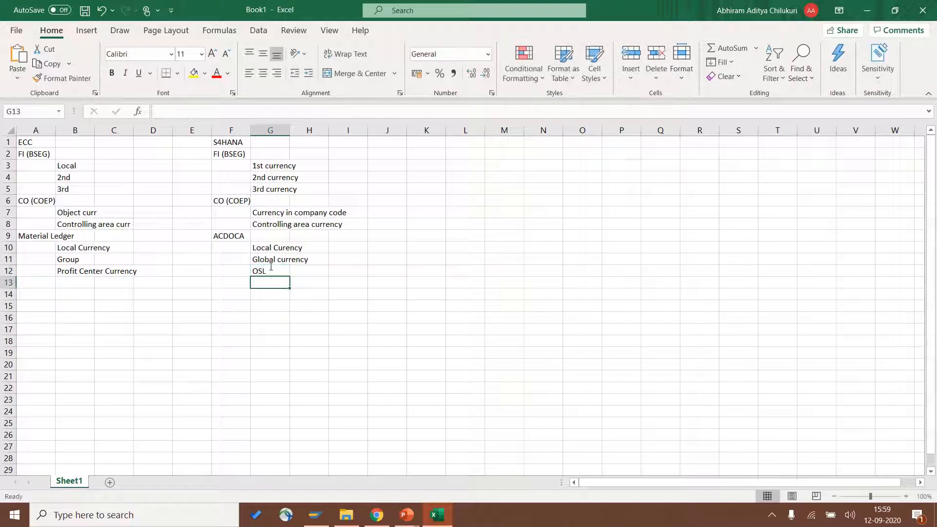
{"action": "type", "text": "VSL"}
{"action": "key", "text": "Return"}
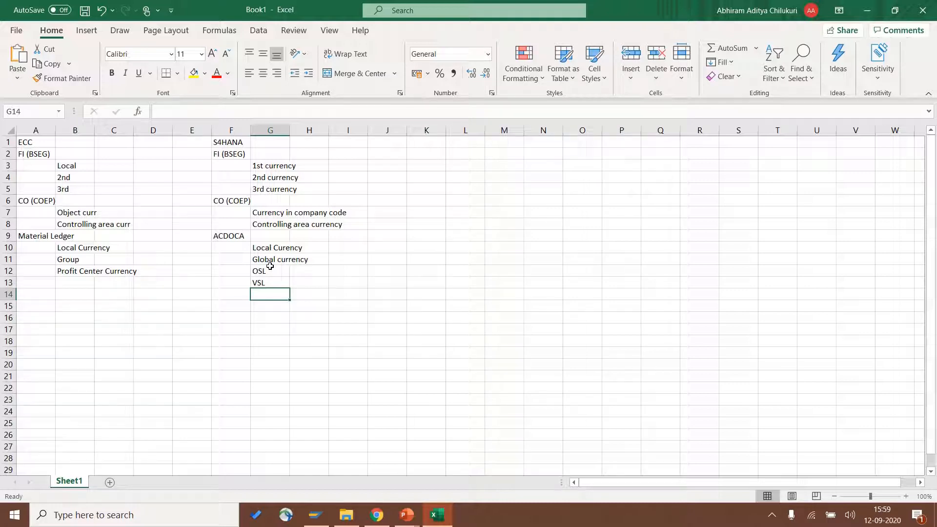
{"action": "type", "text": "BSI"}
{"action": "key", "text": "BackSpace"}
{"action": "type", "text": "L"}
{"action": "key", "text": "Return"}
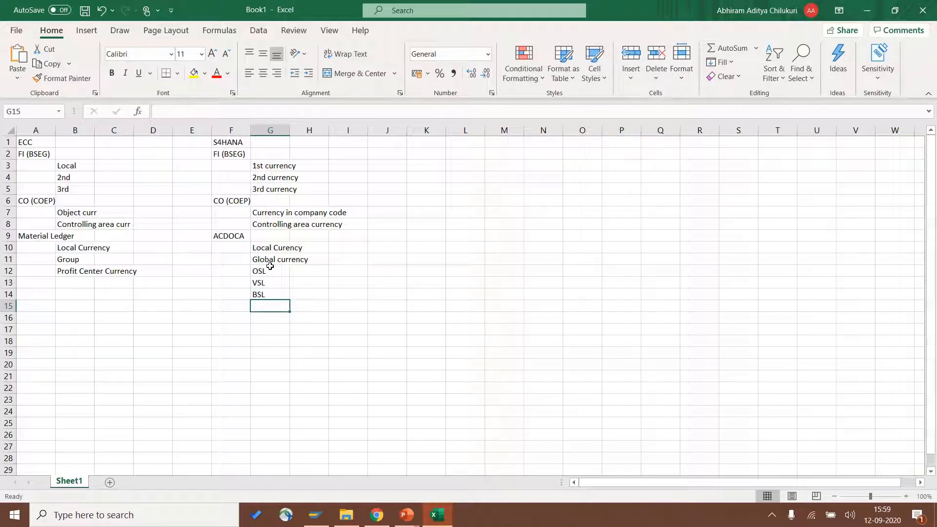
Enter the last freely defined currency "GSL" in G19, leaving G15 to G18 empty.
{"action": "key", "text": "Down"}
{"action": "key", "text": "Down"}
{"action": "key", "text": "Down"}
{"action": "key", "text": "Down"}
{"action": "type", "text": "GSL"}
{"action": "key", "text": "Return"}
{"action": "key", "text": "Up"}
{"action": "key", "text": "Up"}
{"action": "key", "text": "Up"}
{"action": "key", "text": "Up"}
{"action": "key", "text": "Up"}
{"action": "key", "text": "Up"}
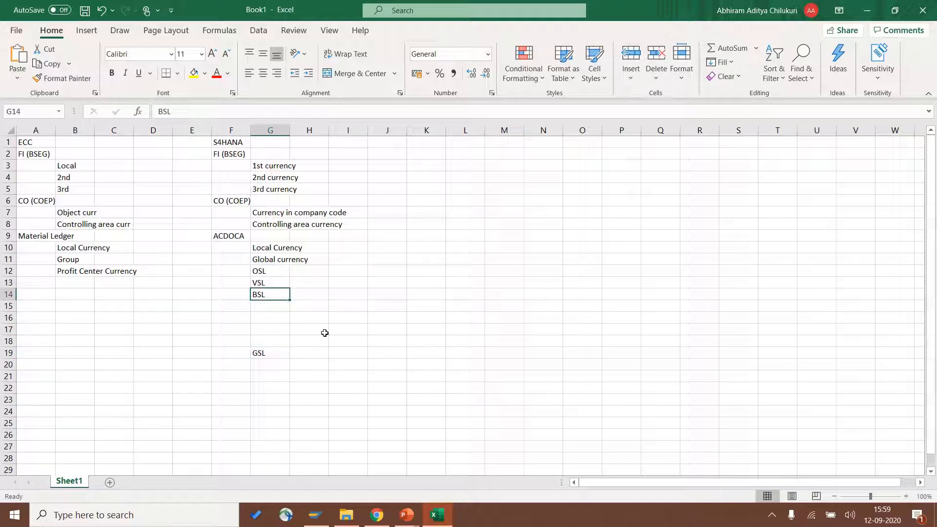
Switch to SAP, leave the new ledger entries and open the company code settings for leading ledger 0L, acknowledging the consistency check.
{"action": "key", "text": "ctrl+super+Right"}
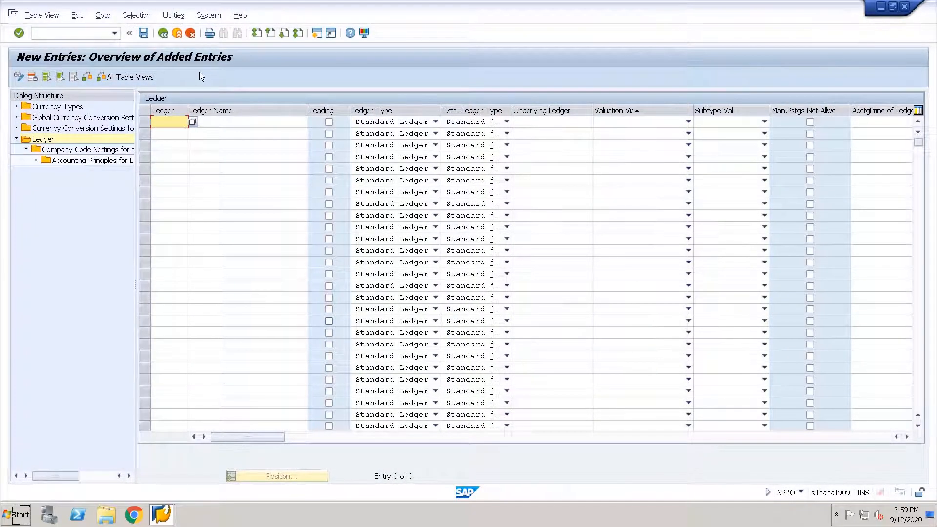
{"action": "key", "text": "F3"}
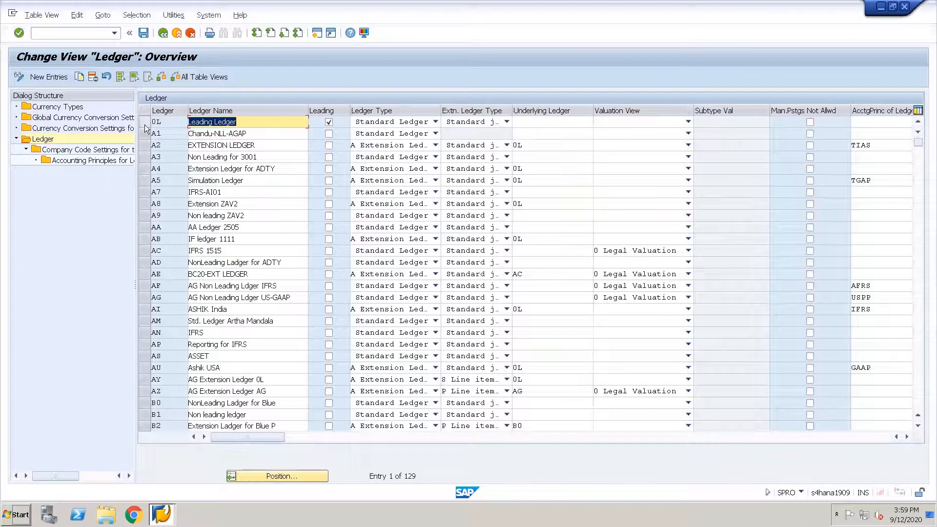
{"action": "left_click", "coordinate": [144, 122]}
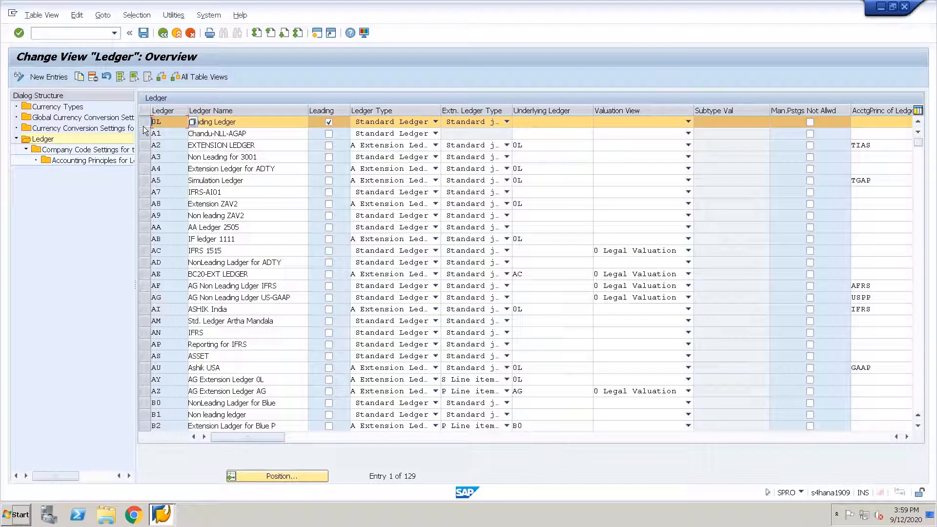
{"action": "double_click", "coordinate": [67, 152]}
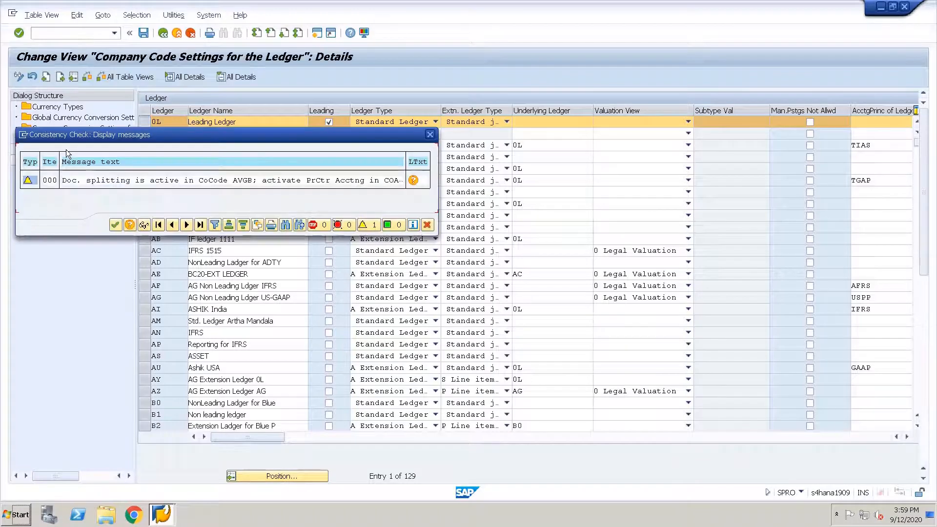
{"action": "left_click", "coordinate": [116, 225]}
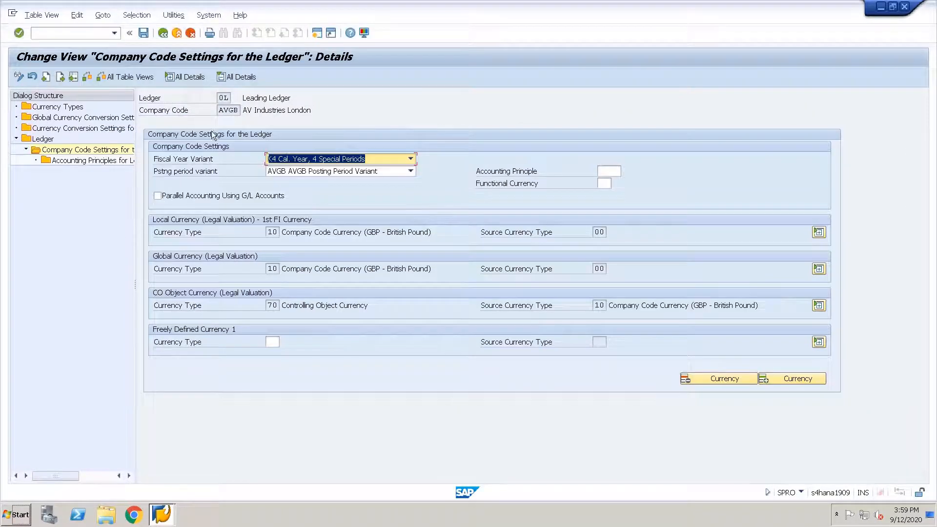
Assign currency type A1 as freely defined currency 1 for company code AVGB in ledger 0L, accepting the new currency type.
{"action": "double_click", "coordinate": [220, 111]}
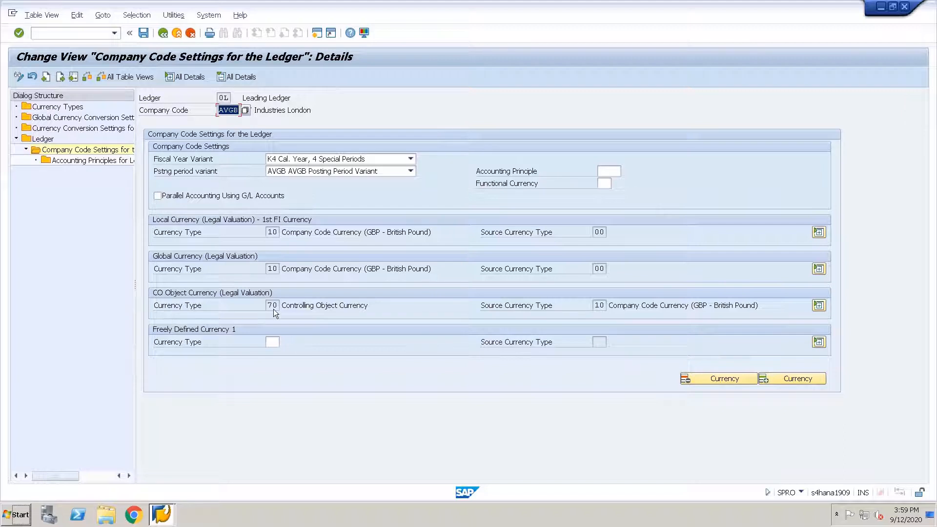
{"action": "left_click", "coordinate": [276, 343]}
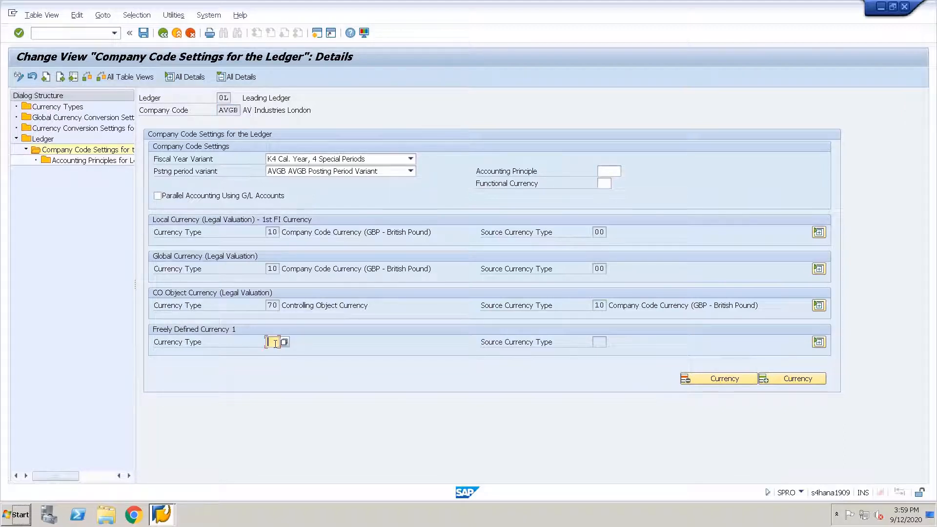
{"action": "type", "text": "A1"}
{"action": "key", "text": "Return"}
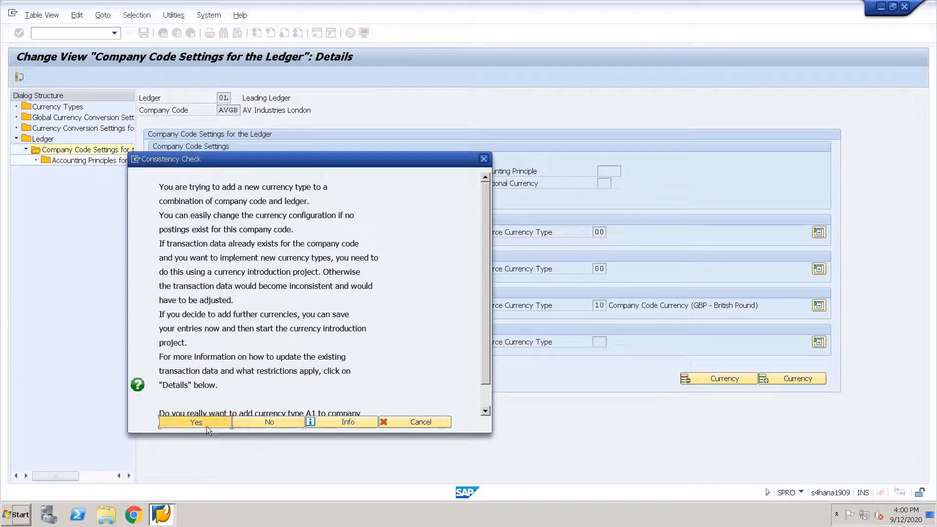
{"action": "left_click", "coordinate": [207, 423]}
{"action": "left_click", "coordinate": [113, 239]}
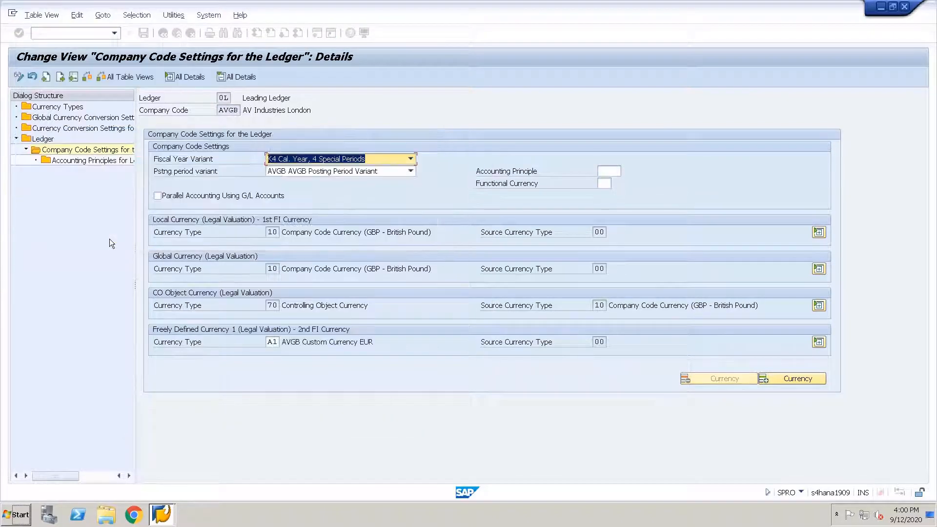
Save the currency settings, acknowledging the consistency check, and open the accounting principles for ledger 0L and company code AVGB.
{"action": "left_click_drag", "start_coordinate": [374, 343], "coordinate": [359, 346]}
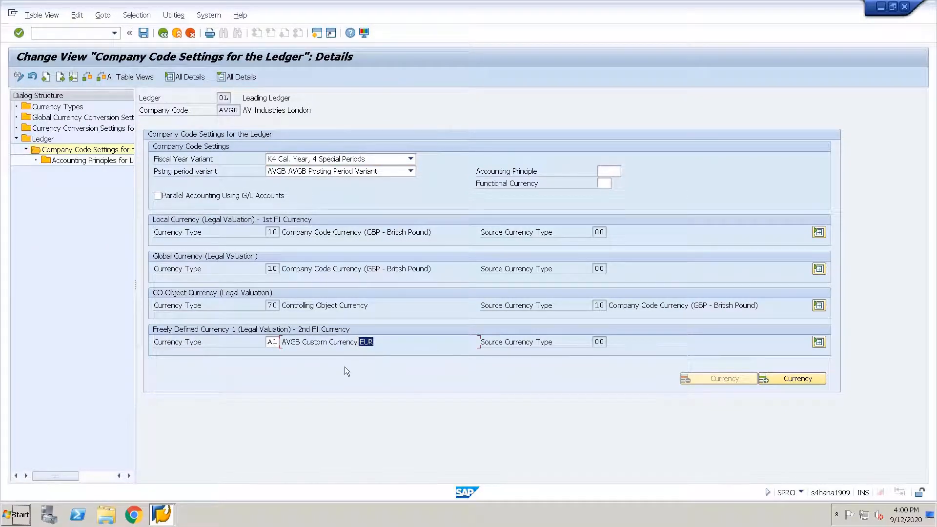
{"action": "left_click", "coordinate": [318, 342]}
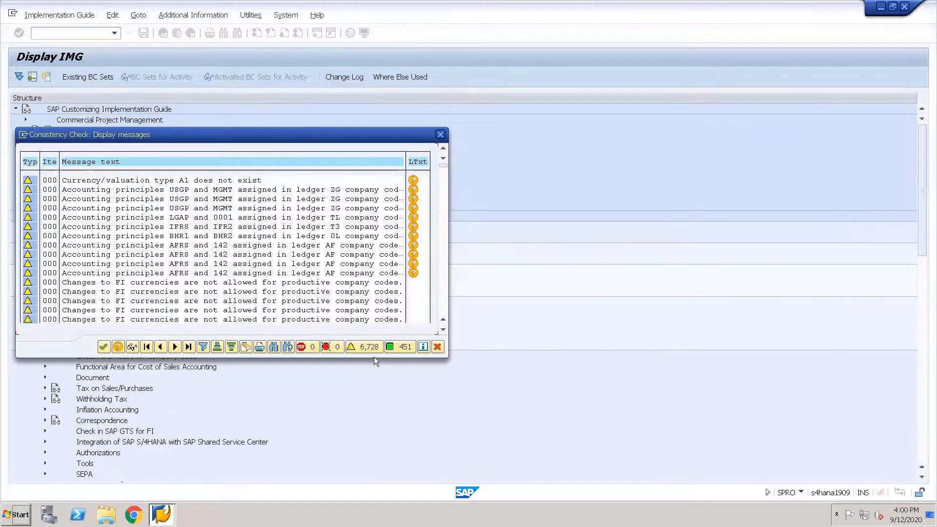
{"action": "key", "text": "Return"}
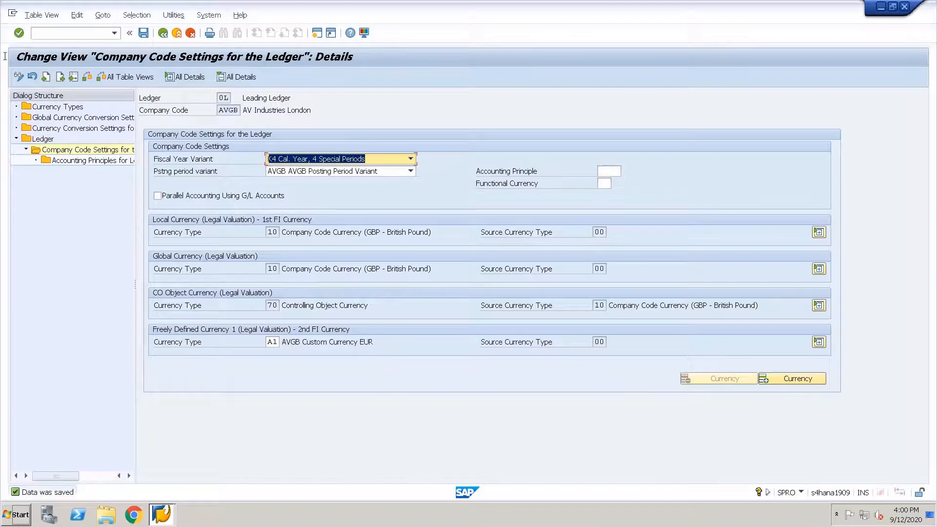
{"action": "left_click", "coordinate": [89, 161]}
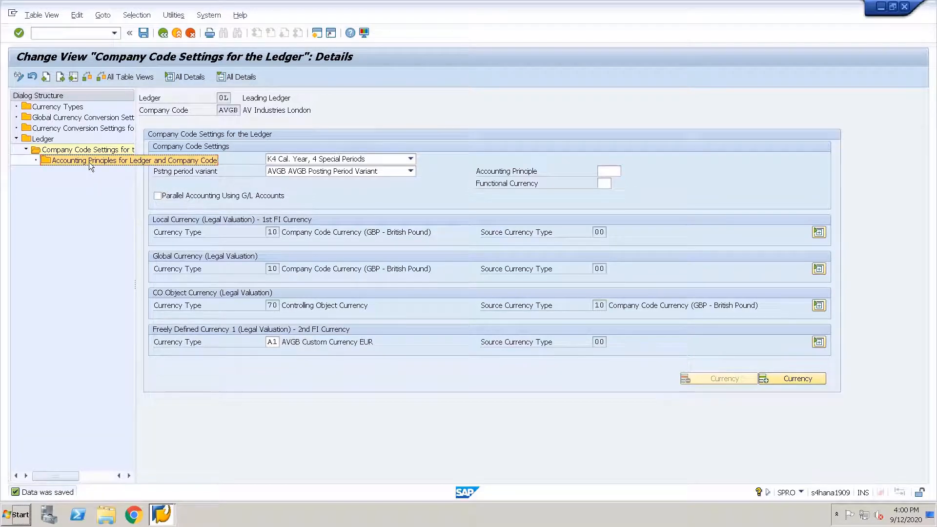
{"action": "double_click", "coordinate": [89, 162]}
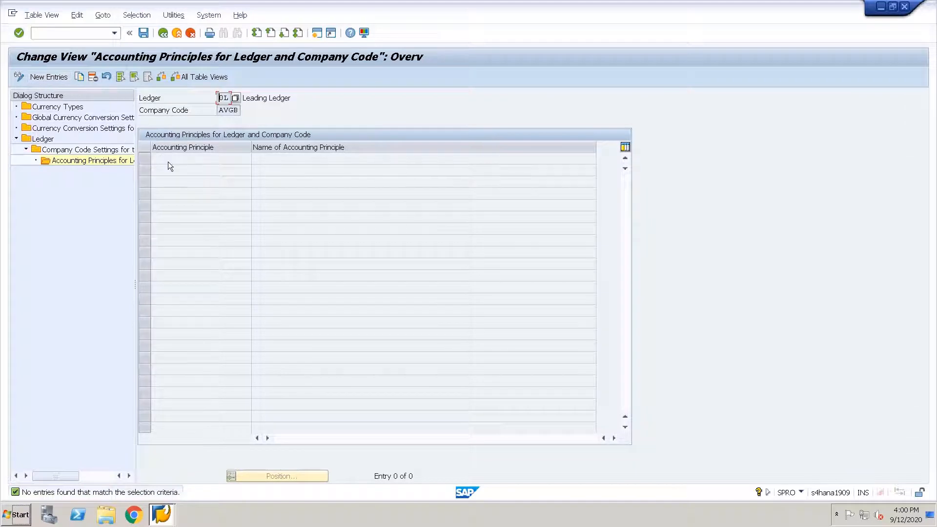
Start transaction SPRO in a new session and display the SAP Reference IMG.
{"action": "left_click", "coordinate": [54, 71]}
{"action": "key", "text": "ctrl+n"}
{"action": "type", "text": "spro"}
{"action": "key", "text": "Return"}
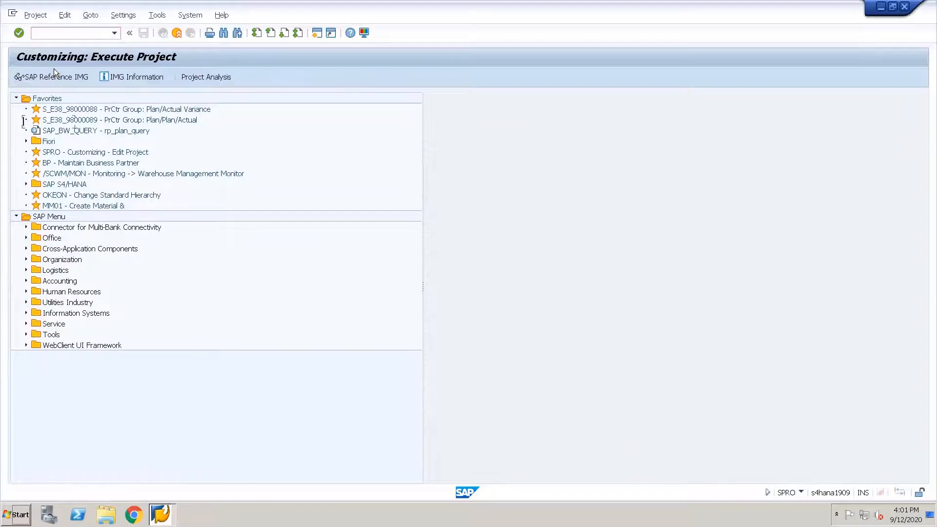
{"action": "left_click", "coordinate": [54, 70]}
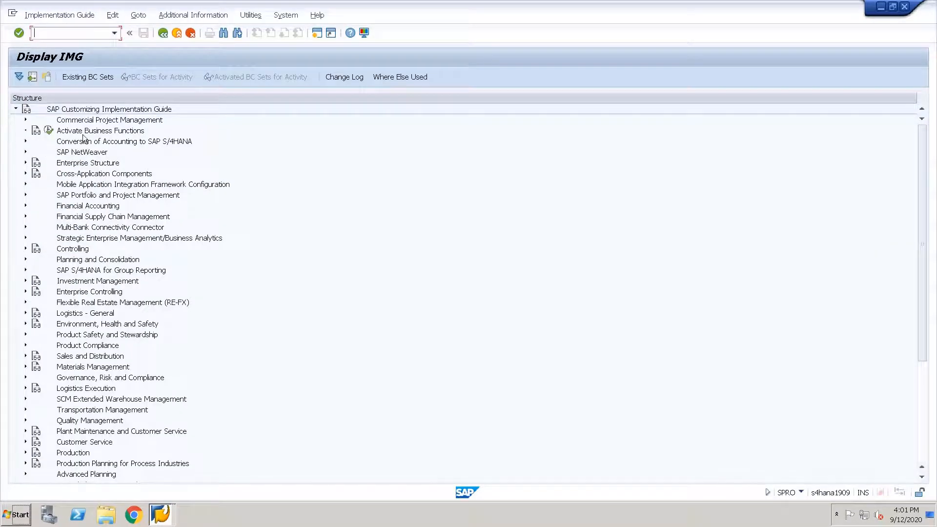
Expand Financial Accounting, Financial Accounting Global Settings and Ledgers in the implementation guide.
{"action": "double_click", "coordinate": [78, 209]}
{"action": "key", "text": "Down"}
{"action": "key", "text": "Down"}
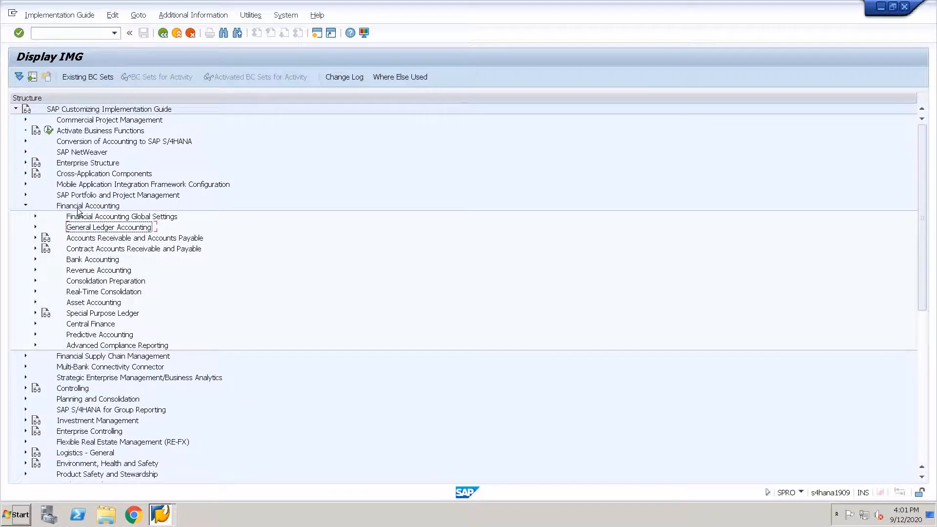
{"action": "key", "text": "Up"}
{"action": "key", "text": "Right"}
{"action": "key", "text": "Down"}
{"action": "key", "text": "Down"}
{"action": "key", "text": "Right"}
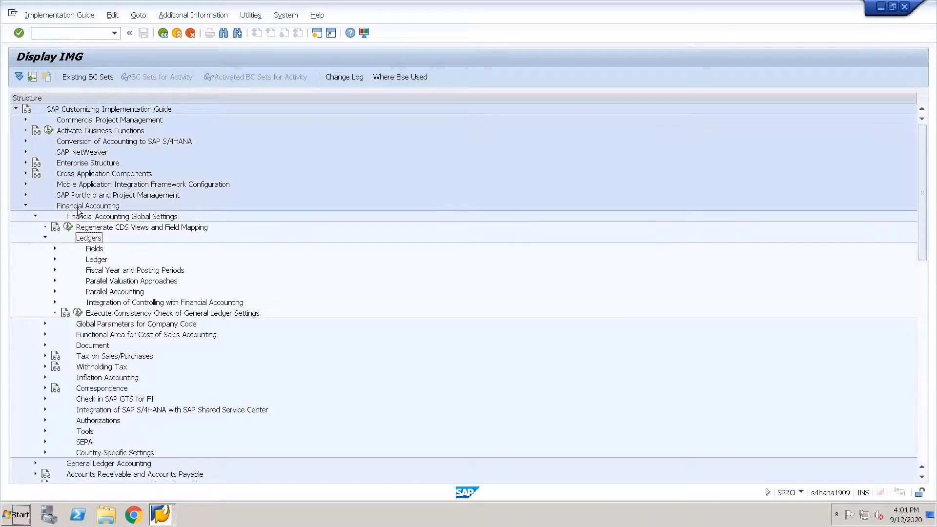
Expand Parallel Accounting under Ledgers and open the Define Accounting Principles activity.
{"action": "key", "text": "Down"}
{"action": "key", "text": "Down"}
{"action": "key", "text": "Down"}
{"action": "key", "text": "Down"}
{"action": "key", "text": "Right"}
{"action": "key", "text": "Down"}
{"action": "key", "text": "Right"}
{"action": "key", "text": "Left"}
{"action": "key", "text": "Left"}
{"action": "key", "text": "Left"}
{"action": "key", "text": "Down"}
{"action": "key", "text": "Right"}
{"action": "key", "text": "Down"}
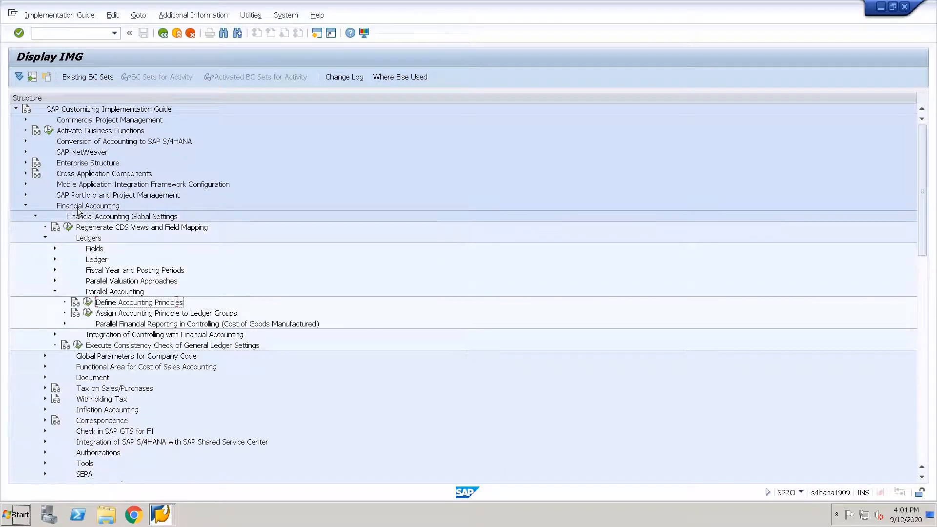
{"action": "left_click", "coordinate": [84, 304]}
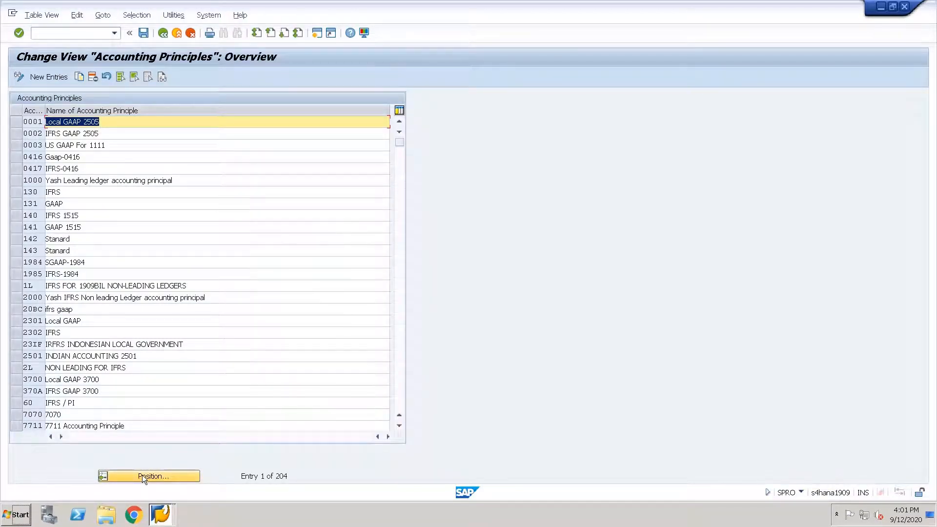
Start new entries and add accounting principle AVP1 with the name "AVGB IFRS".
{"action": "left_click", "coordinate": [49, 77]}
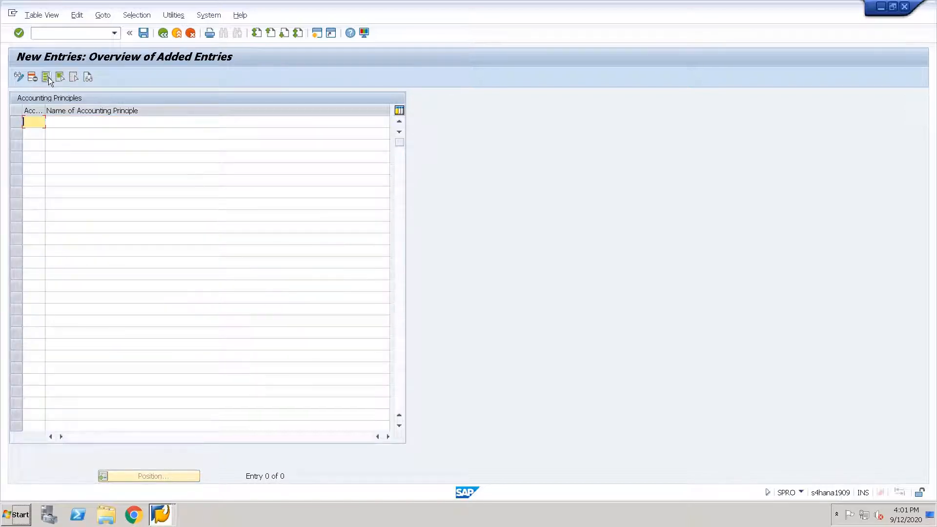
{"action": "type", "text": "AVP1"}
{"action": "key", "text": "Tab"}
{"action": "type", "text": "AVGB IFRS"}
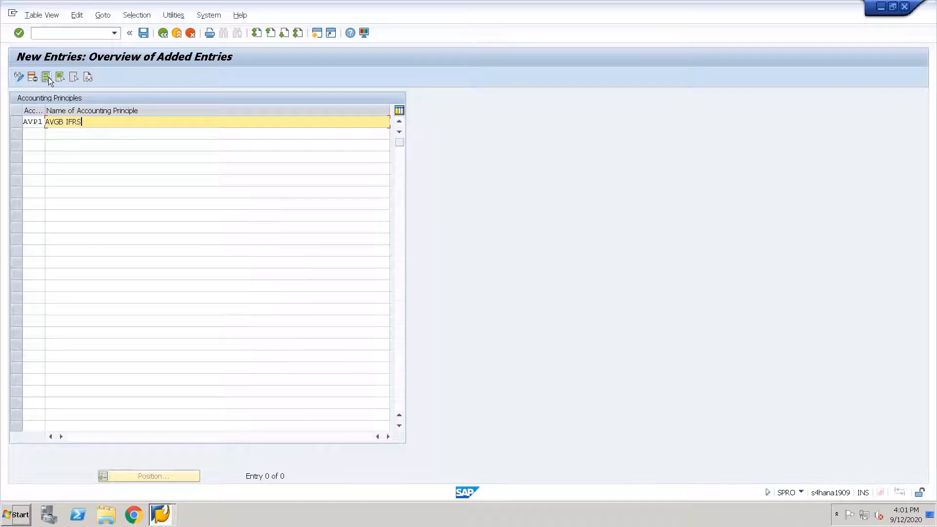
Add accounting principle AVP2 with the name "AVGB US GAAP" in the second row.
{"action": "left_click", "coordinate": [31, 132]}
{"action": "type", "text": "AV"}
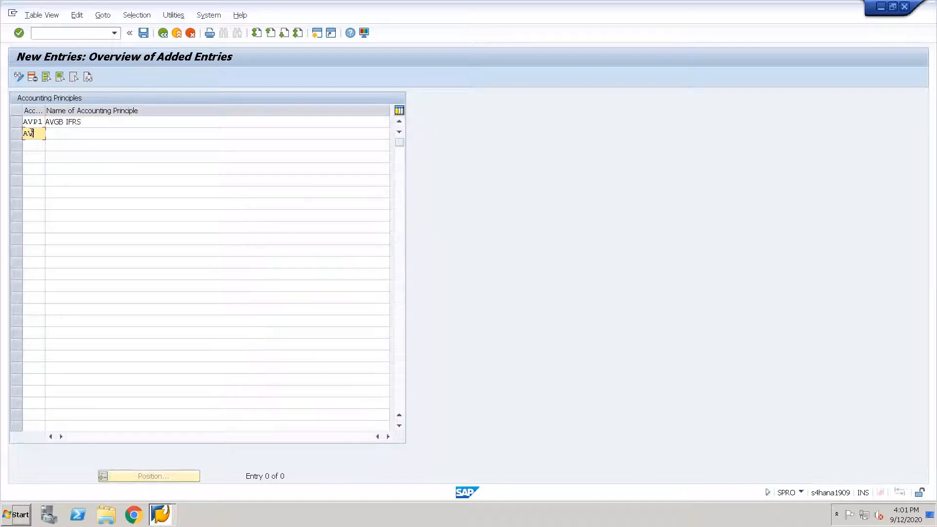
{"action": "type", "text": "P2"}
{"action": "key", "text": "Tab"}
{"action": "type", "text": "AVG"}
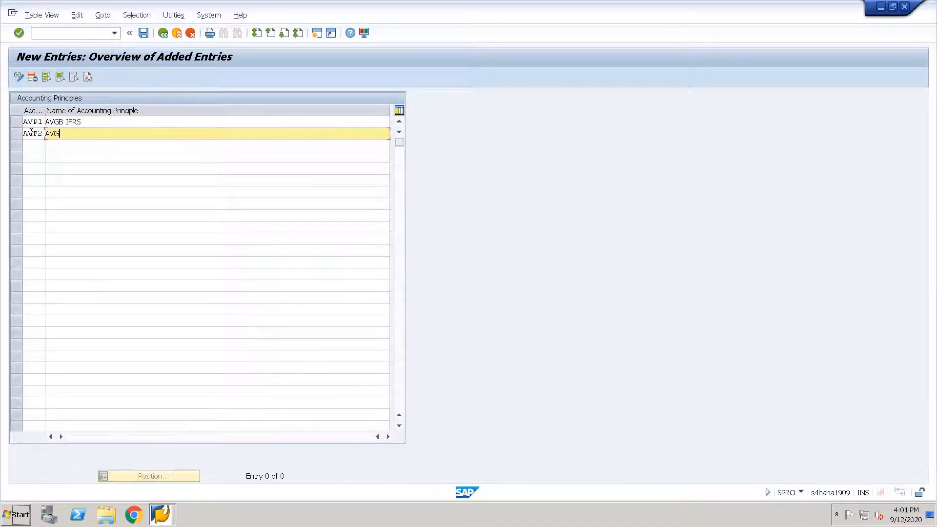
{"action": "type", "text": "B US GAAP"}
Add accounting principle AVP3 with the name "AVGB EU GAAP" in the third row.
{"action": "key", "text": "Tab"}
{"action": "type", "text": "AVP3"}
{"action": "key", "text": "Tab"}
{"action": "type", "text": "AVGB EU "}
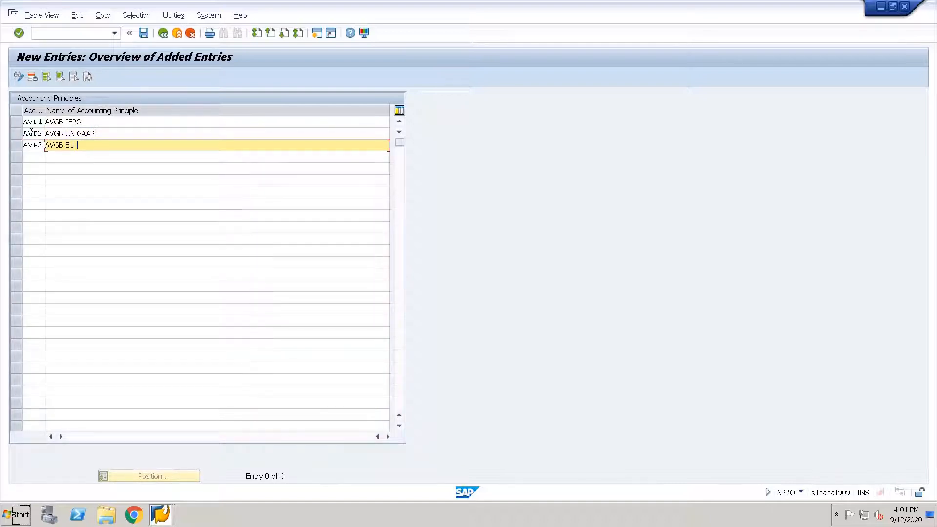
{"action": "type", "text": "GAAP"}
Add accounting principle AVP4 with the name "AVBG IN GAAP" and save the new entries, confirming the customizing request.
{"action": "key", "text": "Tab"}
{"action": "type", "text": "AVP$"}
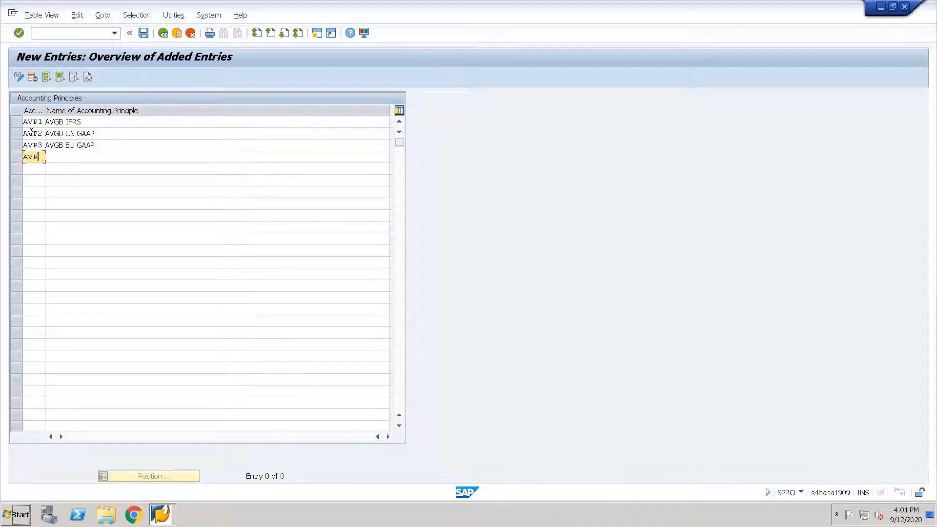
{"action": "key", "text": "BackSpace"}
{"action": "type", "text": "4"}
{"action": "key", "text": "Tab"}
{"action": "type", "text": "AVBG"}
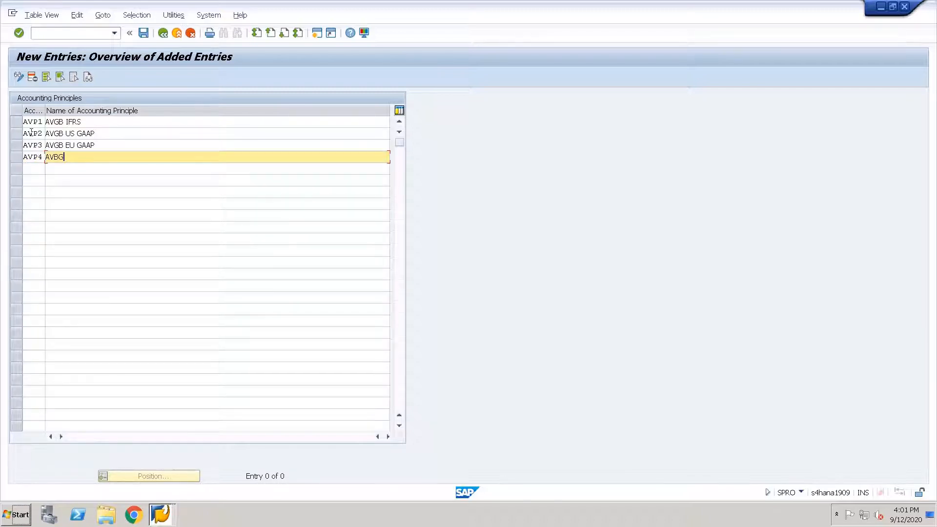
{"action": "type", "text": " IN GAAP"}
{"action": "key", "text": "ctrl+s"}
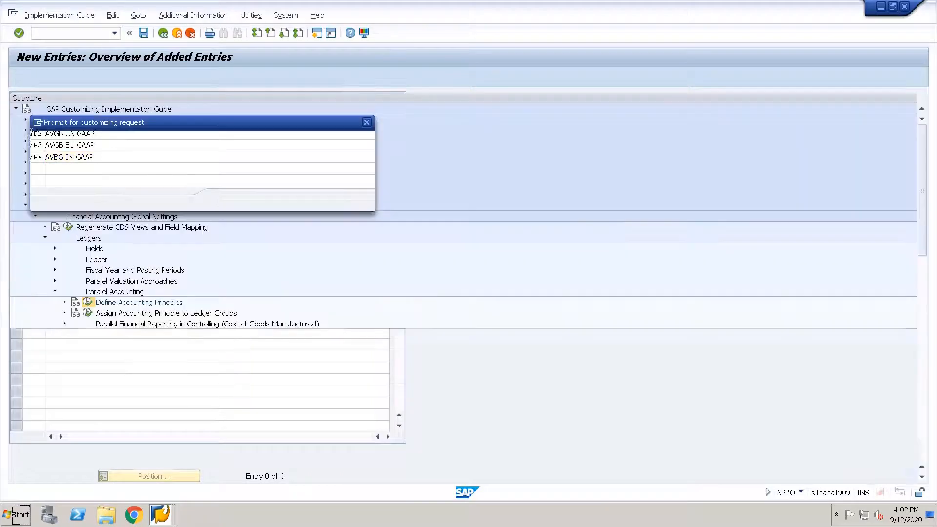
{"action": "key", "text": "Return"}
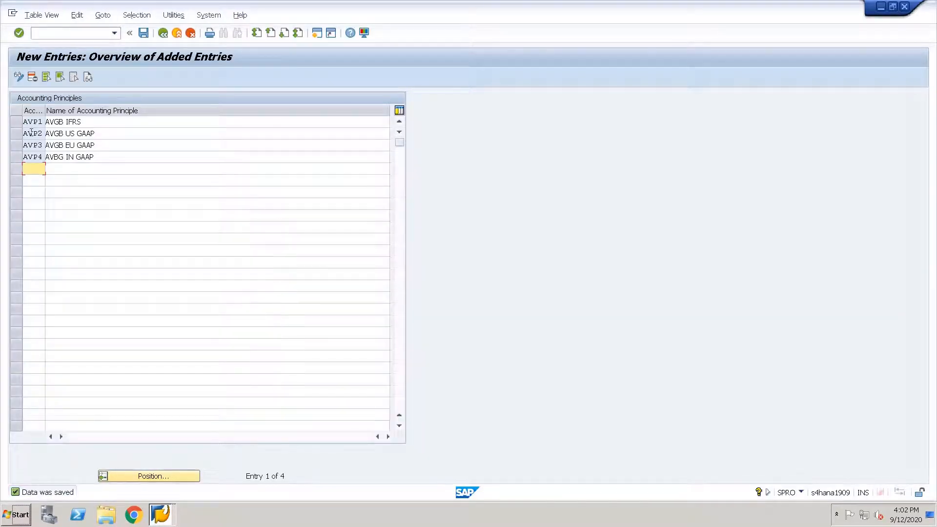
Check entries AVP1 to AVP4 in the accounting principles overview, return to the IMG and locate Assign Accounting Principle to Ledger Groups.
{"action": "key", "text": "F3"}
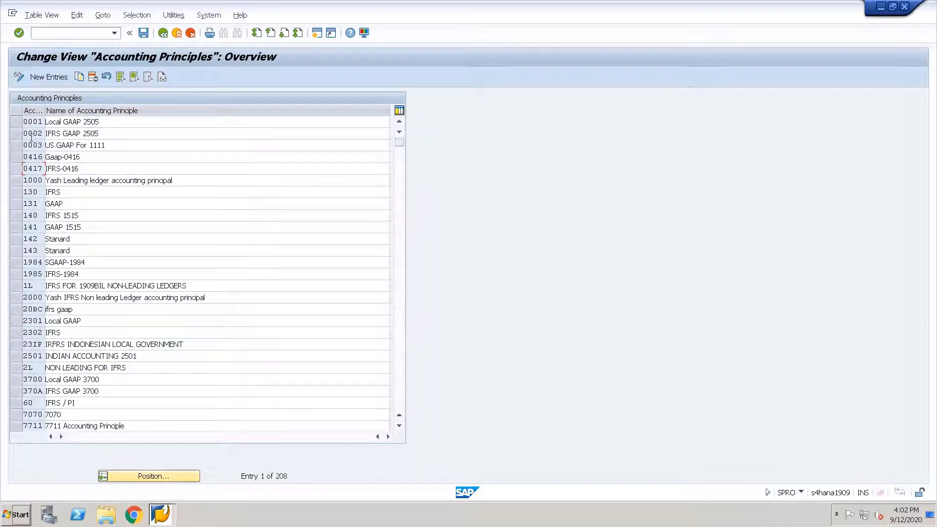
{"action": "scroll", "coordinate": [125, 295], "scroll_direction": "down", "scroll_amount": 4}
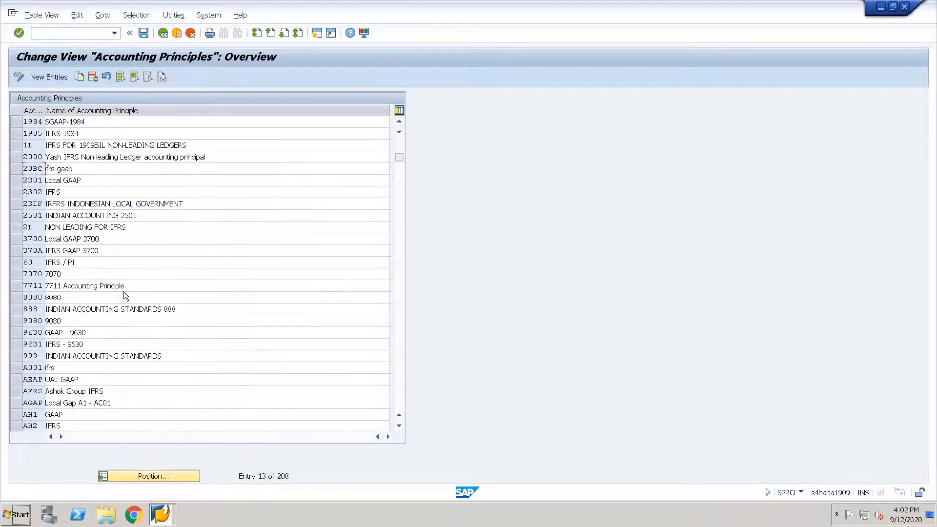
{"action": "scroll", "coordinate": [124, 293], "scroll_direction": "down", "scroll_amount": 8}
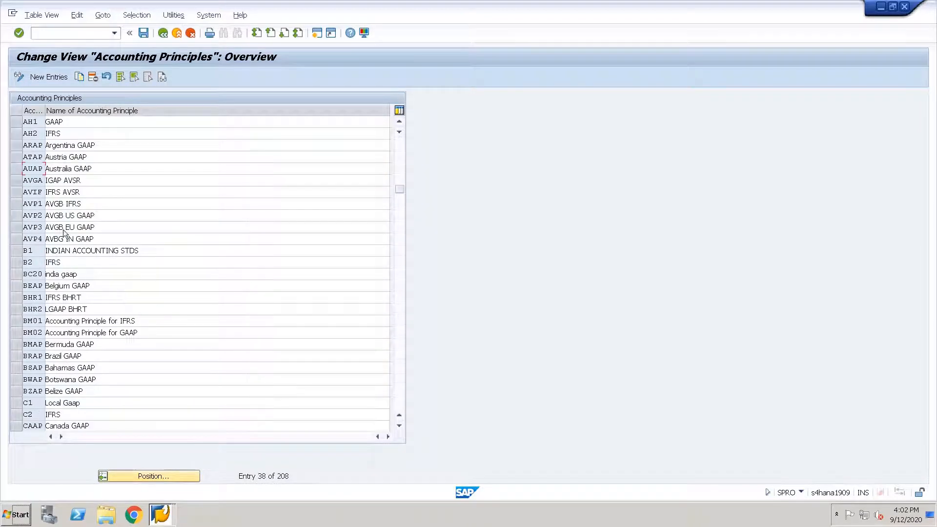
{"action": "scroll", "coordinate": [96, 371], "scroll_direction": "down", "scroll_amount": 1}
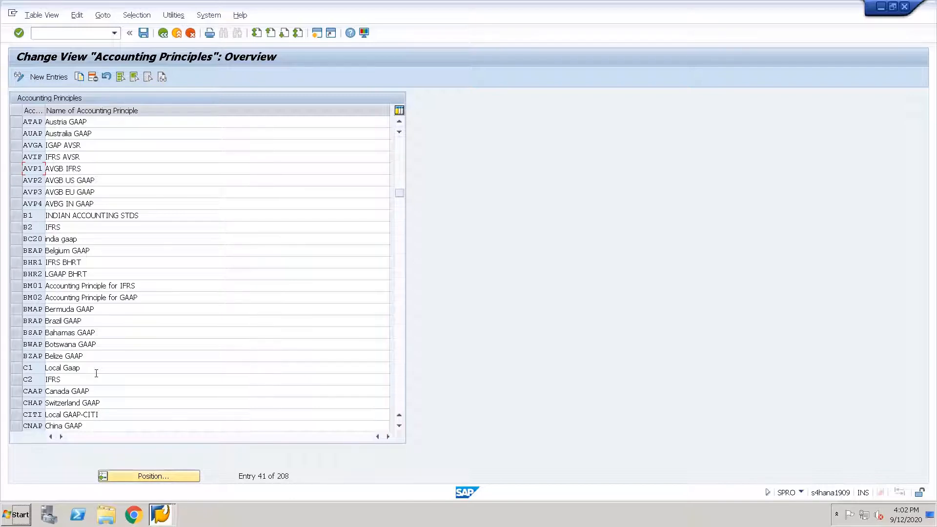
{"action": "key", "text": "F3"}
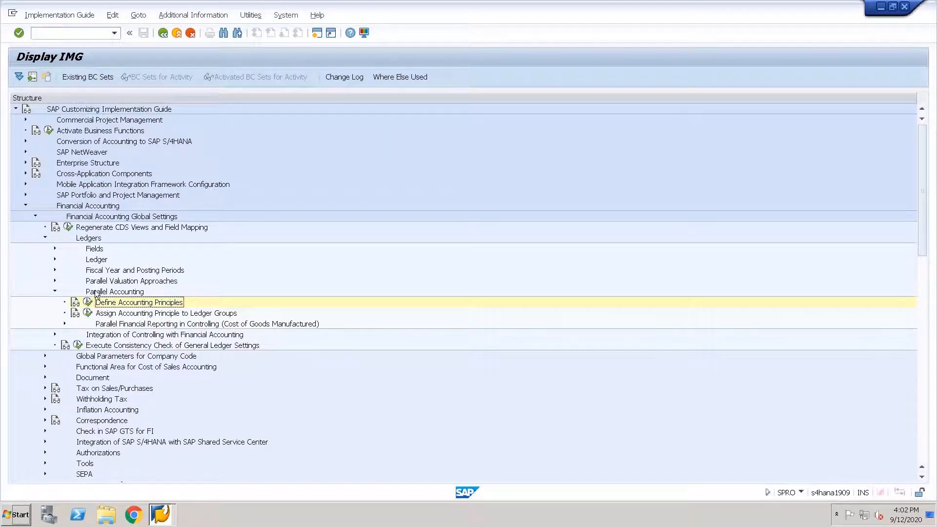
{"action": "left_click", "coordinate": [159, 314]}
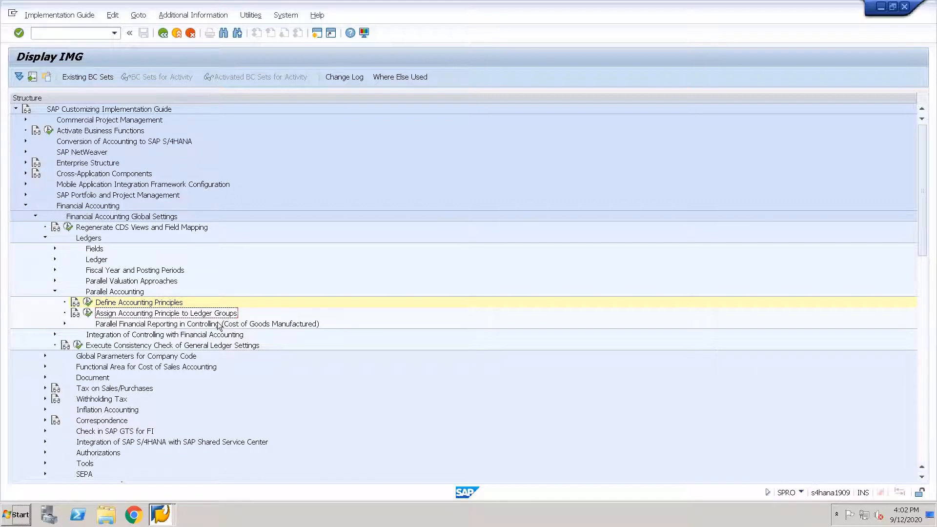
{"action": "double_click", "coordinate": [146, 314]}
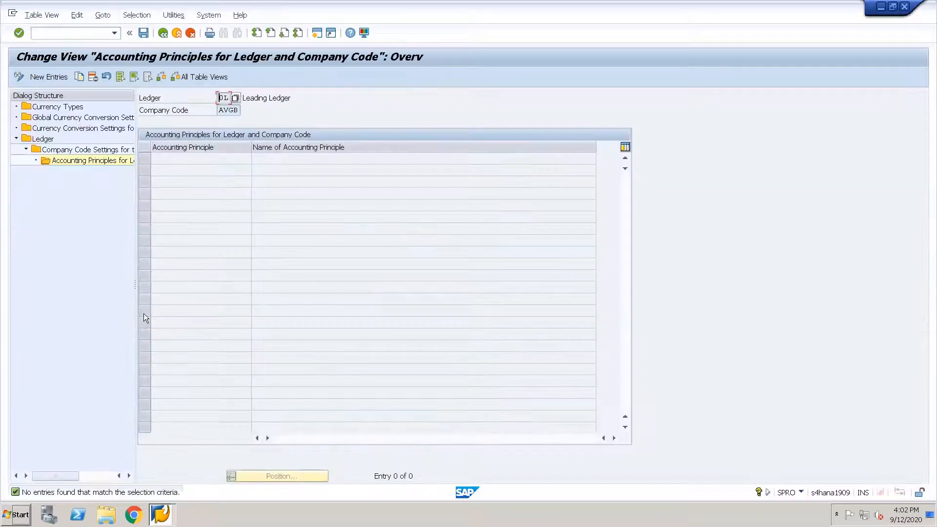
In the ledger settings session, add accounting principle AVP1 for ledger 0L and company code AVGB, and return to the ledger overview, acknowledging the consistency check.
{"action": "left_click", "coordinate": [53, 78]}
{"action": "type", "text": "AVP1"}
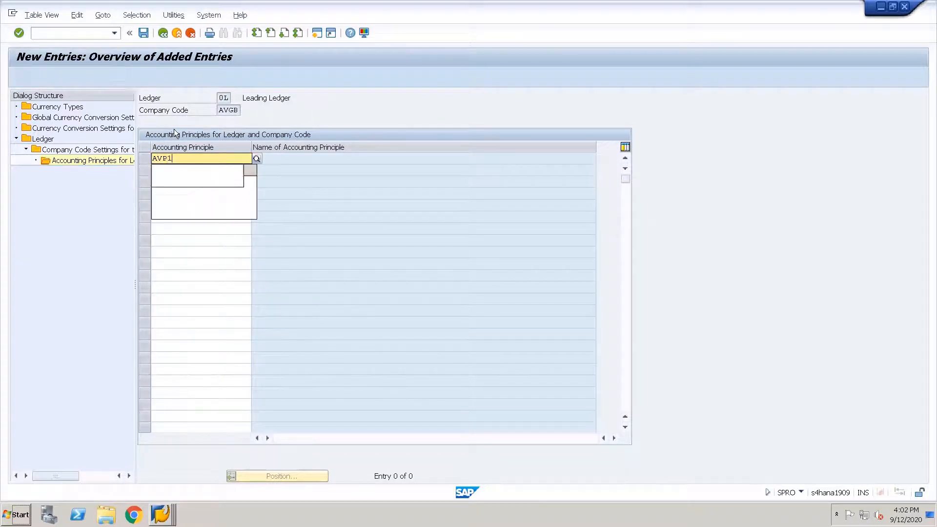
{"action": "key", "text": "Return"}
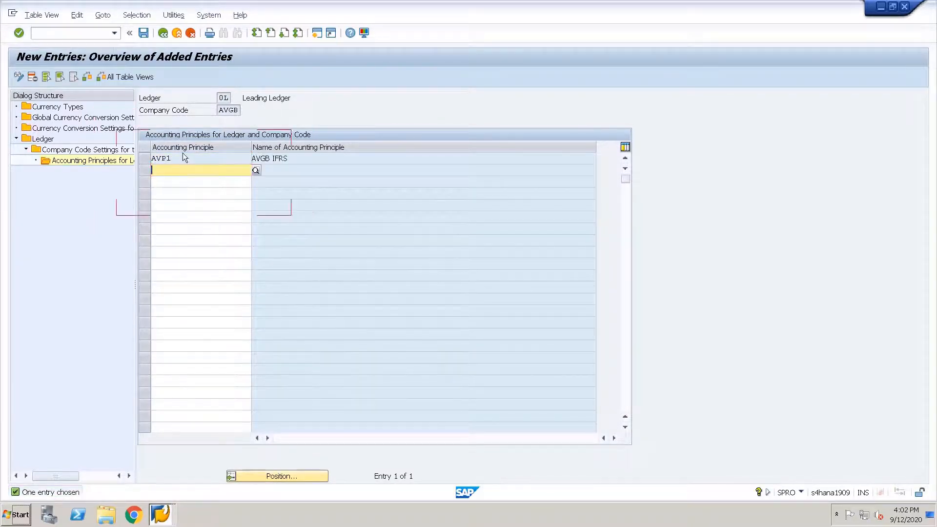
{"action": "double_click", "coordinate": [49, 139]}
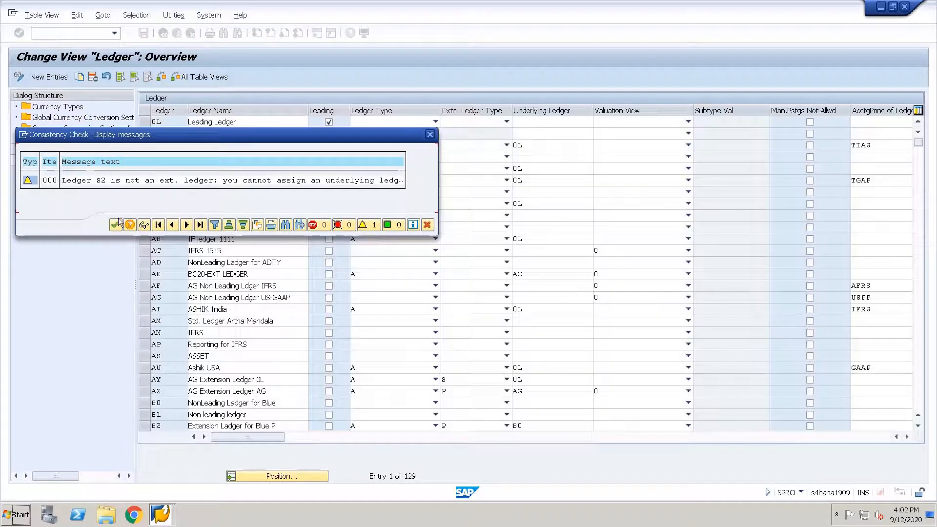
{"action": "left_click", "coordinate": [116, 225]}
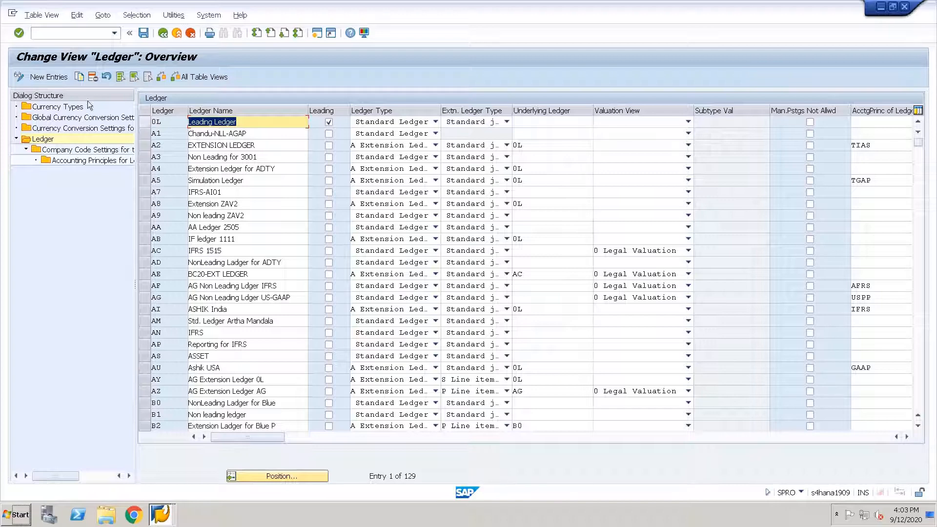
Start new ledger entries and add ledger V1 with the name "AVGB Non Leading Ledger".
{"action": "left_click", "coordinate": [57, 78]}
{"action": "left_click", "coordinate": [51, 77]}
{"action": "type", "text": "V1"}
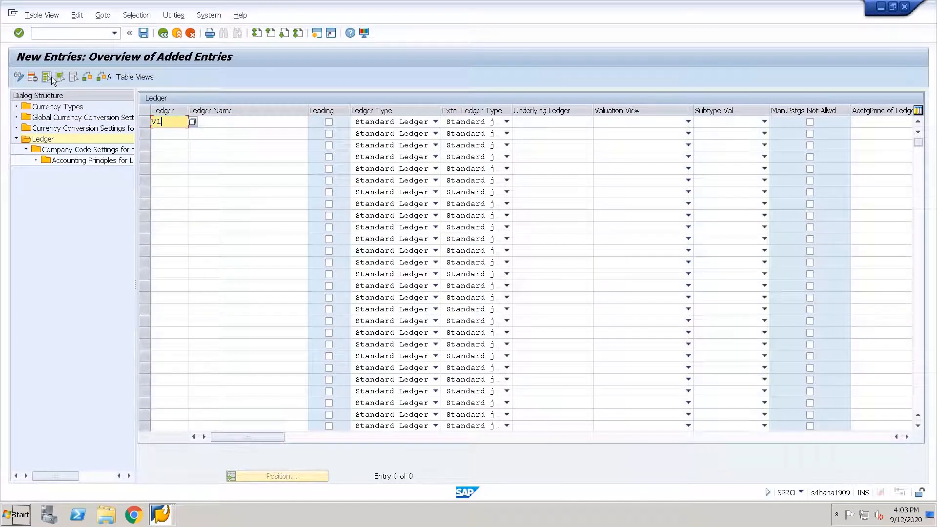
{"action": "key", "text": "Tab"}
{"action": "type", "text": "AVGB"}
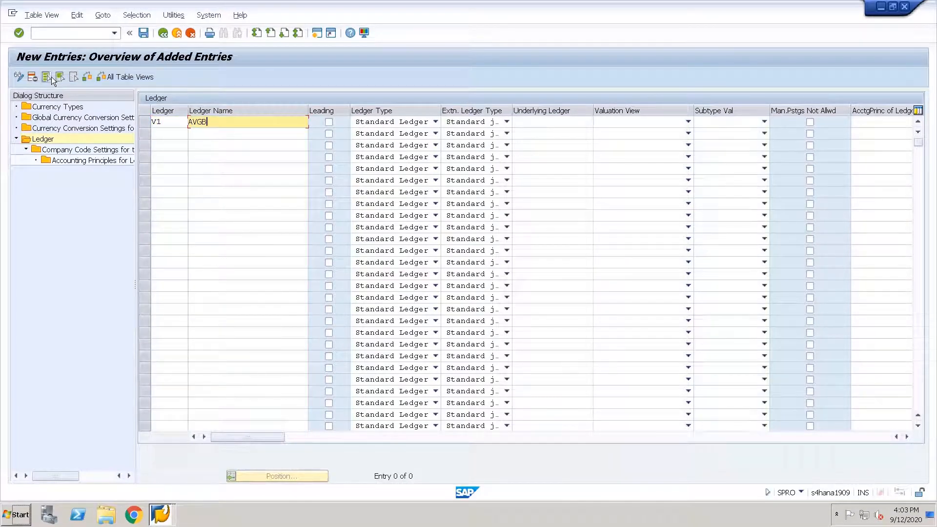
{"action": "type", "text": " Non Leading Ledger"}
{"action": "key", "text": "Return"}
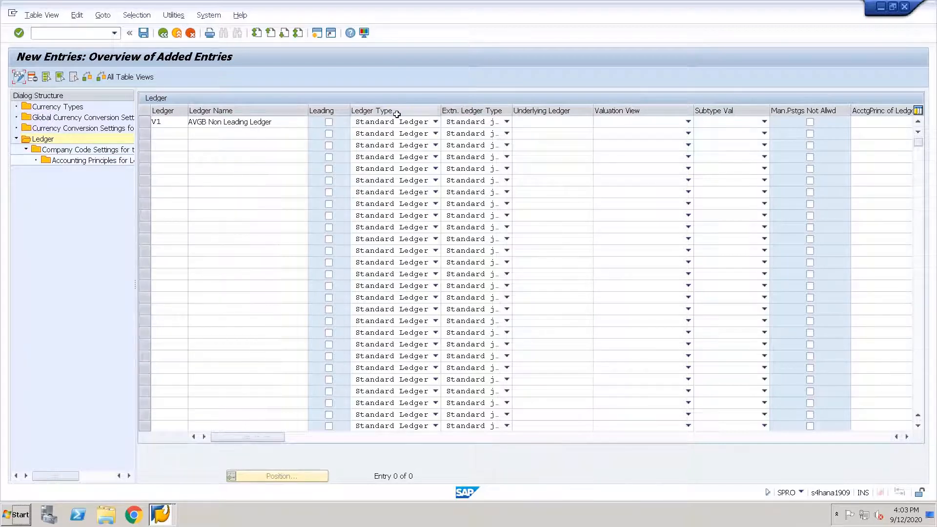
Check the ledger type options for V1 and set its valuation view to 0 Legal Valuation, confirming the row.
{"action": "left_click", "coordinate": [434, 122]}
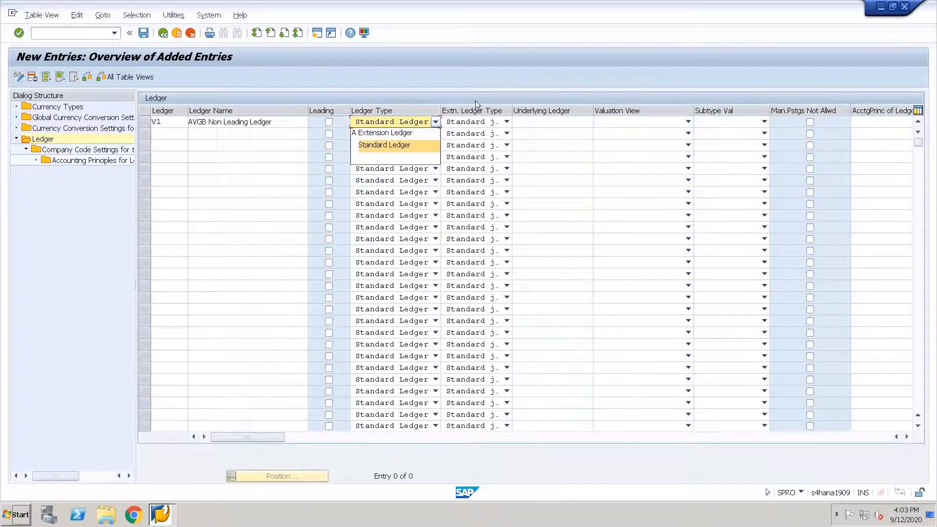
{"action": "left_click", "coordinate": [507, 122]}
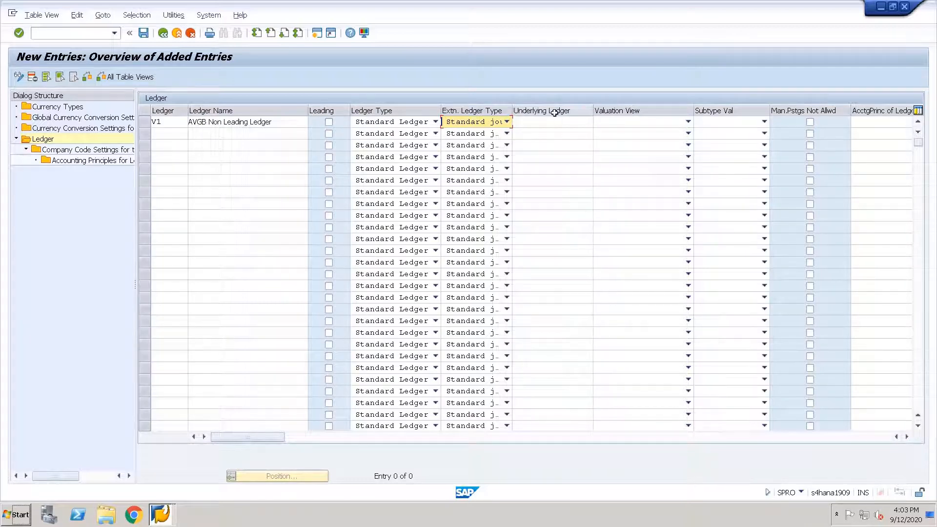
{"action": "left_click", "coordinate": [570, 124]}
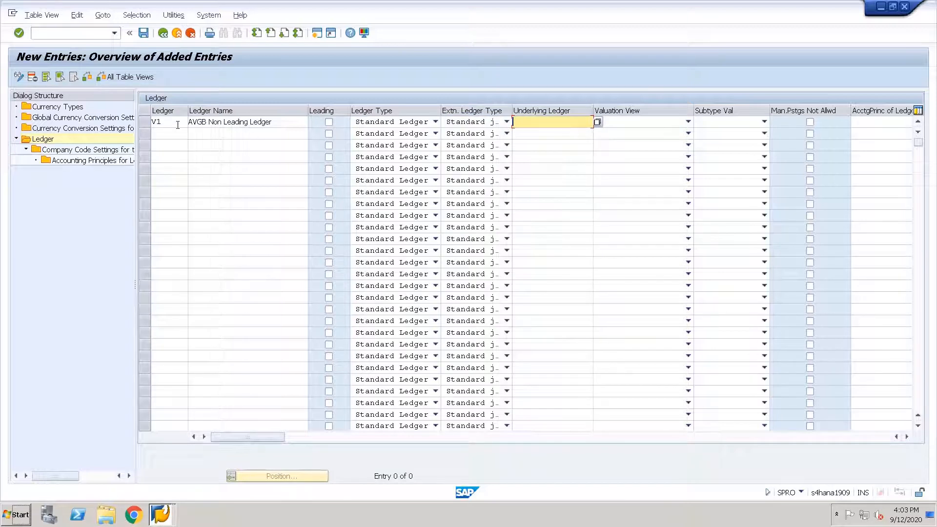
{"action": "left_click", "coordinate": [652, 121]}
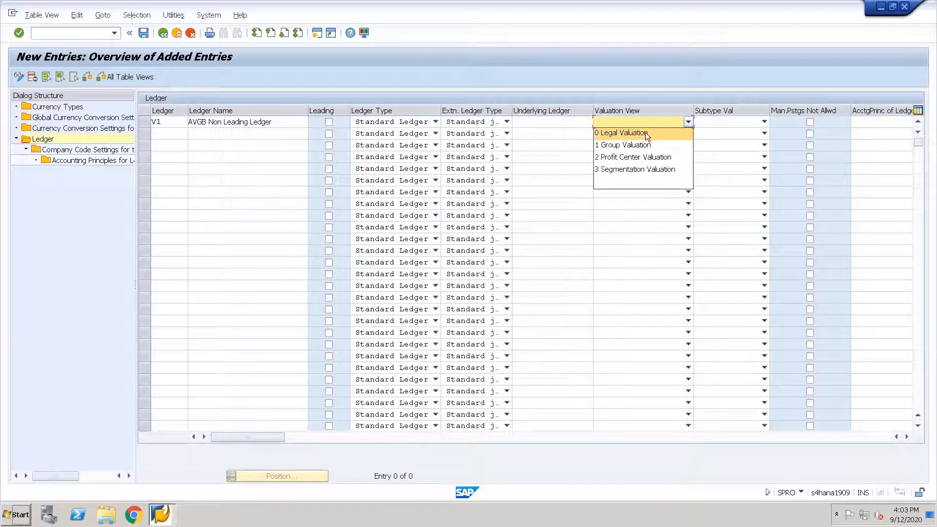
{"action": "left_click", "coordinate": [643, 133]}
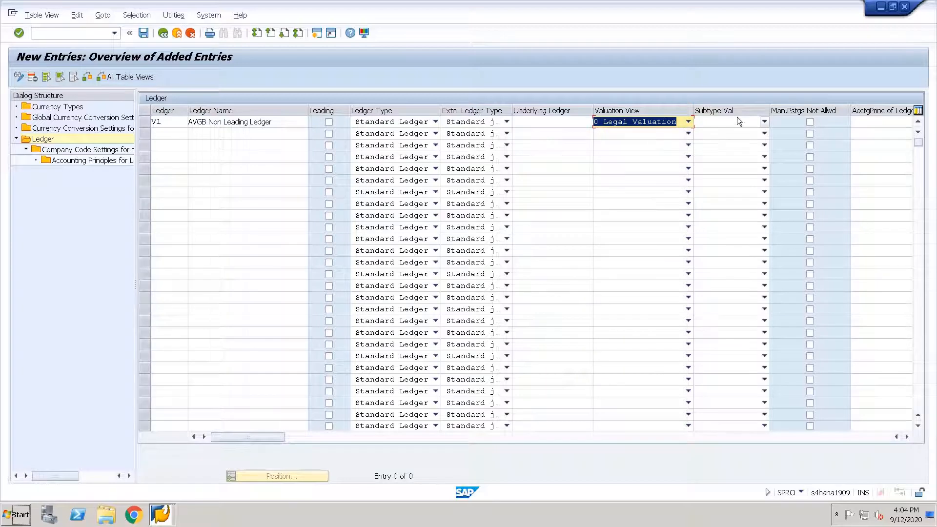
{"action": "key", "text": "Return"}
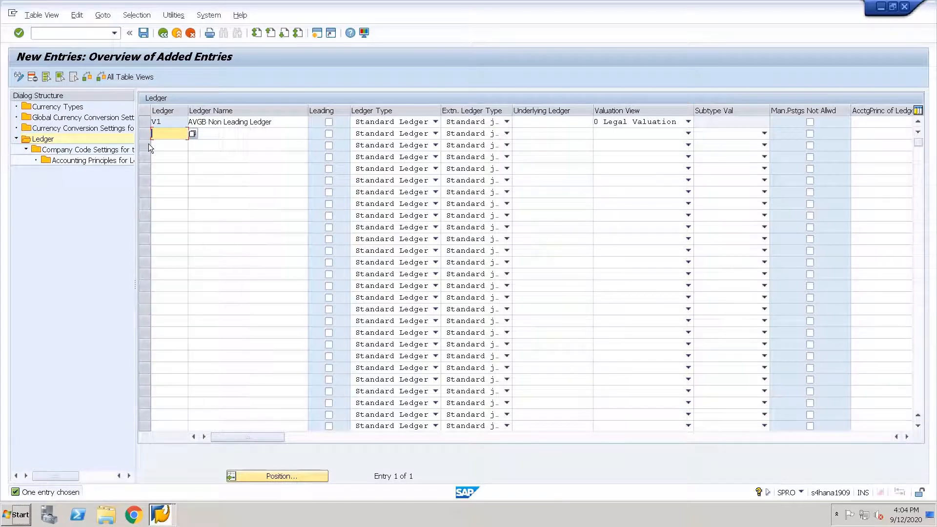
Add ledger V2 with the name "AVGB Extension" in the second row and make it an Extension Ledger.
{"action": "type", "text": "V"}
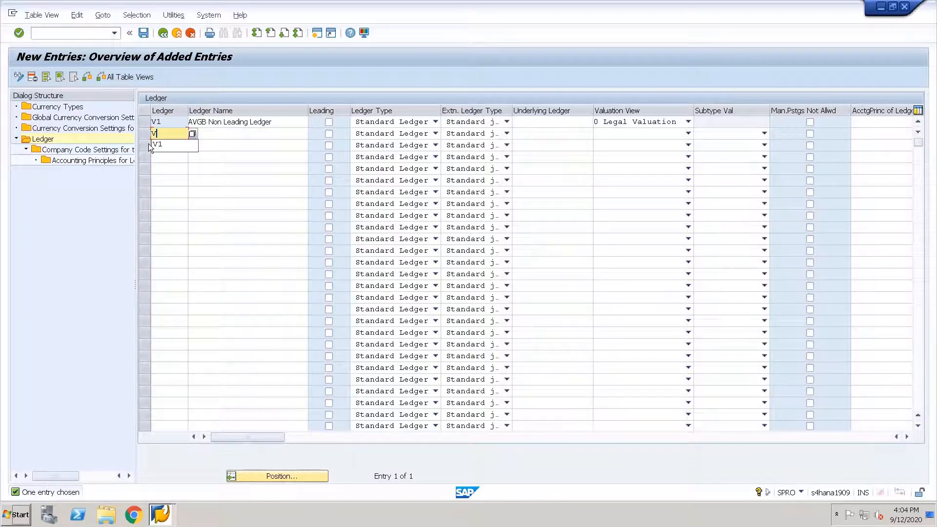
{"action": "type", "text": "2"}
{"action": "key", "text": "Tab"}
{"action": "type", "text": "AVGB Extension"}
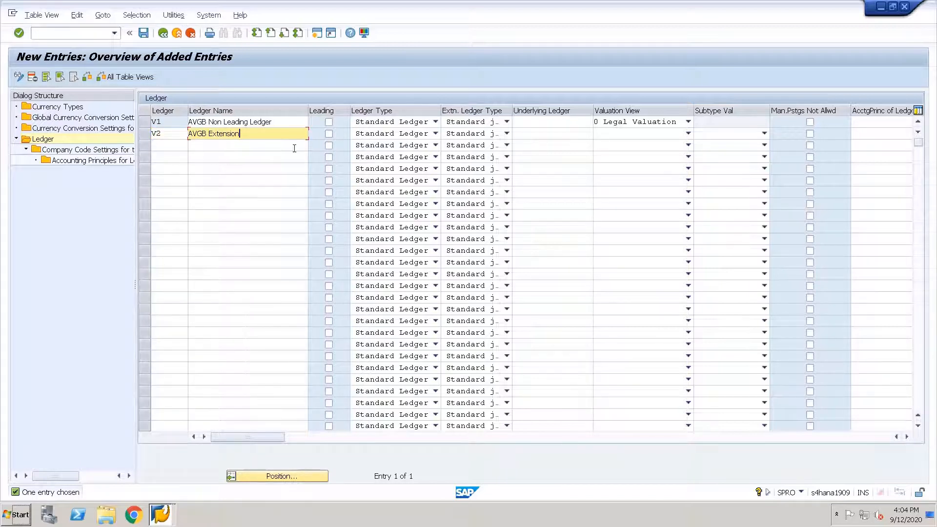
{"action": "left_click", "coordinate": [386, 133]}
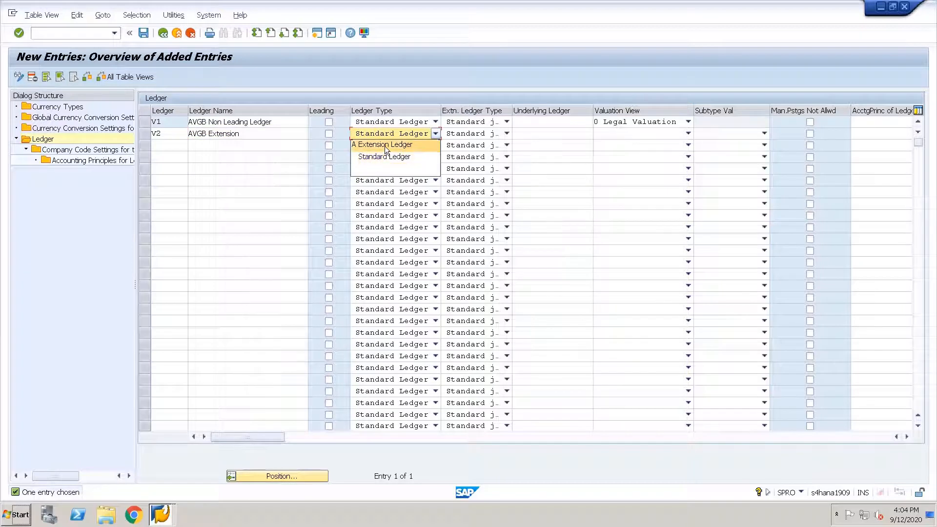
{"action": "left_click", "coordinate": [386, 144]}
Set V2's extension ledger type to V Journal entries for valuation differences and its underlying ledger to 0L.
{"action": "left_click", "coordinate": [468, 134]}
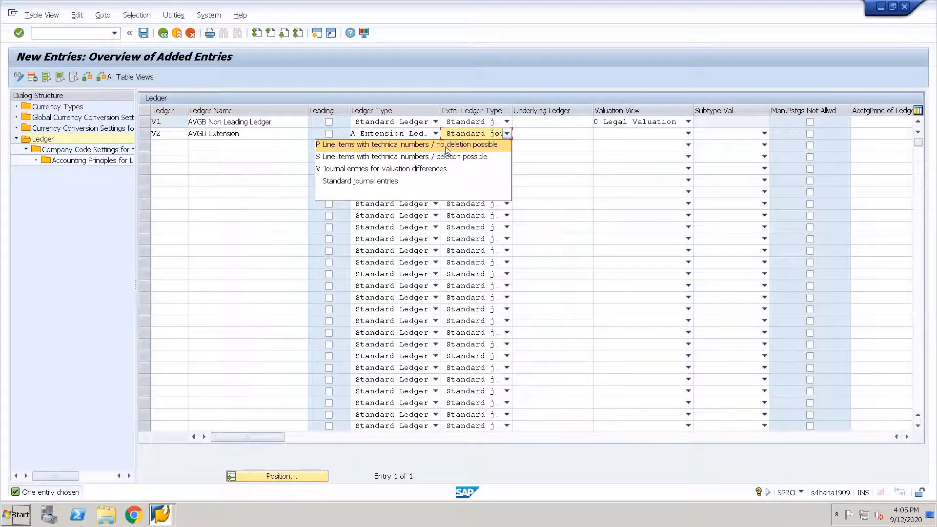
{"action": "left_click", "coordinate": [375, 168]}
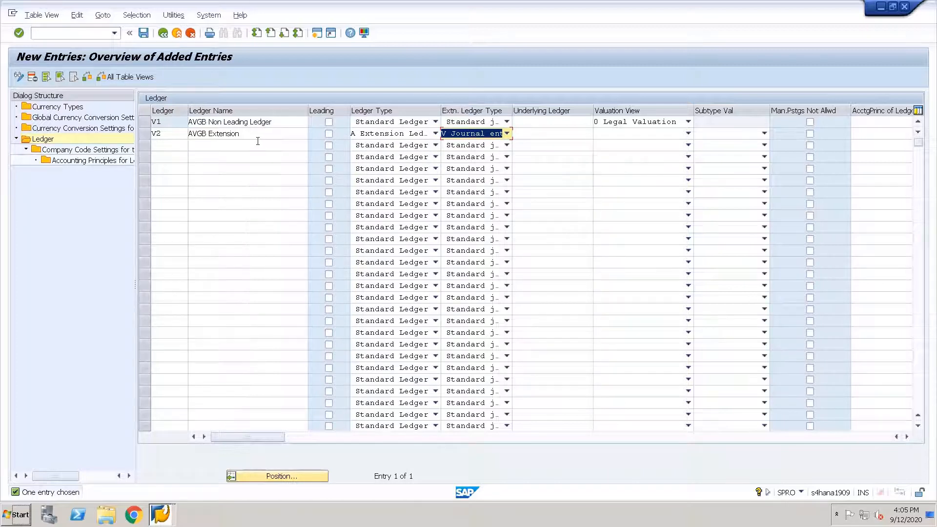
{"action": "left_click", "coordinate": [533, 133]}
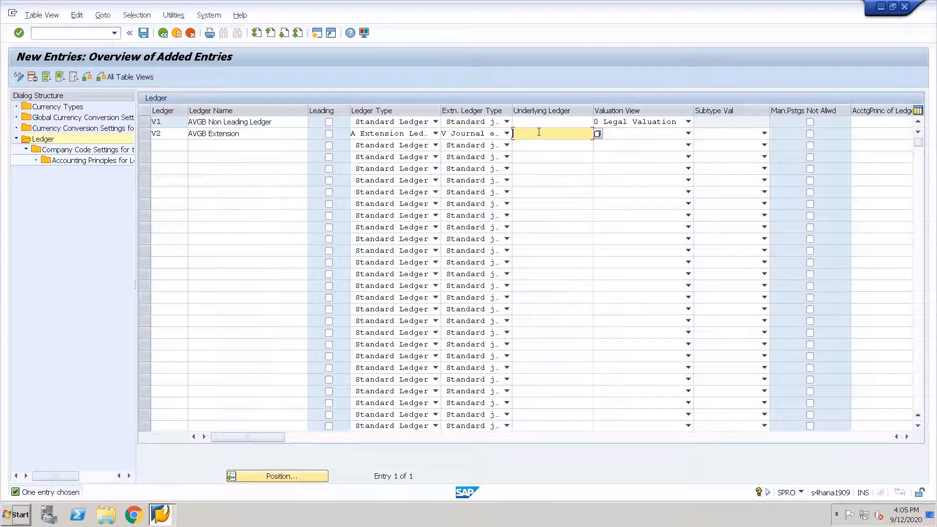
{"action": "type", "text": "01"}
{"action": "key", "text": "Return"}
Try 0 Legal Valuation and 1 Group Valuation as V2's valuation view, dismiss the consistency checks and clear the field again.
{"action": "left_click", "coordinate": [683, 131]}
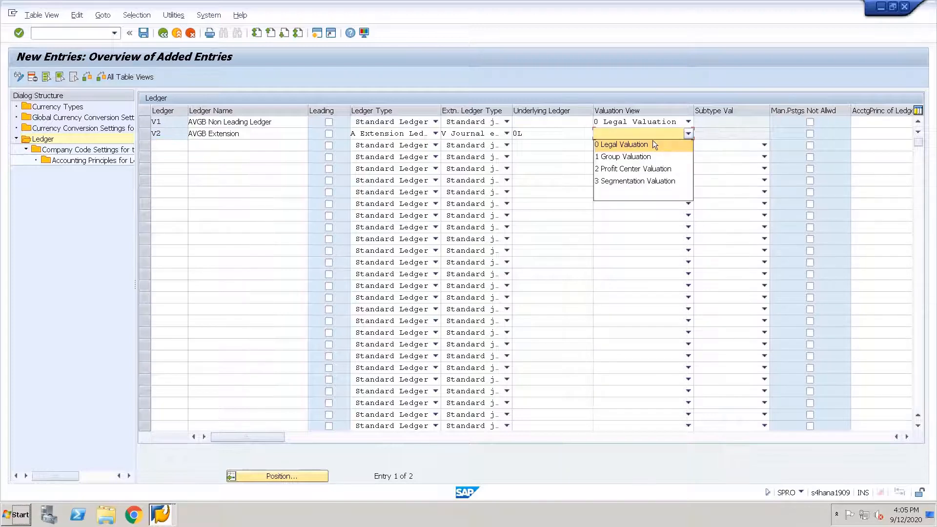
{"action": "left_click", "coordinate": [634, 145]}
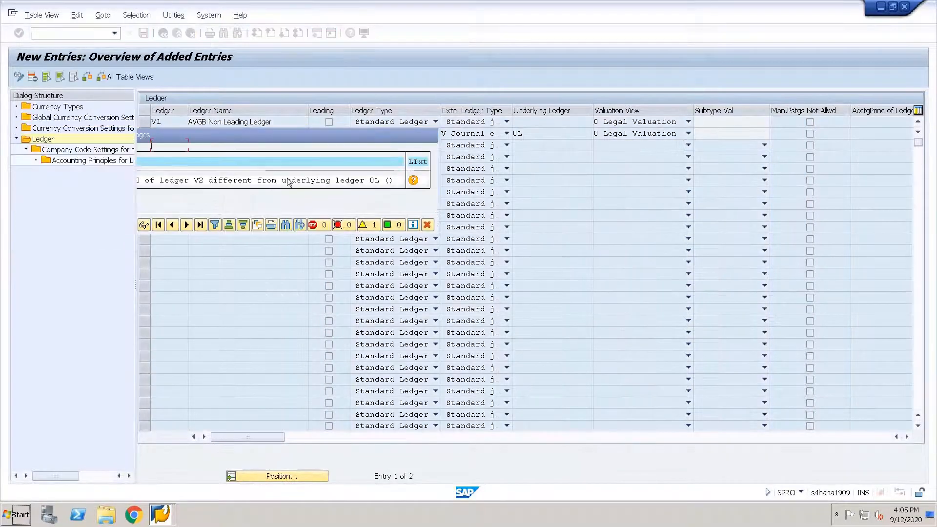
{"action": "key", "text": "Return"}
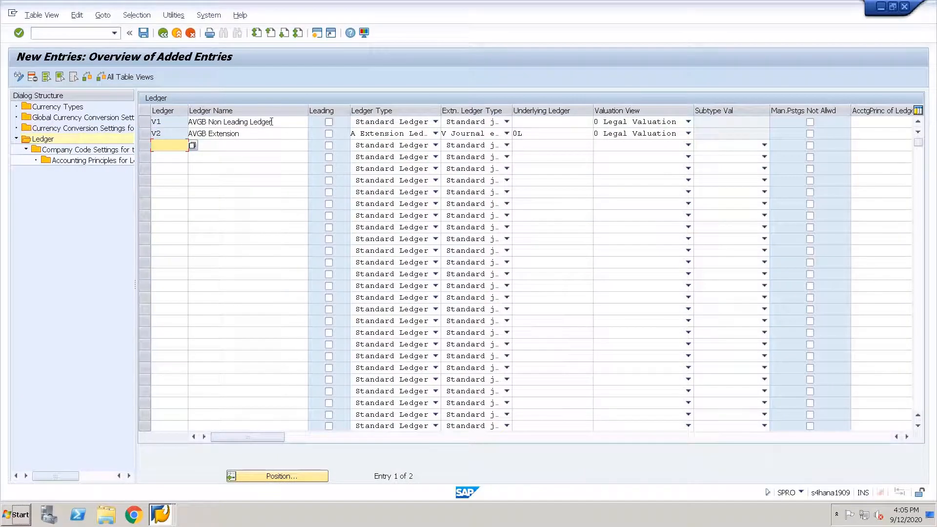
{"action": "left_click", "coordinate": [652, 135]}
{"action": "left_click", "coordinate": [646, 154]}
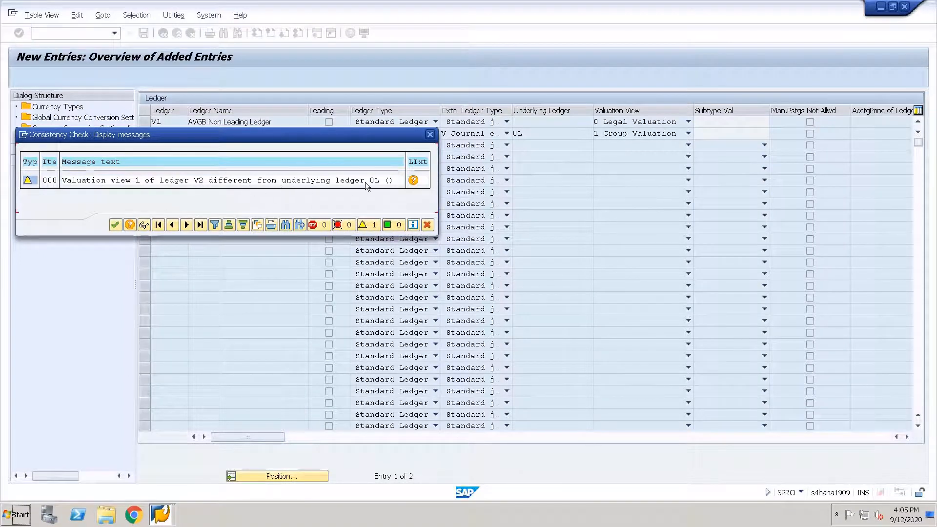
{"action": "left_click", "coordinate": [427, 224]}
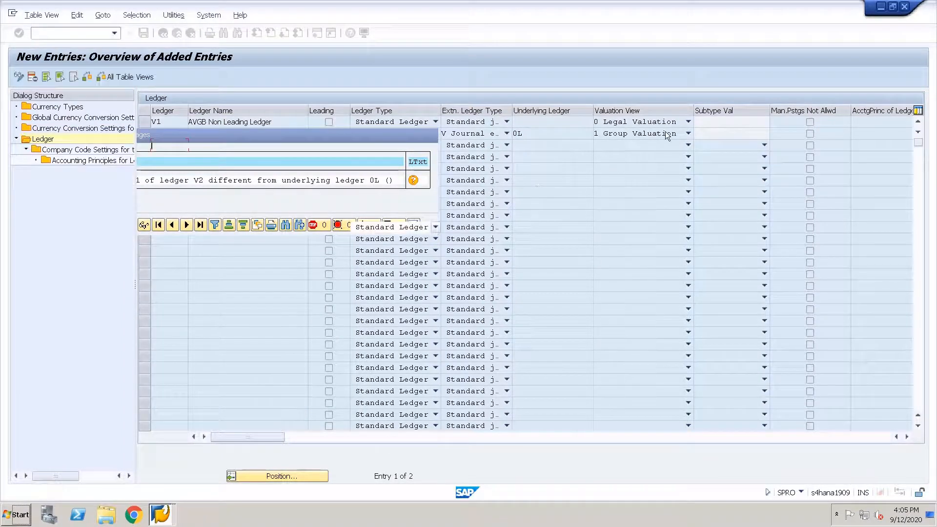
{"action": "left_click", "coordinate": [666, 131]}
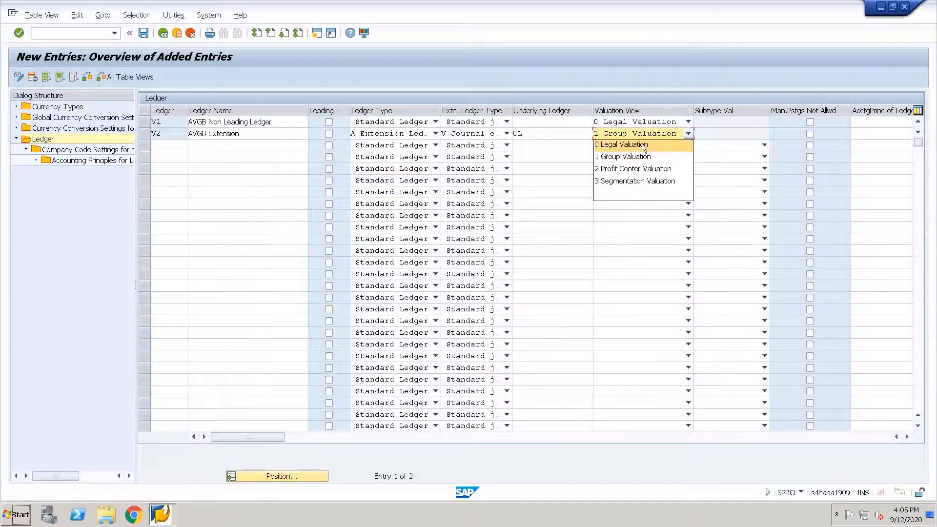
{"action": "left_click", "coordinate": [643, 145]}
{"action": "left_click", "coordinate": [636, 133]}
{"action": "left_click", "coordinate": [630, 195]}
{"action": "key", "text": "Return"}
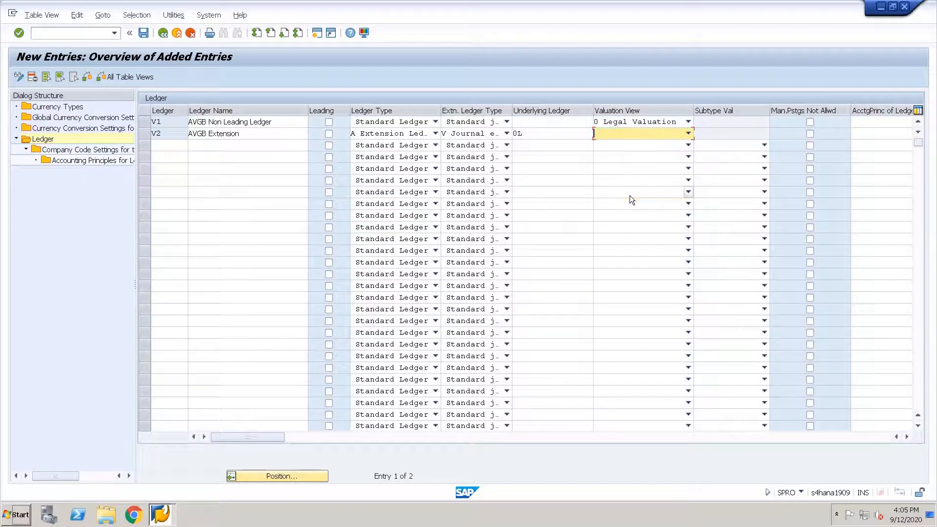
Add extension ledger V3 named "AVGB Simulation Ledger" with extension type S Line items with technical numbers / deletion possible.
{"action": "type", "text": "V3"}
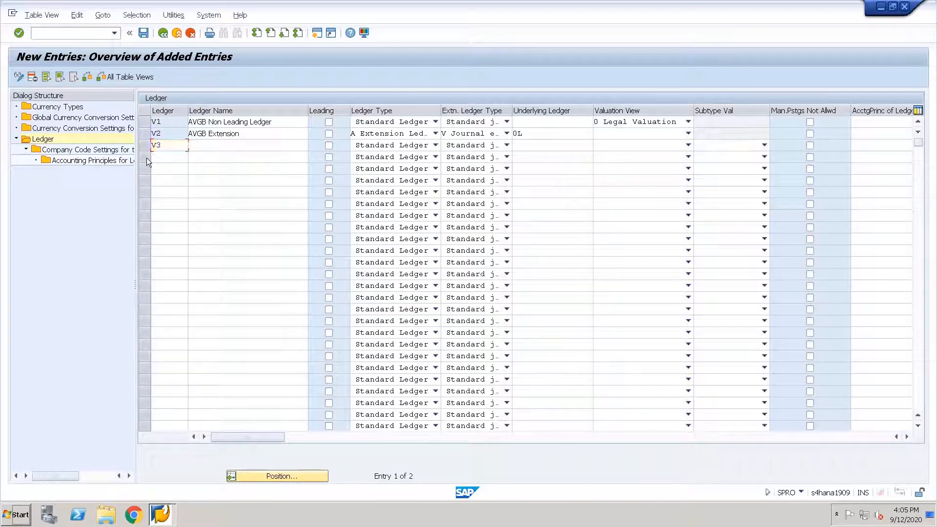
{"action": "key", "text": "Tab"}
{"action": "type", "text": "AVGB Simulati"}
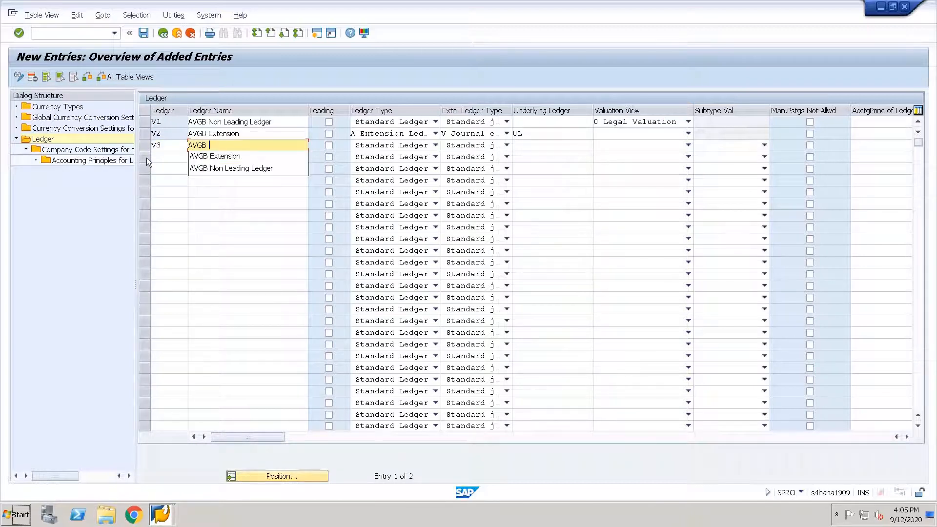
{"action": "type", "text": "on Ledger"}
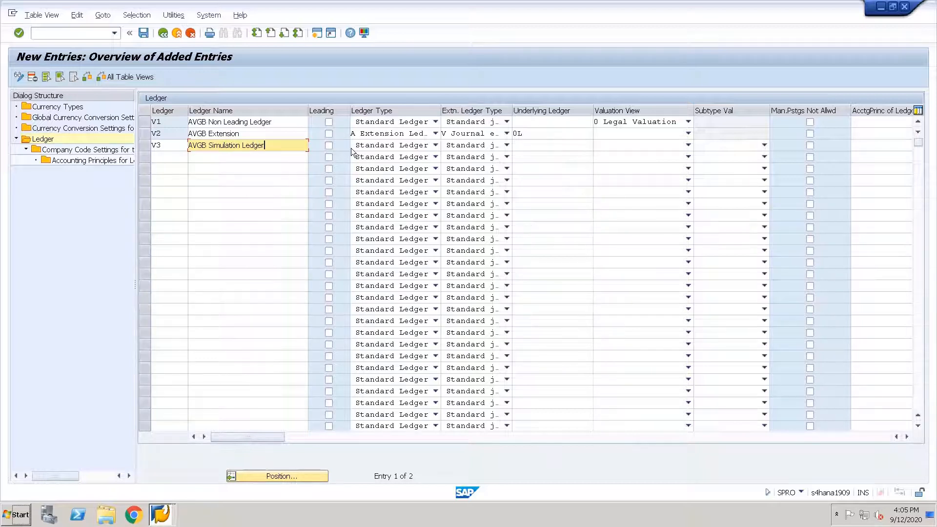
{"action": "left_click", "coordinate": [368, 147]}
{"action": "left_click", "coordinate": [371, 156]}
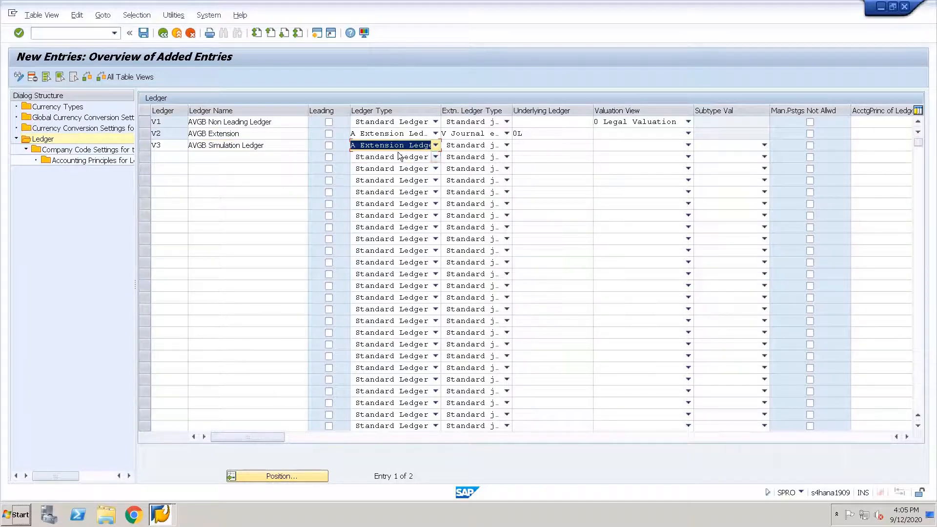
{"action": "left_click", "coordinate": [475, 146]}
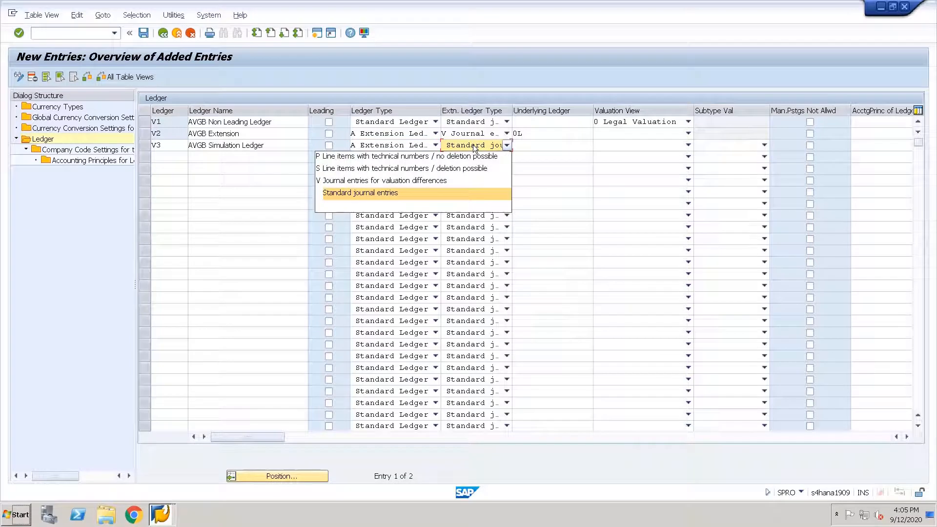
{"action": "left_click", "coordinate": [436, 168]}
Set V3's underlying ledger to V1, accept the consistency check and choose 0 Legal Valuation as its valuation view.
{"action": "left_click", "coordinate": [532, 145]}
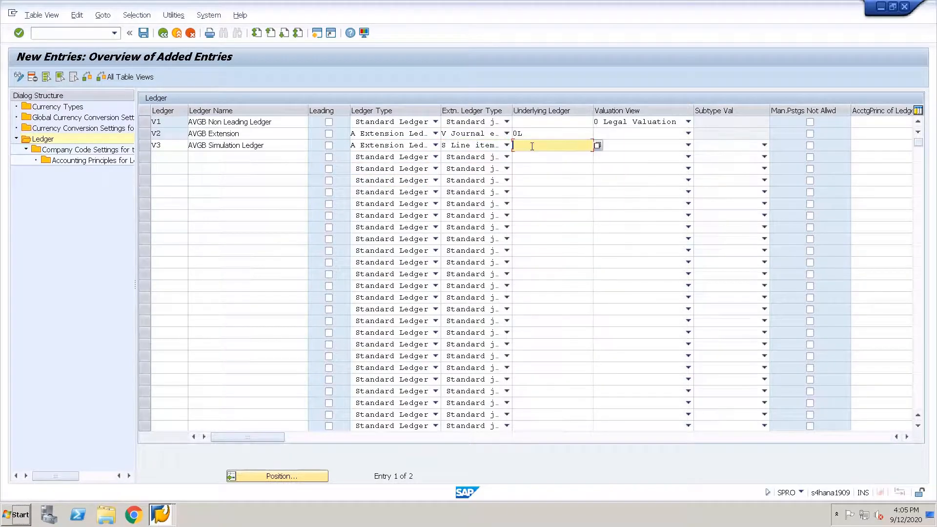
{"action": "type", "text": "V1"}
{"action": "key", "text": "Return"}
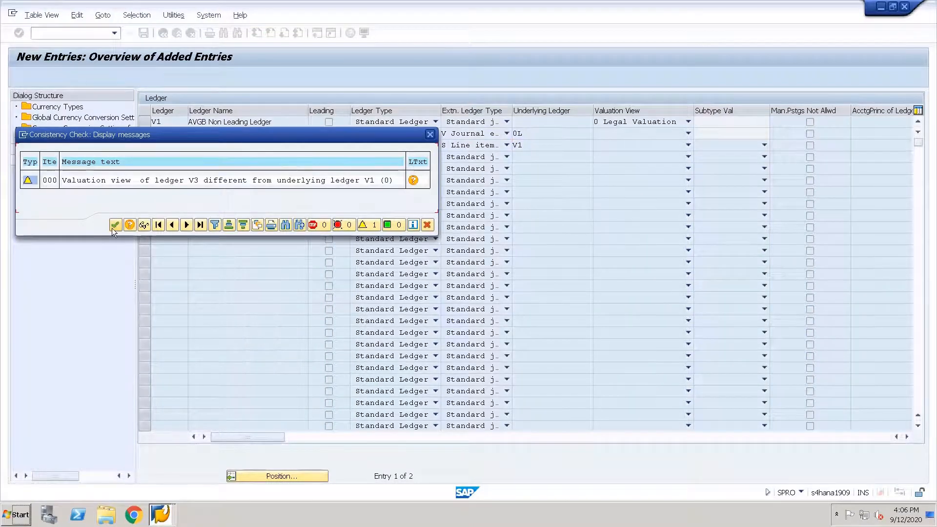
{"action": "left_click", "coordinate": [113, 226]}
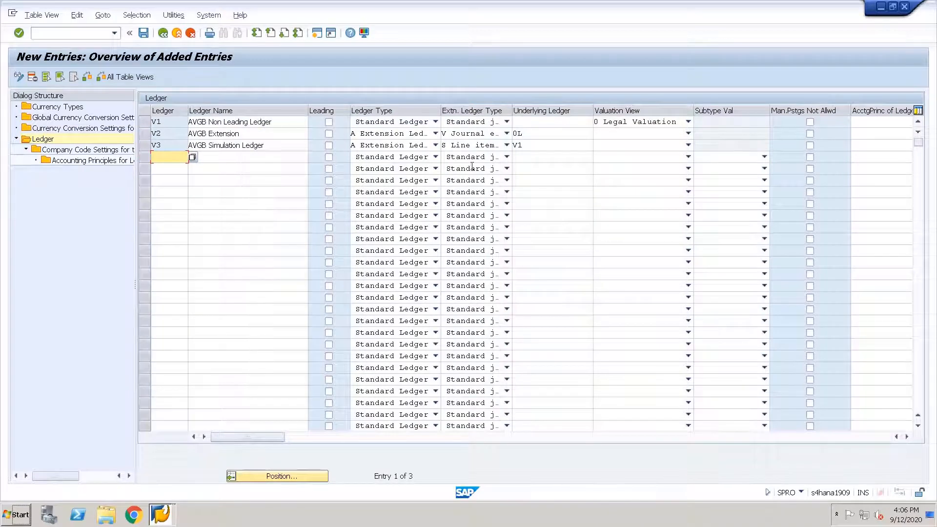
{"action": "left_click", "coordinate": [641, 147]}
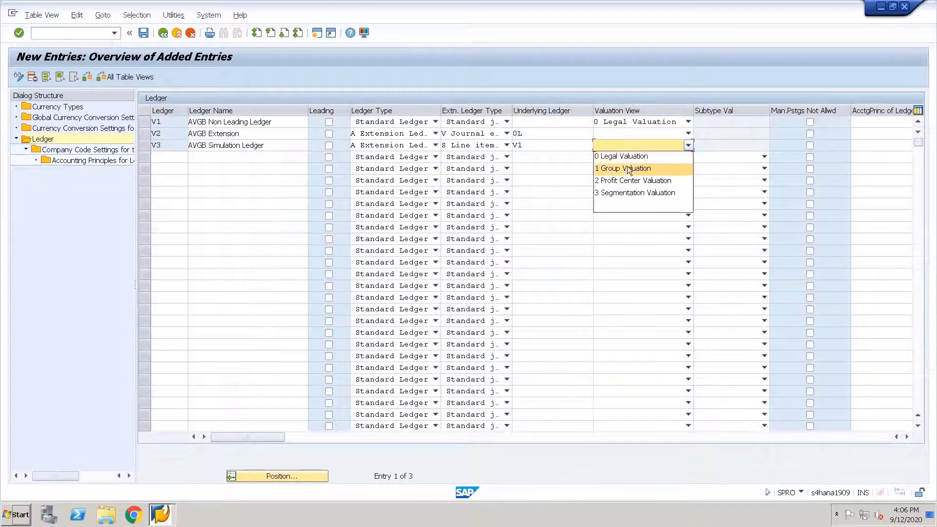
{"action": "left_click", "coordinate": [624, 157]}
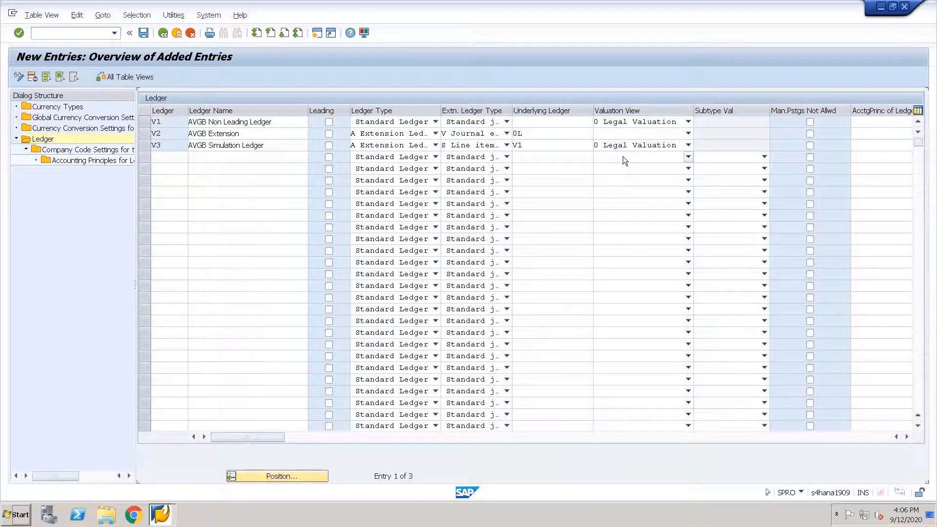
Add extension ledger V4 named "AVGB Predictive Ledger" with extension type P Line items with technical numbers / no deletion possible.
{"action": "type", "text": "V4"}
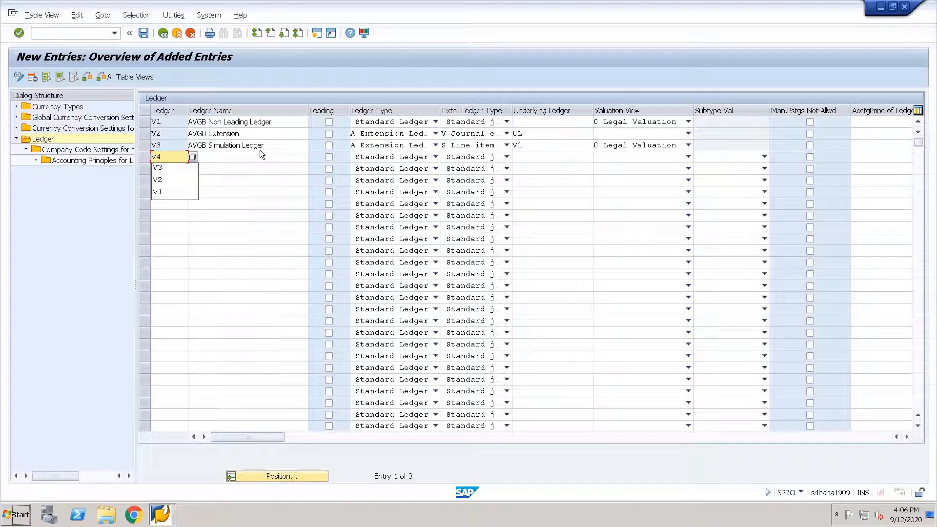
{"action": "key", "text": "Tab"}
{"action": "type", "text": "AVGB Predictive Ledger"}
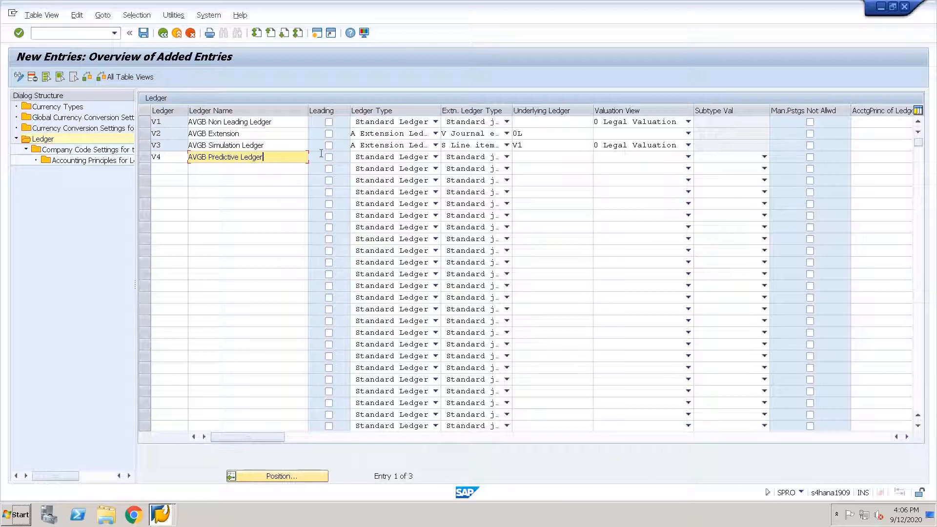
{"action": "left_click", "coordinate": [435, 157]}
{"action": "left_click", "coordinate": [423, 167]}
{"action": "left_click", "coordinate": [475, 166]}
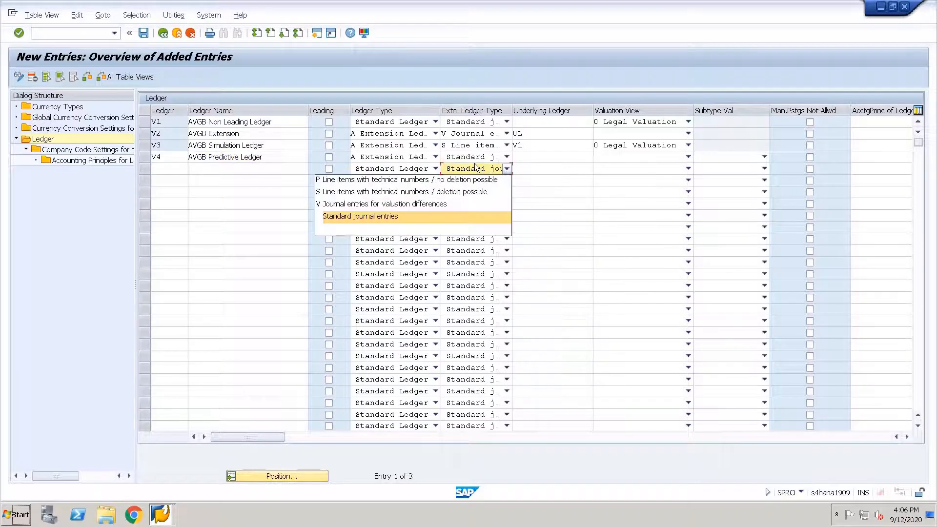
{"action": "left_click", "coordinate": [470, 159]}
{"action": "left_click", "coordinate": [469, 157]}
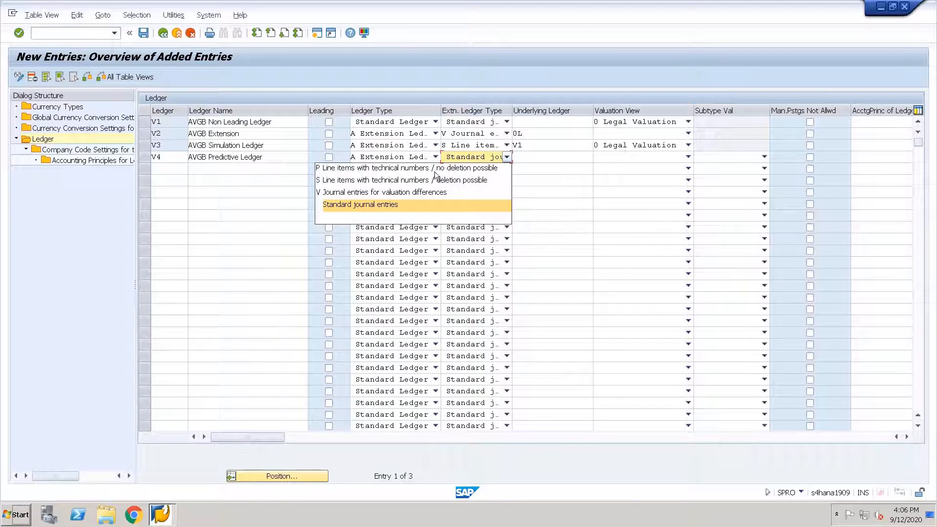
{"action": "left_click", "coordinate": [360, 168]}
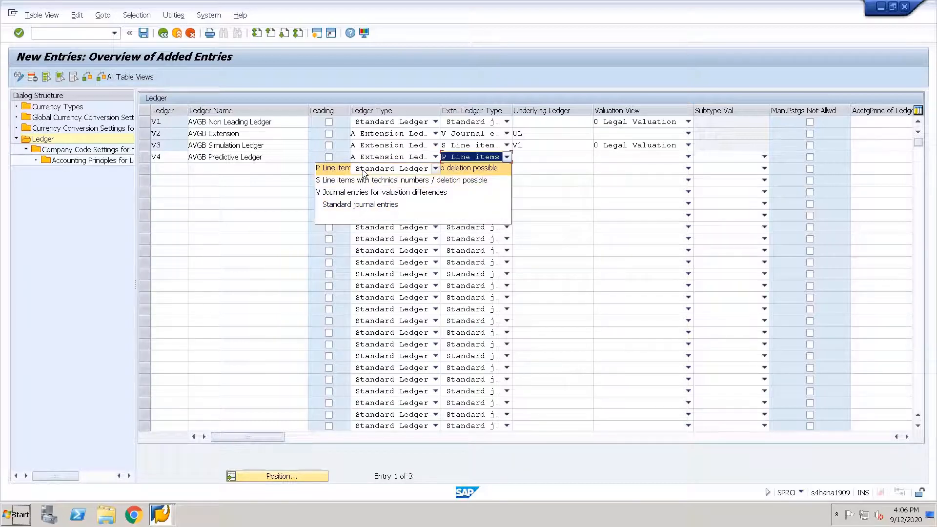
Set V4's underlying ledger to V1 and its valuation view to 0 Legal Valuation.
{"action": "left_click", "coordinate": [570, 156]}
{"action": "type", "text": "V1"}
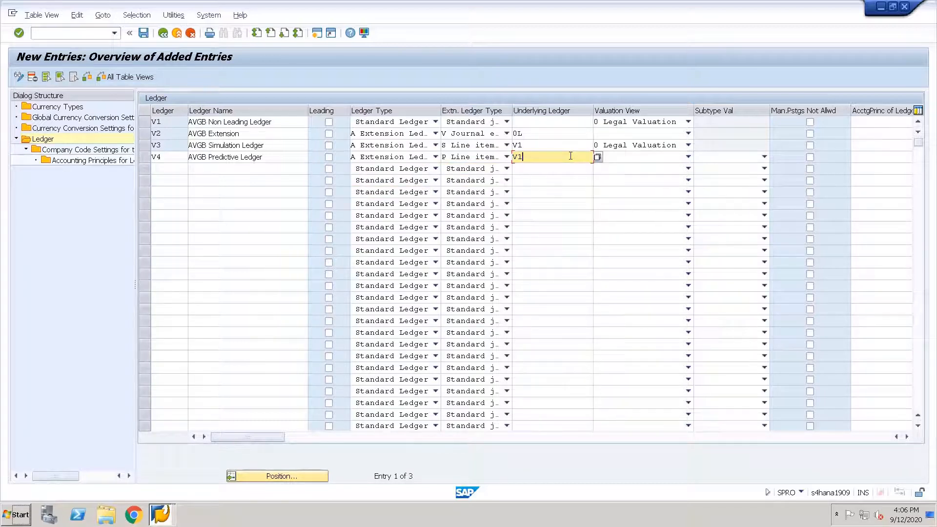
{"action": "left_click", "coordinate": [626, 157]}
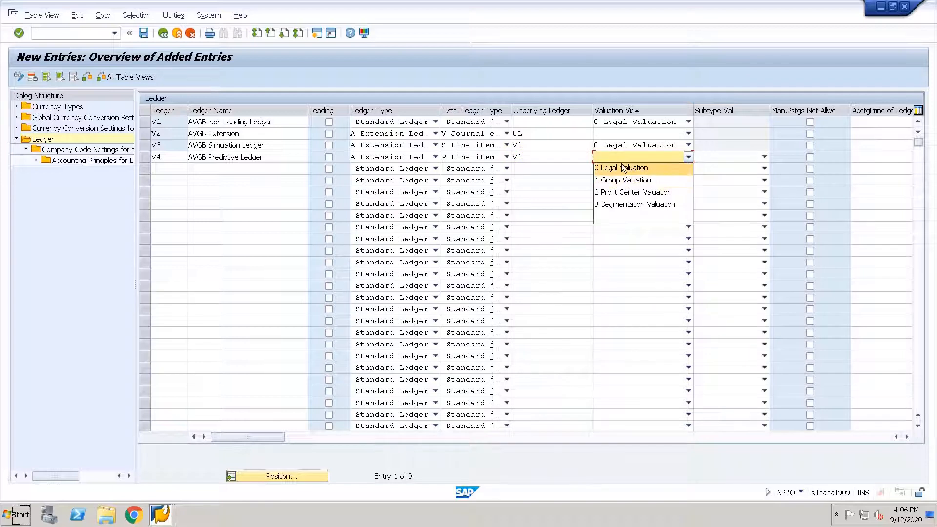
{"action": "left_click", "coordinate": [623, 168]}
{"action": "key", "text": "Return"}
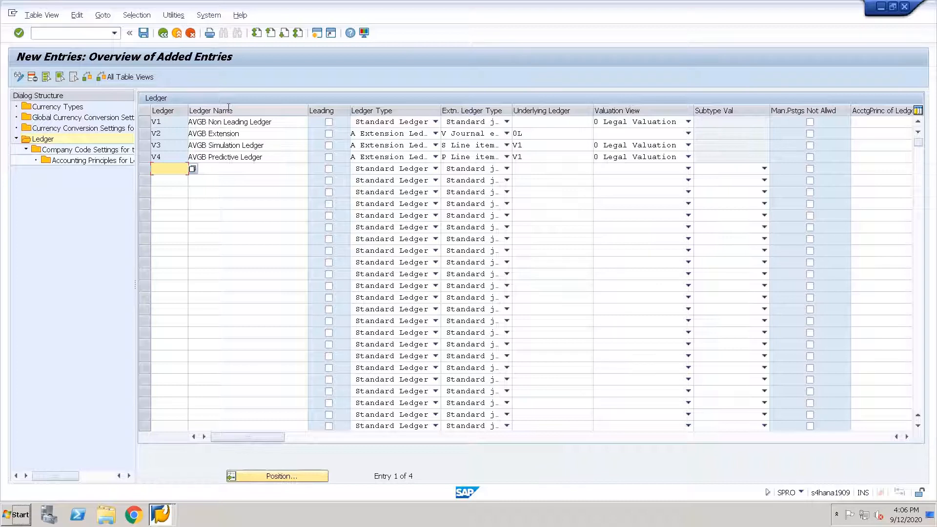
Open the company code settings of ledger V1 and create a new entry for company code AVGB.
{"action": "left_click", "coordinate": [144, 122]}
{"action": "double_click", "coordinate": [67, 151]}
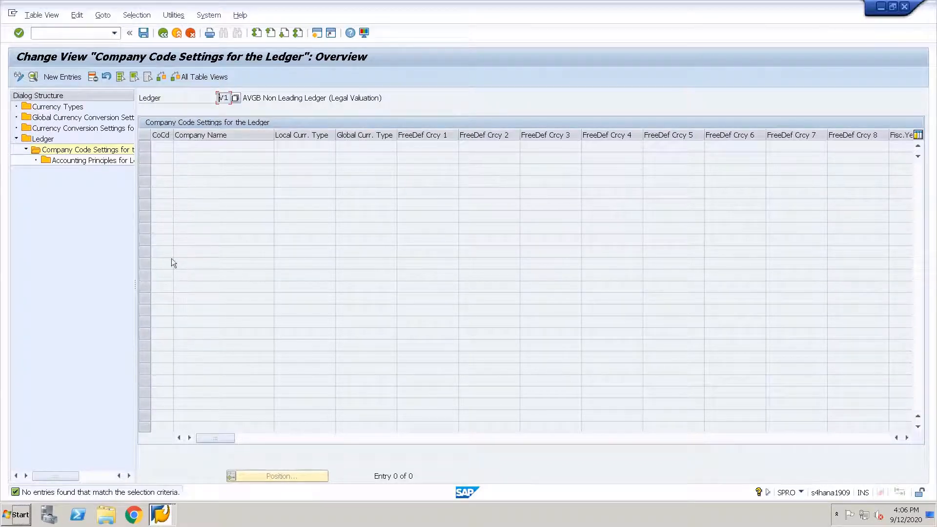
{"action": "left_click", "coordinate": [64, 78]}
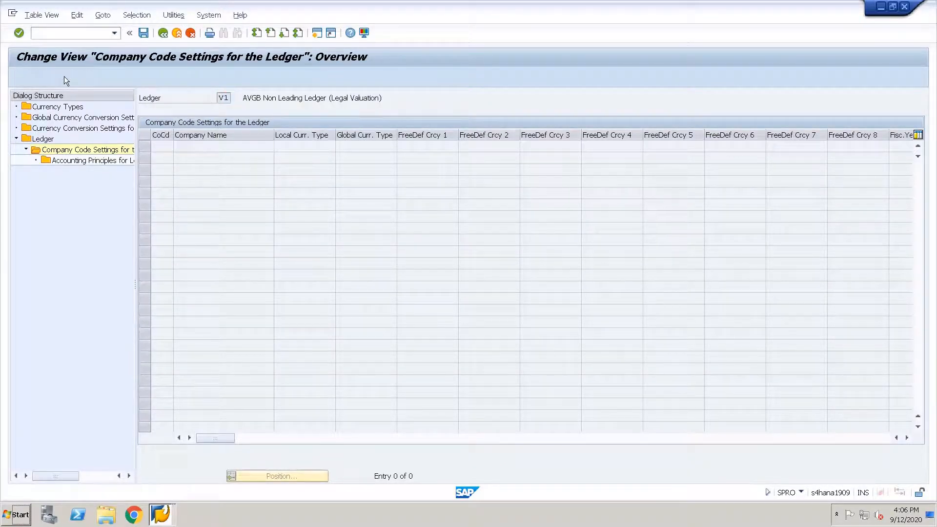
{"action": "type", "text": "AVGB"}
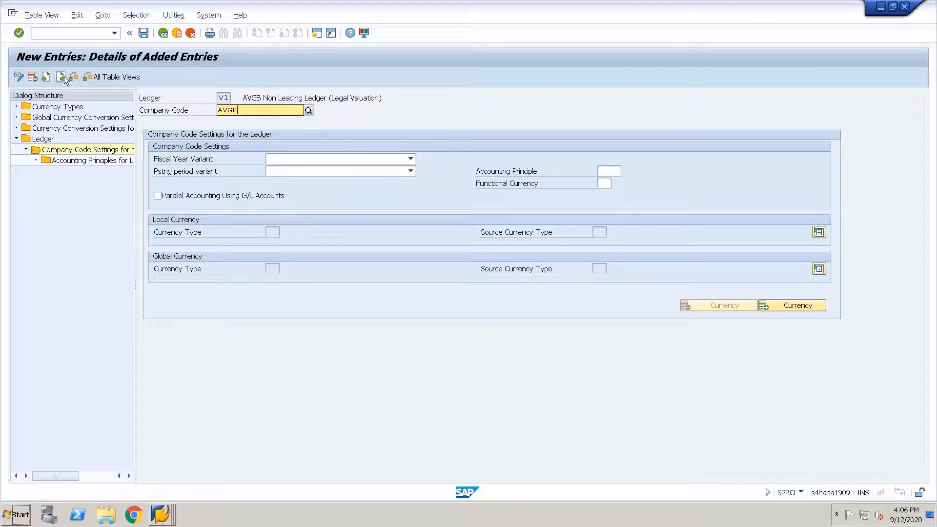
{"action": "left_click", "coordinate": [247, 131]}
Choose fiscal year variant 20 Fiscal year and posting period variant 1020 Posting Period Variant for LGP for AVGB in V1.
{"action": "left_click", "coordinate": [310, 162]}
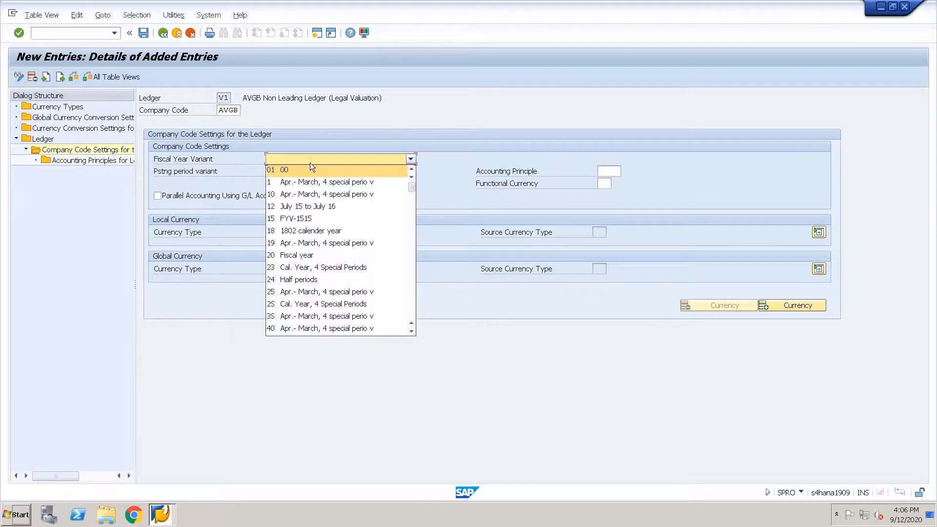
{"action": "left_click", "coordinate": [309, 152]}
{"action": "left_click", "coordinate": [309, 161]}
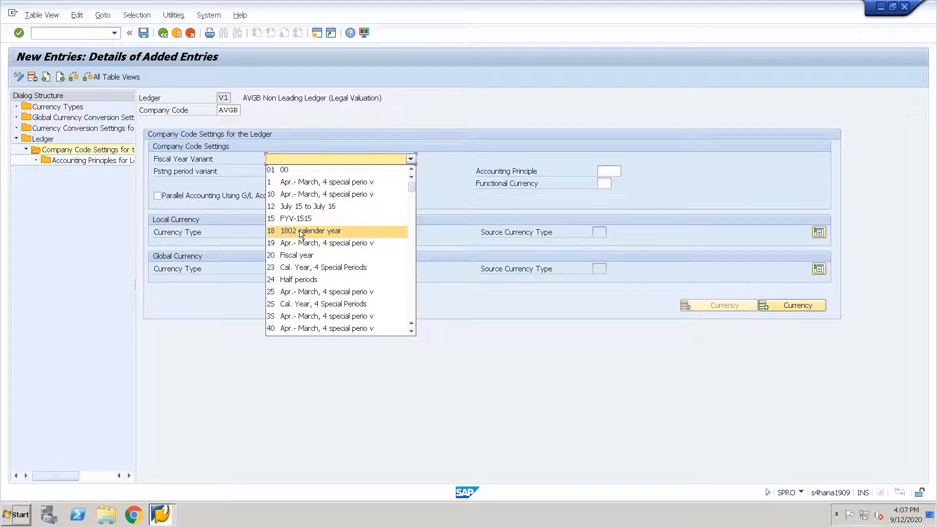
{"action": "left_click", "coordinate": [302, 255]}
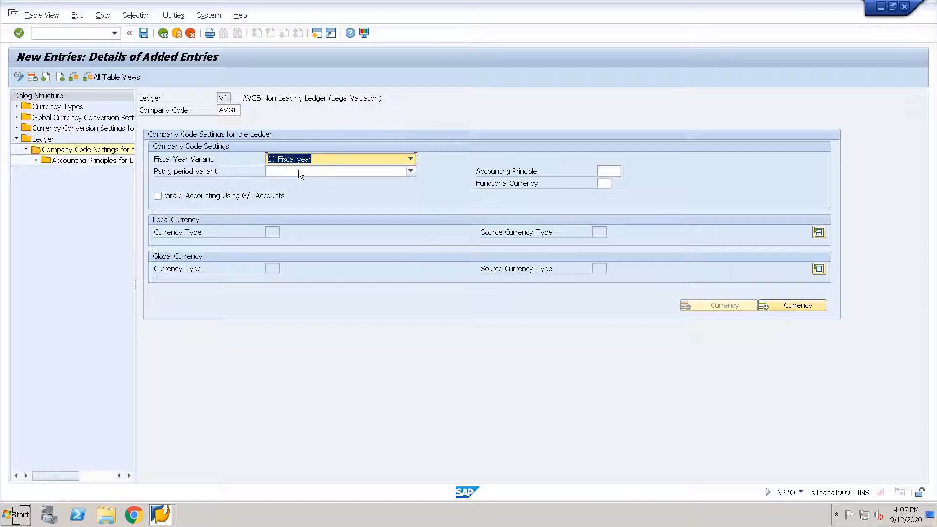
{"action": "left_click", "coordinate": [298, 171]}
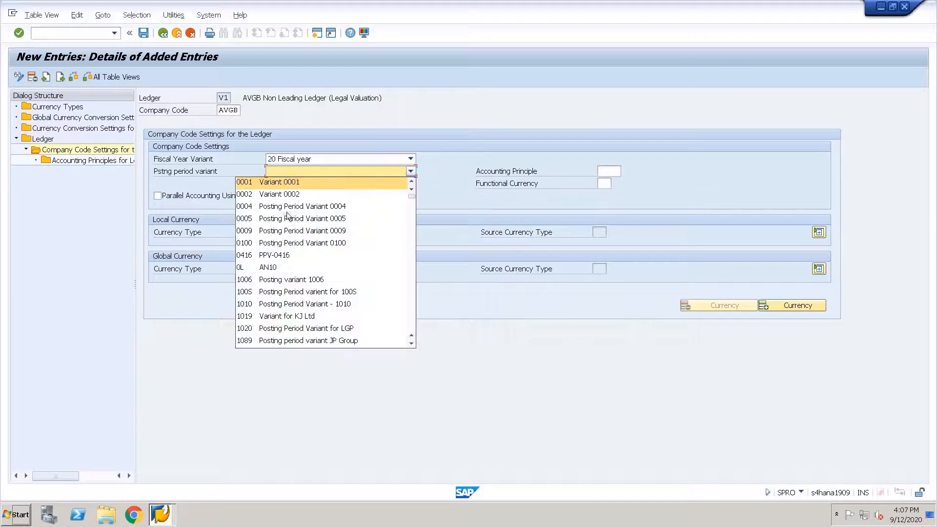
{"action": "left_click", "coordinate": [292, 328]}
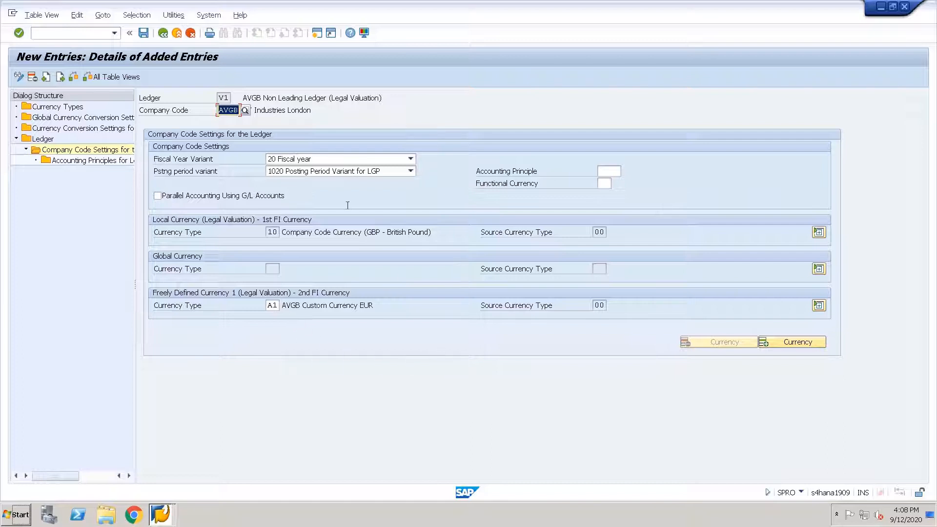
Set V1's fiscal year variant to V3 and posting period variant to AVGB for the company code, accepting the warning and consistency check.
{"action": "left_click", "coordinate": [317, 162]}
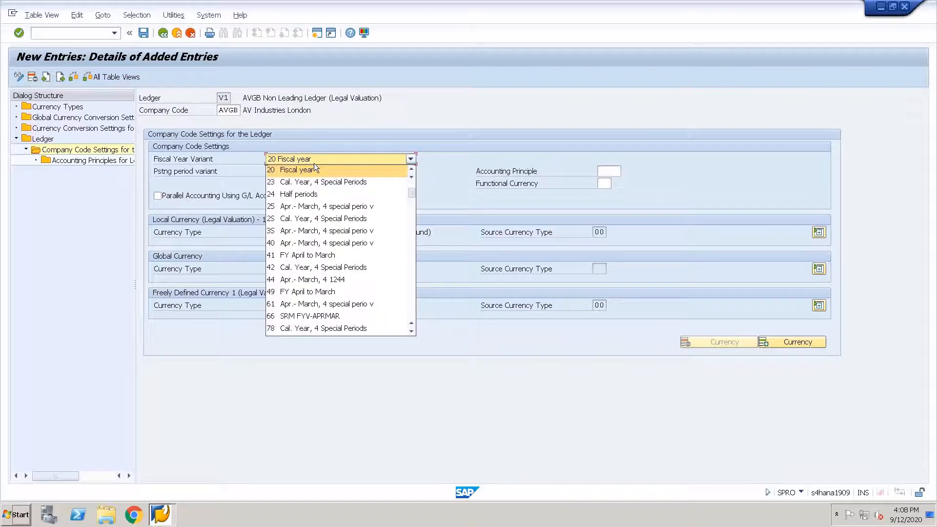
{"action": "type", "text": "v3"}
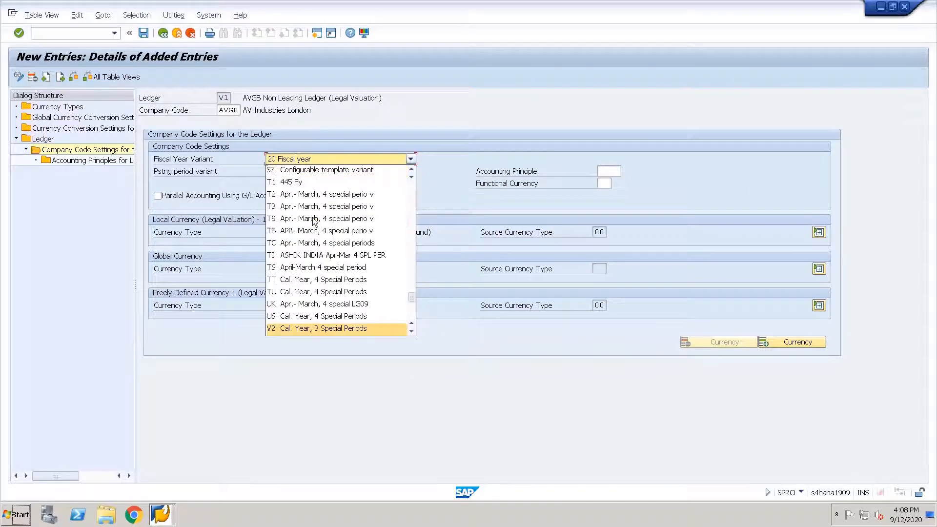
{"action": "key", "text": "Return"}
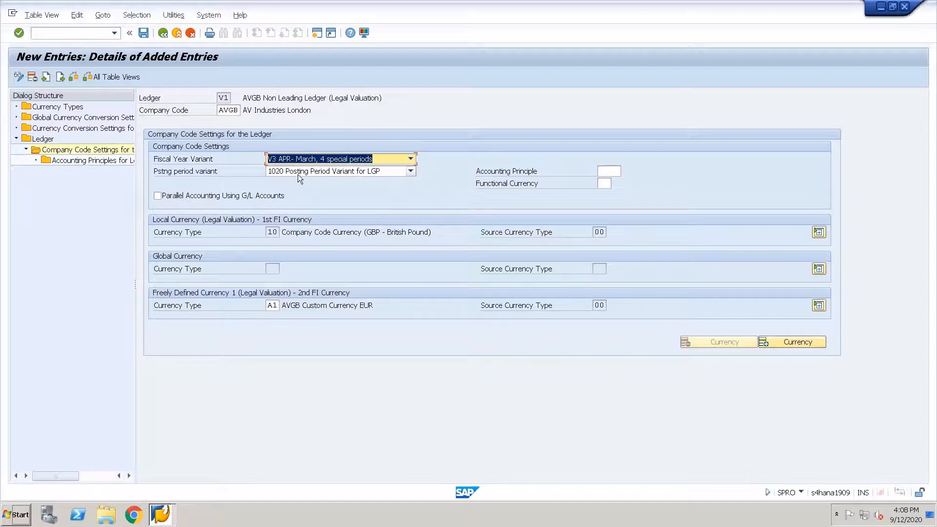
{"action": "left_click", "coordinate": [298, 171]}
{"action": "type", "text": "avgb"}
{"action": "key", "text": "Return"}
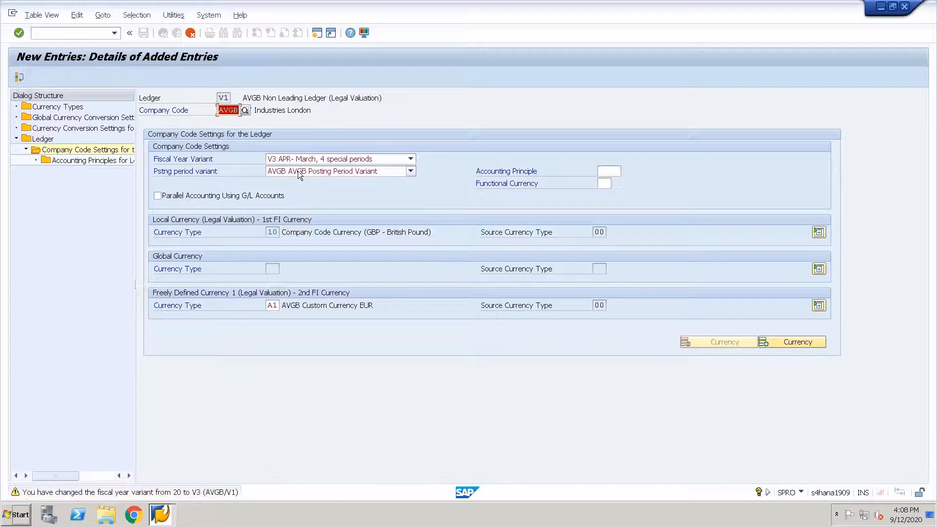
{"action": "key", "text": "Return"}
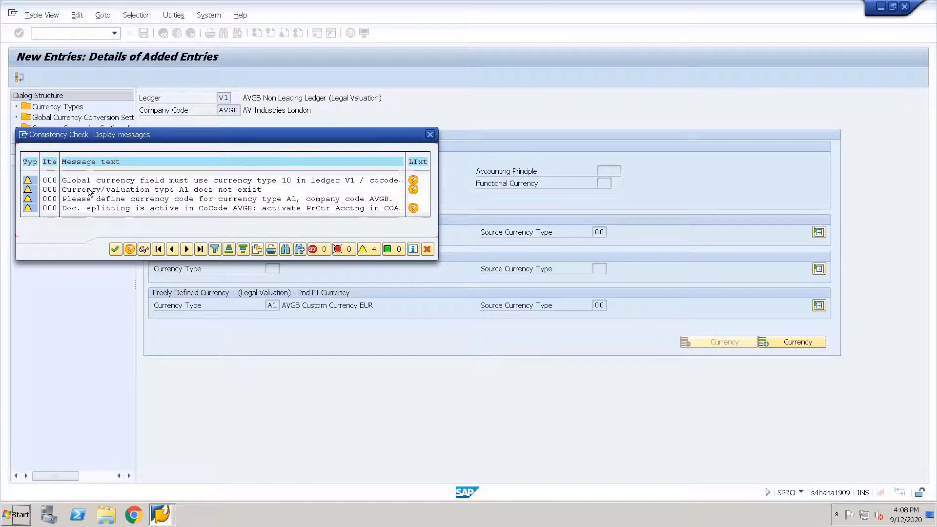
{"action": "left_click", "coordinate": [116, 250]}
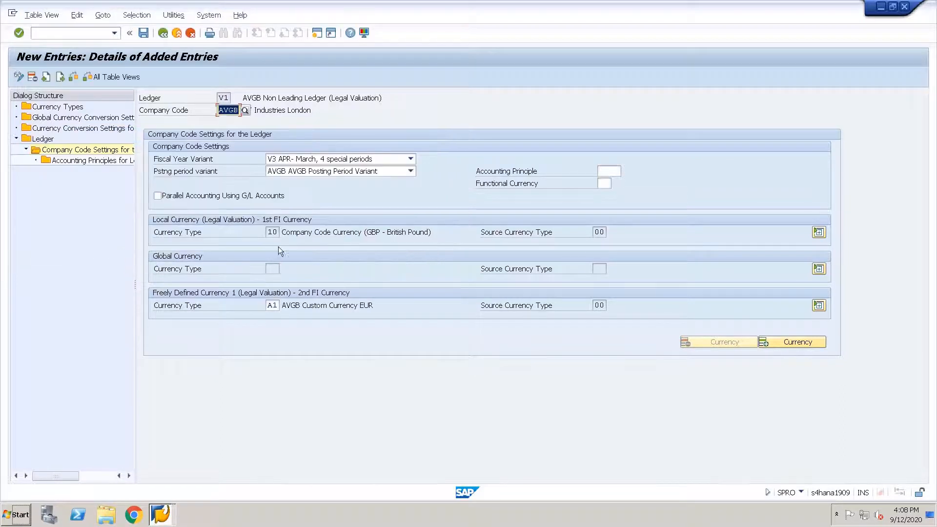
Expand V1's global currency details and check the freely defined currency type A1.
{"action": "left_click", "coordinate": [273, 268]}
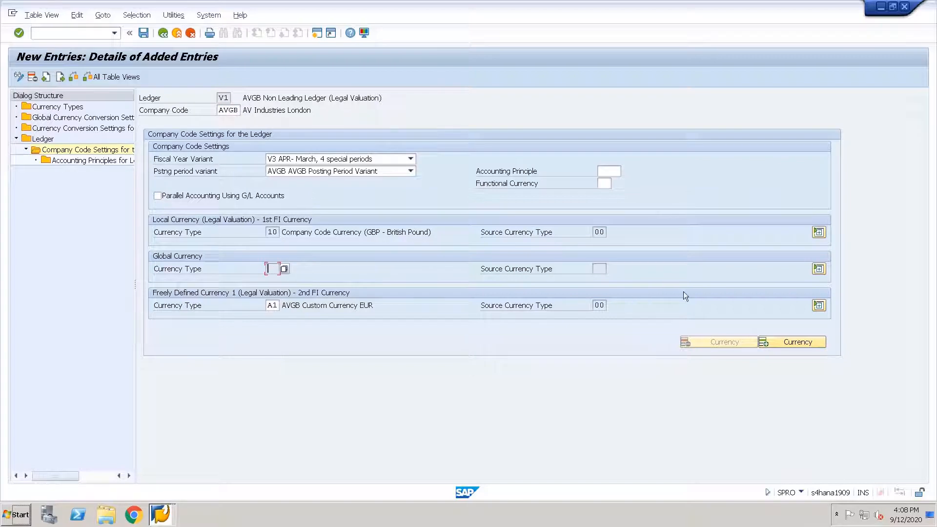
{"action": "left_click", "coordinate": [819, 269]}
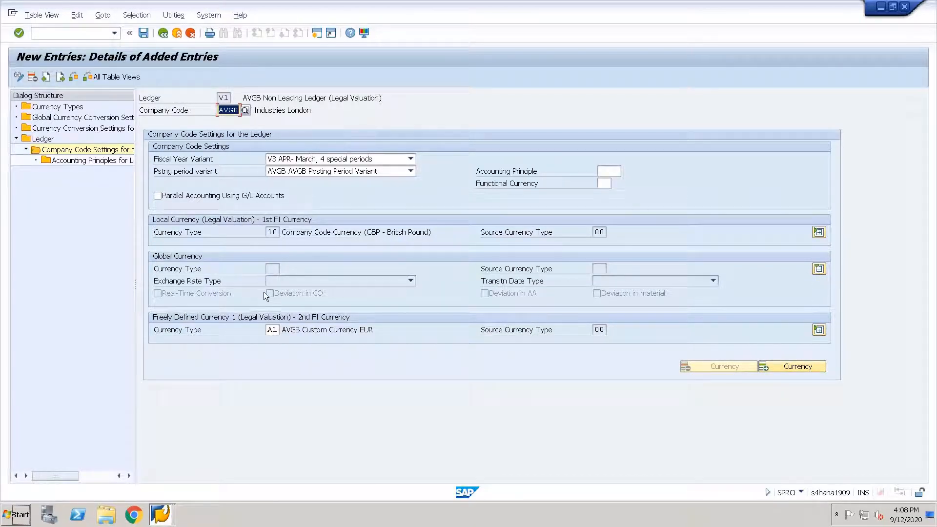
{"action": "left_click", "coordinate": [274, 331]}
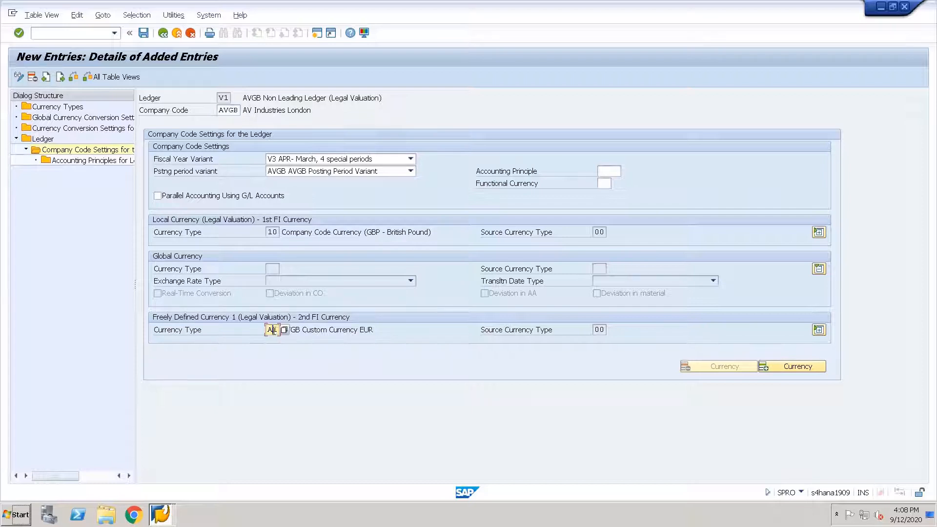
{"action": "double_click", "coordinate": [271, 330]}
{"action": "key", "text": "Return"}
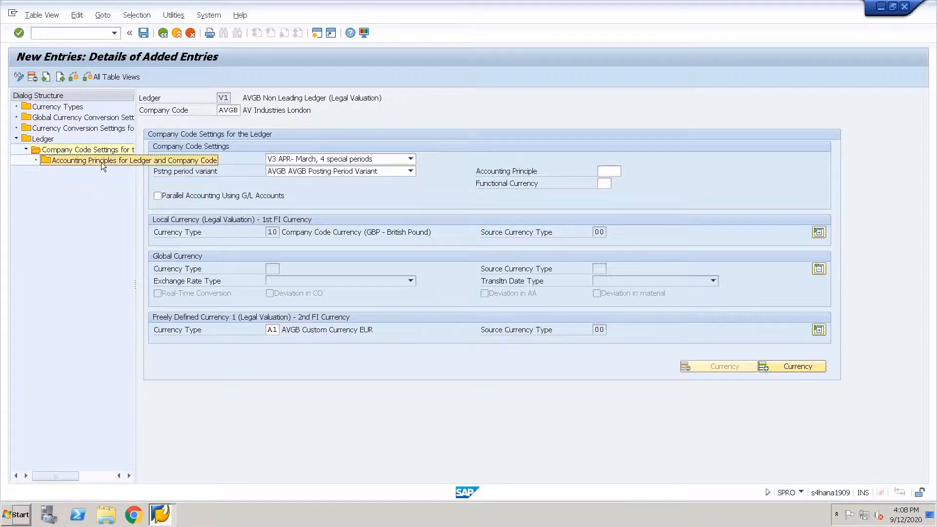
Assign accounting principle AVP2 to ledger V1 and company code AVGB.
{"action": "double_click", "coordinate": [101, 162]}
{"action": "left_click", "coordinate": [62, 79]}
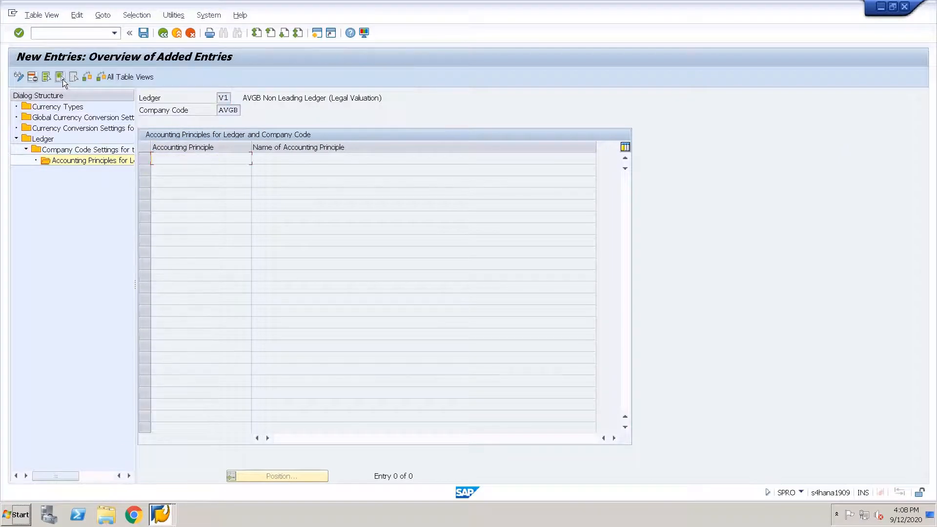
{"action": "type", "text": "avp2"}
{"action": "key", "text": "Tab"}
{"action": "key", "text": "Return"}
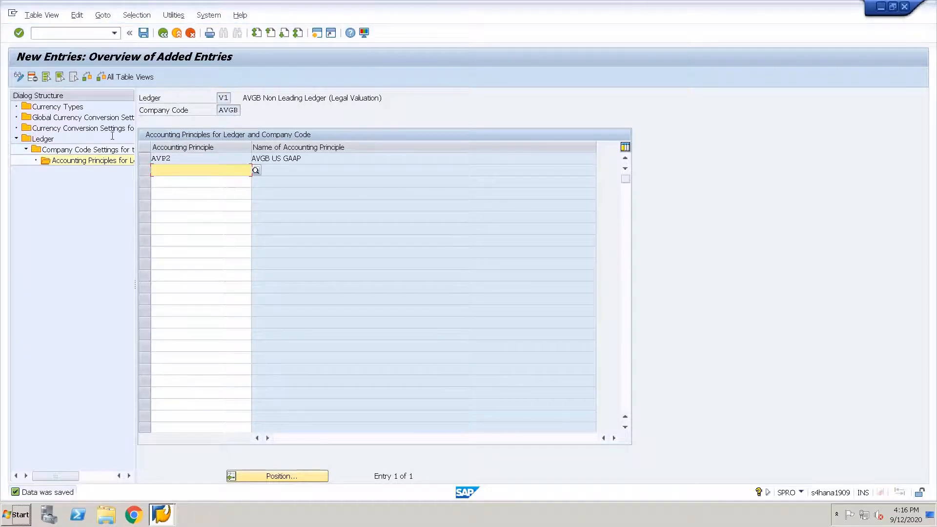
Return to the ledger list, accept the consistency check and open the company code settings of ledger V2.
{"action": "double_click", "coordinate": [40, 139]}
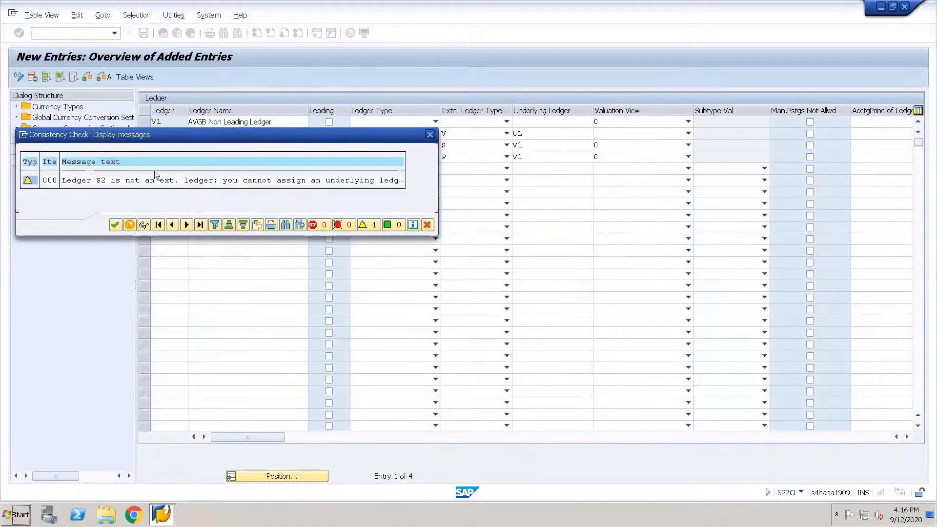
{"action": "key", "text": "Return"}
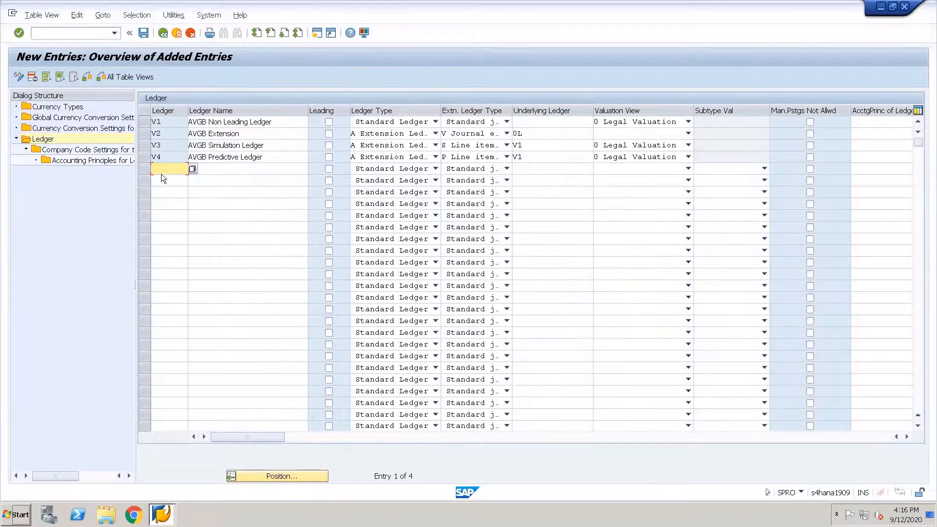
{"action": "left_click", "coordinate": [145, 137]}
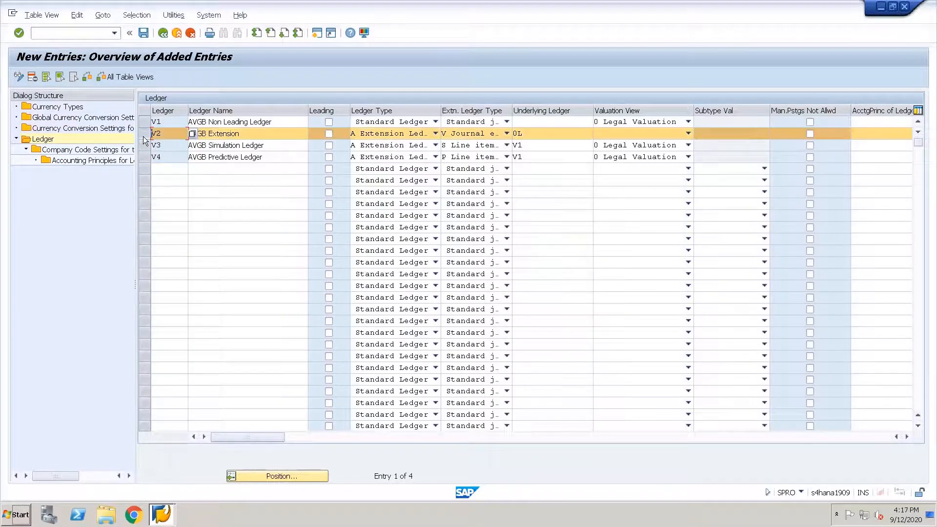
{"action": "left_click", "coordinate": [99, 151]}
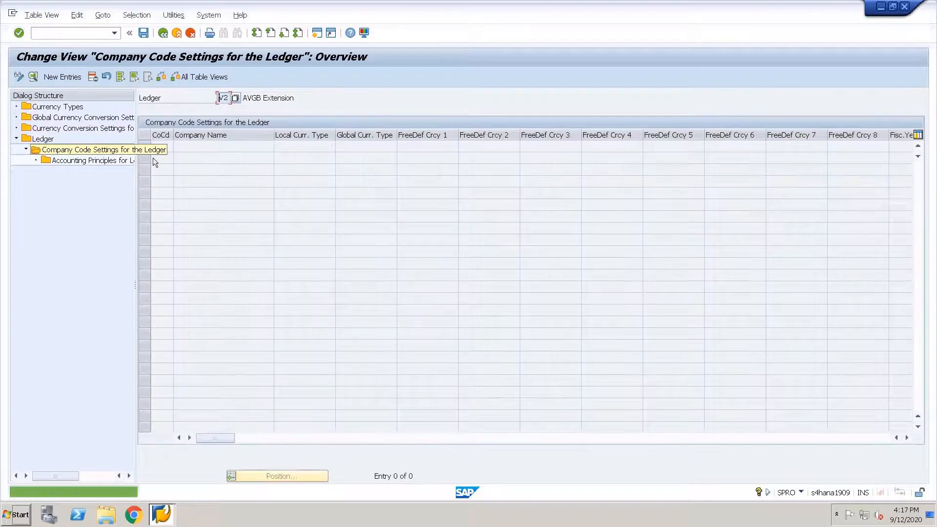
Create a company code entry for AVGB in ledger V2 and check its fiscal year variant options without changing them.
{"action": "left_click", "coordinate": [72, 78]}
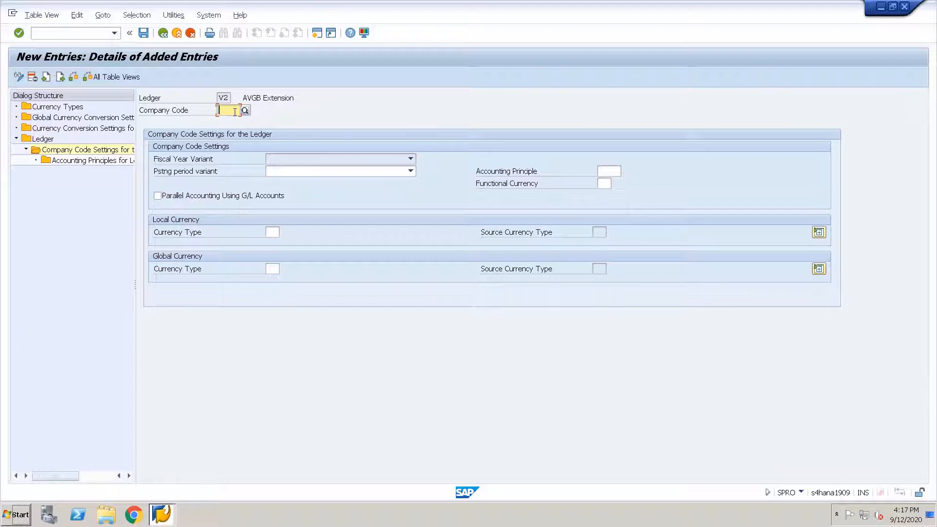
{"action": "type", "text": "AVGB"}
{"action": "key", "text": "Return"}
{"action": "left_click", "coordinate": [283, 159]}
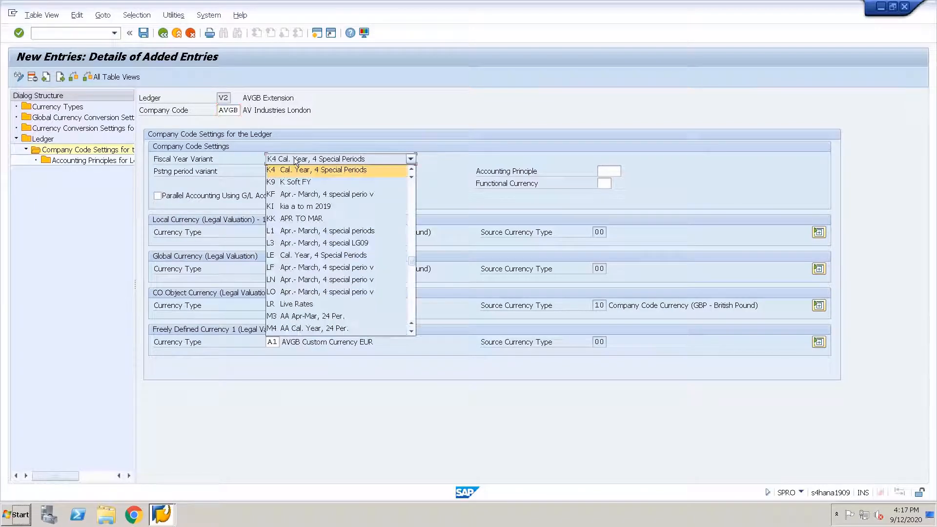
{"action": "left_click", "coordinate": [313, 128]}
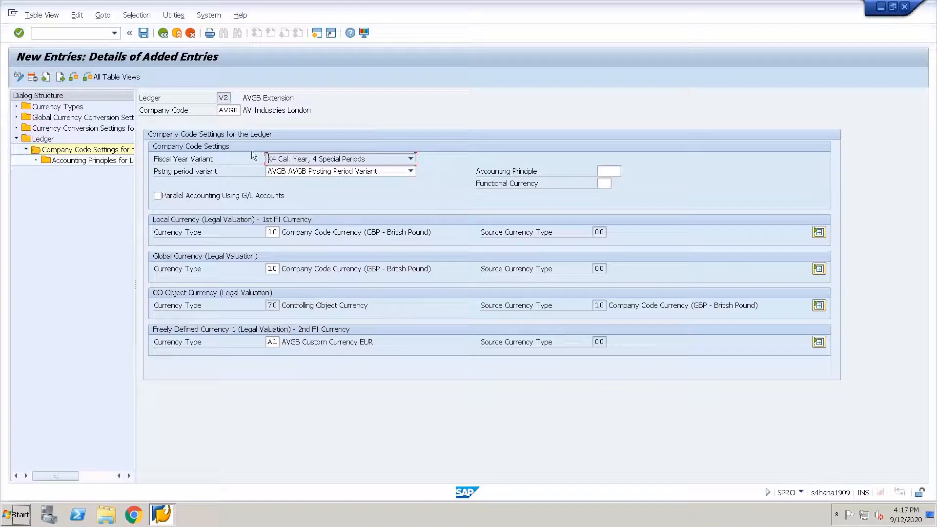
Review the ledger and company code of the new V2 entry for AVGB and try to save it.
{"action": "left_click", "coordinate": [280, 157]}
{"action": "left_click", "coordinate": [338, 128]}
{"action": "left_click_drag", "start_coordinate": [268, 97], "coordinate": [301, 98]}
{"action": "left_click", "coordinate": [328, 109]}
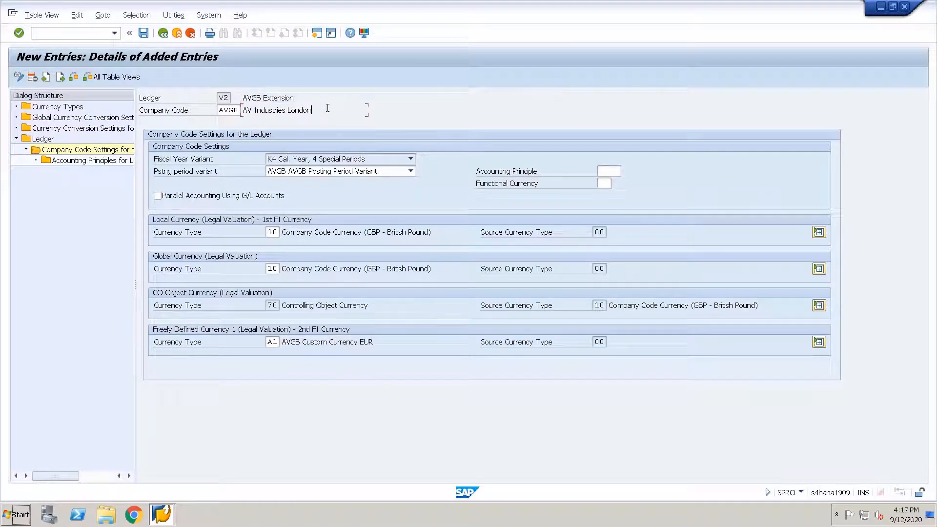
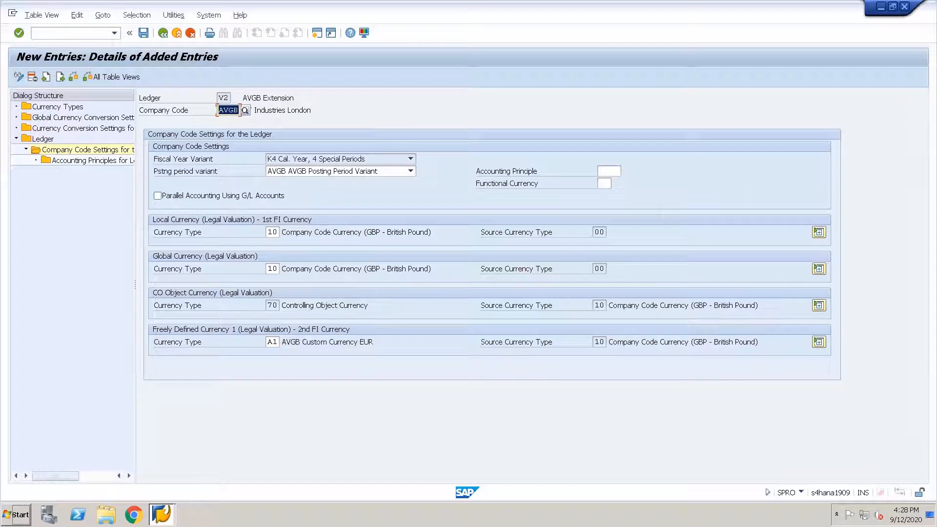
{"action": "key", "text": "ctrl+s"}
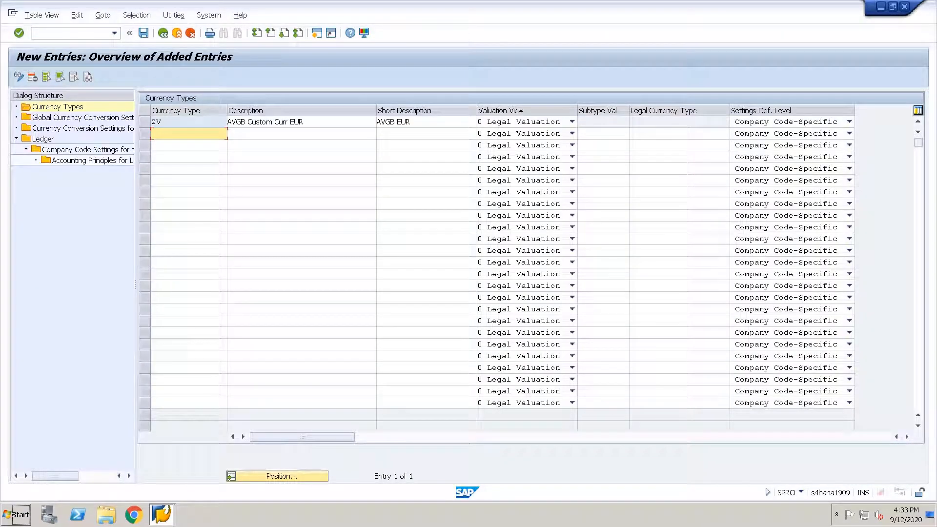
Open the company code currency conversion settings from currency type ZV and check AVGB's currency and source currency type.
{"action": "left_click", "coordinate": [149, 122]}
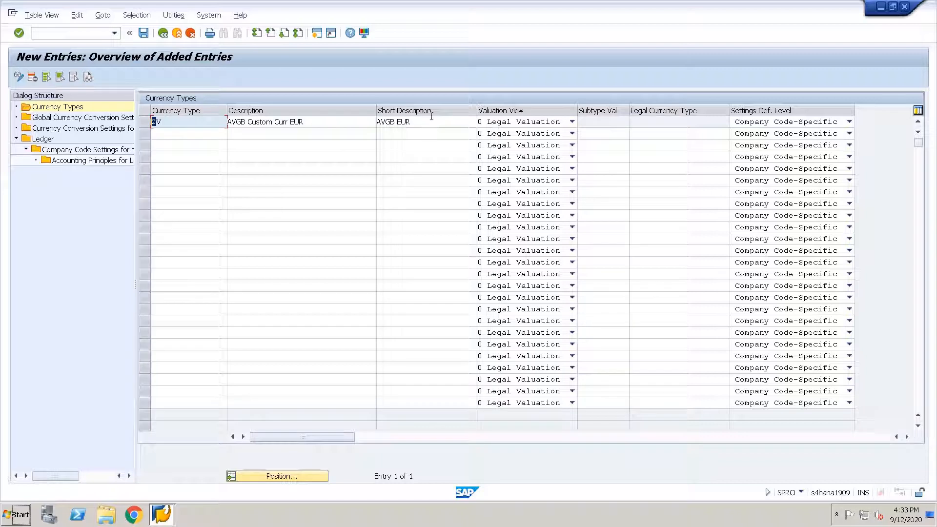
{"action": "left_click", "coordinate": [148, 122]}
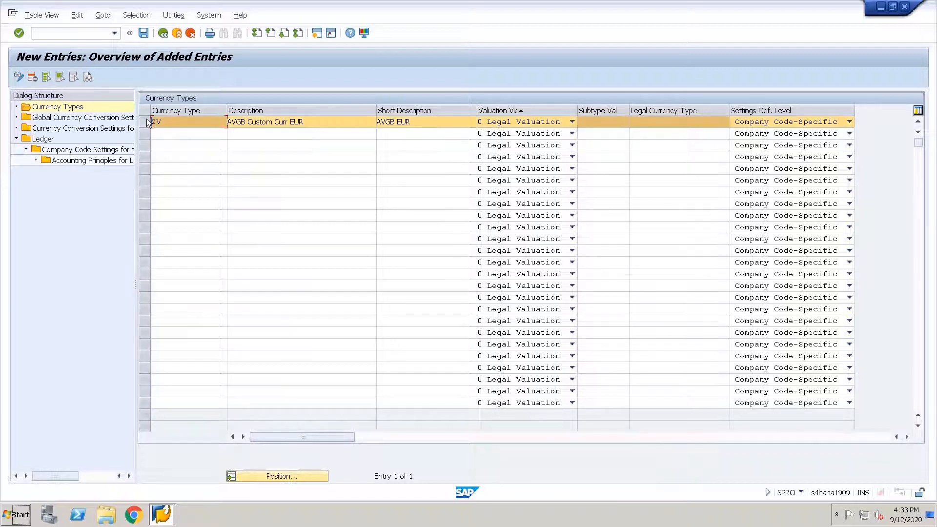
{"action": "double_click", "coordinate": [86, 127]}
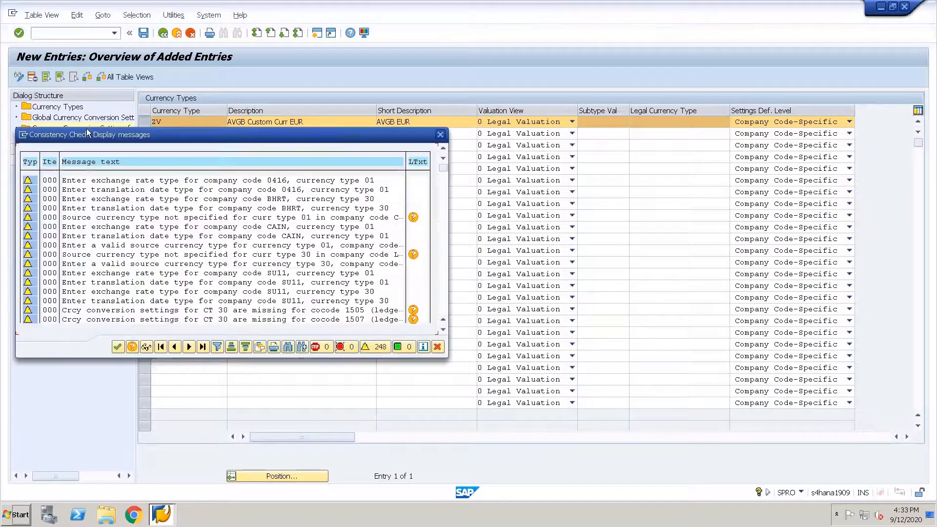
{"action": "key", "text": "Return"}
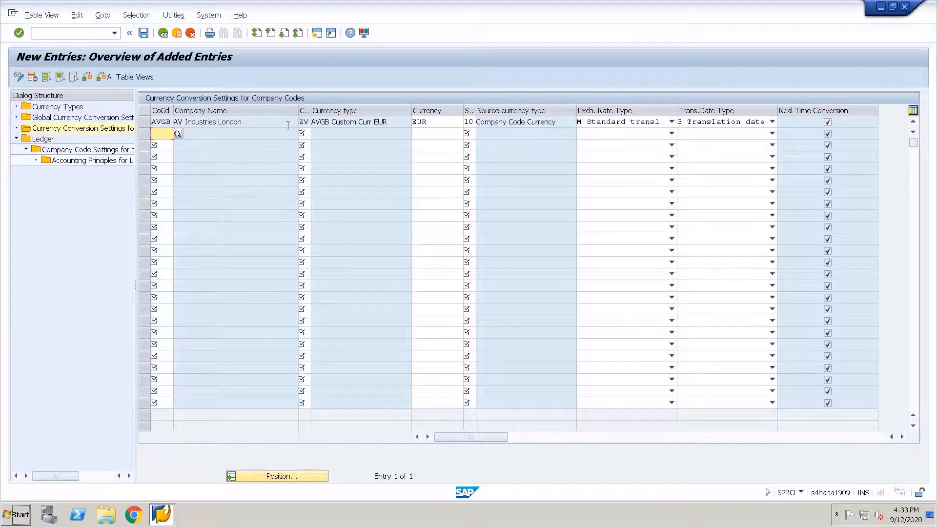
{"action": "left_click", "coordinate": [423, 125]}
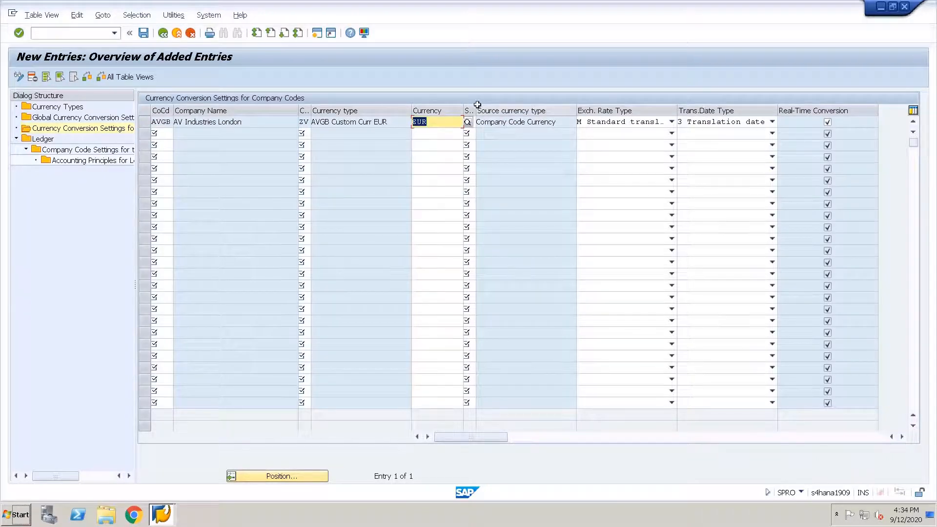
{"action": "left_click", "coordinate": [491, 124]}
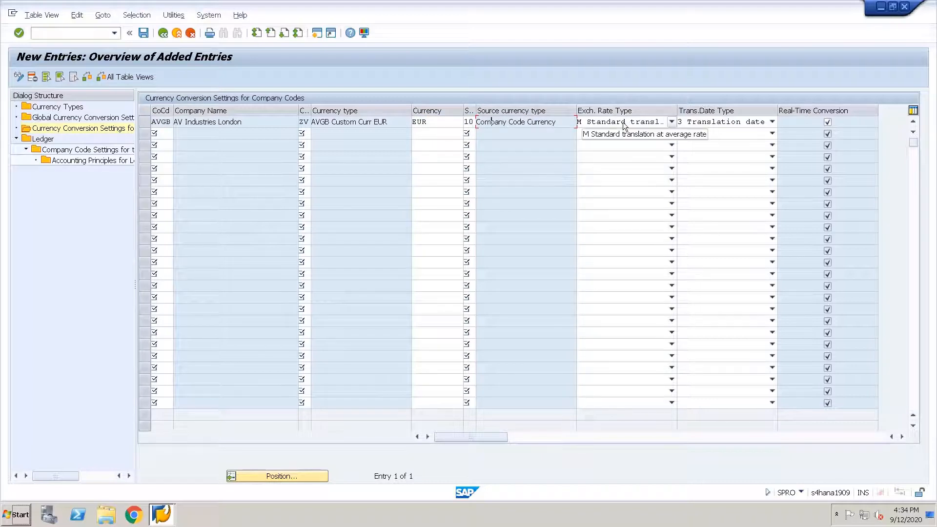
Open the company code settings of leading ledger 0L and check AVGB's first freely defined currency.
{"action": "double_click", "coordinate": [49, 139]}
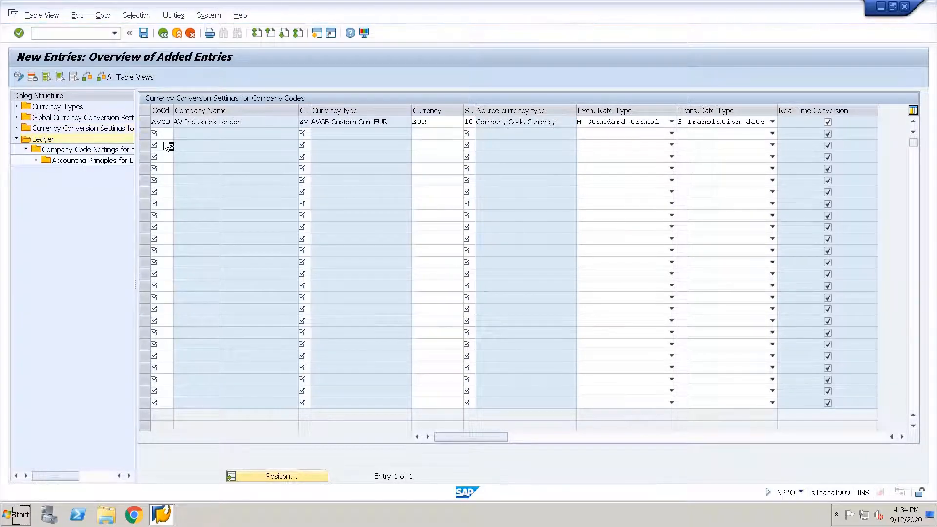
{"action": "key", "text": "Return"}
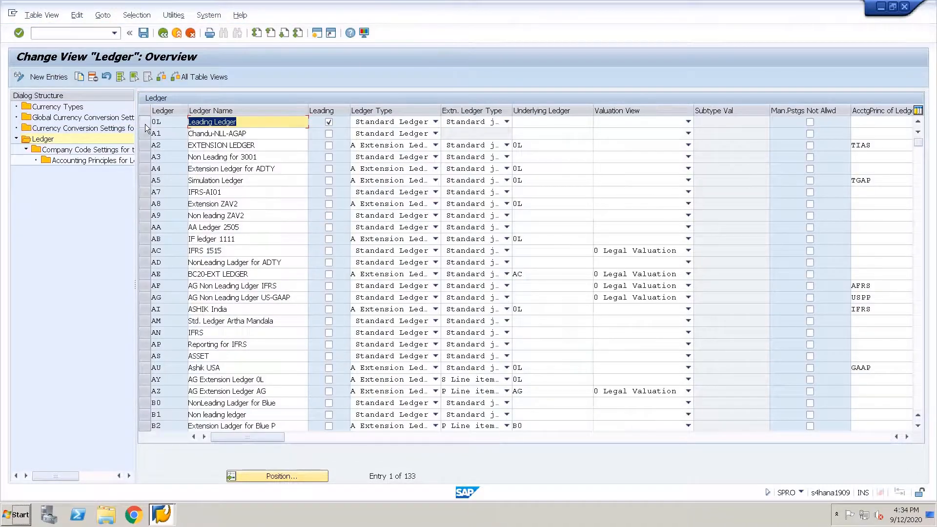
{"action": "left_click", "coordinate": [144, 122]}
{"action": "double_click", "coordinate": [85, 149]}
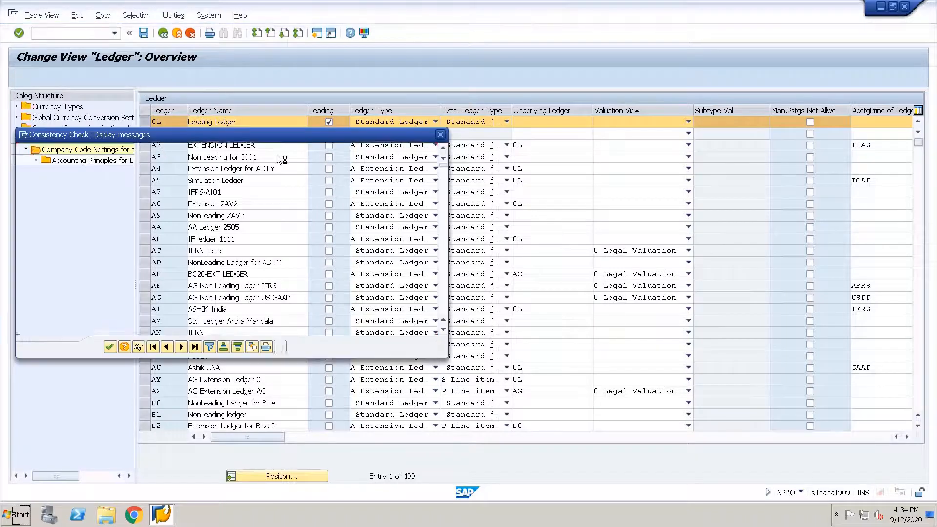
{"action": "key", "text": "Return"}
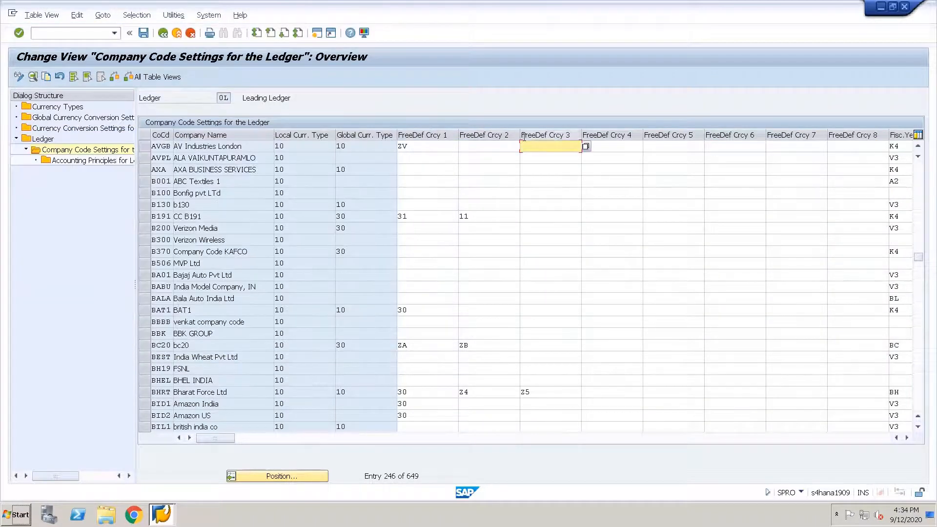
{"action": "left_click", "coordinate": [403, 146]}
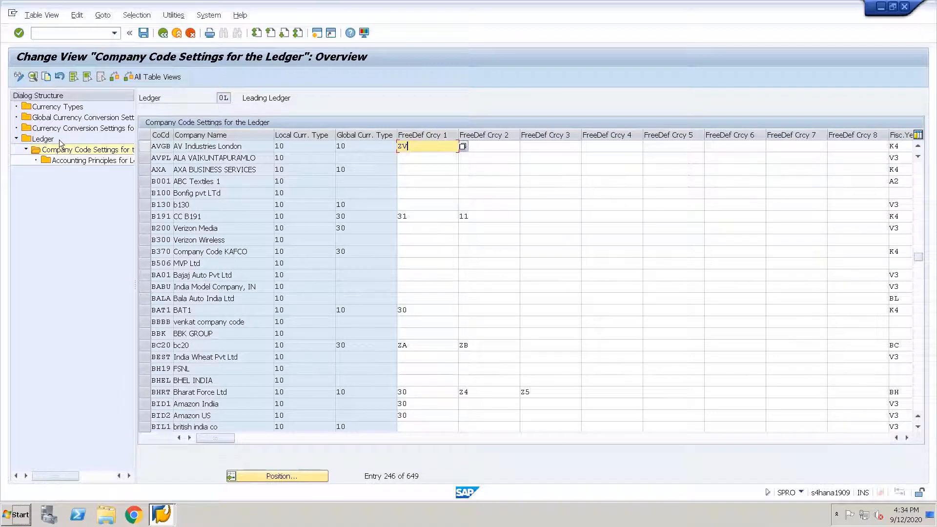
Locate ledger V1 in the ledger list and open its AVGB company code settings, accepting the consistency check.
{"action": "double_click", "coordinate": [43, 140]}
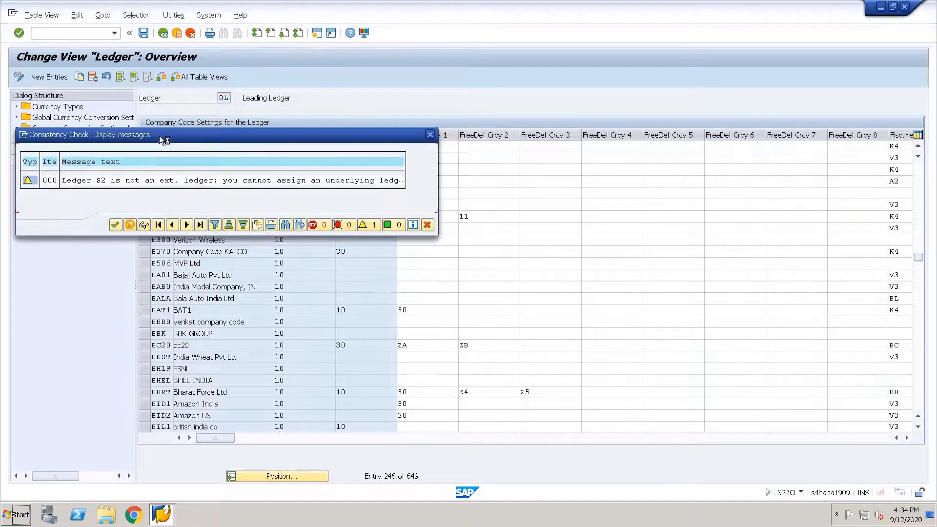
{"action": "left_click", "coordinate": [274, 475]}
{"action": "type", "text": "v1"}
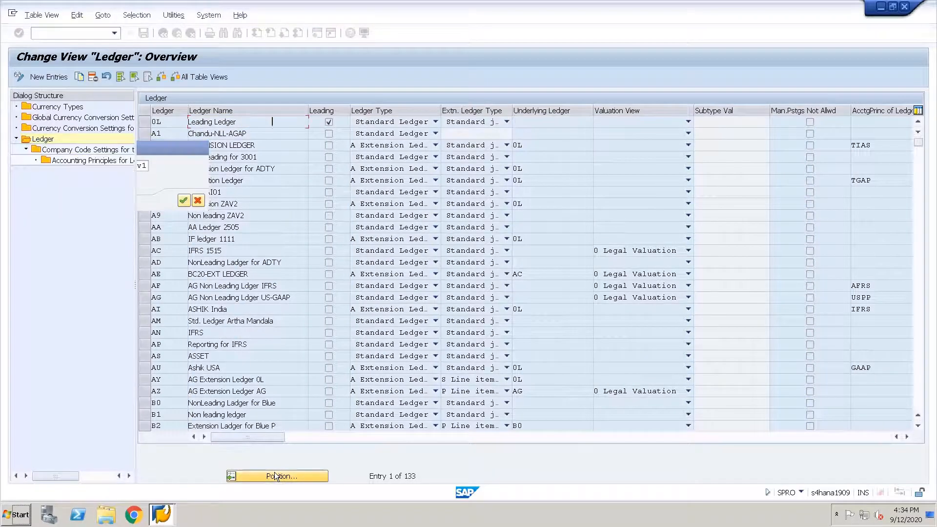
{"action": "key", "text": "Return"}
{"action": "left_click", "coordinate": [145, 122]}
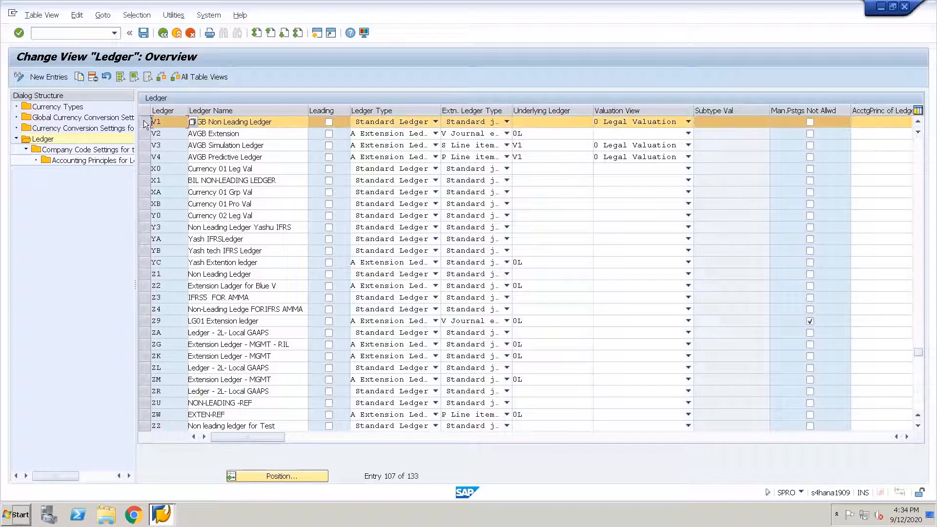
{"action": "double_click", "coordinate": [68, 155]}
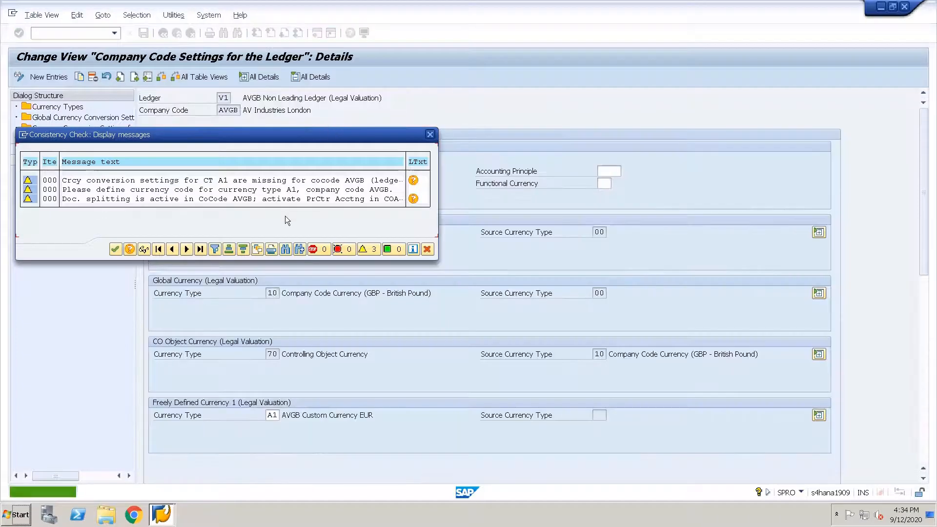
{"action": "key", "text": "Return"}
Set freely defined currency 1 to type ZV for AVGB in ledger V1, check the accounting principle and save.
{"action": "left_click", "coordinate": [270, 342]}
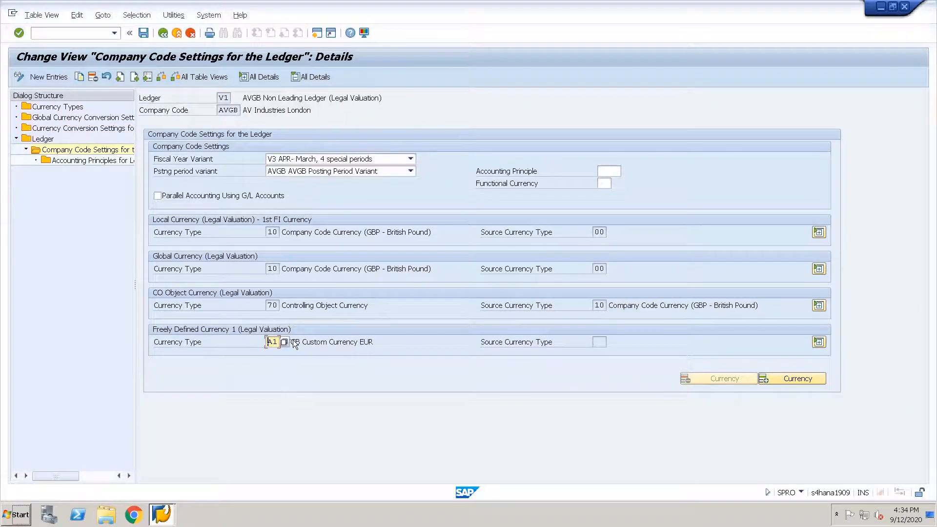
{"action": "type", "text": "zv"}
{"action": "key", "text": "Return"}
{"action": "double_click", "coordinate": [98, 162]}
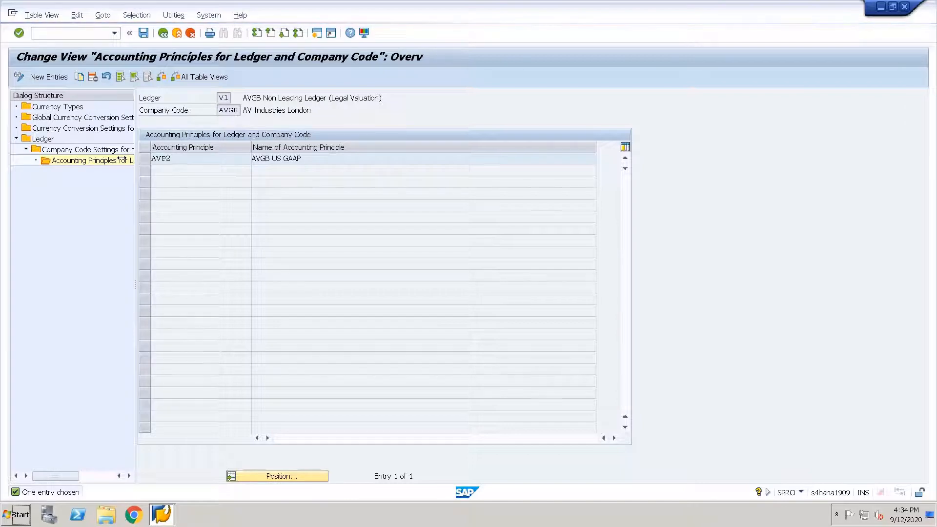
{"action": "key", "text": "F3"}
{"action": "key", "text": "Return"}
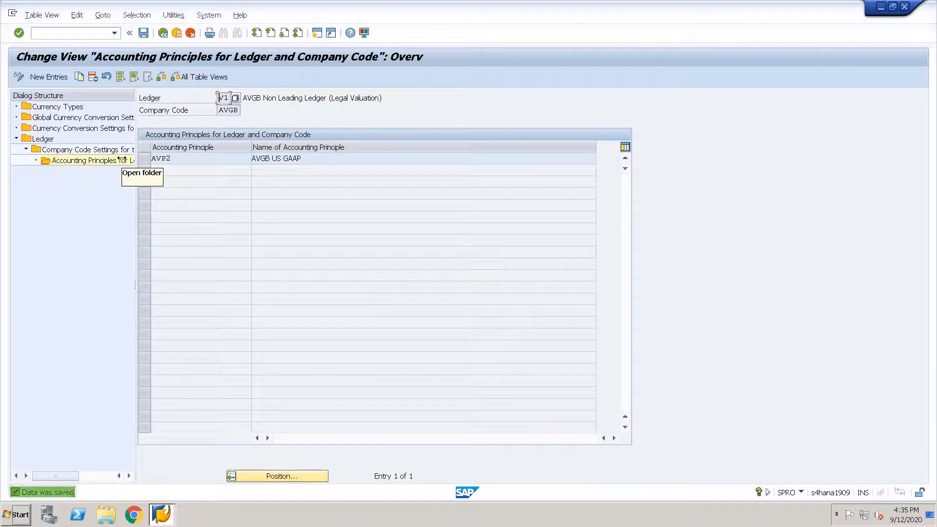
Return to the ledger list and open the company code settings of extension ledger V2.
{"action": "double_click", "coordinate": [43, 139]}
{"action": "key", "text": "Return"}
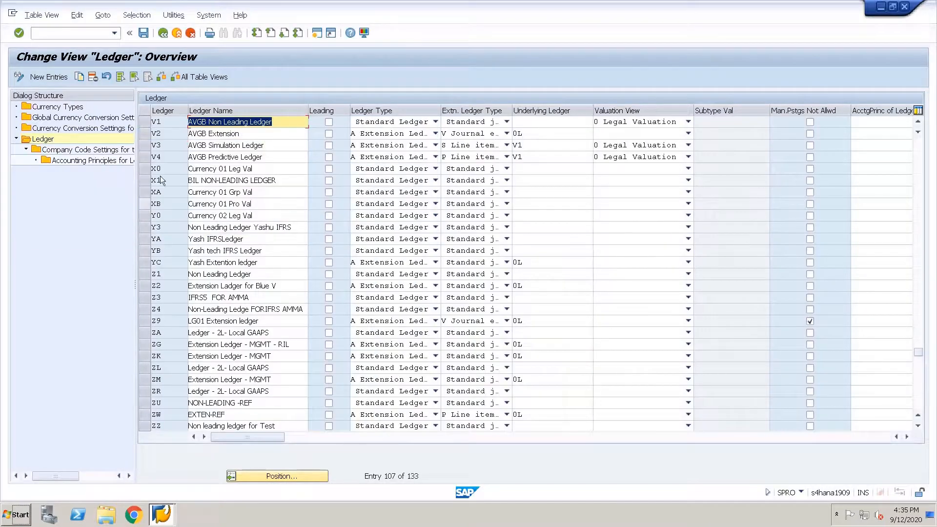
{"action": "left_click", "coordinate": [149, 136]}
{"action": "double_click", "coordinate": [181, 146]}
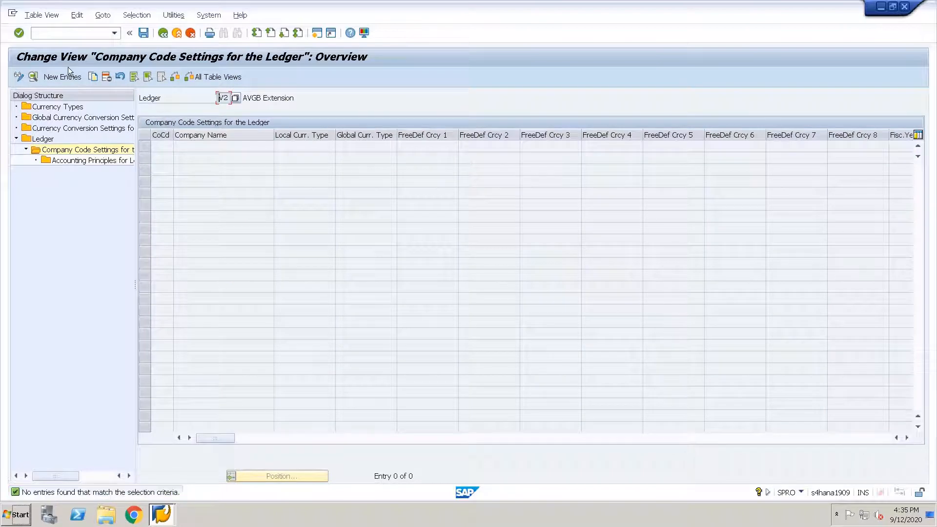
Create a company code entry for AVGB in ledger V2 and check its fiscal year variant and freely defined currency type.
{"action": "left_click", "coordinate": [70, 73]}
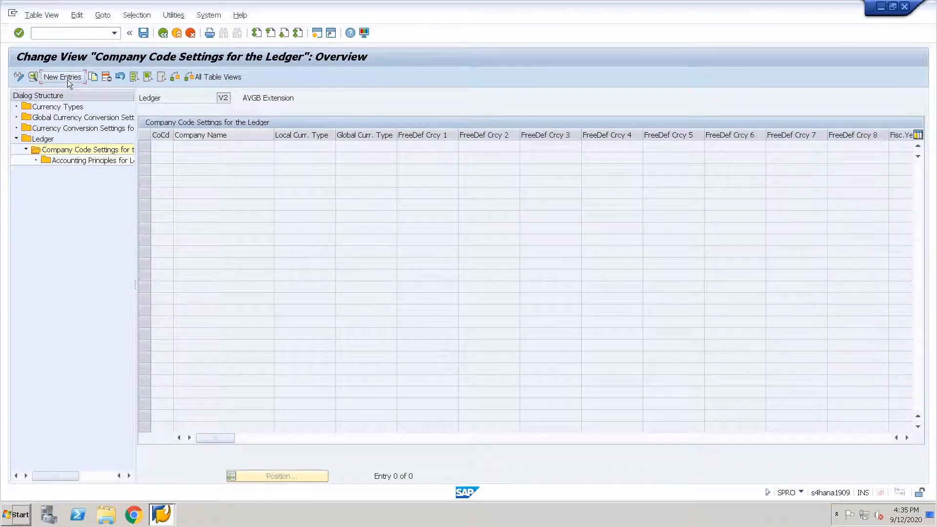
{"action": "type", "text": "avgb"}
{"action": "key", "text": "Return"}
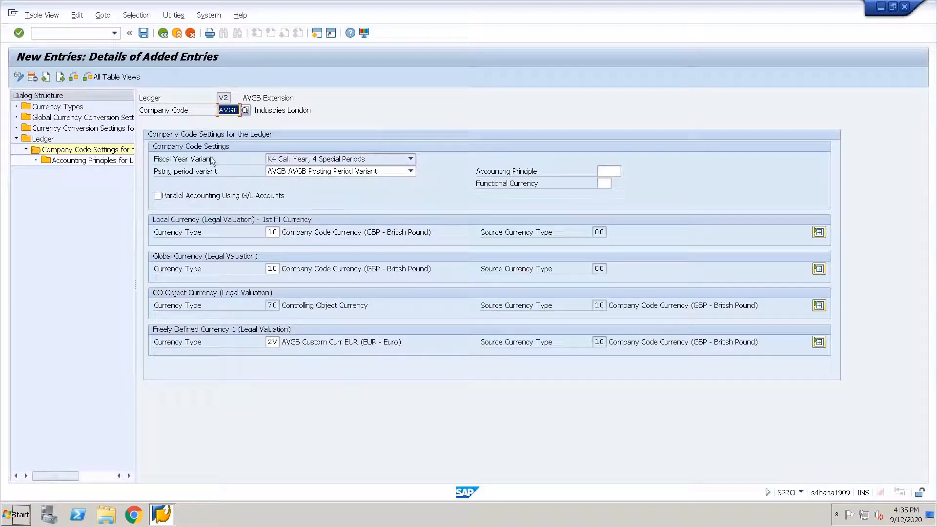
{"action": "left_click", "coordinate": [282, 162]}
{"action": "left_click", "coordinate": [377, 121]}
{"action": "left_click", "coordinate": [270, 343]}
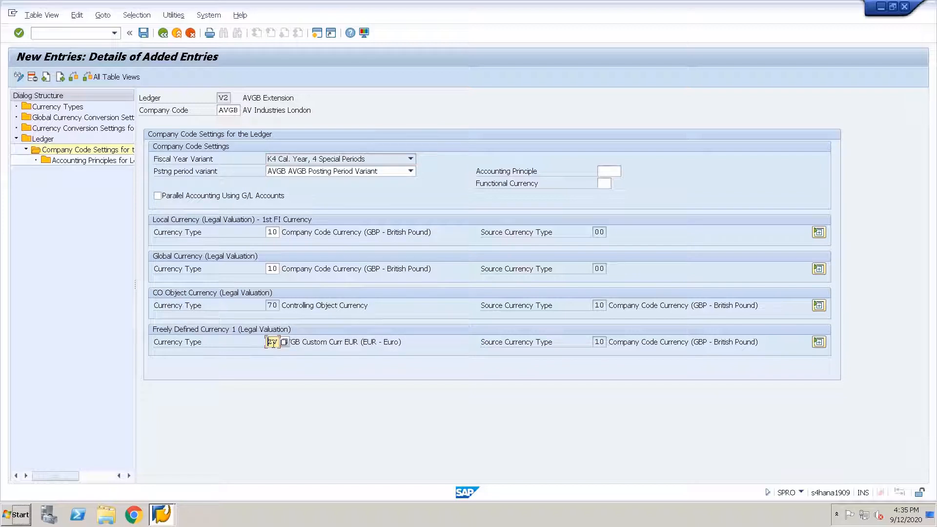
Assign accounting principle AVP3 to ledger V2 and company code AVGB, and save.
{"action": "left_click", "coordinate": [76, 162]}
{"action": "left_click", "coordinate": [57, 80]}
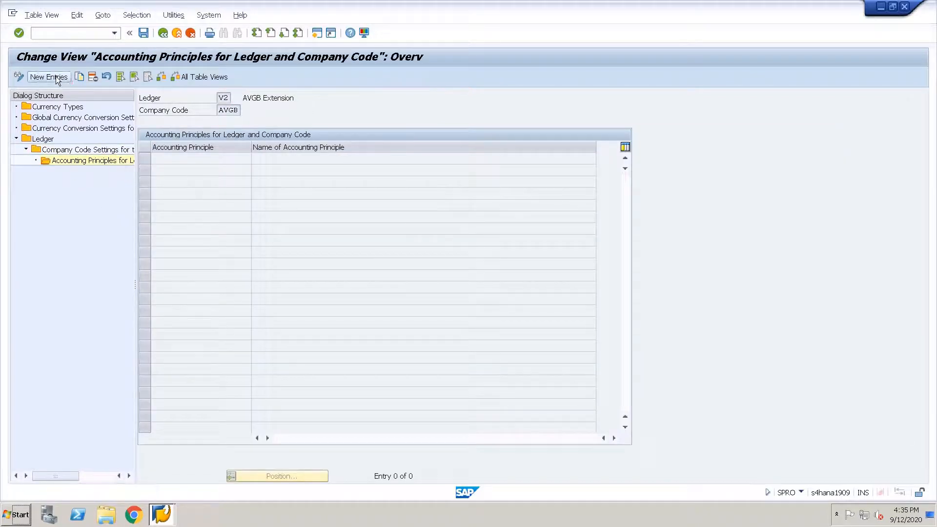
{"action": "type", "text": "avp3"}
{"action": "key", "text": "Return"}
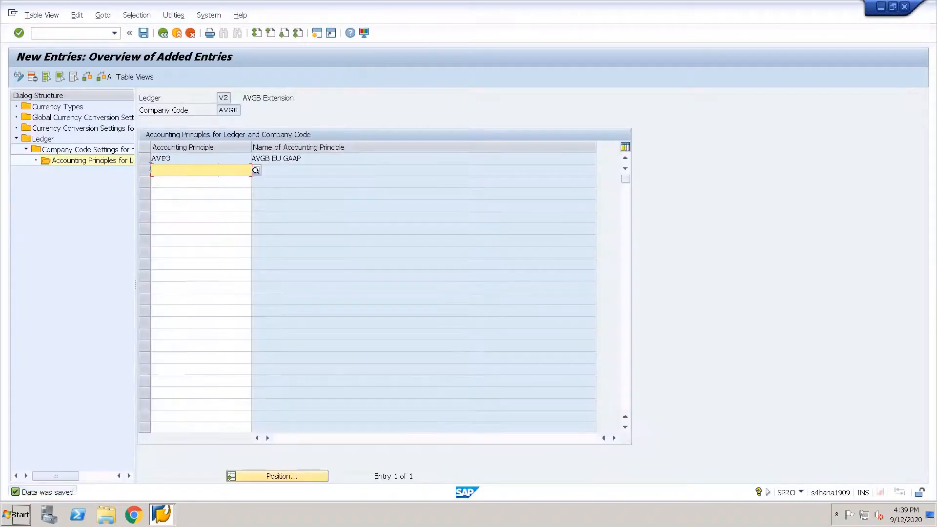
Open the company code settings of predictive ledger V4 and create an entry for company code AVGB.
{"action": "double_click", "coordinate": [42, 139]}
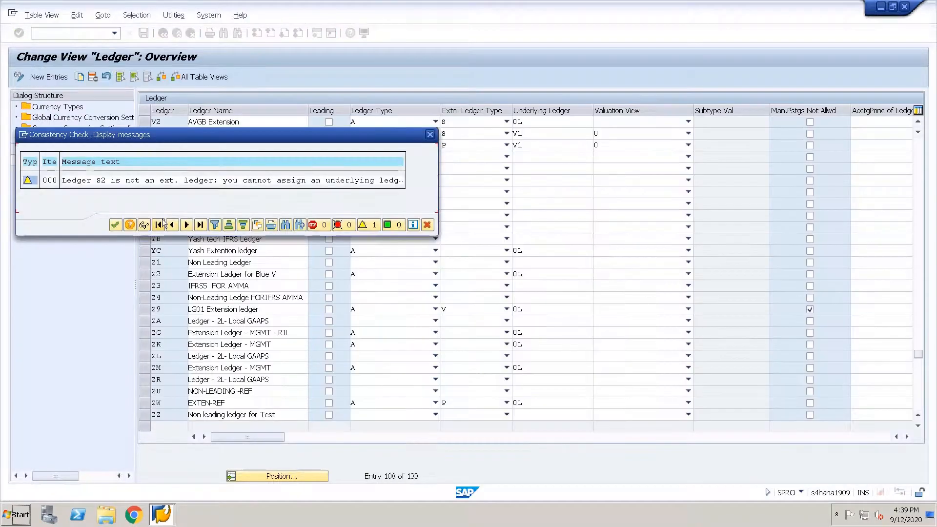
{"action": "left_click", "coordinate": [145, 146]}
{"action": "double_click", "coordinate": [86, 148]}
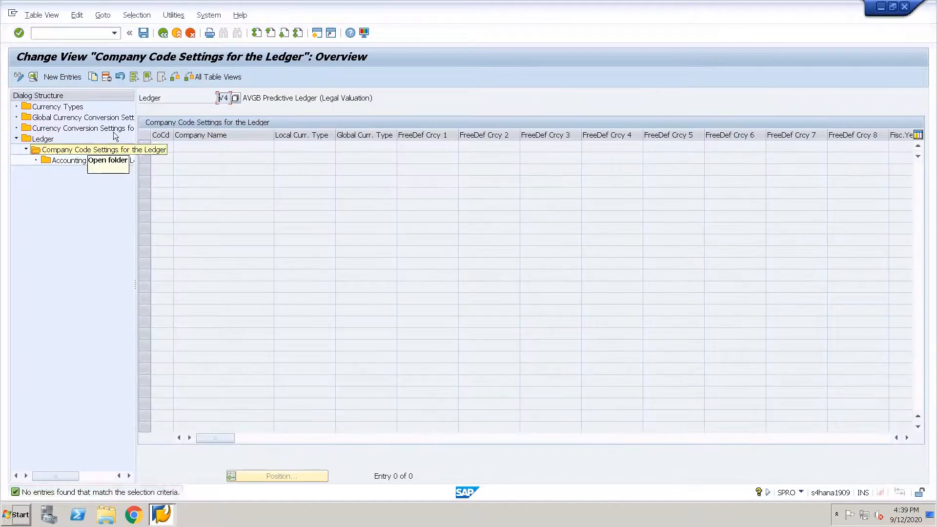
{"action": "left_click", "coordinate": [62, 77]}
{"action": "type", "text": "avgb"}
{"action": "key", "text": "Return"}
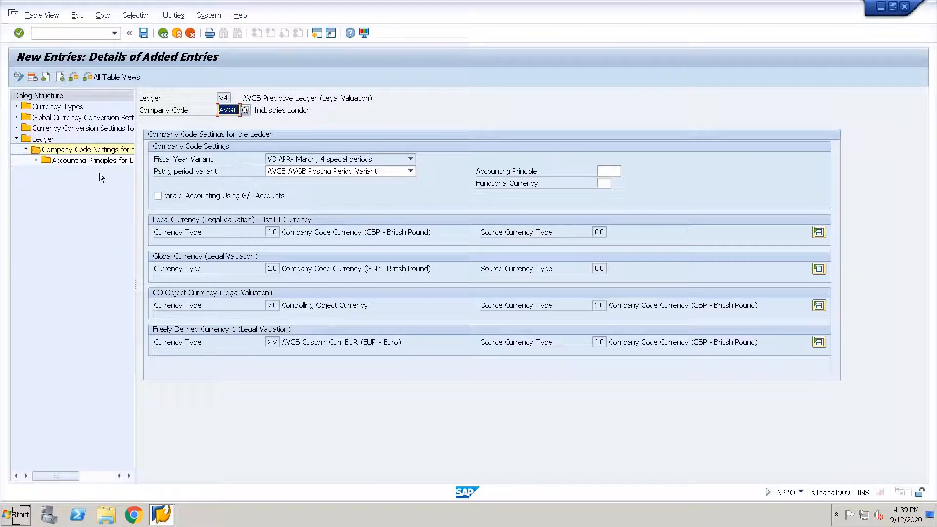
Assign accounting principle AVP4 to ledger V4 and company code AVGB, and save.
{"action": "double_click", "coordinate": [92, 160]}
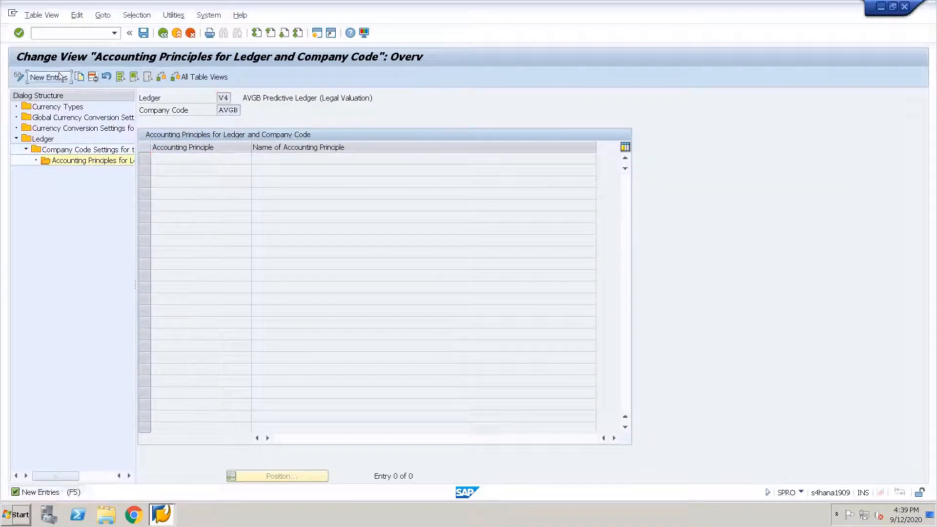
{"action": "left_click", "coordinate": [59, 76]}
{"action": "type", "text": "avp4"}
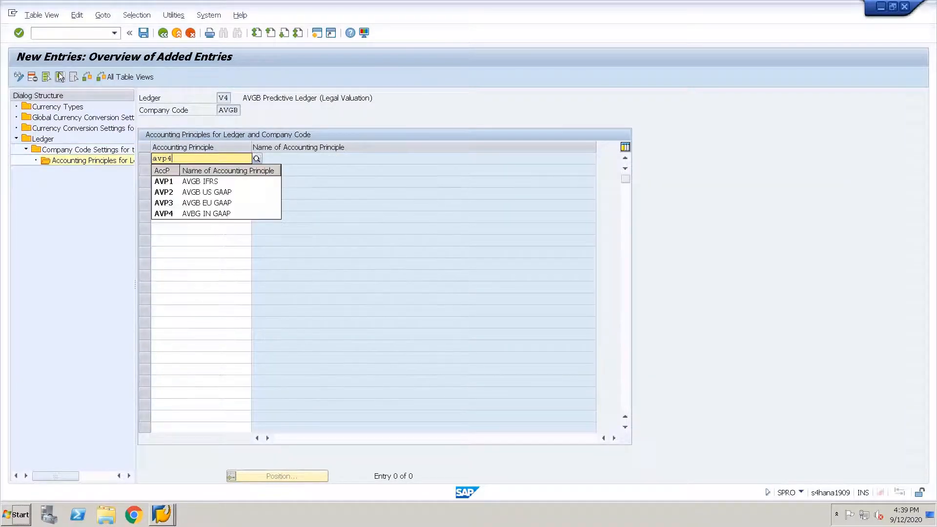
{"action": "key", "text": "Return"}
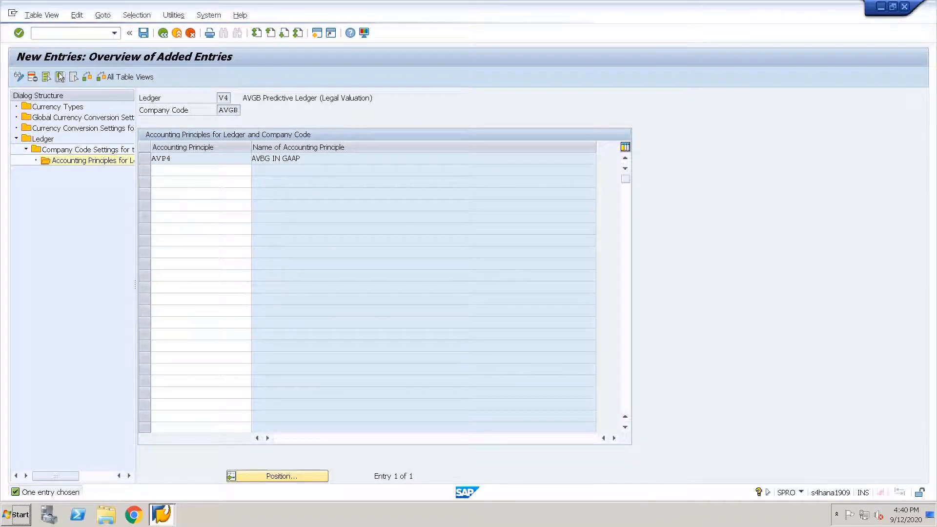
{"action": "key", "text": "Return"}
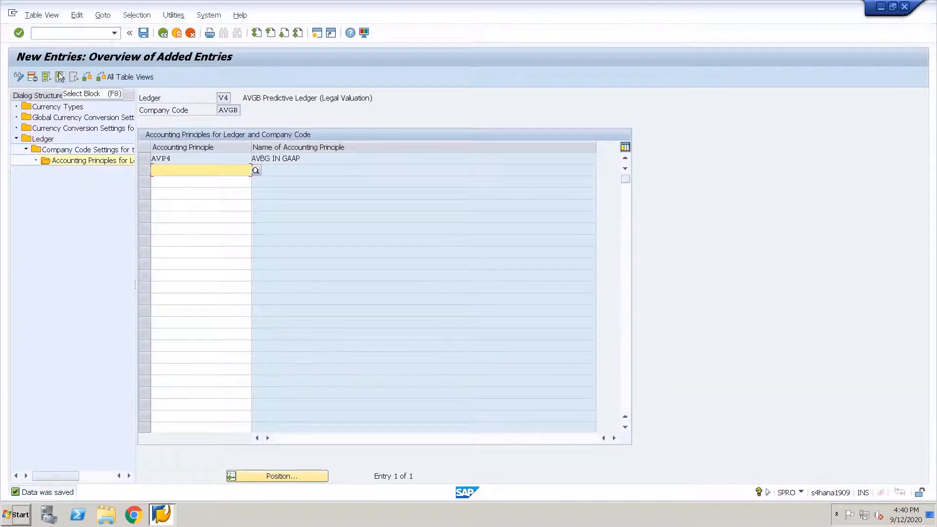
Leave the ledger settings for V4, acknowledging the consistency check messages, and return to the implementation guide.
{"action": "key", "text": "F3"}
{"action": "key", "text": "F3"}
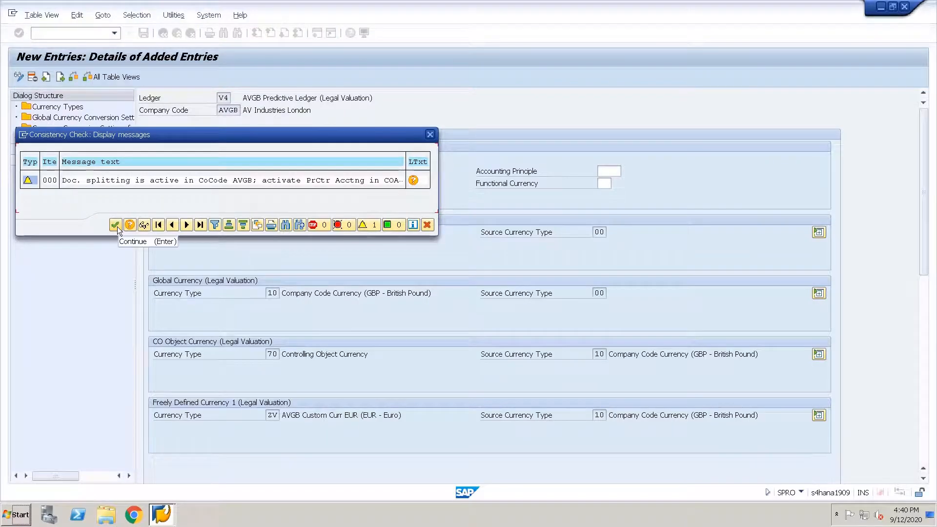
{"action": "left_click", "coordinate": [116, 225]}
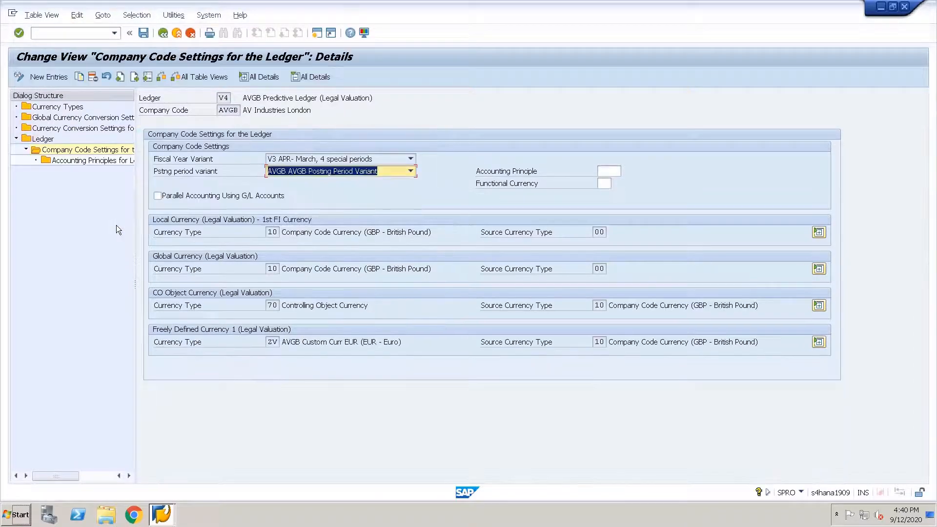
{"action": "key", "text": "F3"}
{"action": "left_click", "coordinate": [116, 225]}
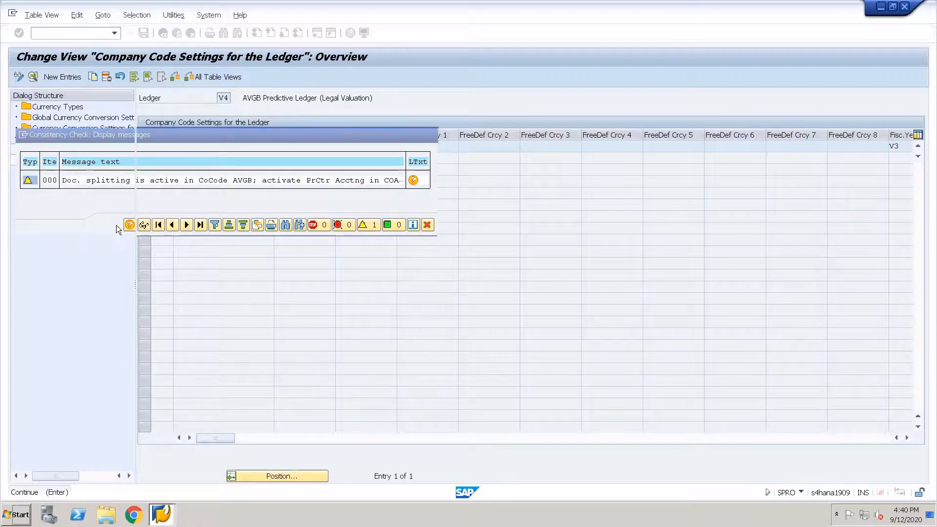
{"action": "key", "text": "F3"}
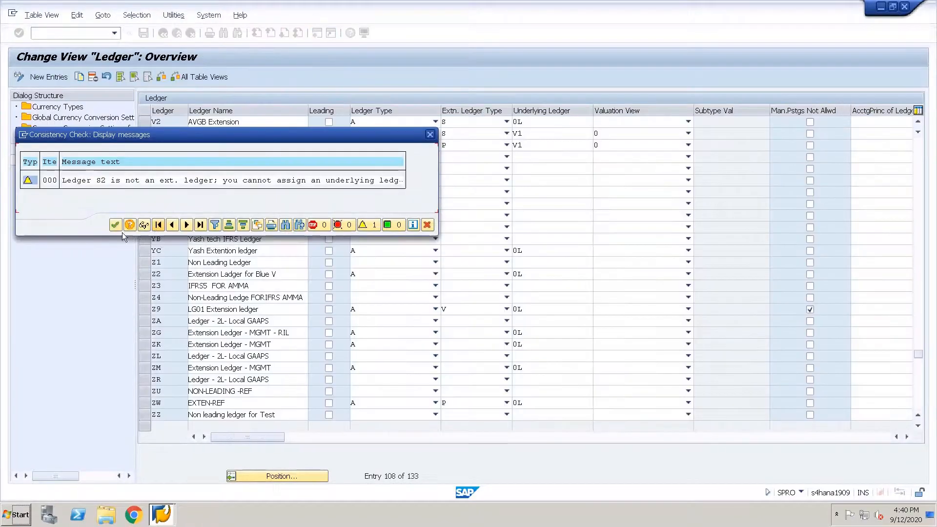
{"action": "left_click", "coordinate": [116, 225]}
{"action": "key", "text": "F3"}
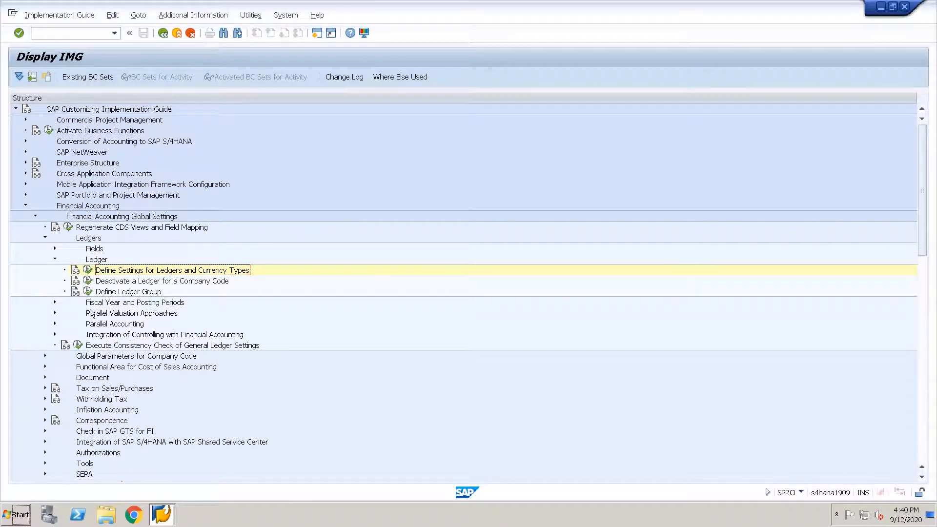
Open the ledger group definitions and locate ledger groups V1, V2, V3 and V4.
{"action": "left_click", "coordinate": [88, 293]}
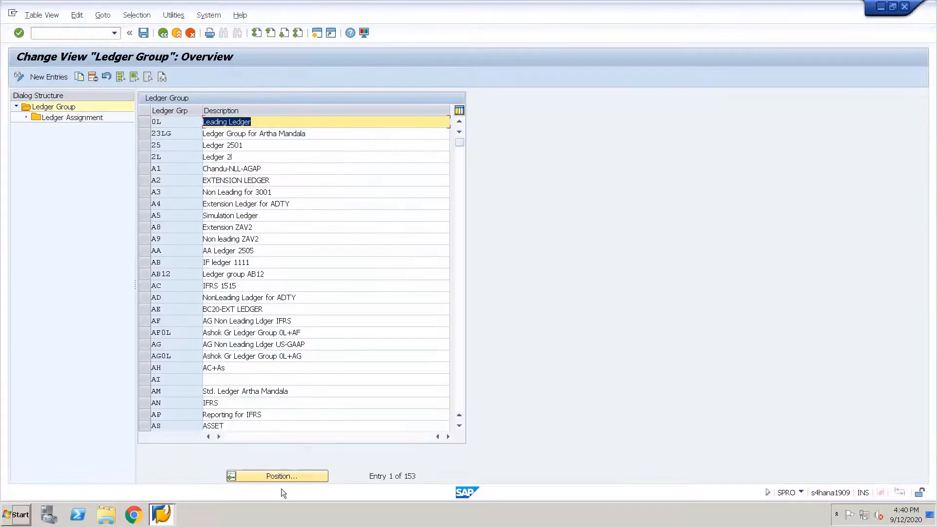
{"action": "left_click", "coordinate": [285, 475]}
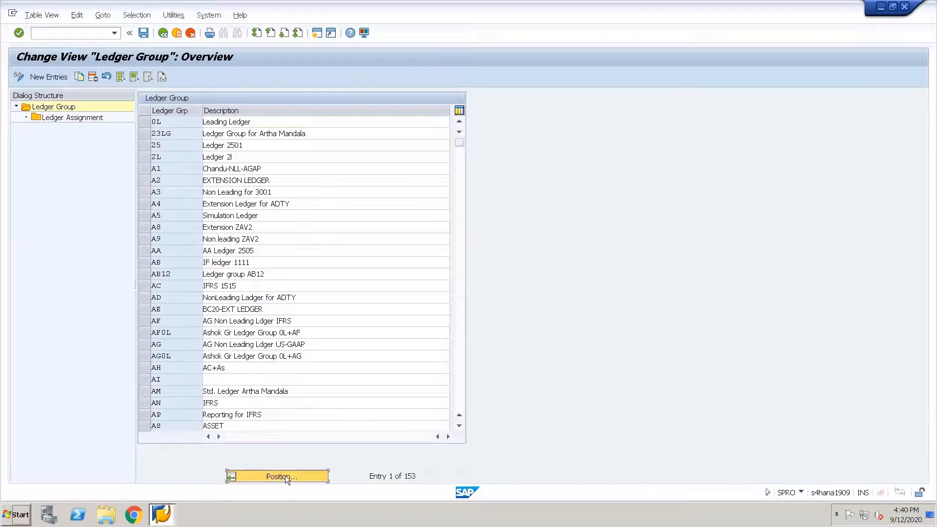
{"action": "type", "text": "V1"}
{"action": "key", "text": "Return"}
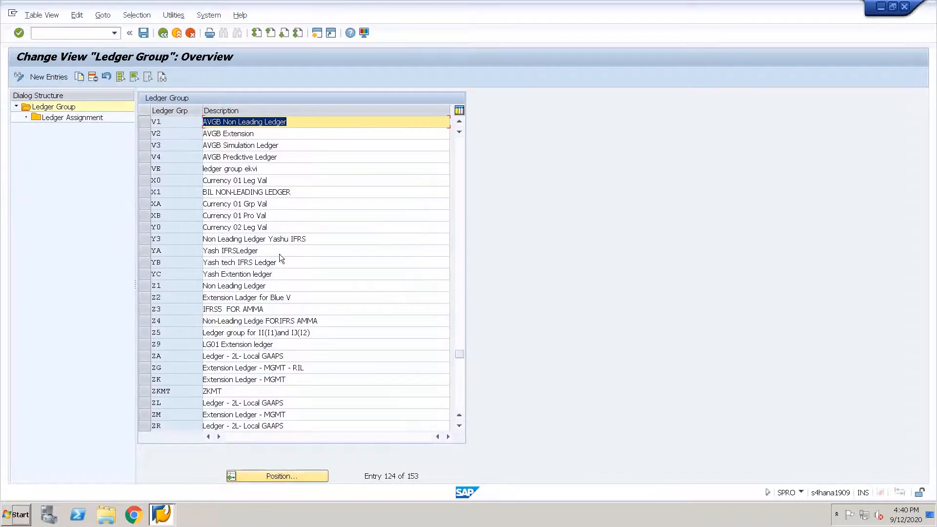
{"action": "left_click", "coordinate": [144, 122]}
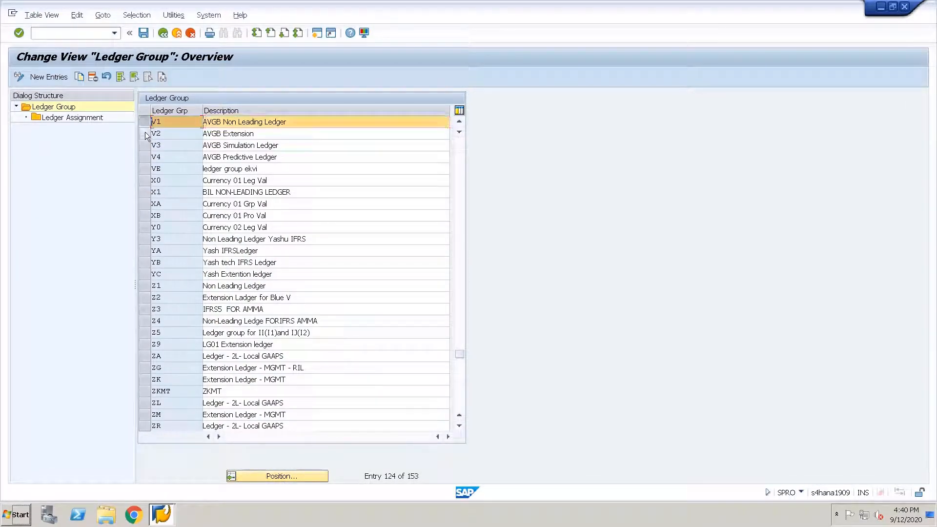
{"action": "left_click", "coordinate": [145, 133]}
{"action": "left_click", "coordinate": [145, 145]}
{"action": "left_click", "coordinate": [144, 156]}
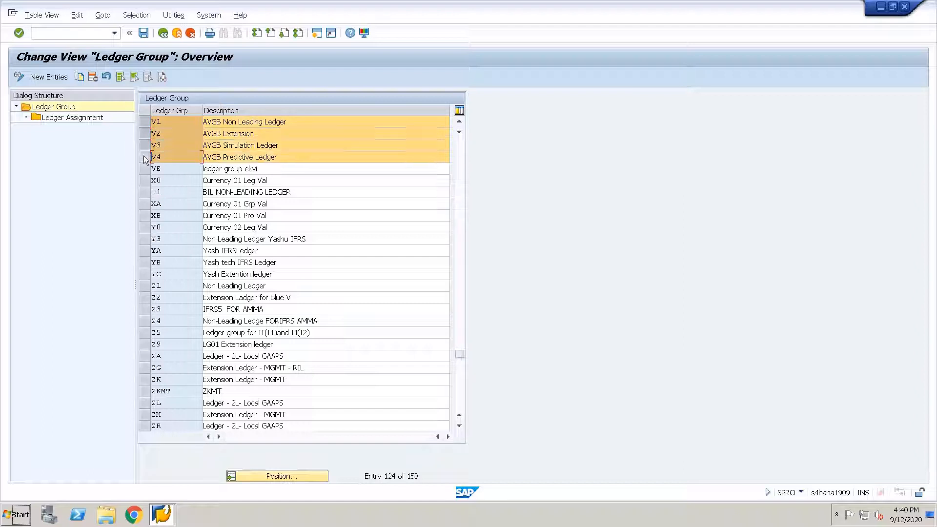
{"action": "left_click", "coordinate": [144, 122]}
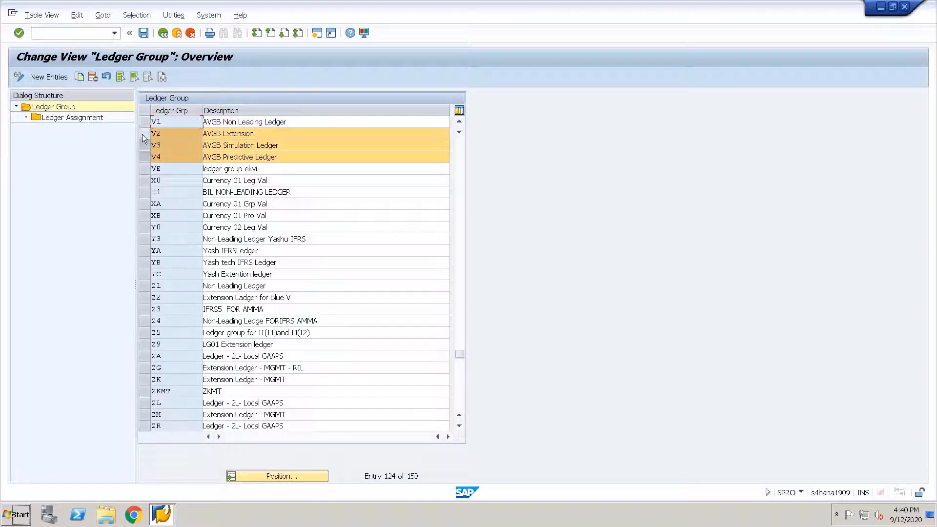
{"action": "left_click", "coordinate": [142, 133]}
{"action": "left_click", "coordinate": [142, 145]}
{"action": "left_click", "coordinate": [142, 156]}
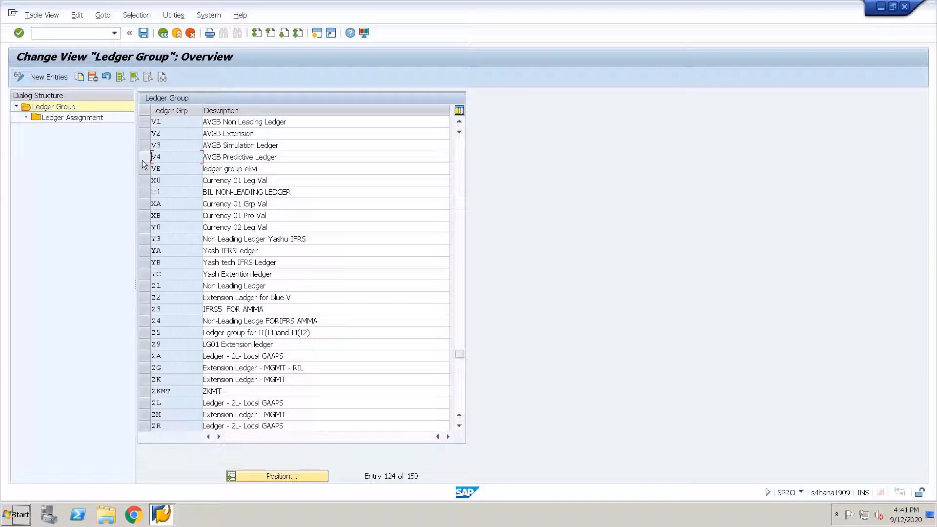
Check the ledger assignment of ledger group V1 and return to the implementation guide.
{"action": "left_click", "coordinate": [142, 126]}
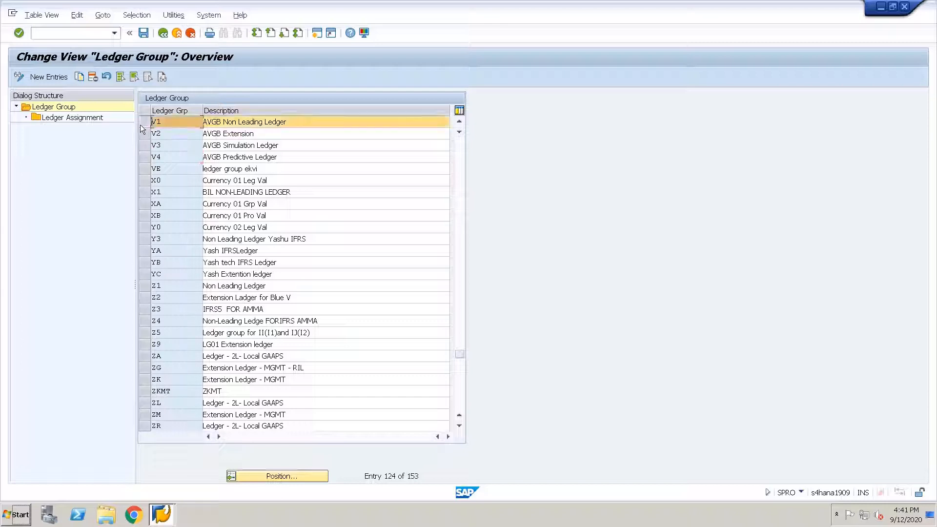
{"action": "double_click", "coordinate": [72, 117]}
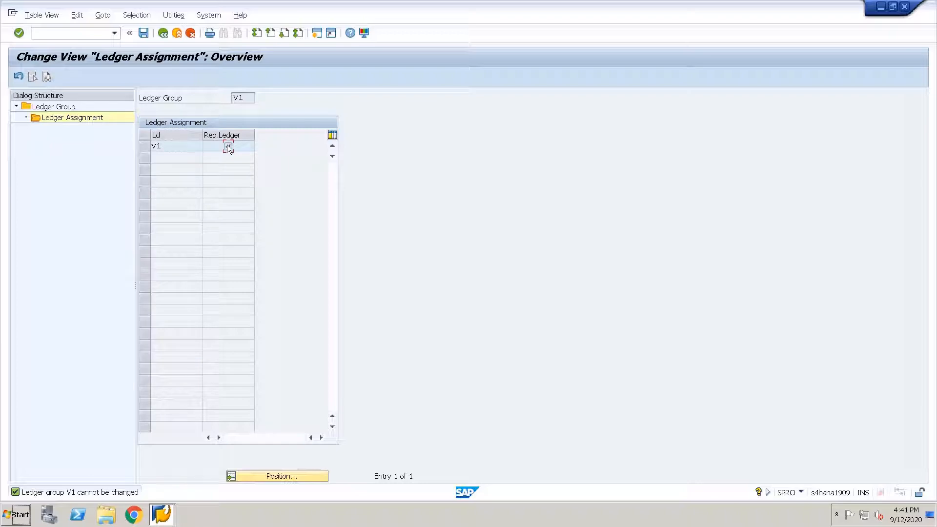
{"action": "key", "text": "F3"}
{"action": "key", "text": "F3"}
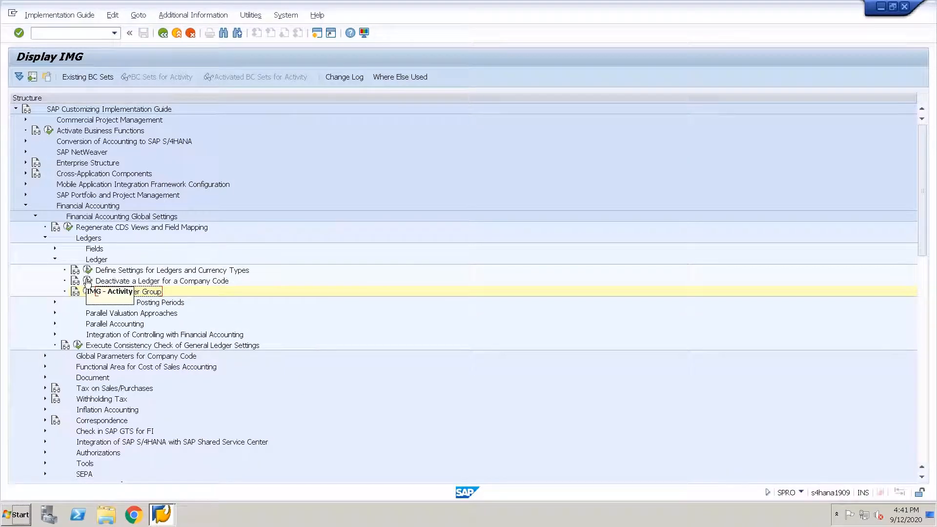
{"action": "left_click", "coordinate": [126, 285]}
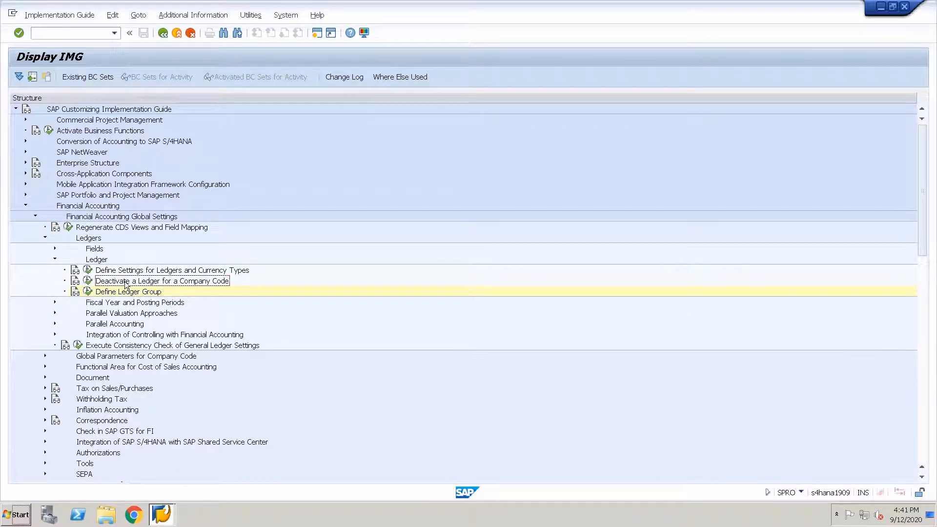
{"action": "left_click", "coordinate": [88, 282]}
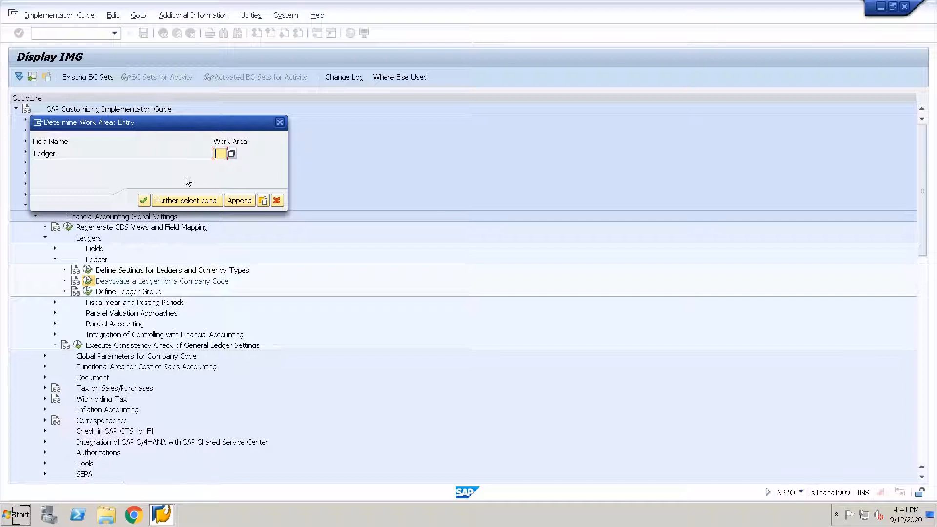
{"action": "key", "text": "Escape"}
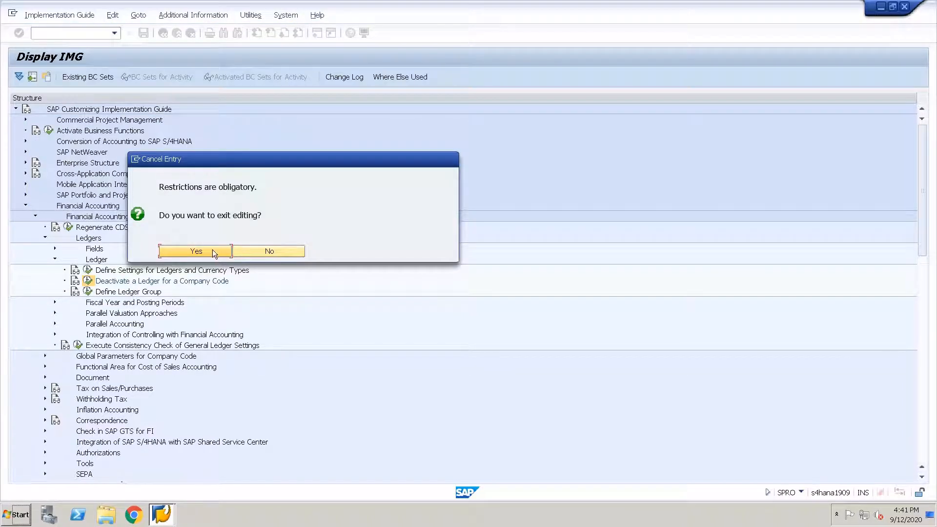
{"action": "left_click", "coordinate": [211, 251]}
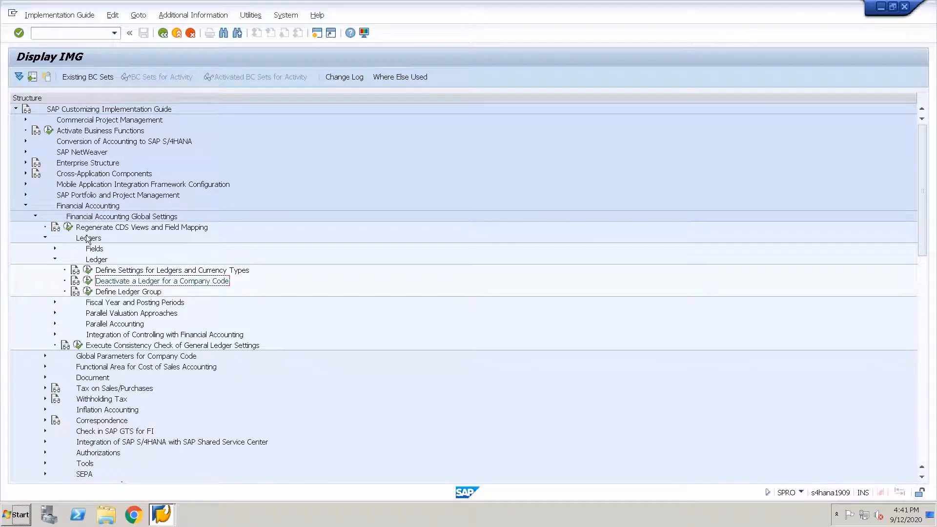
Open the assignment of accounting principles to ledger groups under Parallel Accounting, accepting display of the locked data.
{"action": "double_click", "coordinate": [111, 325]}
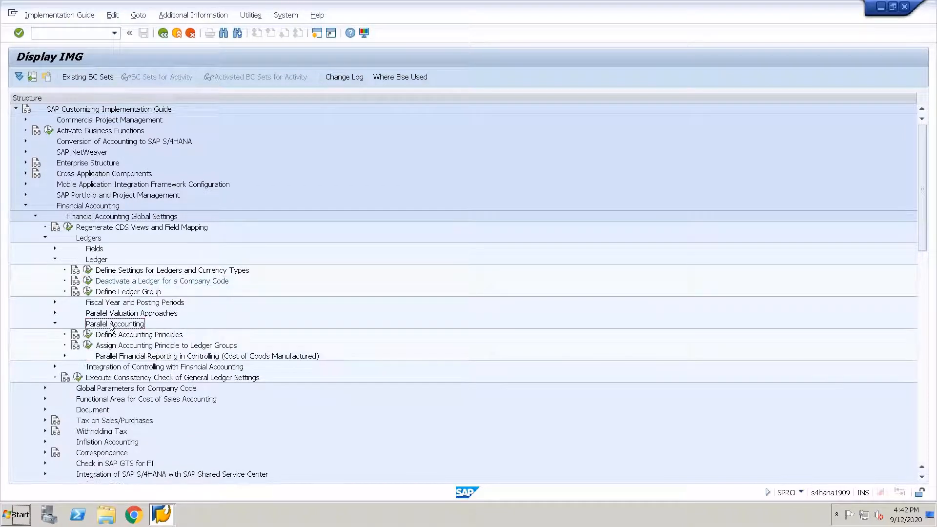
{"action": "left_click", "coordinate": [123, 346]}
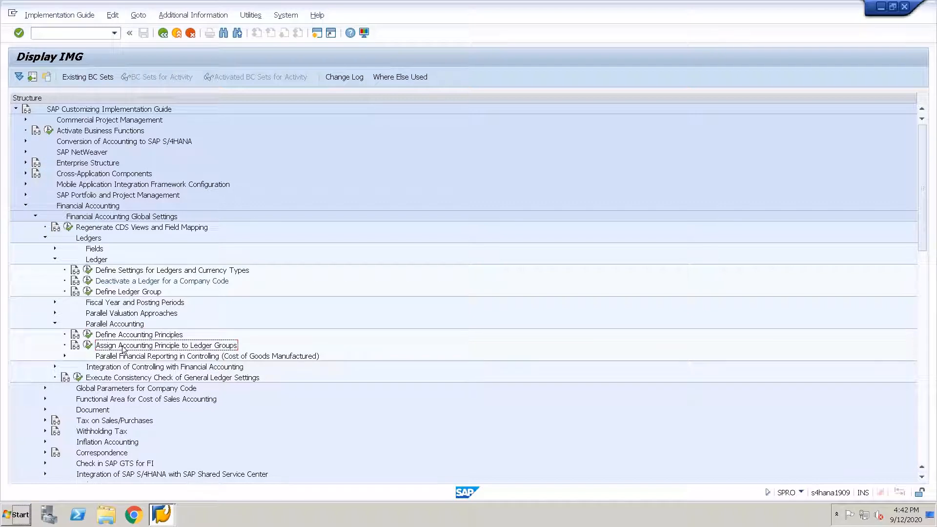
{"action": "left_click", "coordinate": [86, 346]}
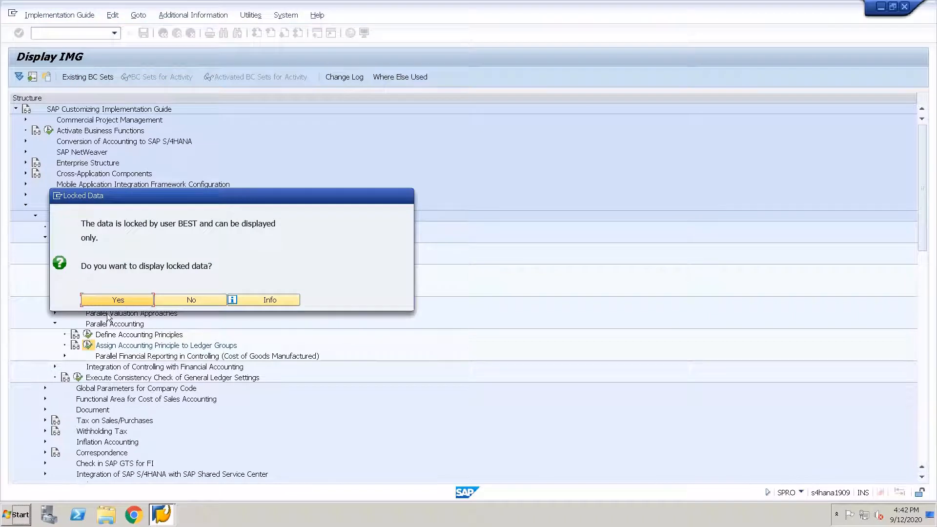
{"action": "left_click", "coordinate": [137, 301]}
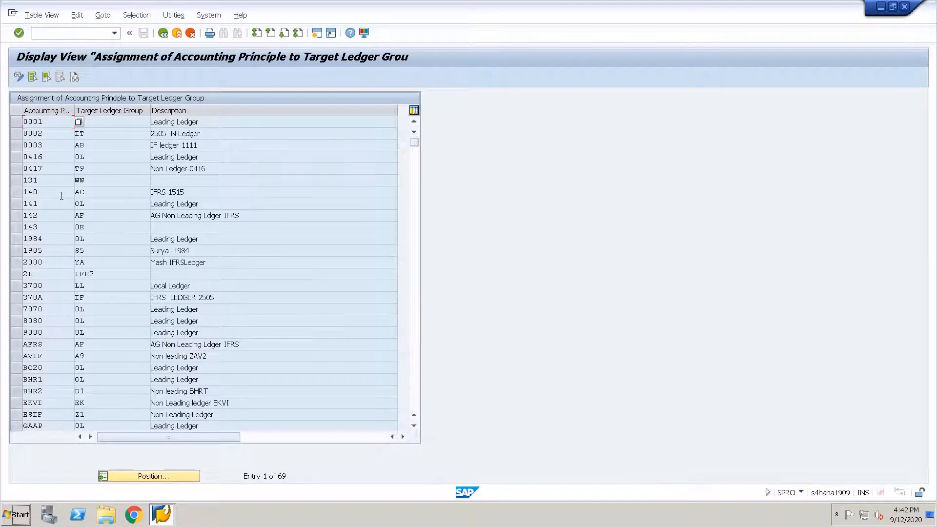
Examine how accounting principles 1985 and 3700 are paired with their target ledger groups.
{"action": "left_click_drag", "start_coordinate": [89, 251], "coordinate": [12, 252]}
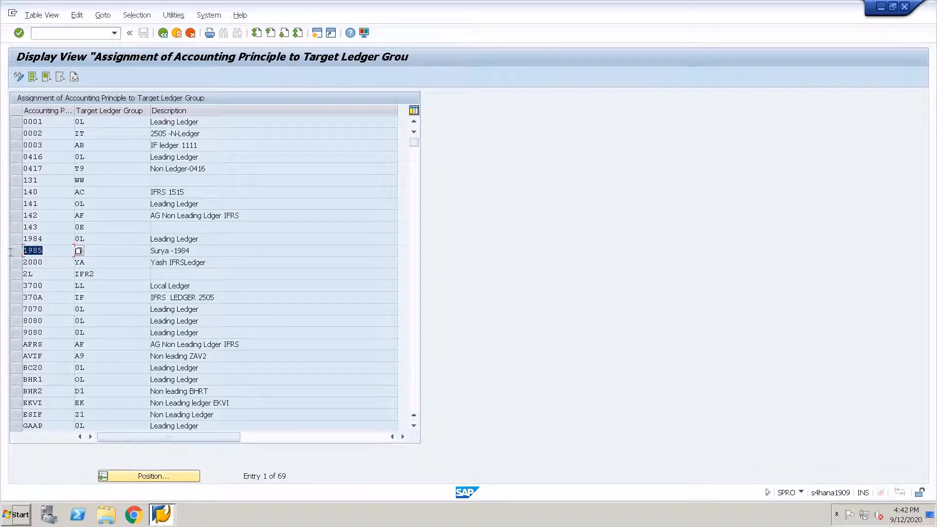
{"action": "left_click", "coordinate": [92, 249]}
{"action": "left_click_drag", "start_coordinate": [93, 248], "coordinate": [72, 248]}
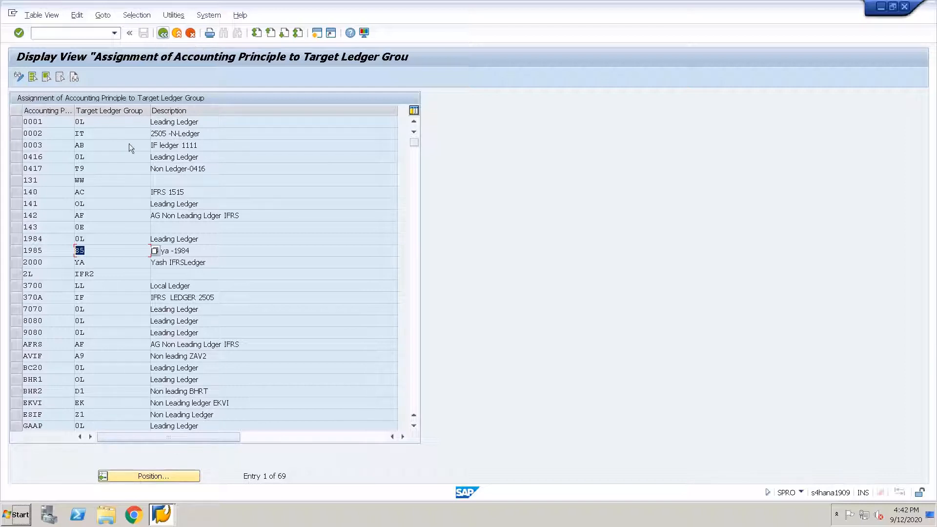
{"action": "left_click", "coordinate": [78, 286]}
{"action": "double_click", "coordinate": [79, 285]}
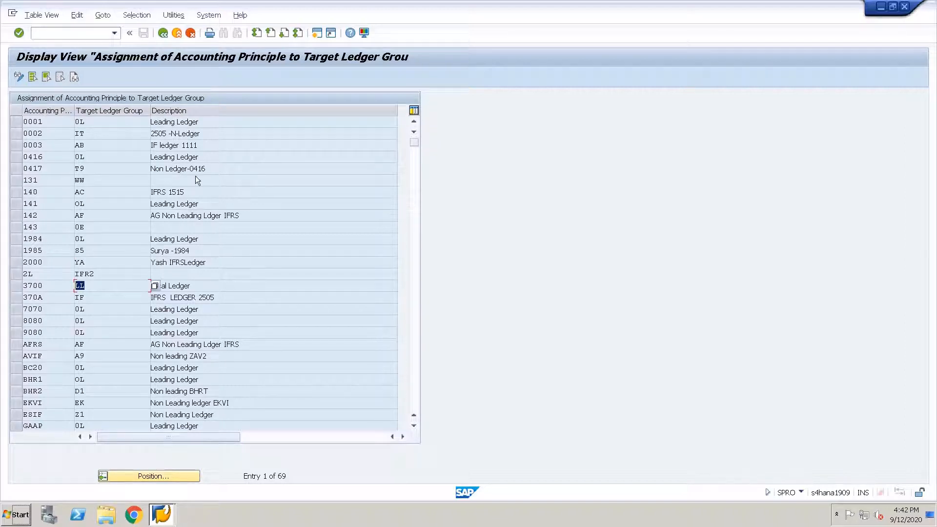
{"action": "left_click", "coordinate": [95, 287]}
{"action": "double_click", "coordinate": [62, 285]}
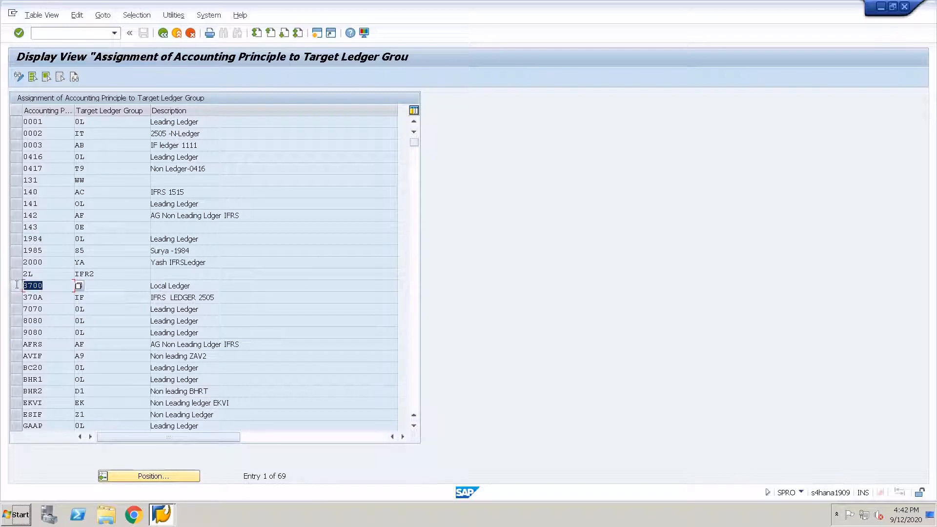
{"action": "left_click", "coordinate": [99, 286]}
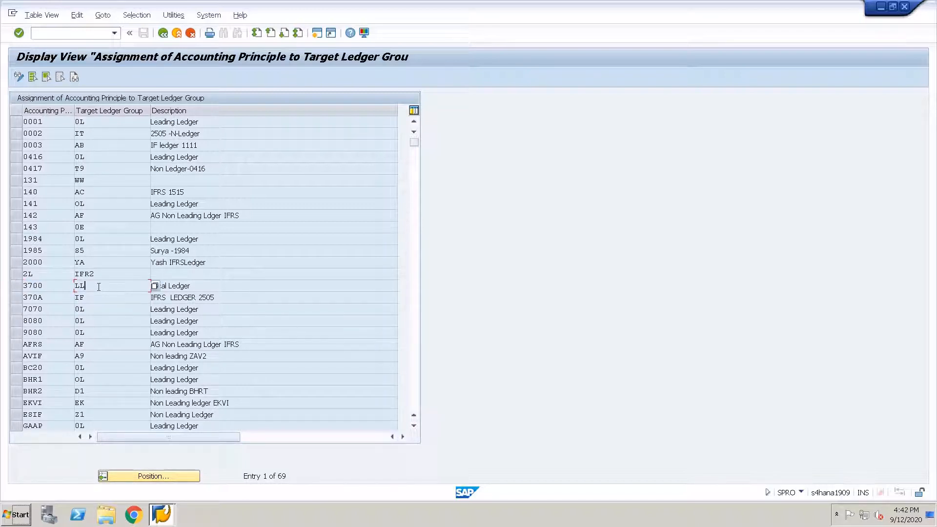
Switch the assignment table to change mode and add a new entry assigning accounting principle AVP1 to target ledger group 01.
{"action": "left_click", "coordinate": [19, 77]}
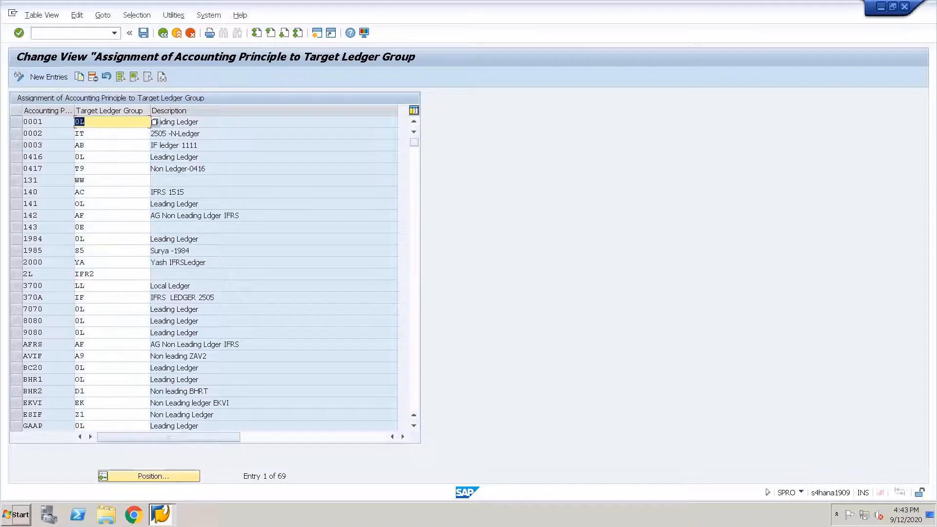
{"action": "left_click", "coordinate": [63, 77]}
{"action": "type", "text": "AVP1"}
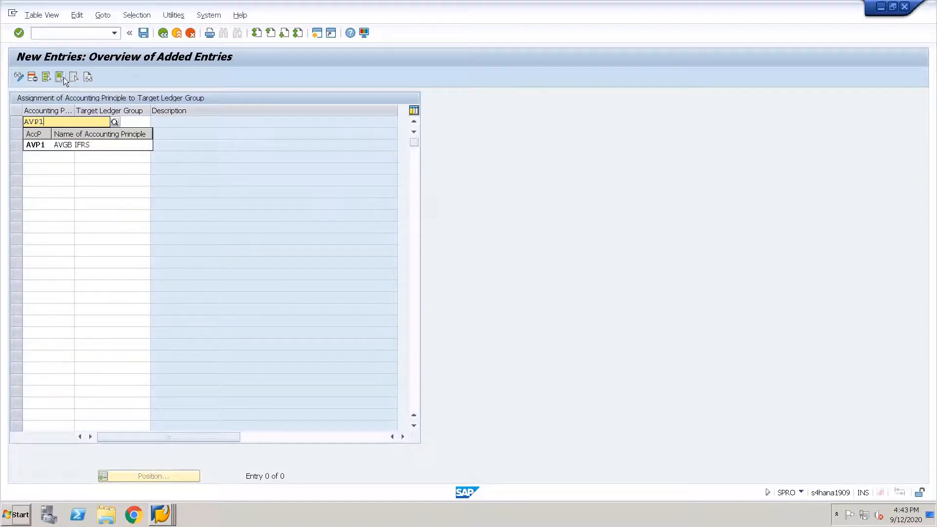
{"action": "key", "text": "Tab"}
{"action": "type", "text": "01"}
{"action": "key", "text": "Tab"}
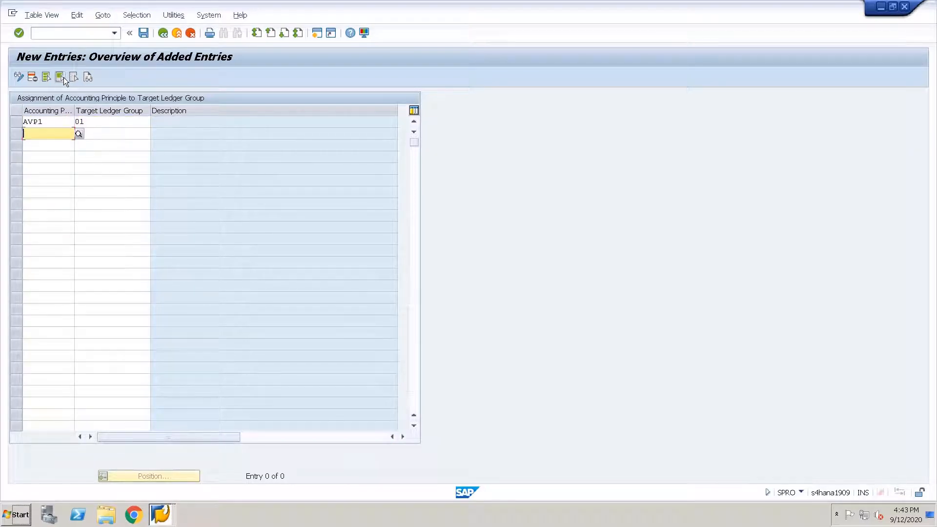
Add entries assigning accounting principle AVP2 to target ledger group V1 and AVP3 to V2.
{"action": "type", "text": "avp2"}
{"action": "key", "text": "Tab"}
{"action": "type", "text": "v1"}
{"action": "key", "text": "Tab"}
{"action": "type", "text": "avp3"}
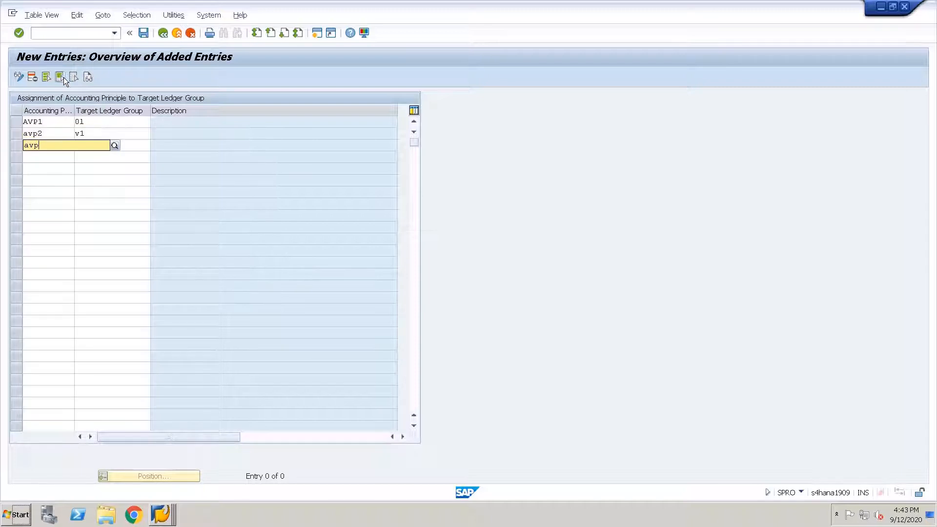
{"action": "key", "text": "Tab"}
{"action": "type", "text": "v2"}
{"action": "key", "text": "Tab"}
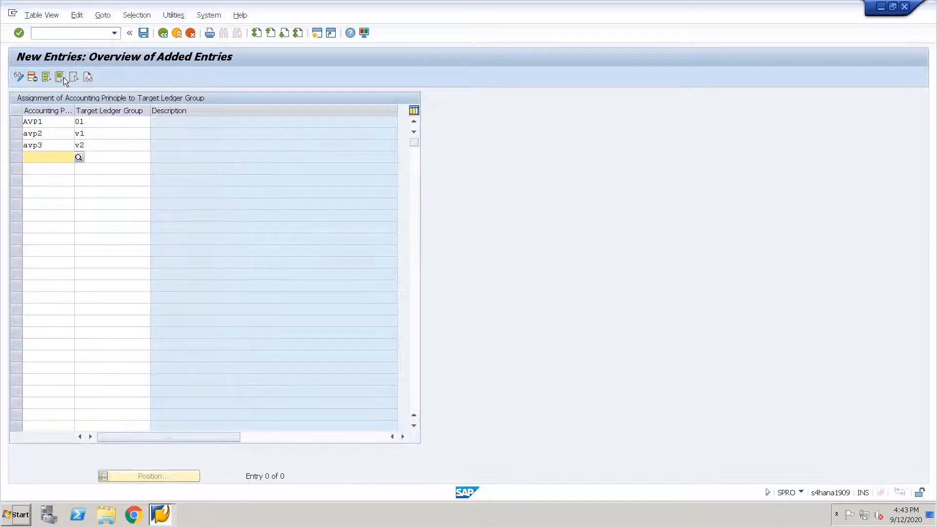
Add an entry assigning accounting principle AVP4 to target ledger group V3.
{"action": "type", "text": "avp4"}
{"action": "key", "text": "Tab"}
{"action": "type", "text": "v3"}
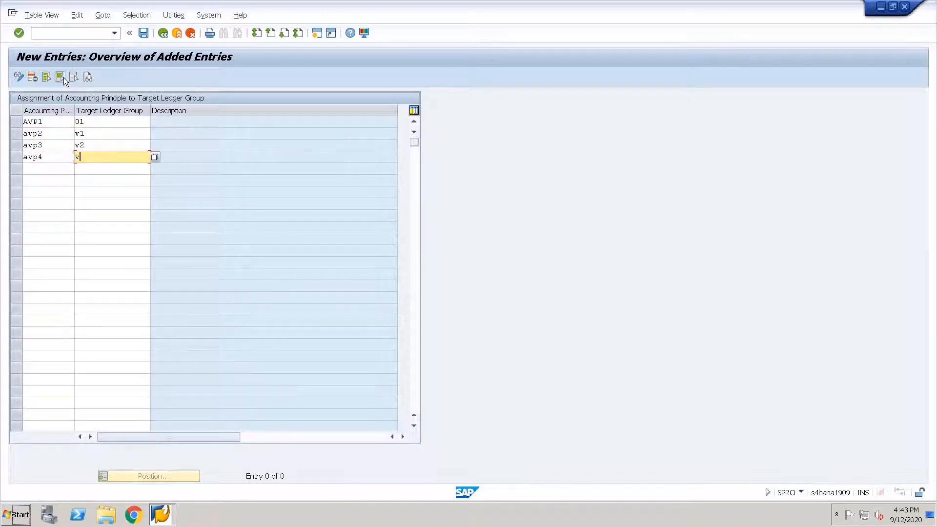
{"action": "key", "text": "Tab"}
Try to add a further entry assigning accounting principle AVP4 to target ledger group V4.
{"action": "type", "text": "avp4"}
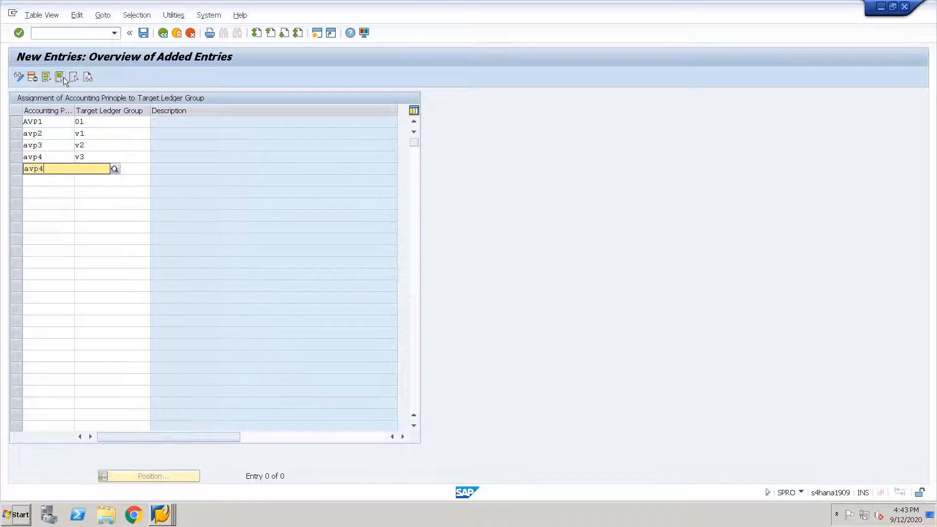
{"action": "key", "text": "Tab"}
{"action": "type", "text": "v4"}
{"action": "key", "text": "Return"}
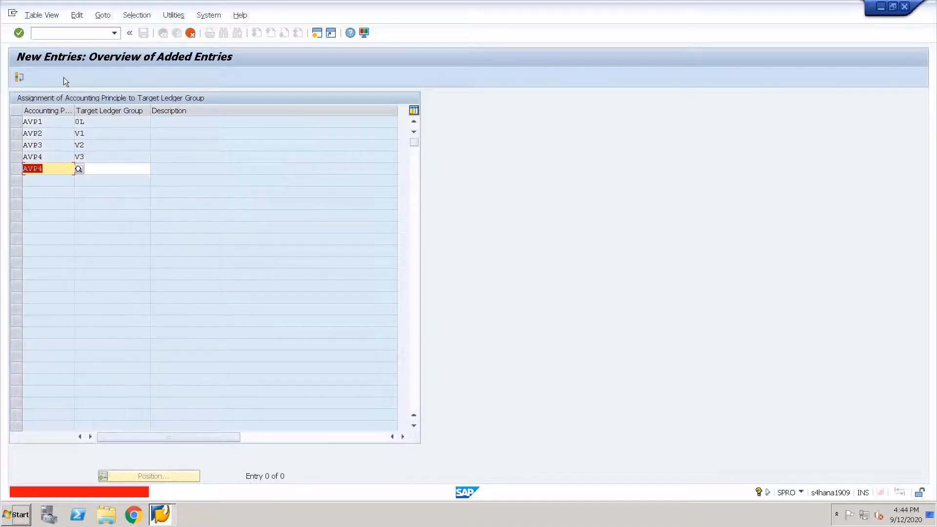
Replace the fifth entry's accounting principle with 0001, chosen from the list of available principles.
{"action": "left_click", "coordinate": [59, 168]}
{"action": "key", "text": "BackSpace"}
{"action": "key", "text": "BackSpace"}
{"action": "key", "text": "BackSpace"}
{"action": "key", "text": "BackSpace"}
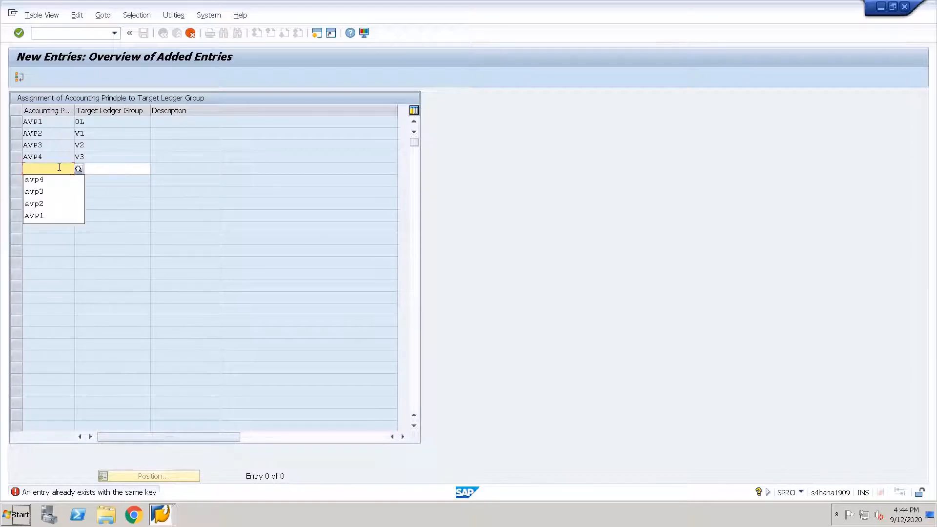
{"action": "key", "text": "F4"}
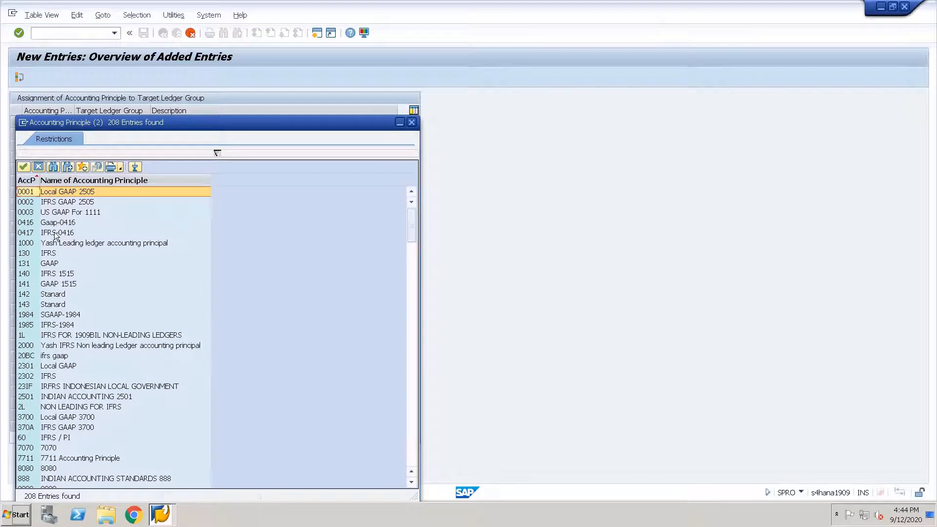
{"action": "double_click", "coordinate": [58, 192]}
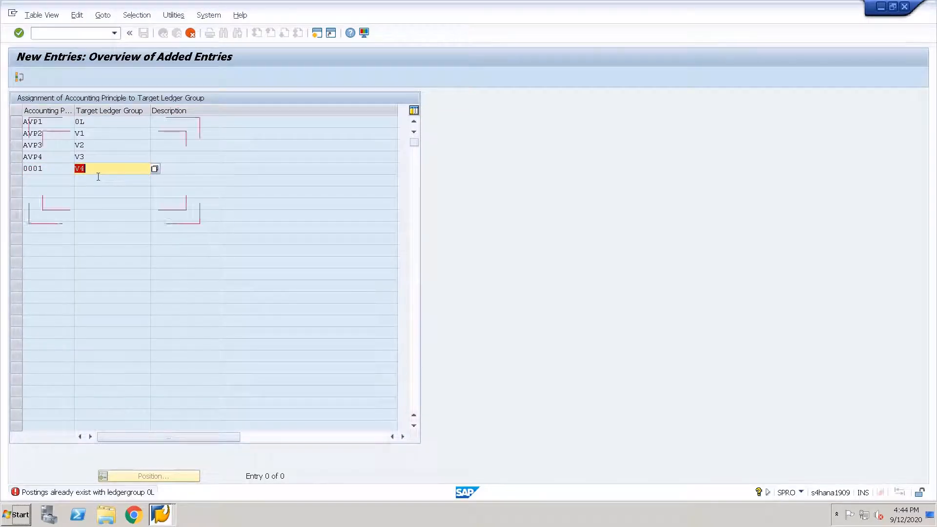
Try target ledger group V3 for the entry with accounting principle 0001, and cancel editing to discard that entry.
{"action": "left_click", "coordinate": [98, 172]}
{"action": "double_click", "coordinate": [98, 172]}
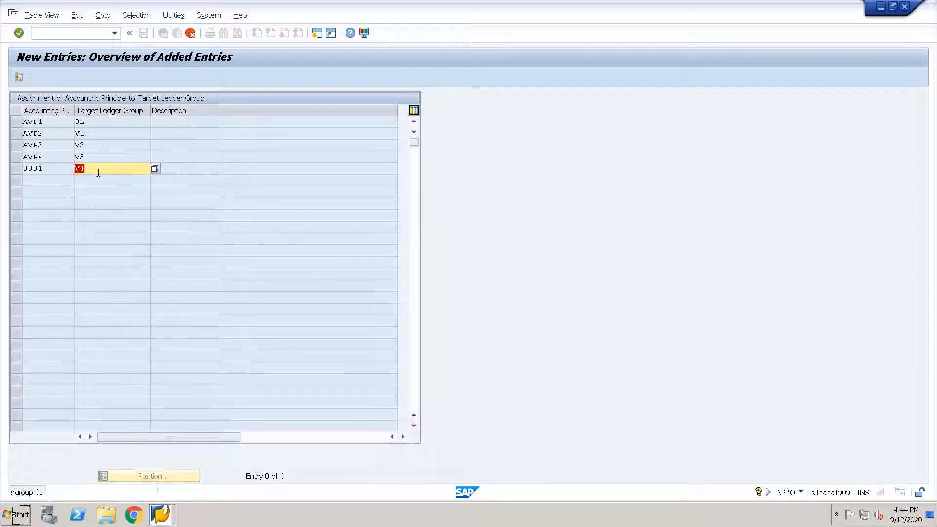
{"action": "key", "text": "BackSpace"}
{"action": "key", "text": "Return"}
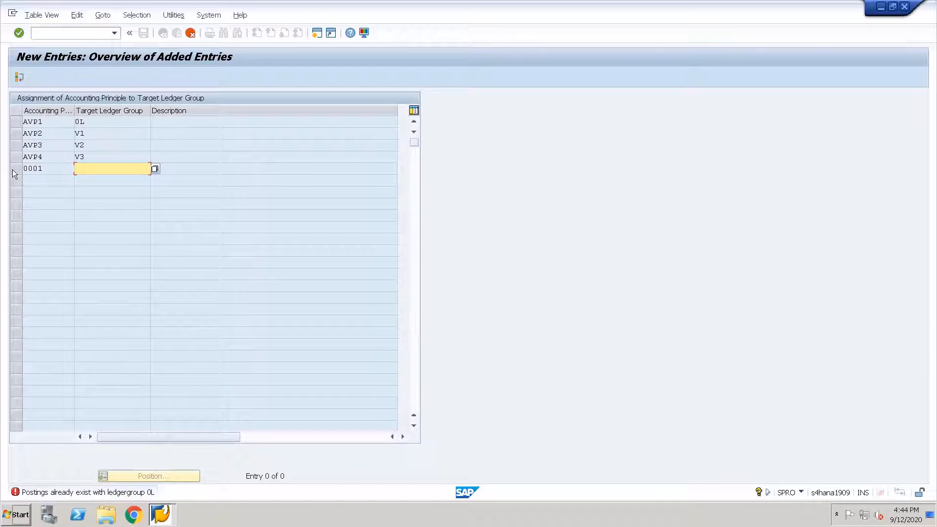
{"action": "type", "text": "V3"}
{"action": "key", "text": "Return"}
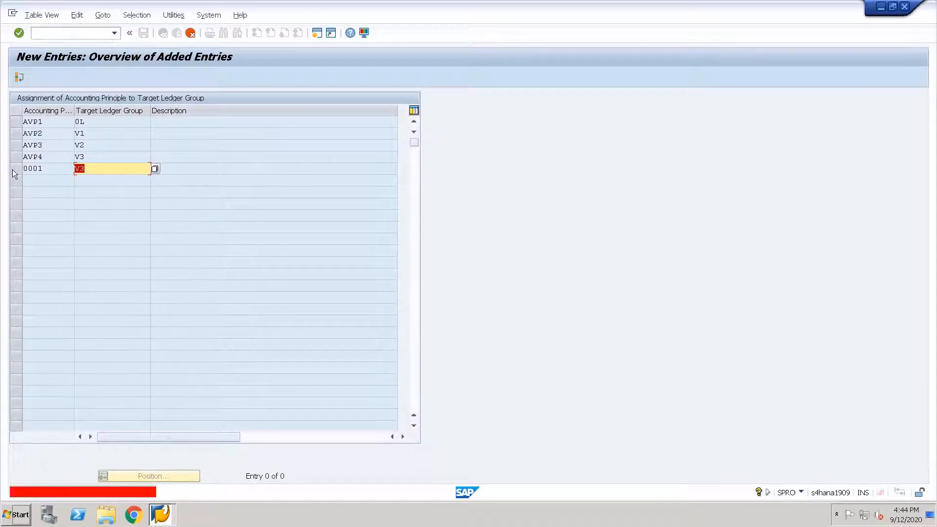
{"action": "key", "text": "F12"}
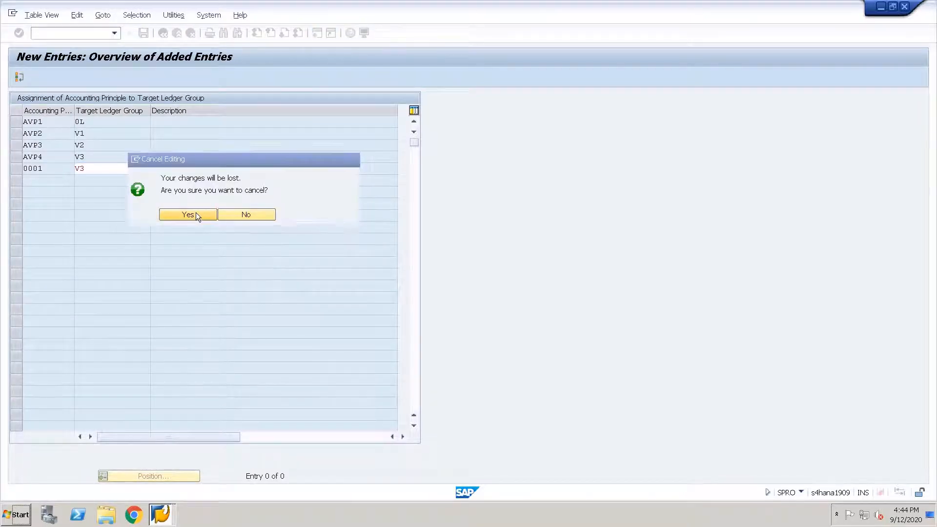
{"action": "left_click", "coordinate": [194, 214]}
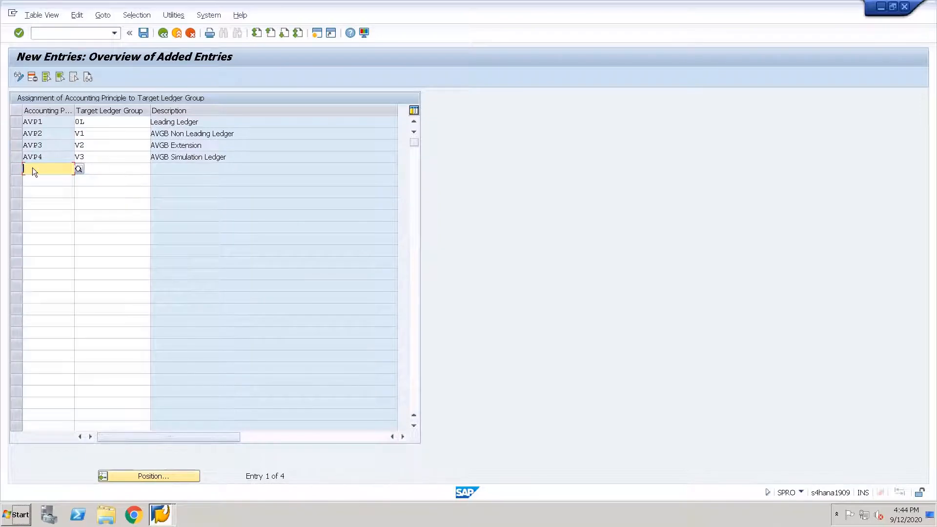
Save the four accounting principle assignments and return to the implementation guide.
{"action": "left_click", "coordinate": [126, 166]}
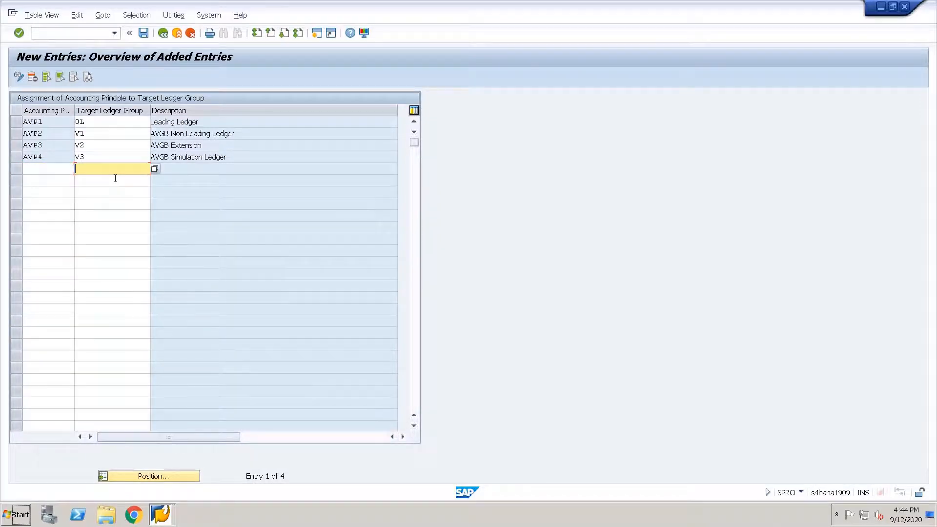
{"action": "key", "text": "ctrl+s"}
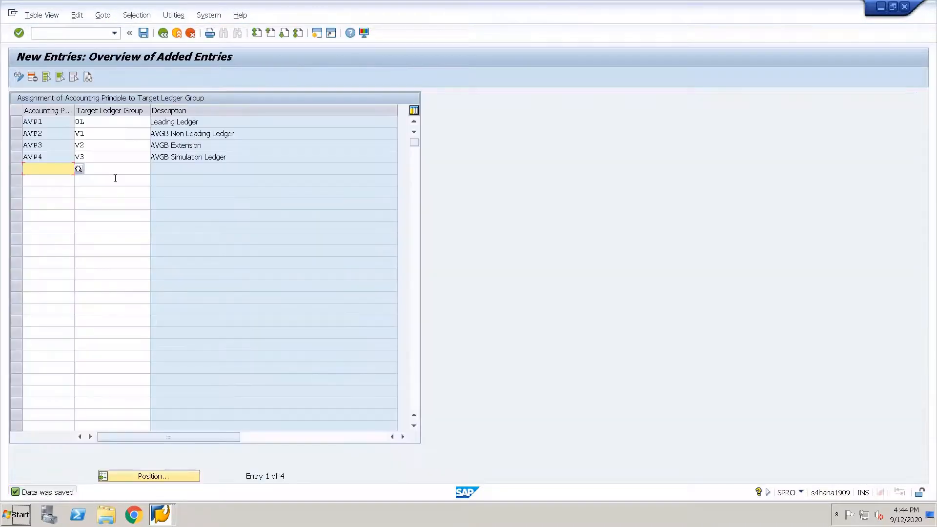
{"action": "key", "text": "F3"}
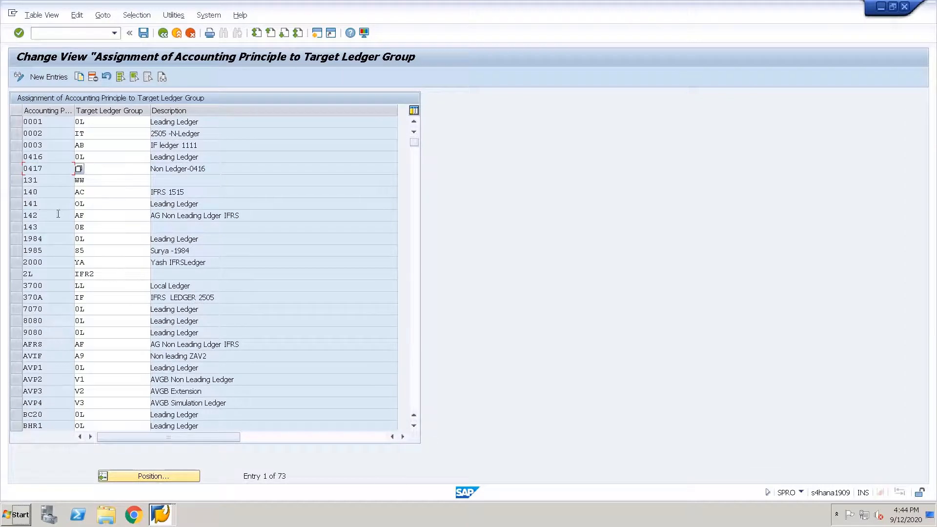
{"action": "key", "text": "F3"}
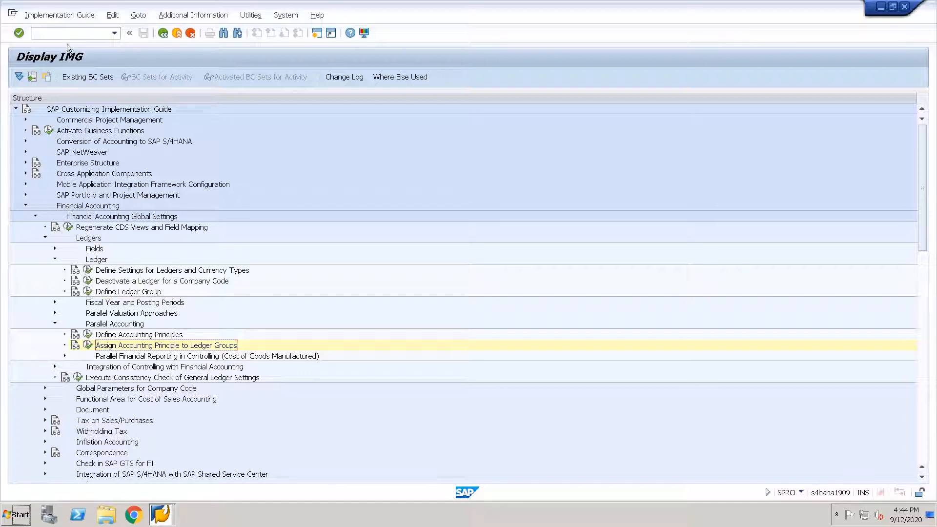
Open the settings for ledgers and currency types and position the ledger list at V4.
{"action": "left_click", "coordinate": [88, 271]}
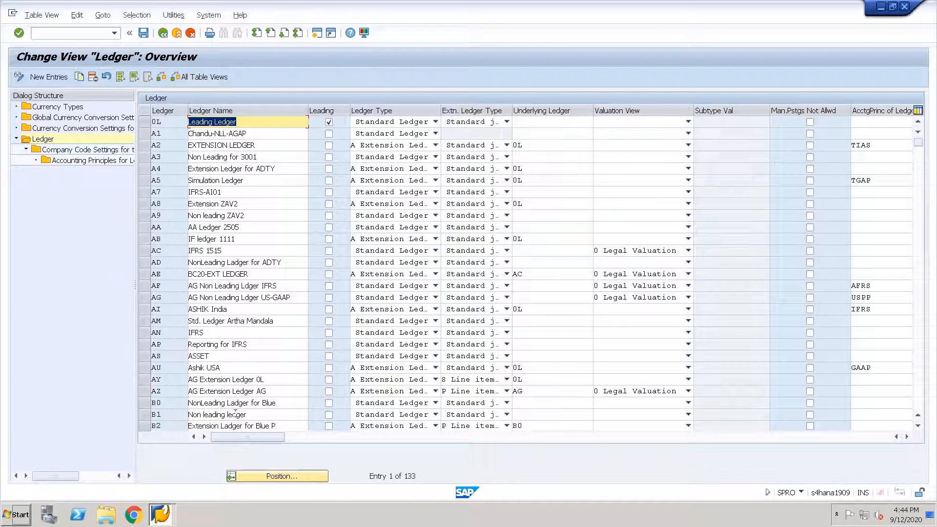
{"action": "left_click", "coordinate": [259, 478]}
{"action": "type", "text": "v4"}
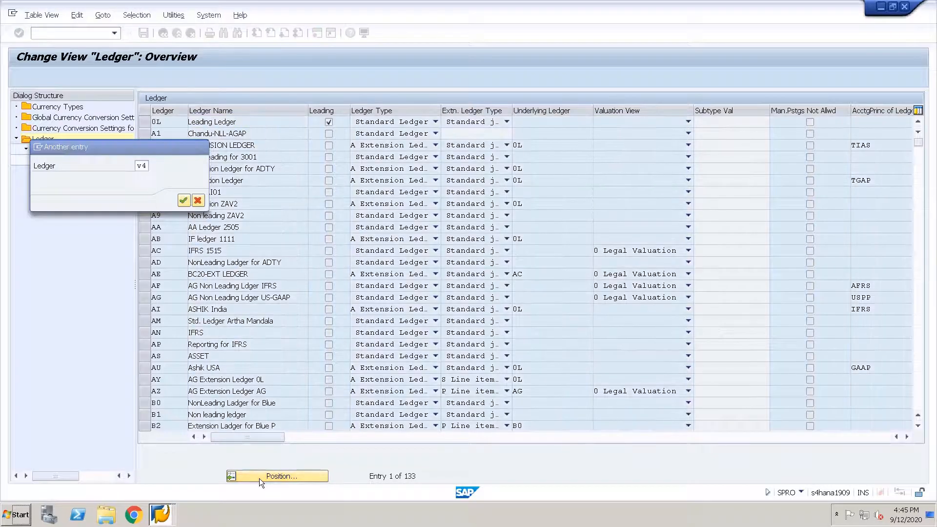
{"action": "key", "text": "Return"}
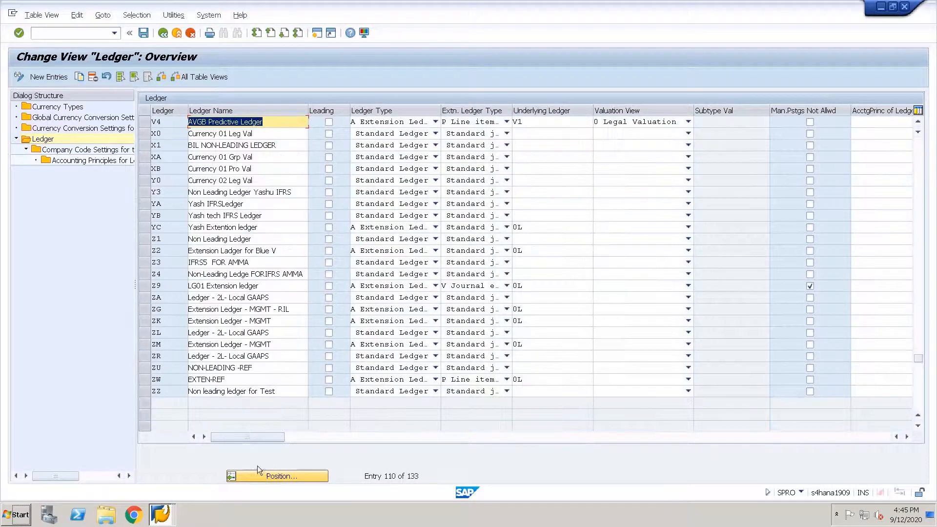
Select ledger V4 and check the accounting principle in its company code settings for AVGB.
{"action": "left_click", "coordinate": [145, 122]}
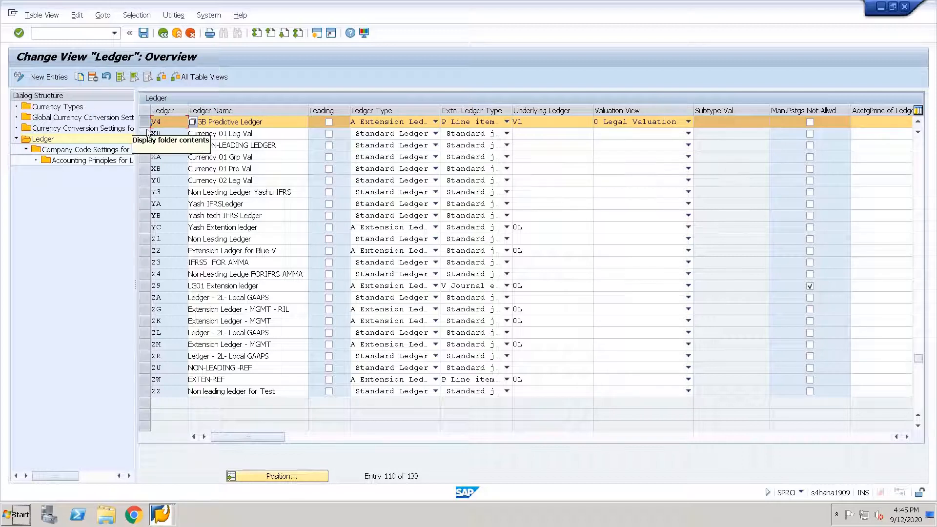
{"action": "double_click", "coordinate": [175, 122]}
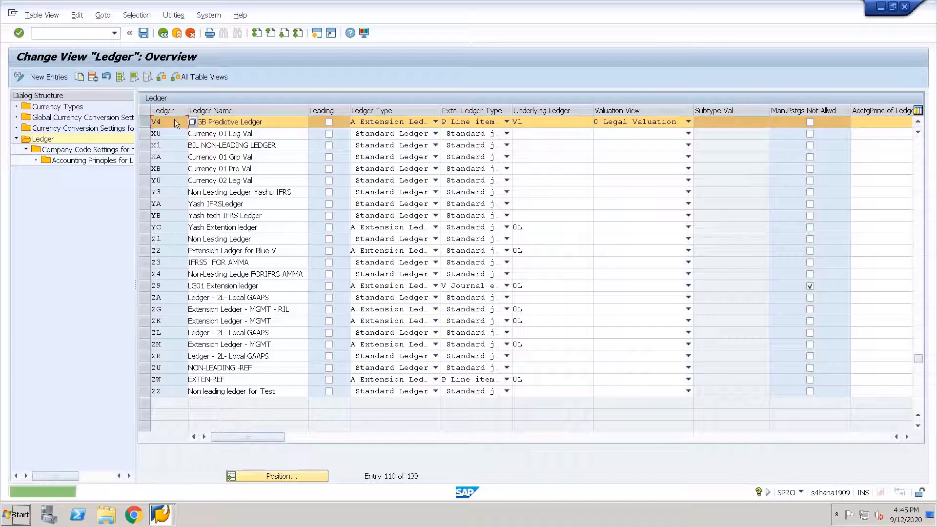
{"action": "left_click", "coordinate": [145, 123]}
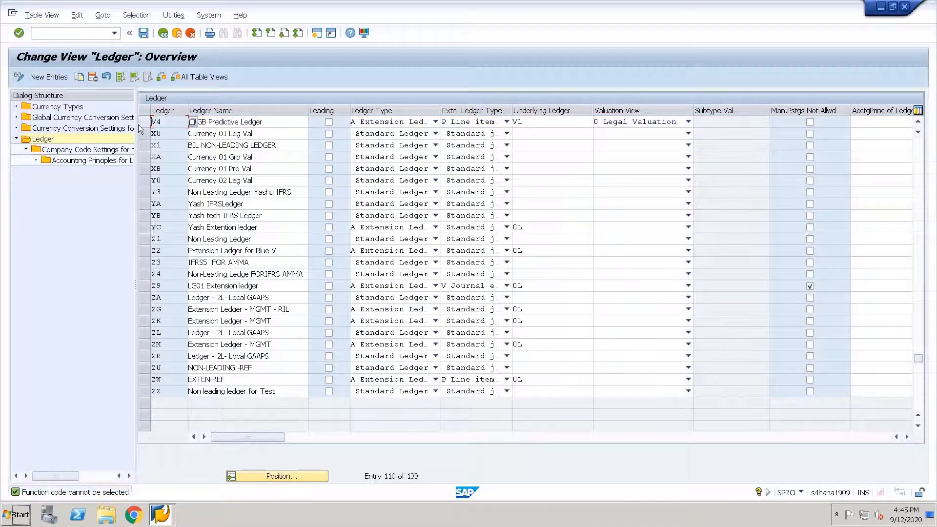
{"action": "left_click", "coordinate": [144, 122]}
{"action": "double_click", "coordinate": [88, 150]}
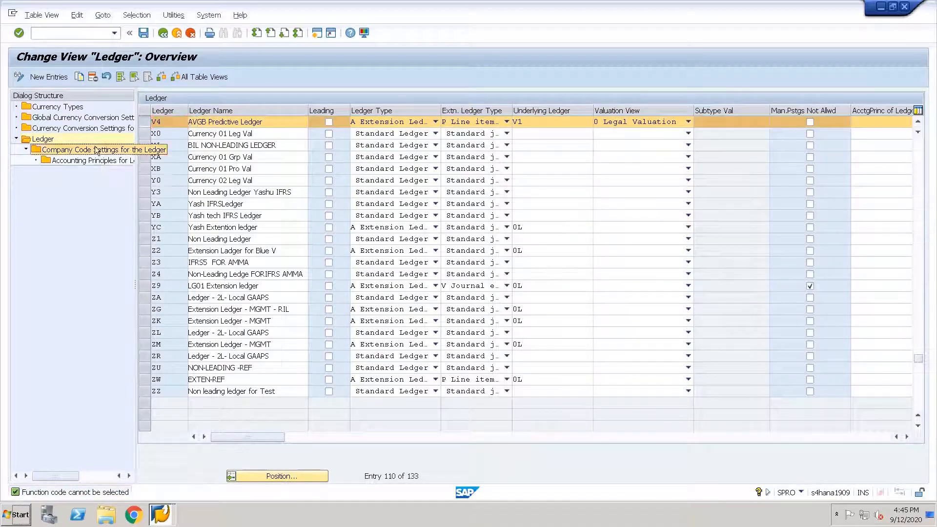
{"action": "key", "text": "Return"}
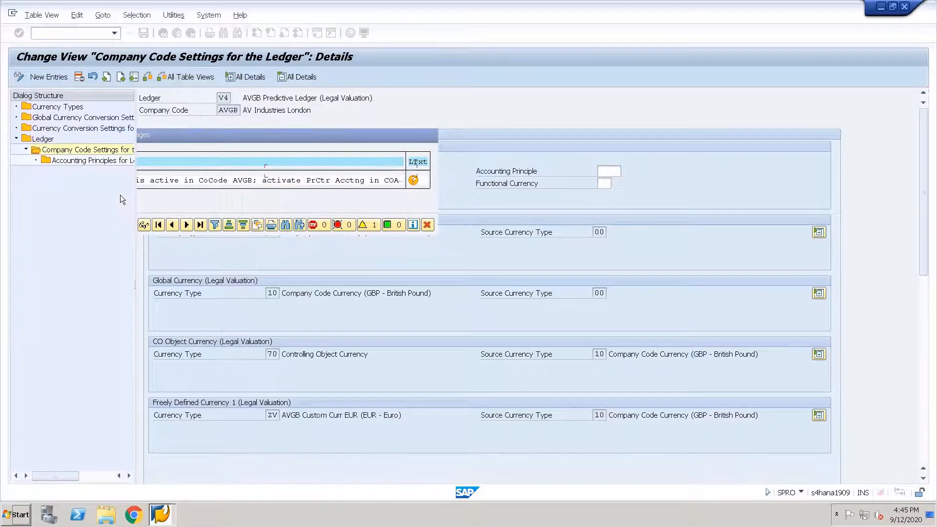
{"action": "double_click", "coordinate": [82, 162]}
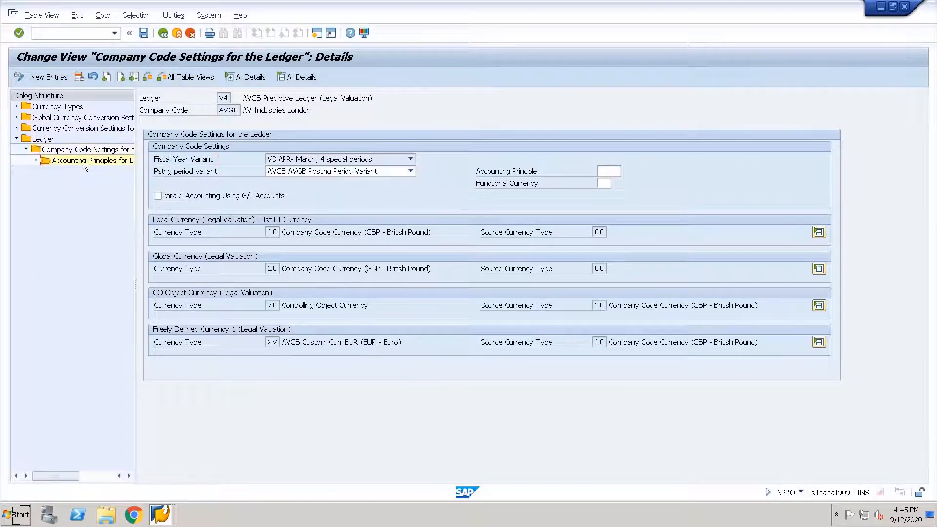
{"action": "left_click", "coordinate": [179, 157]}
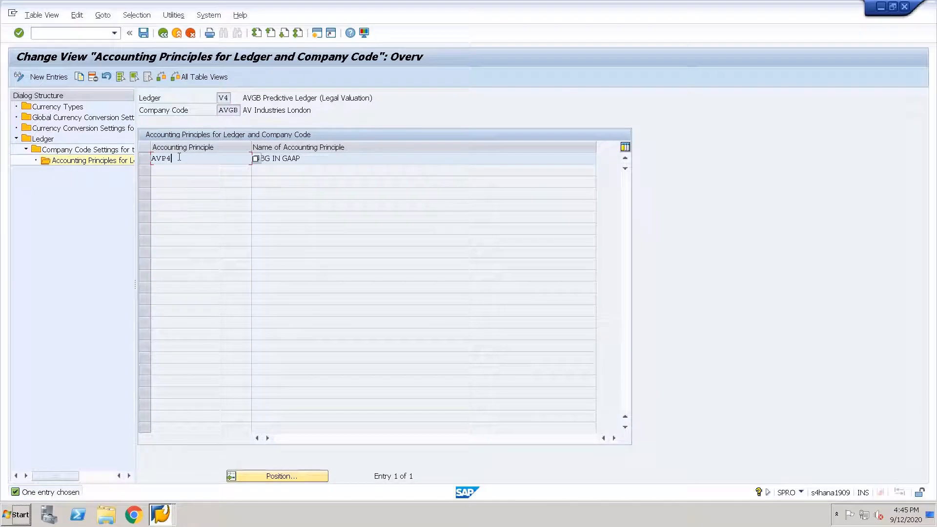
Leave ledger V4's company code settings and return to the implementation guide, acknowledging the messages on the way.
{"action": "key", "text": "F3"}
{"action": "key", "text": "Return"}
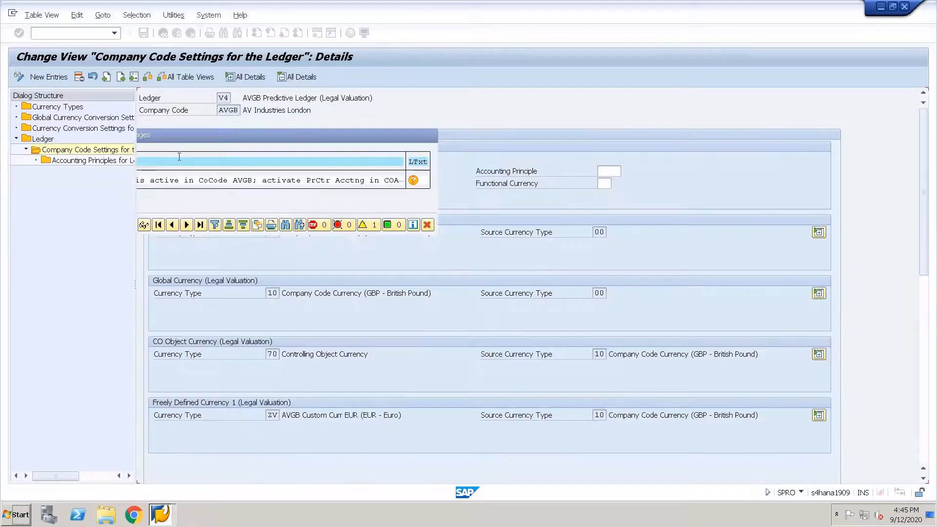
{"action": "key", "text": "F3"}
{"action": "key", "text": "Return"}
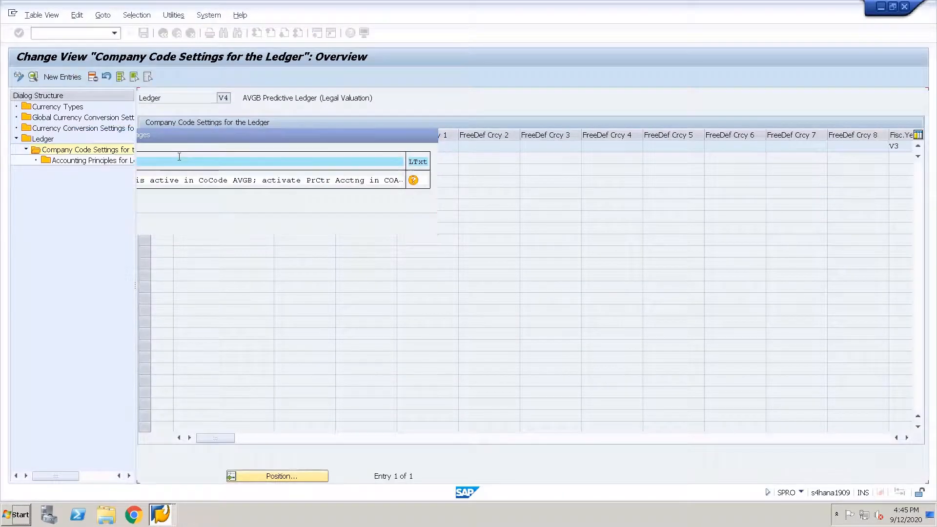
{"action": "key", "text": "F3"}
{"action": "key", "text": "Return"}
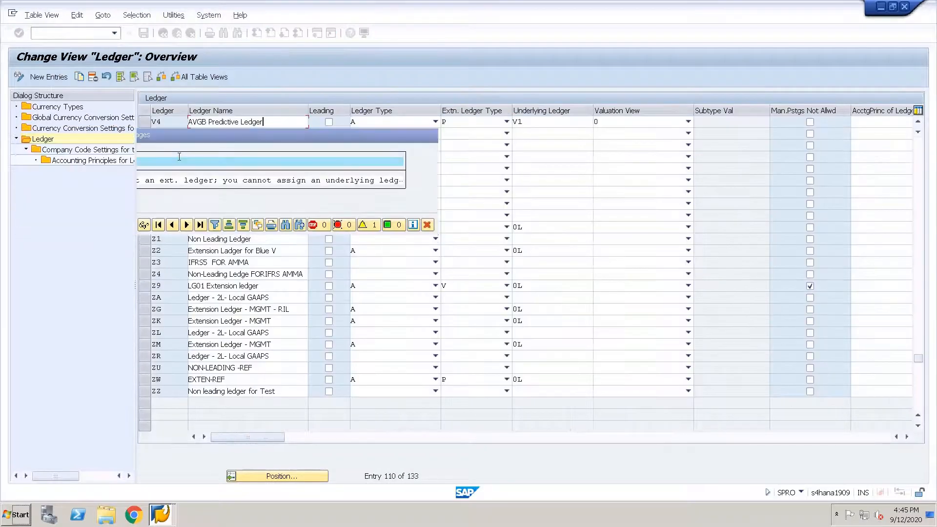
{"action": "key", "text": "F3"}
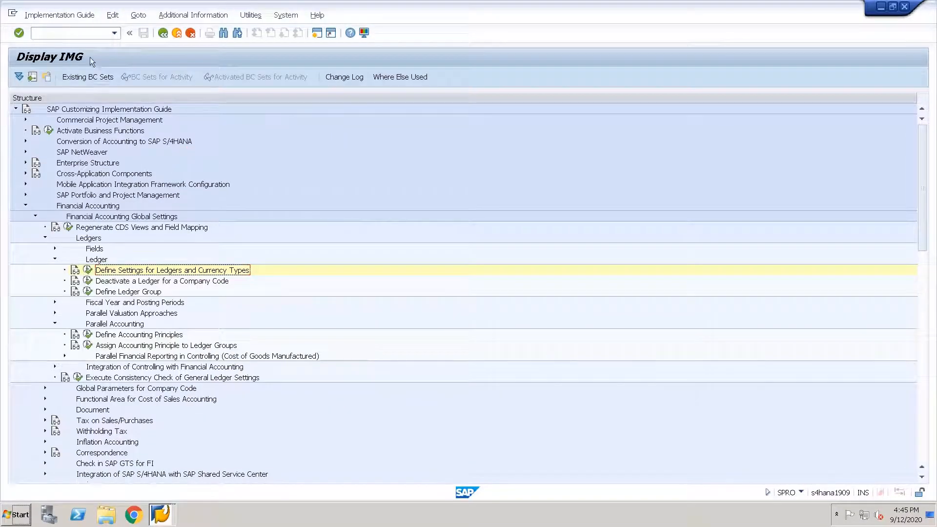
Leave the implementation guide and open central G/L account maintenance with transaction FS00.
{"action": "left_click", "coordinate": [75, 36]}
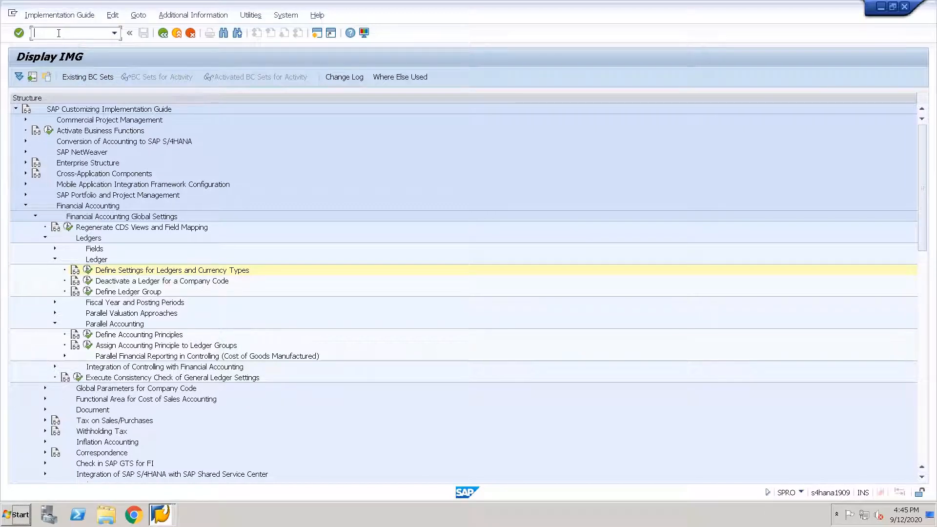
{"action": "key", "text": "F3"}
{"action": "type", "text": "fs00"}
{"action": "key", "text": "Return"}
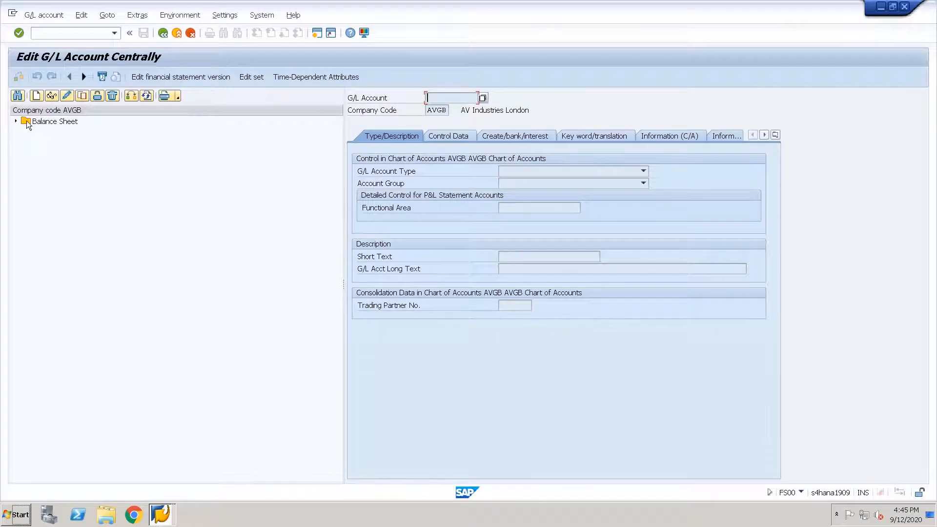
Start creating G/L account A0001 in company code AVGB.
{"action": "left_click", "coordinate": [32, 120]}
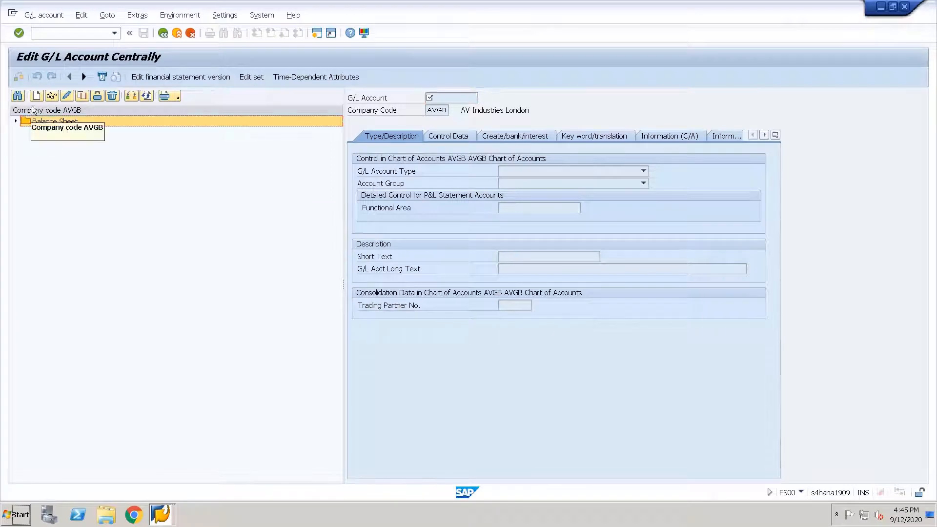
{"action": "left_click", "coordinate": [36, 97]}
{"action": "type", "text": "A0001"}
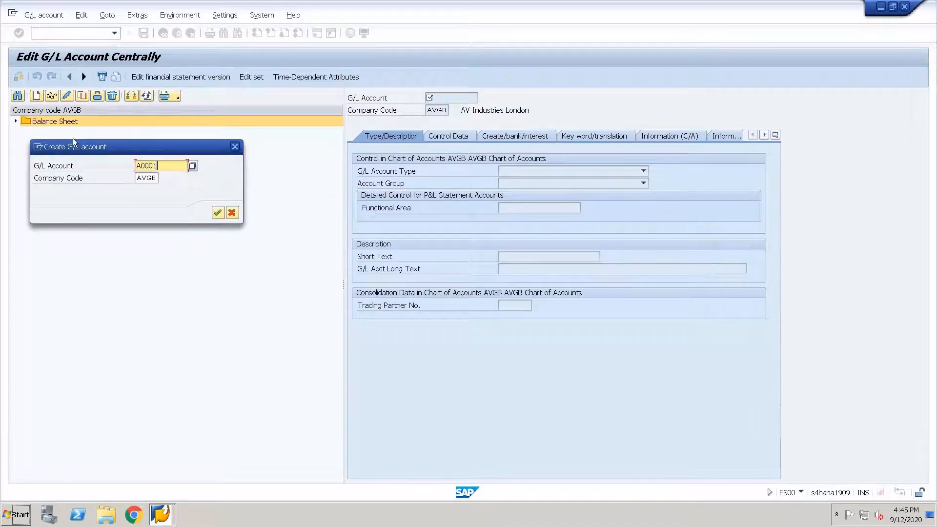
{"action": "key", "text": "Return"}
Classify account A0001 as a Balance Sheet Account in account group ASST Assets.
{"action": "left_click", "coordinate": [644, 171]}
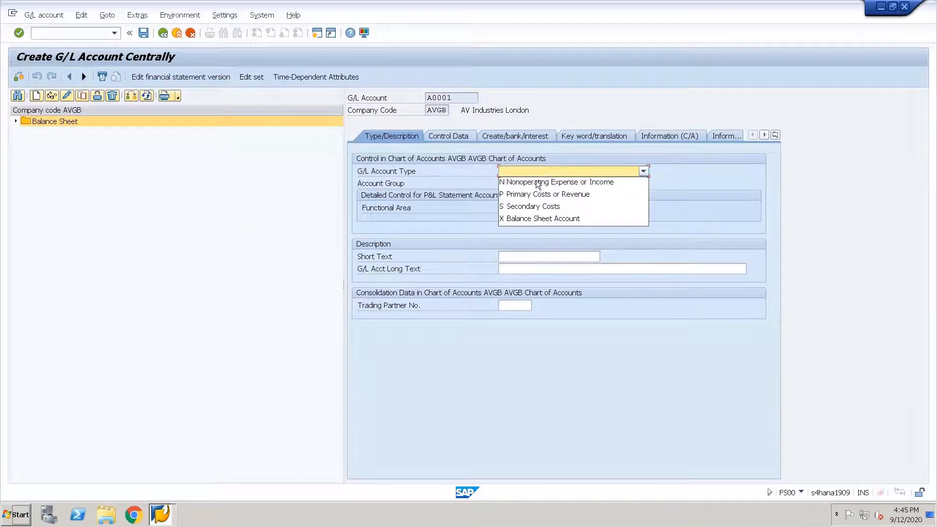
{"action": "left_click", "coordinate": [534, 218]}
{"action": "left_click", "coordinate": [521, 185]}
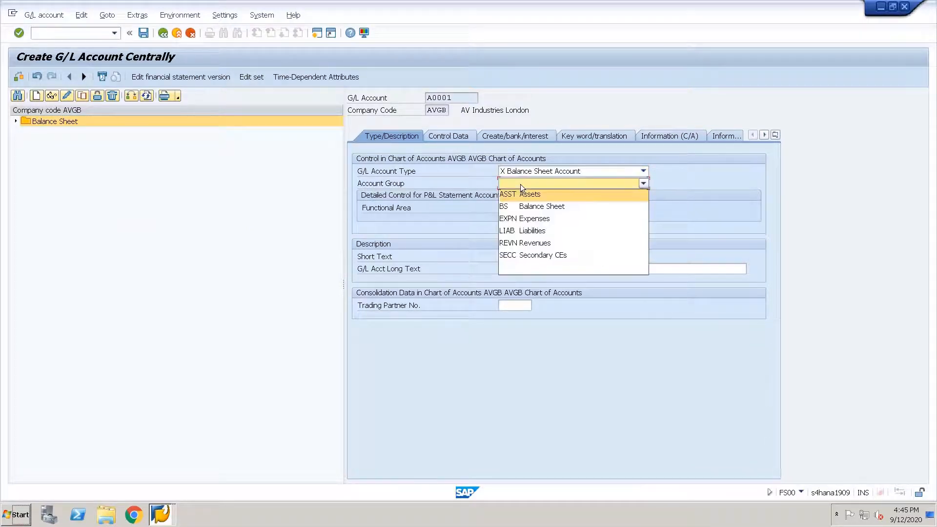
{"action": "left_click", "coordinate": [522, 194]}
Enter "Cash" as the short text and "Cash Account" as the long text of account A0001.
{"action": "left_click", "coordinate": [527, 257]}
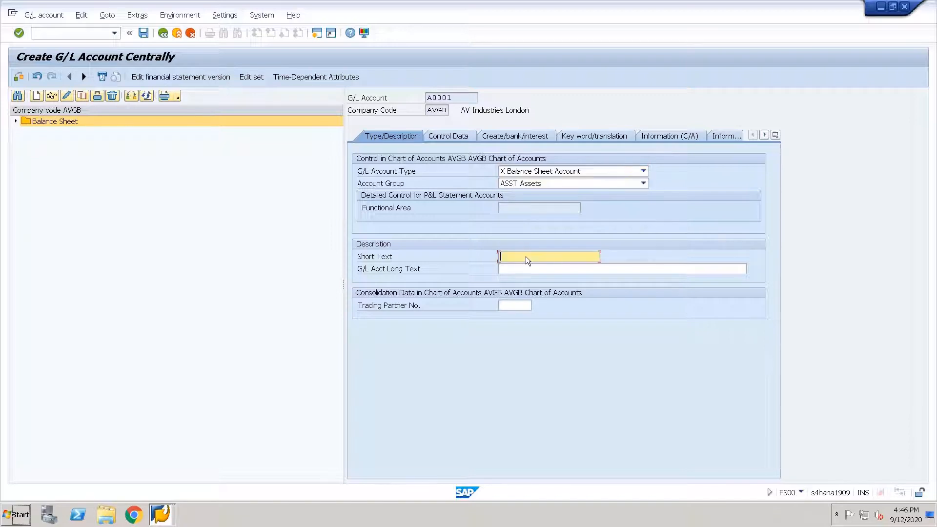
{"action": "type", "text": "Cash"}
{"action": "key", "text": "Tab"}
{"action": "type", "text": "Cash "}
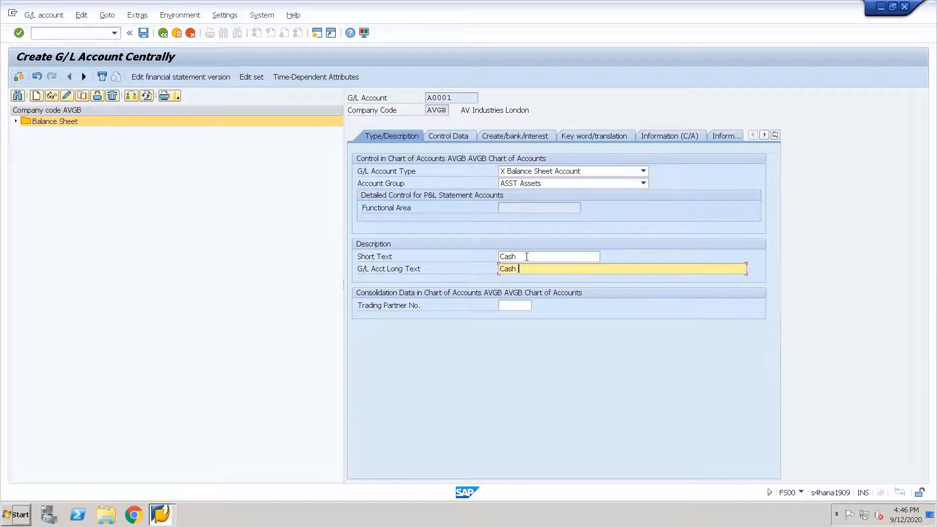
{"action": "type", "text": "Account"}
{"action": "key", "text": "Return"}
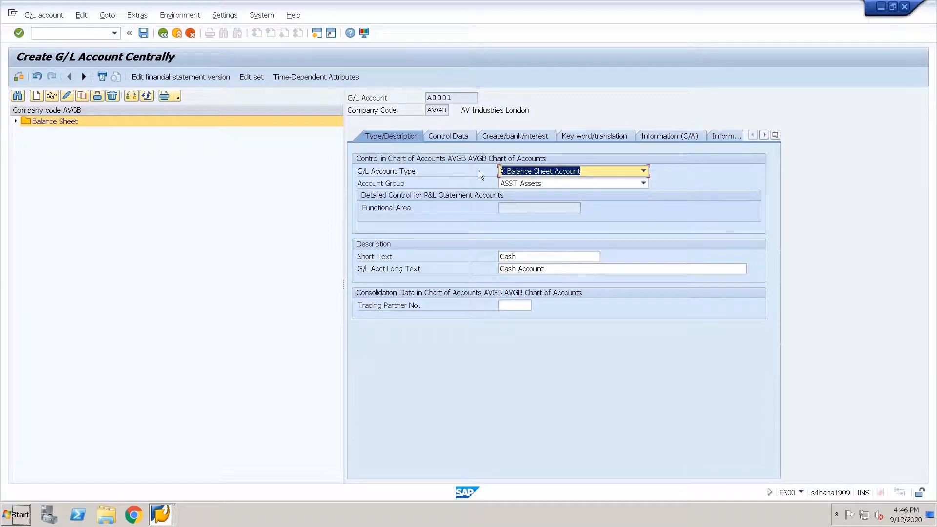
In the control data of account A0001, set the sort key to 001 Posting date.
{"action": "left_click", "coordinate": [454, 136]}
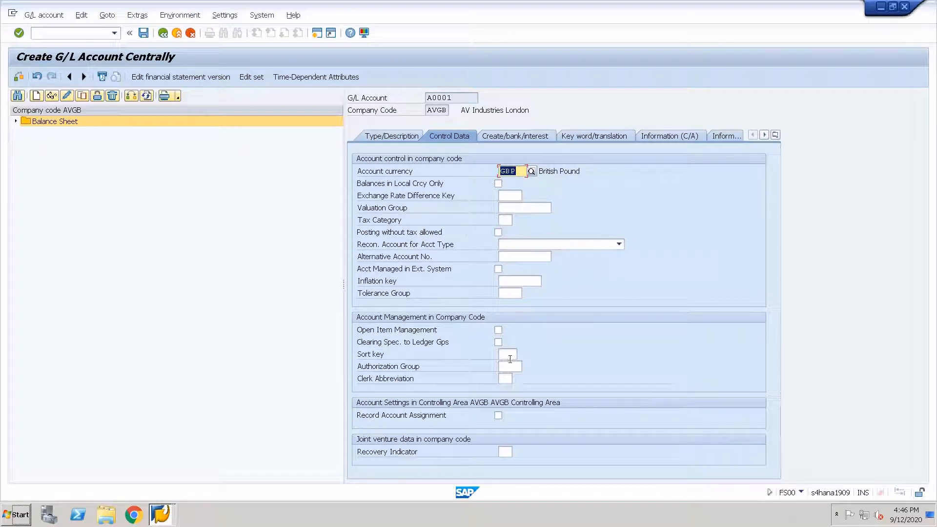
{"action": "left_click", "coordinate": [509, 355]}
{"action": "type", "text": "0"}
{"action": "key", "text": "F4"}
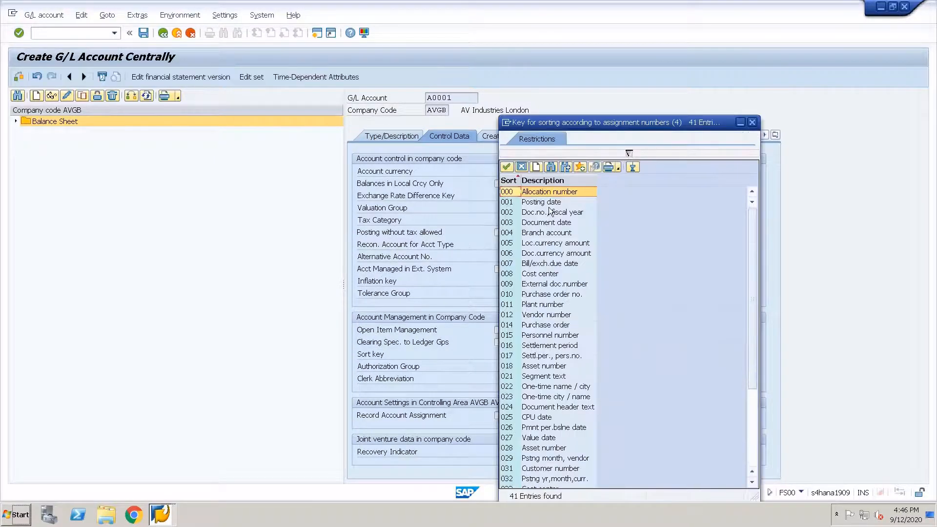
{"action": "left_click", "coordinate": [548, 204]}
{"action": "double_click", "coordinate": [548, 204]}
Assign field status group G005, Bank accounts (obligatory value date), to account A0001 and save the account.
{"action": "left_click", "coordinate": [507, 134]}
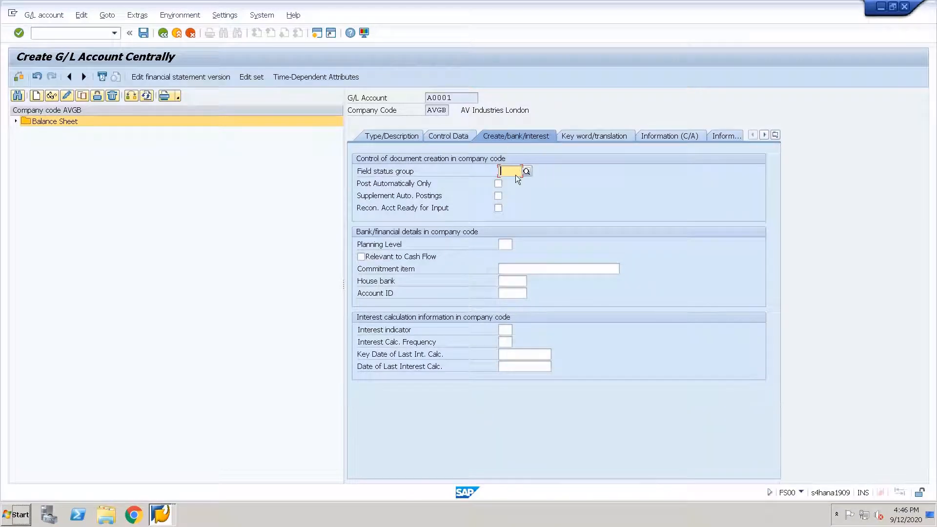
{"action": "key", "text": "F4"}
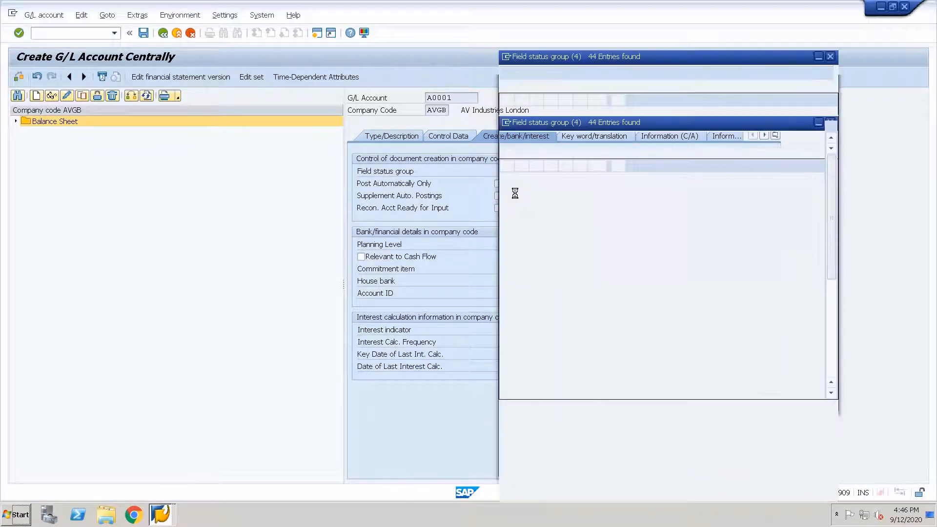
{"action": "left_click", "coordinate": [564, 151]}
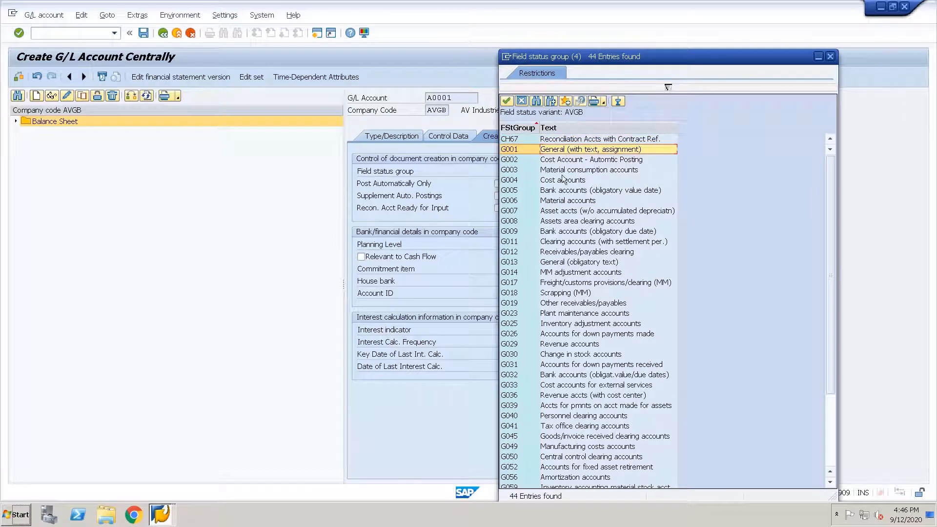
{"action": "left_click", "coordinate": [564, 191]}
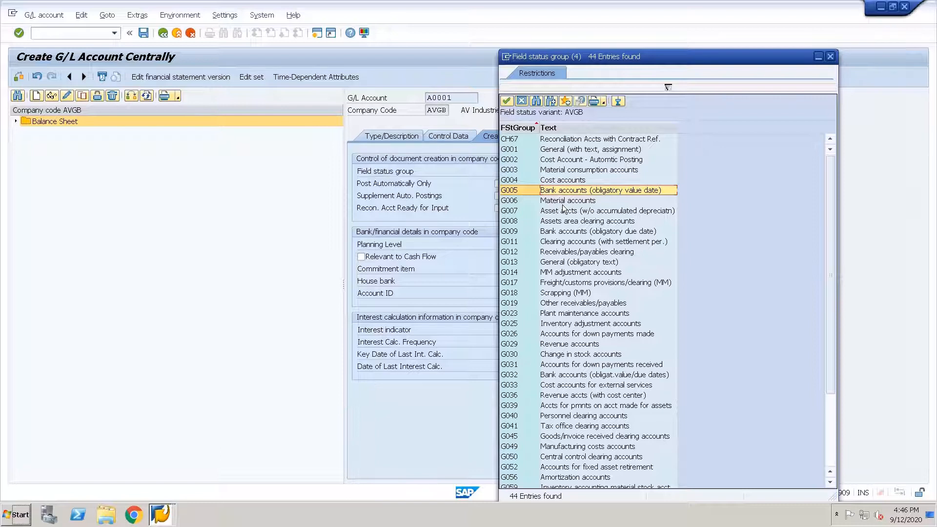
{"action": "key", "text": "Return"}
{"action": "key", "text": "Return"}
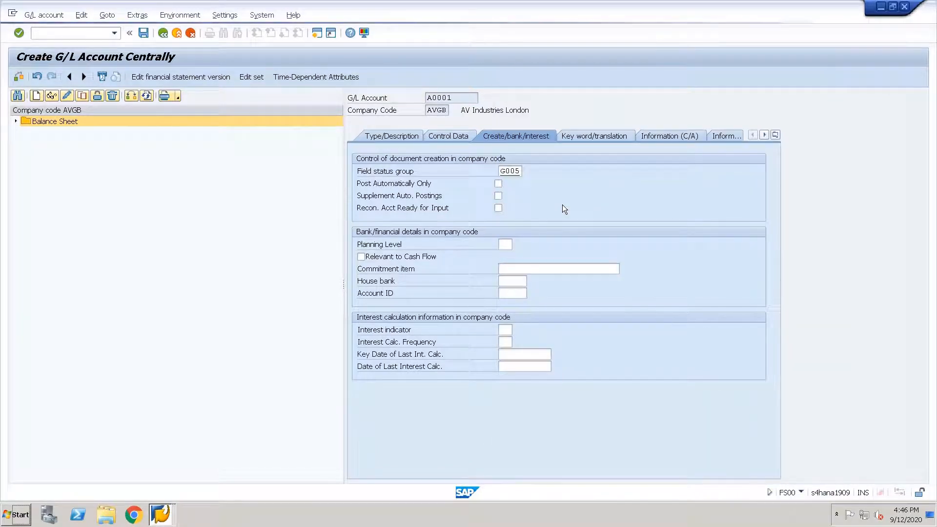
{"action": "key", "text": "ctrl+s"}
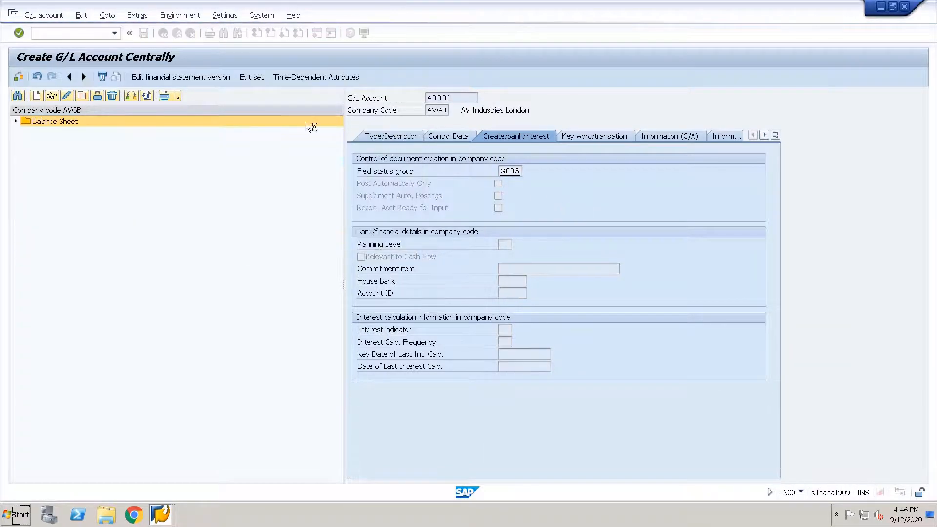
Start creating G/L account E0001 in company code AVGB.
{"action": "left_click", "coordinate": [37, 96]}
{"action": "type", "text": "E0001"}
{"action": "key", "text": "Return"}
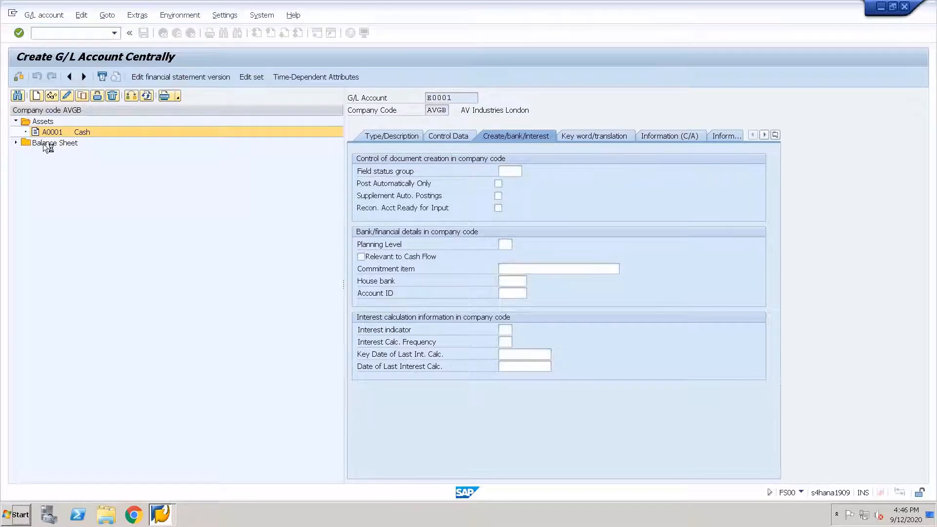
Open the list of available field status groups for account E0001.
{"action": "left_click", "coordinate": [507, 171]}
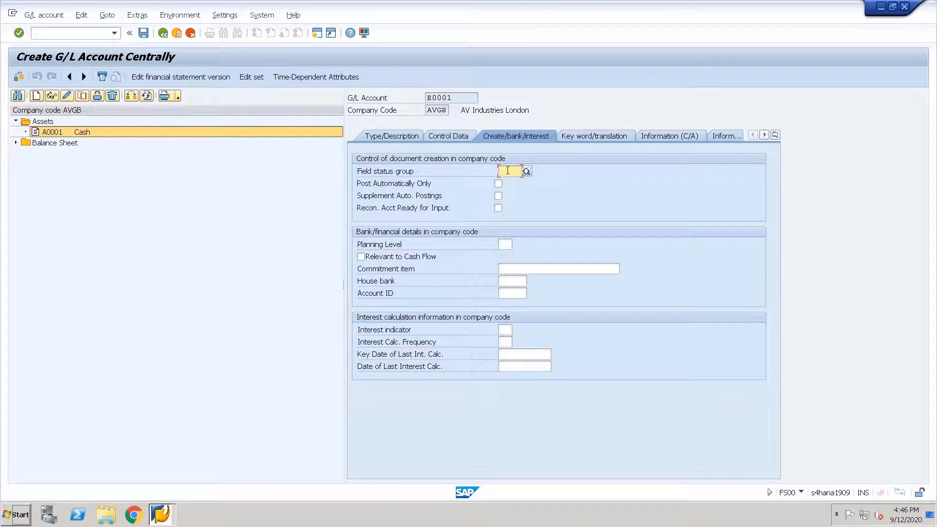
{"action": "left_click", "coordinate": [507, 171]}
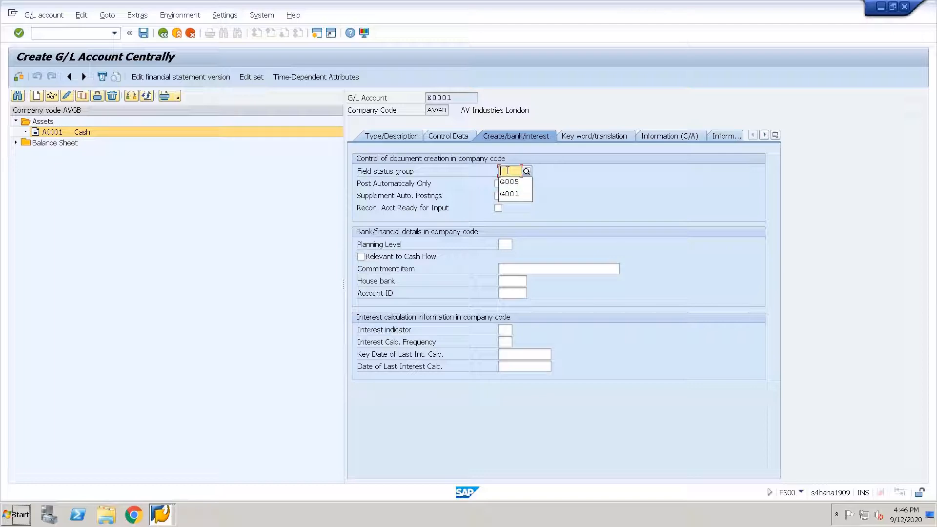
{"action": "left_click", "coordinate": [526, 170]}
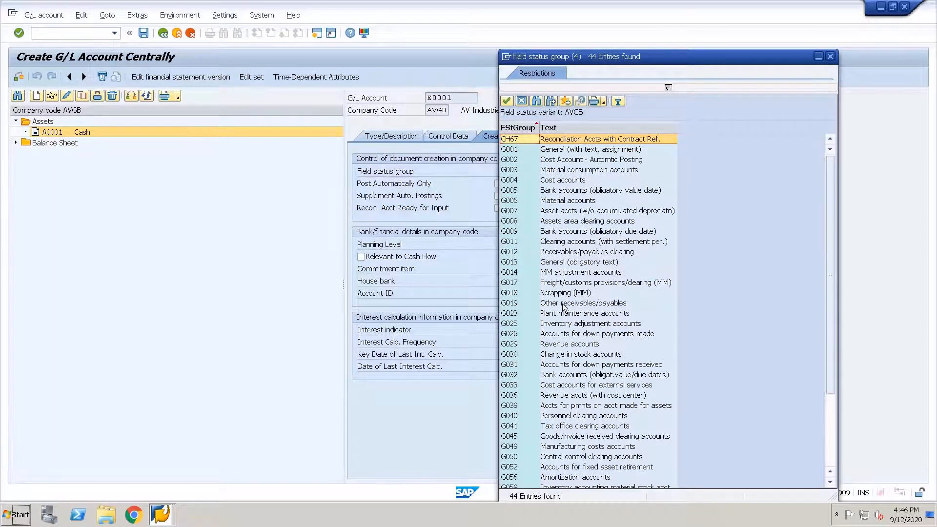
Assign field status group G004, G/L account type P Primary Costs or Revenue, and account group EXPN Expenses to account E0001.
{"action": "double_click", "coordinate": [559, 180]}
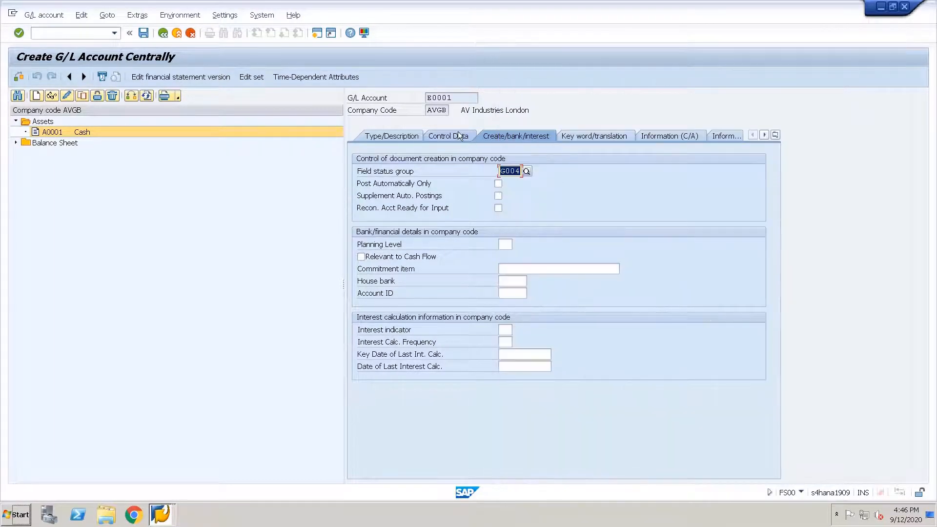
{"action": "left_click", "coordinate": [459, 136]}
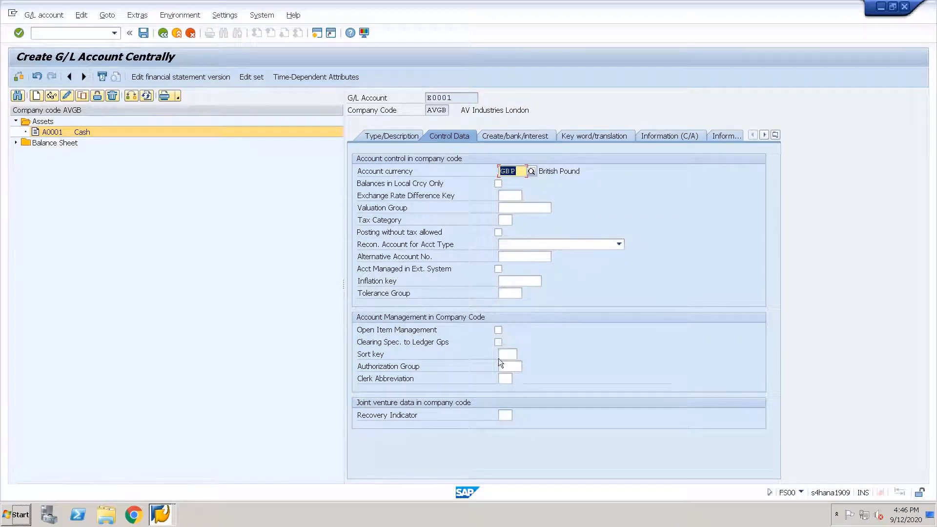
{"action": "left_click", "coordinate": [392, 136]}
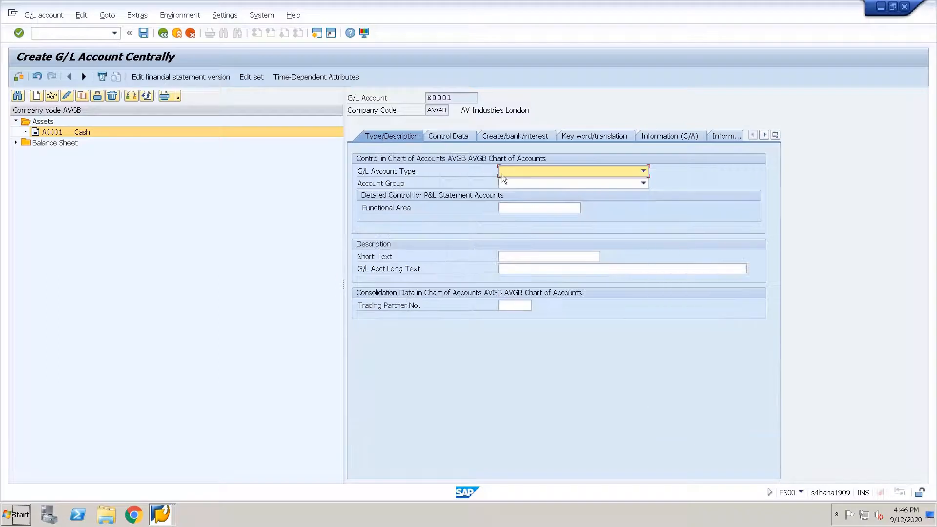
{"action": "left_click", "coordinate": [513, 171]}
{"action": "left_click", "coordinate": [517, 194]}
{"action": "left_click", "coordinate": [511, 183]}
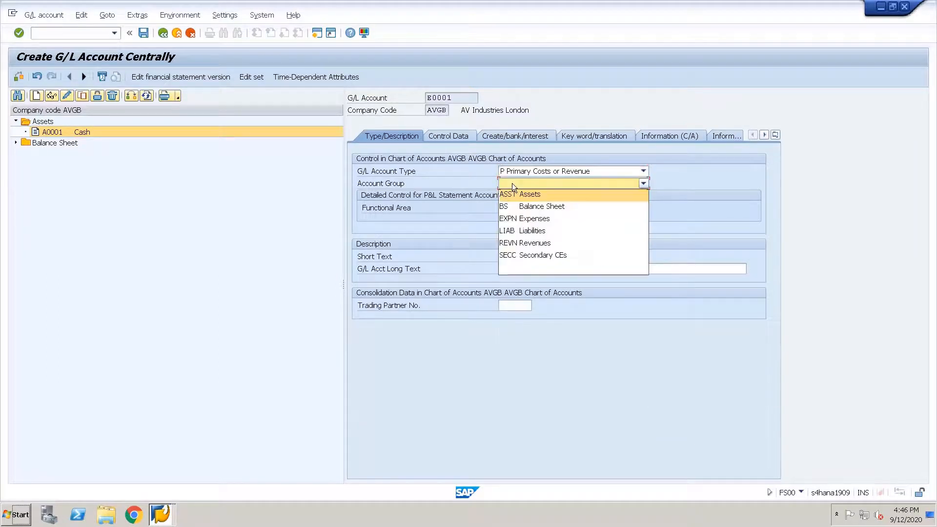
{"action": "left_click", "coordinate": [523, 219]}
Enter Salary Expenses as both the short text and the long text of the G/L account.
{"action": "left_click", "coordinate": [526, 256]}
{"action": "type", "text": "Salary Expenses"}
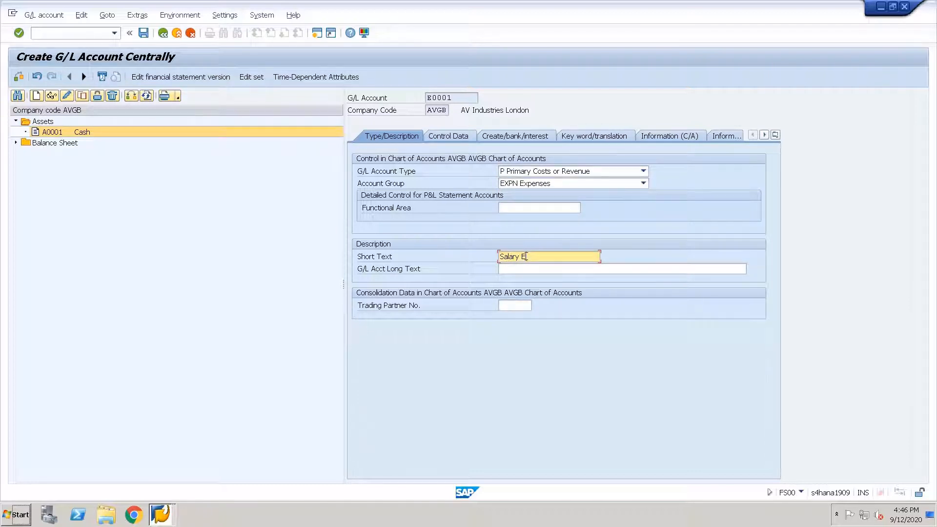
{"action": "key", "text": "Tab"}
{"action": "type", "text": "Salary"}
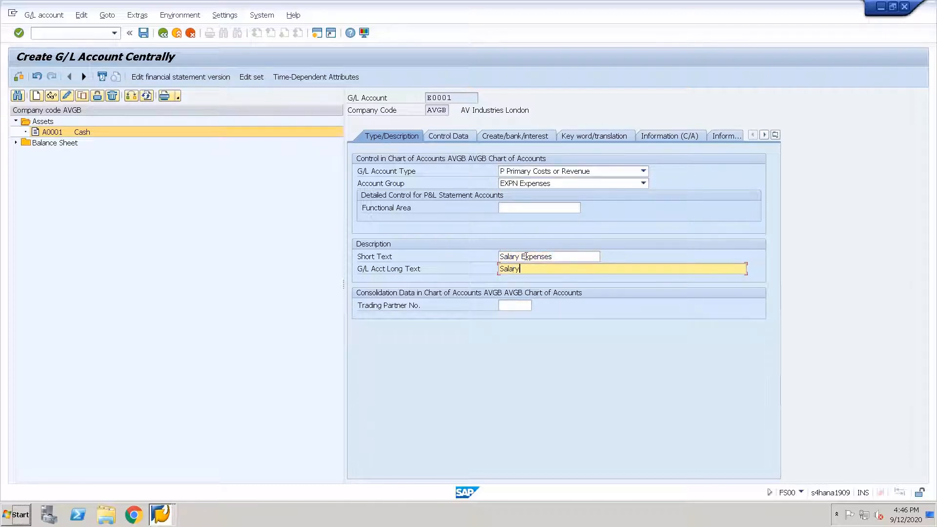
{"action": "type", "text": " Expenses"}
Set the cost element category to 1 (primary costs) and the sort key to 001, and save the G/L account.
{"action": "left_click", "coordinate": [461, 135]}
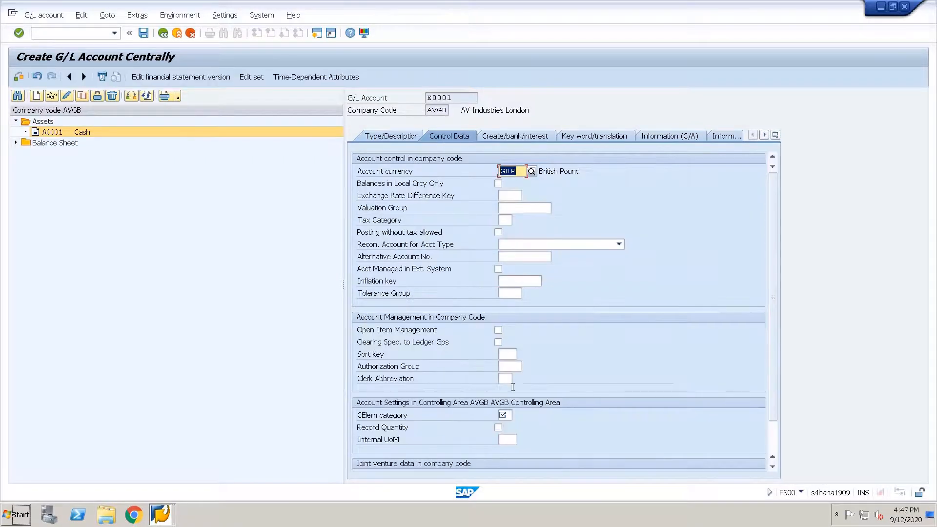
{"action": "left_click", "coordinate": [503, 416]}
{"action": "left_click", "coordinate": [503, 416]}
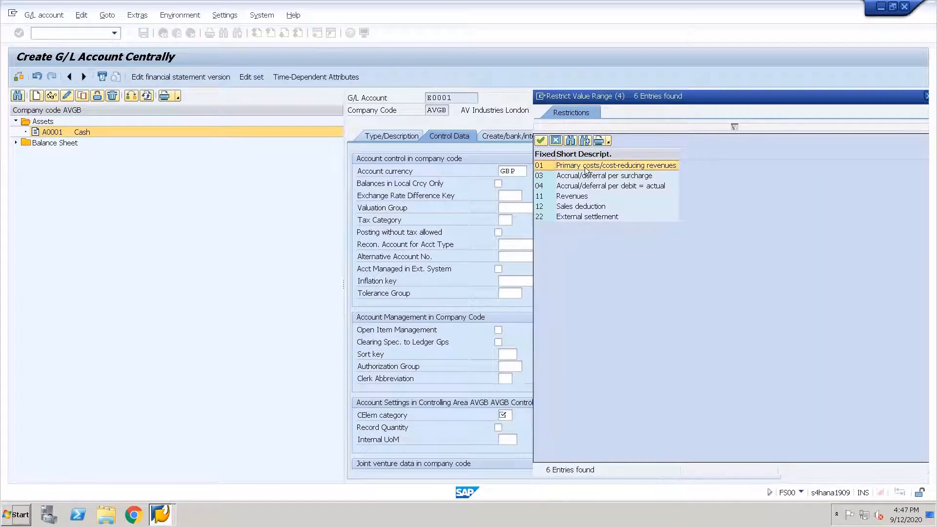
{"action": "double_click", "coordinate": [587, 167]}
{"action": "left_click", "coordinate": [509, 359]}
{"action": "type", "text": "001"}
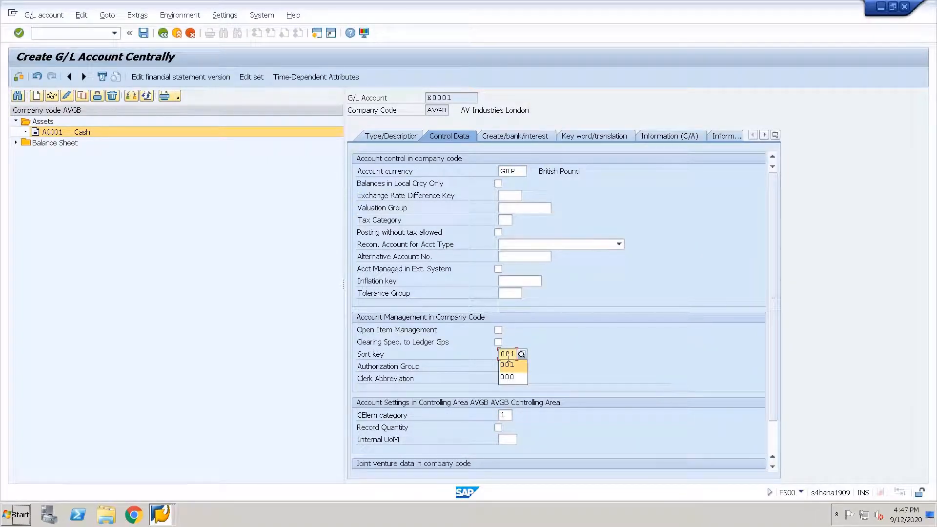
{"action": "left_click", "coordinate": [510, 138]}
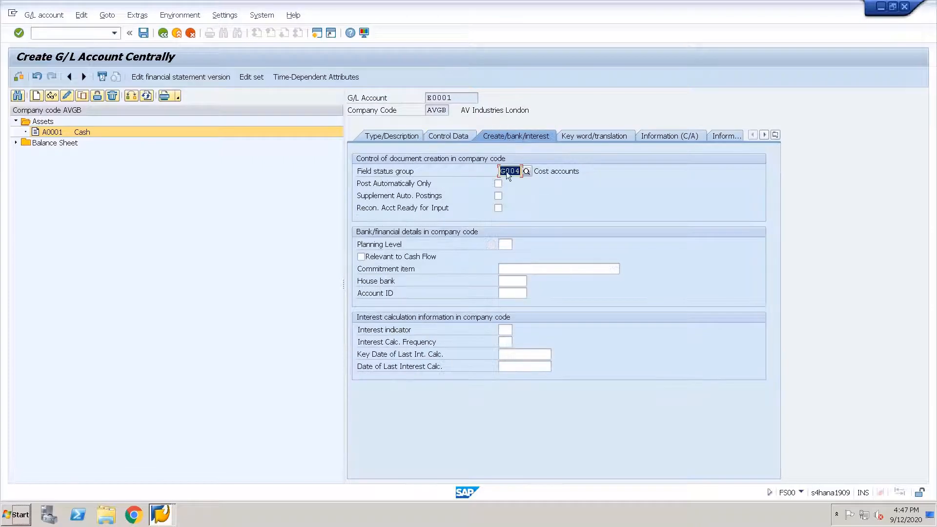
{"action": "key", "text": "ctrl+s"}
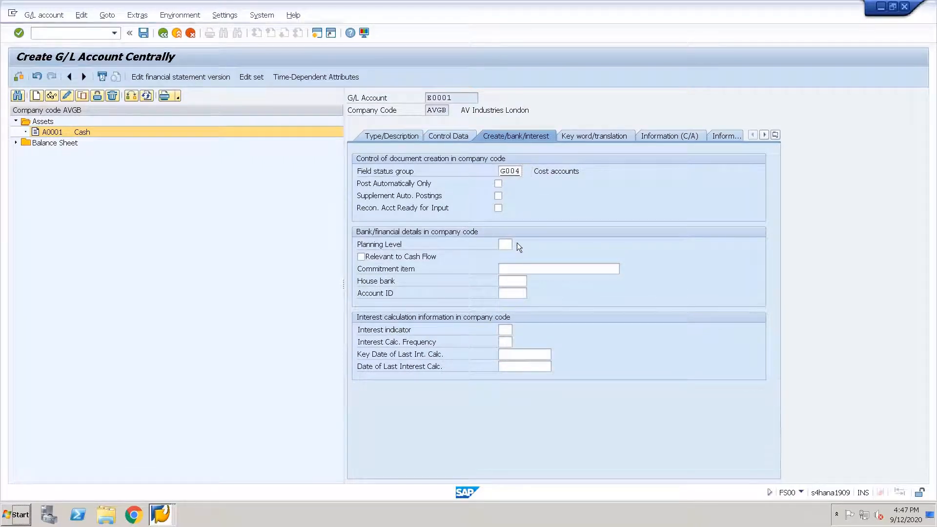
Start a document posting in transaction FB01 with document date 12092020 and document type SA.
{"action": "left_click", "coordinate": [88, 32]}
{"action": "type", "text": "/nfb01"}
{"action": "key", "text": "Return"}
{"action": "type", "text": "12092020"}
{"action": "key", "text": "Tab"}
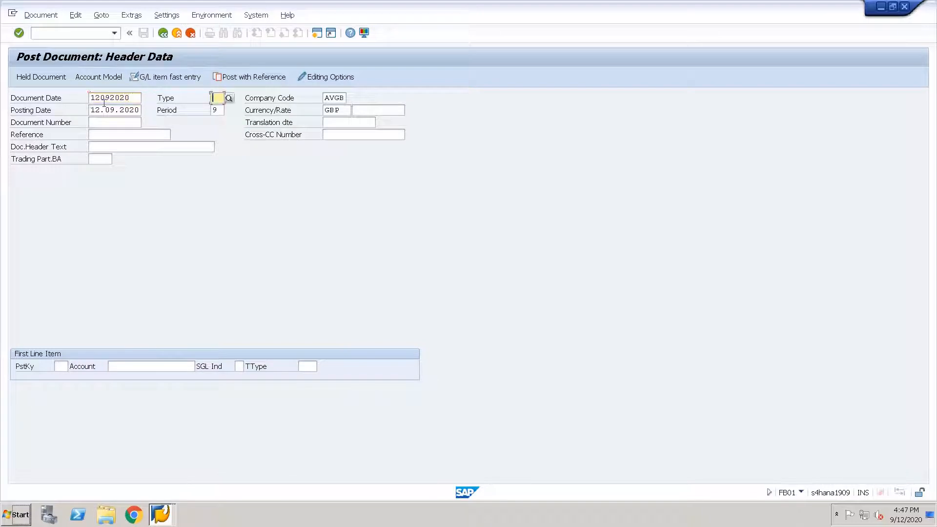
{"action": "type", "text": "sa"}
{"action": "key", "text": "Return"}
{"action": "key", "text": "Return"}
Enter the first line item with posting key 40, account E0001 and an amount of 1000 GBP.
{"action": "type", "text": "40"}
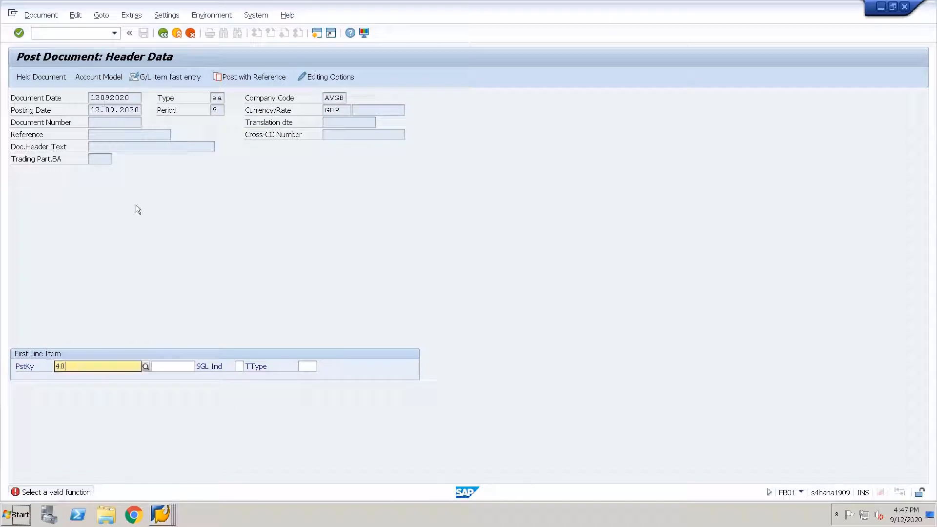
{"action": "key", "text": "Tab"}
{"action": "type", "text": "E0001"}
{"action": "key", "text": "Return"}
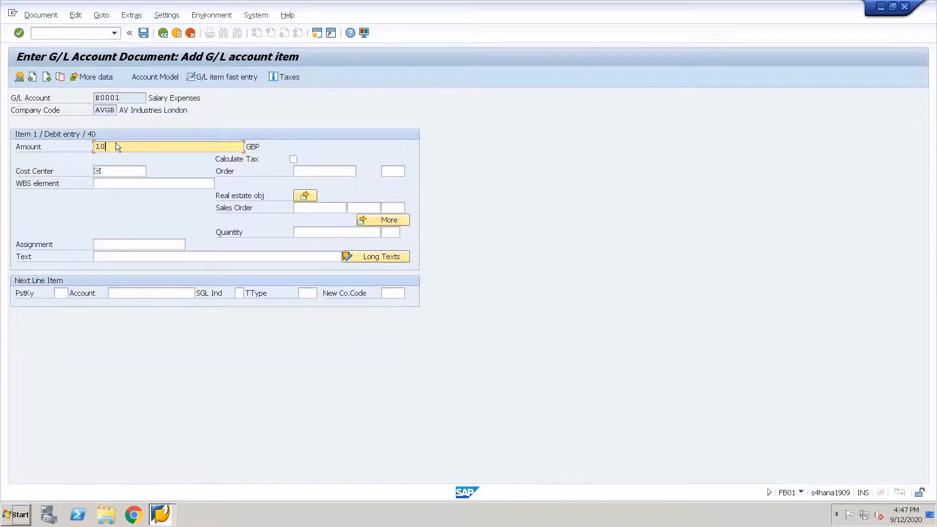
{"action": "left_click", "coordinate": [117, 170]}
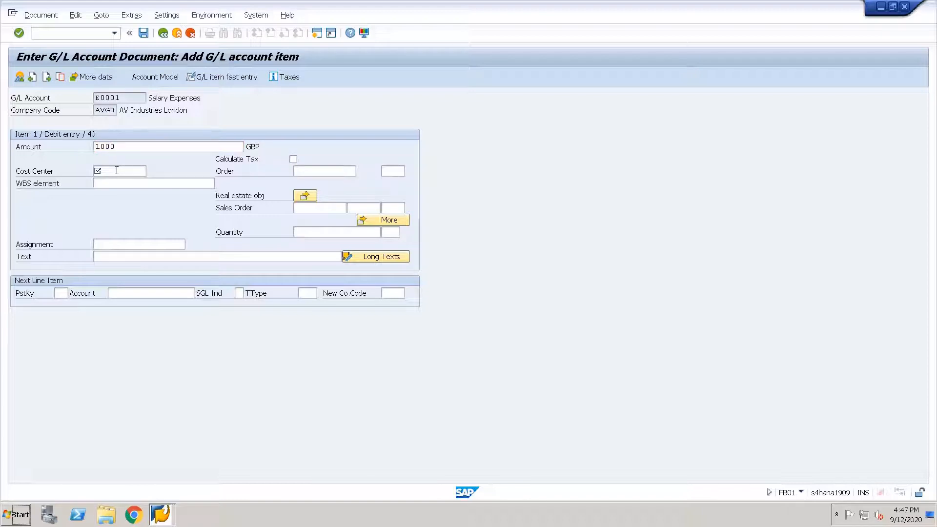
Open the cost center creation transaction KS01 in a separate session.
{"action": "key", "text": "ctrl+n"}
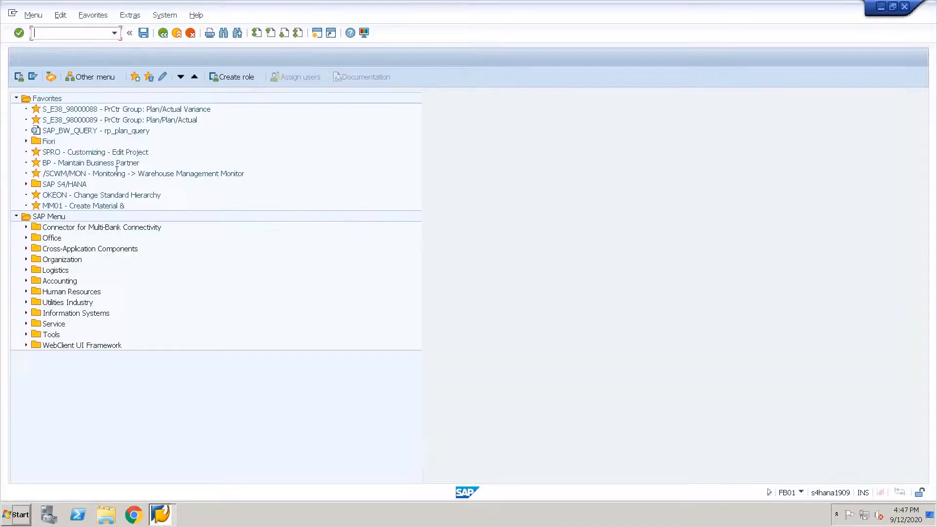
{"action": "type", "text": "ka01"}
{"action": "key", "text": "Return"}
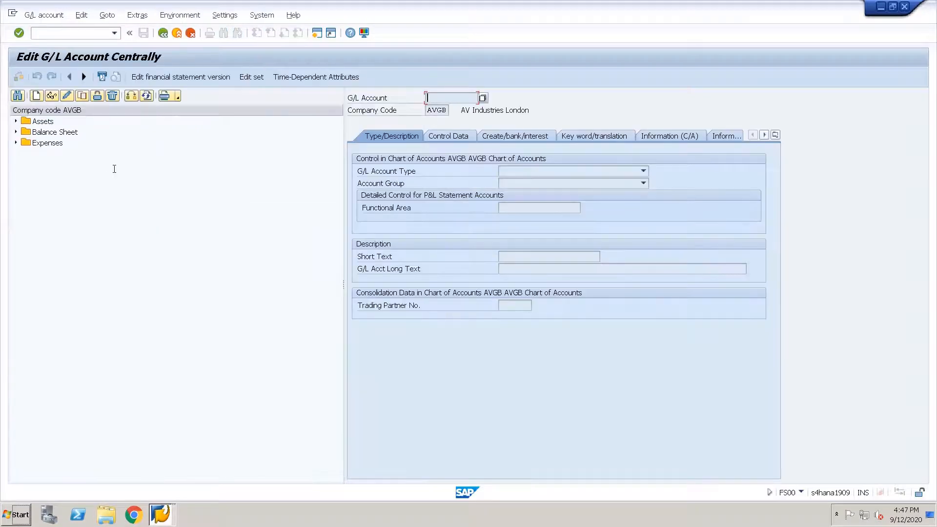
{"action": "left_click", "coordinate": [47, 34]}
{"action": "type", "text": "/nks01"}
{"action": "key", "text": "Return"}
{"action": "type", "text": "ks01"}
{"action": "key", "text": "Return"}
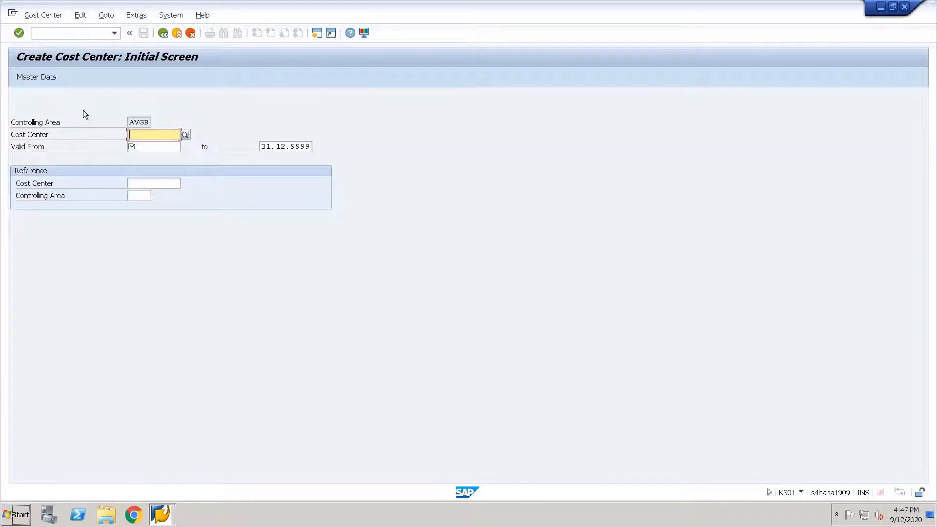
Start a new cost center CC1 valid from 01.01.2000.
{"action": "type", "text": "CC1"}
{"action": "key", "text": "Tab"}
{"action": "type", "text": "01012000"}
{"action": "key", "text": "Return"}
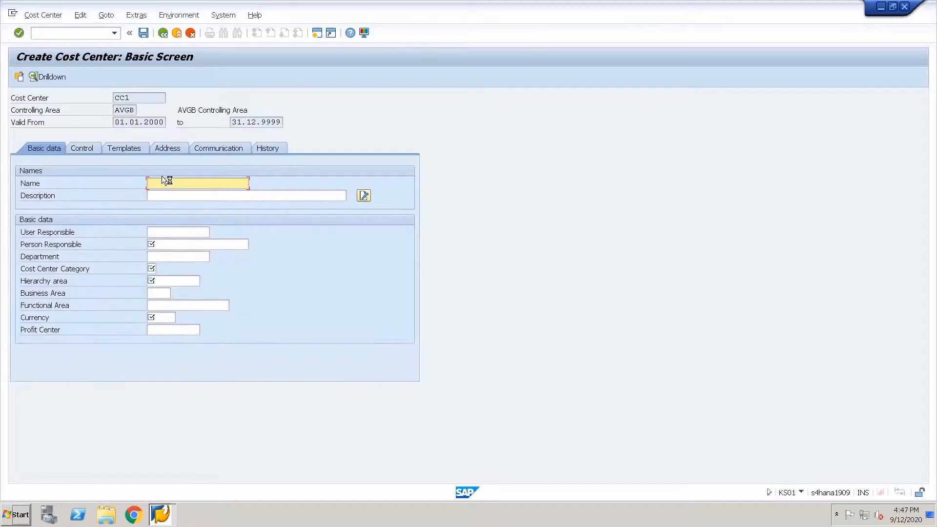
Enter Salary as the cost center's name and description, and fill in the person responsible.
{"action": "type", "text": "center"}
{"action": "type", "text": "Salary"}
{"action": "key", "text": "Tab"}
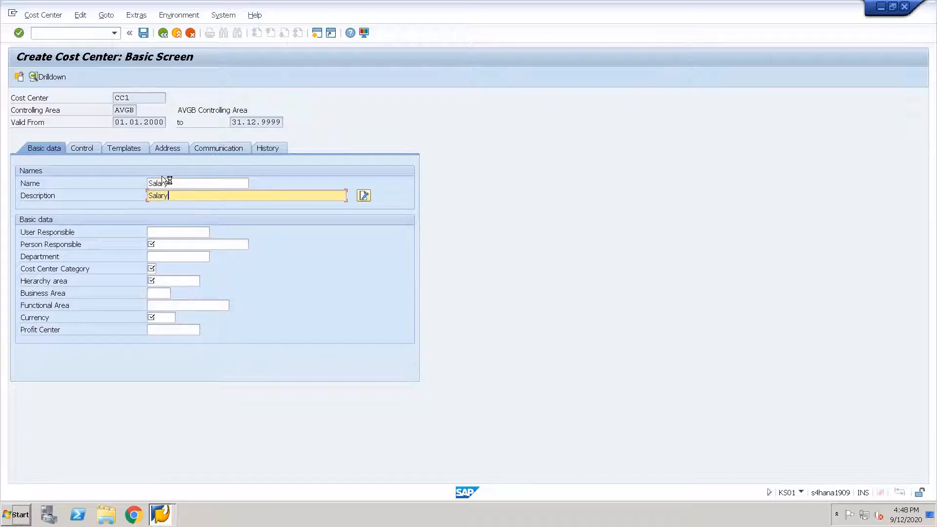
{"action": "left_click", "coordinate": [176, 244]}
{"action": "type", "text": "best3"}
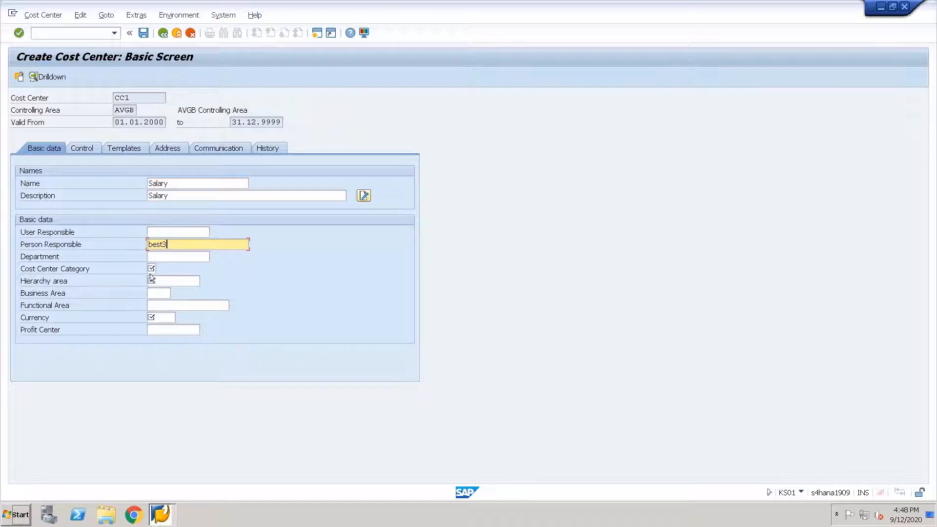
Assign cost center category 1 (Administration) and hierarchy area AVGBCCH.
{"action": "left_click", "coordinate": [151, 269]}
{"action": "left_click", "coordinate": [157, 268]}
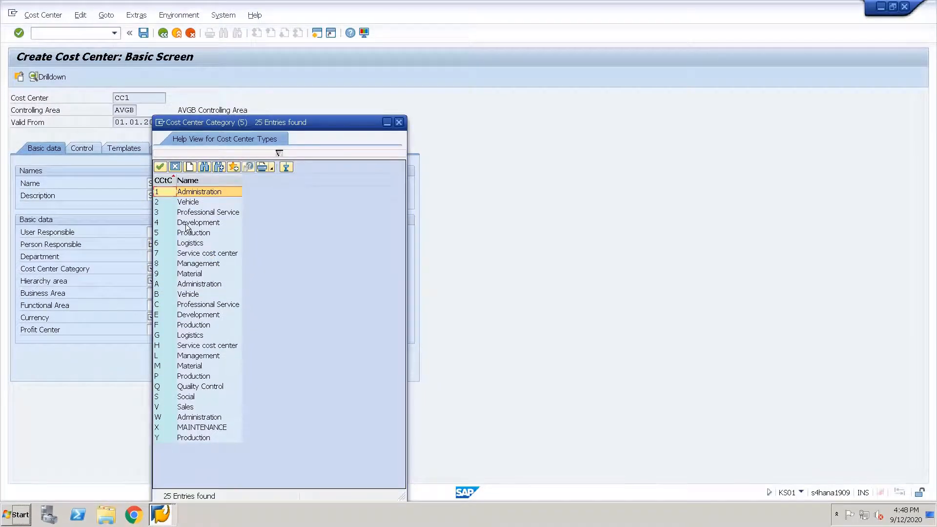
{"action": "key", "text": "Return"}
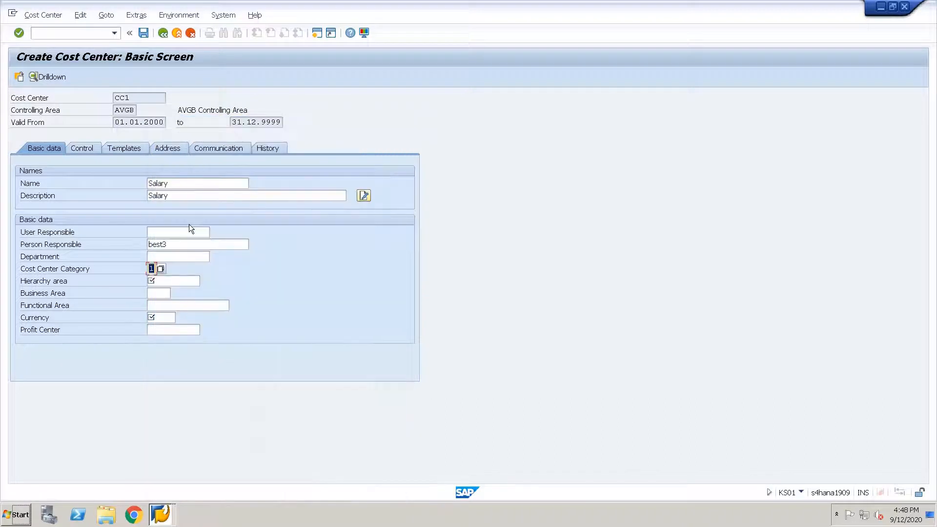
{"action": "left_click", "coordinate": [166, 281]}
{"action": "key", "text": "F4"}
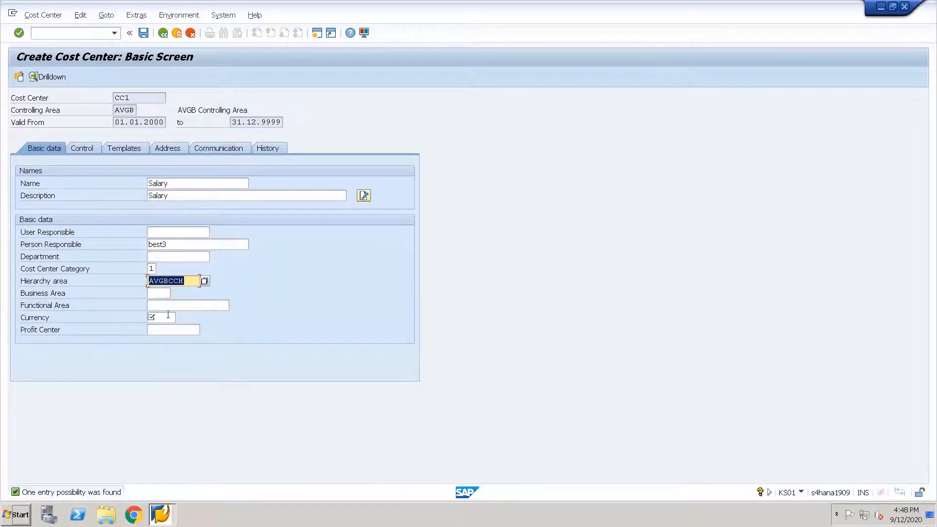
Set the cost center's currency to GBP and save the cost center.
{"action": "left_click", "coordinate": [168, 318]}
{"action": "type", "text": "gbp"}
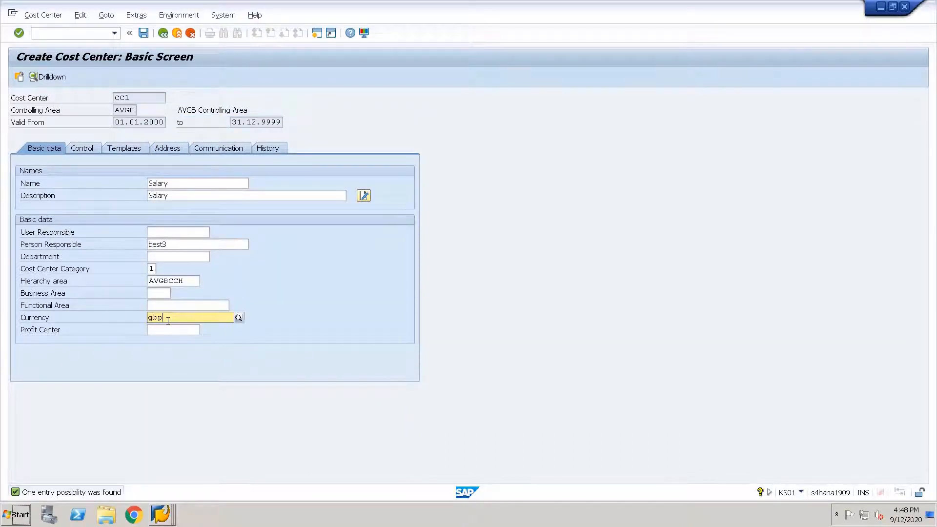
{"action": "key", "text": "Return"}
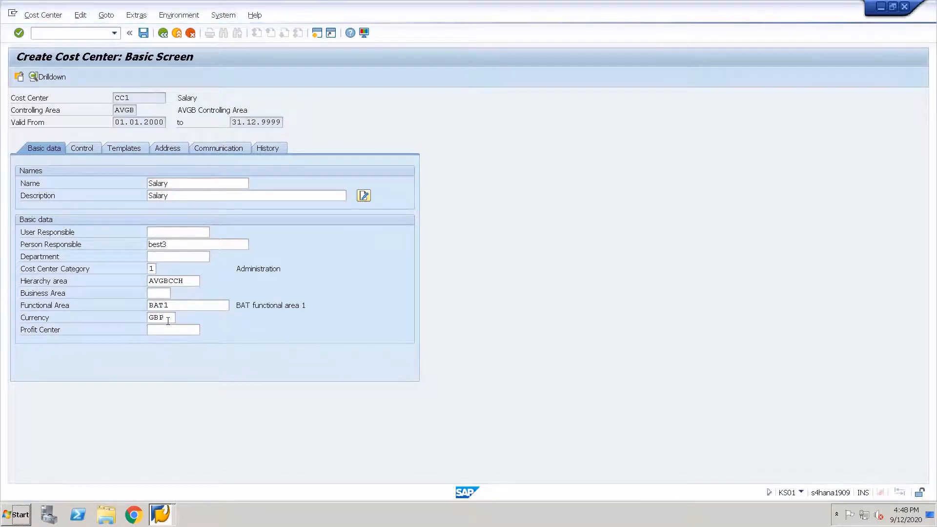
{"action": "key", "text": "ctrl+s"}
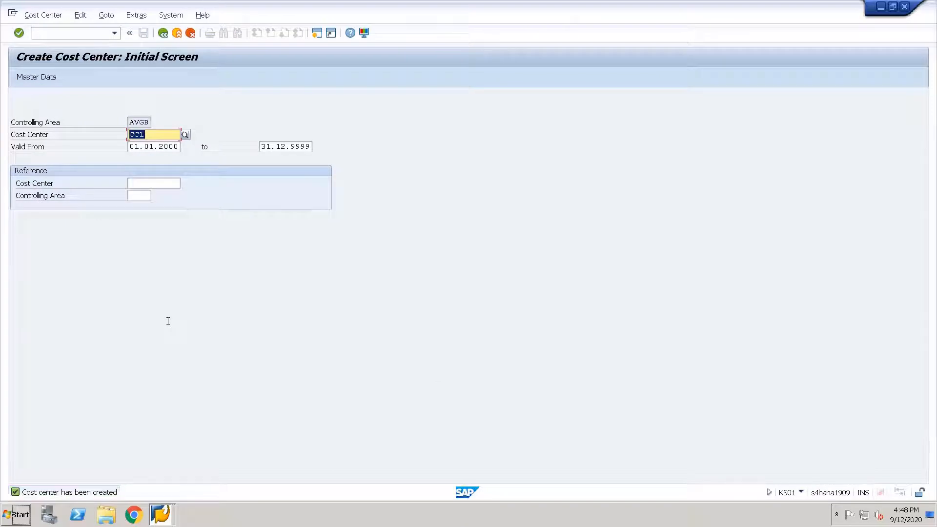
Open cost center CC1 in change mode.
{"action": "key", "text": "Return"}
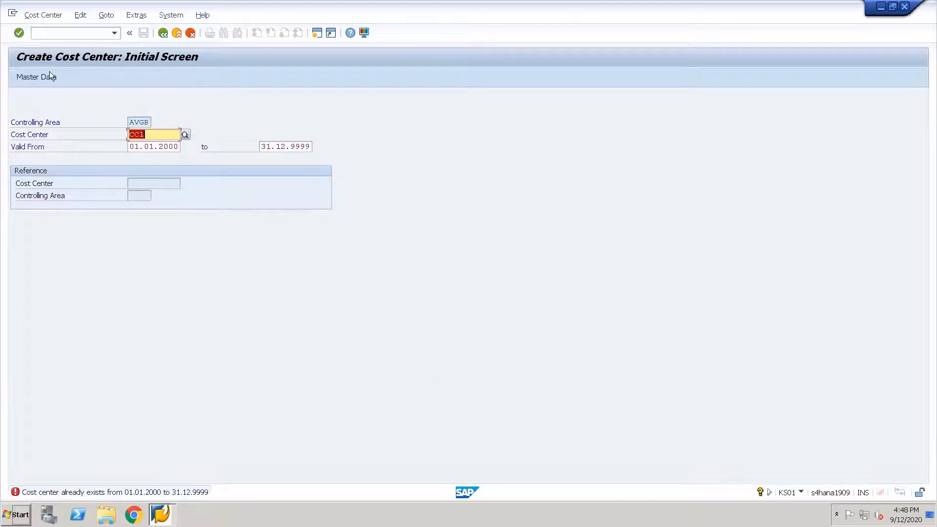
{"action": "key", "text": "BackSpace"}
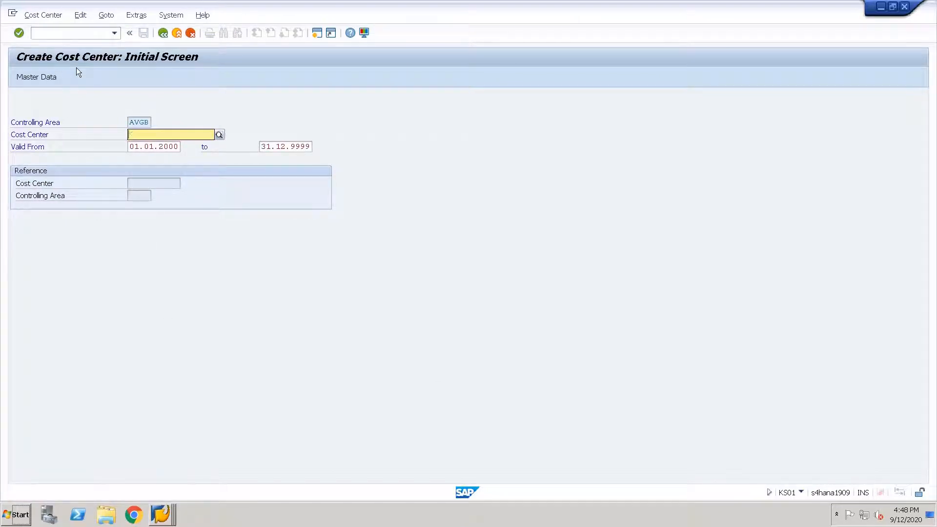
{"action": "left_click", "coordinate": [43, 15]}
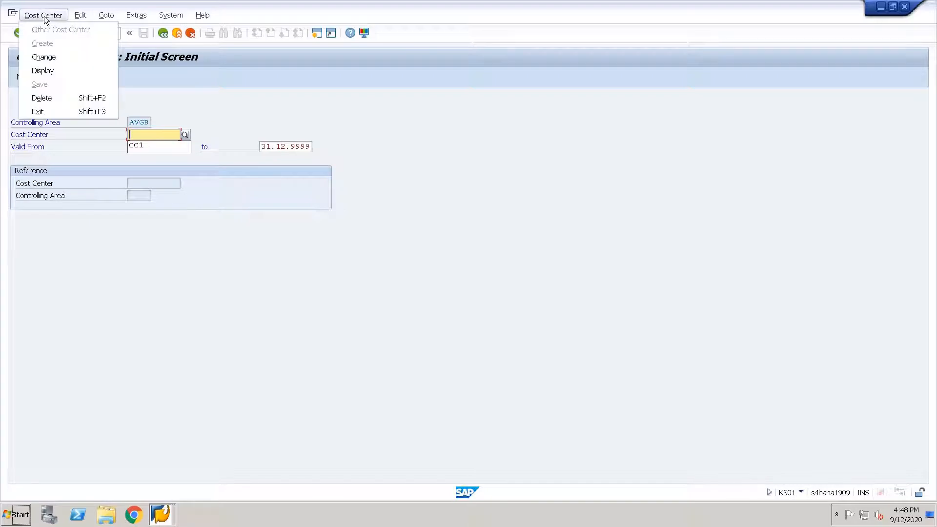
{"action": "left_click", "coordinate": [51, 59]}
{"action": "key", "text": "Return"}
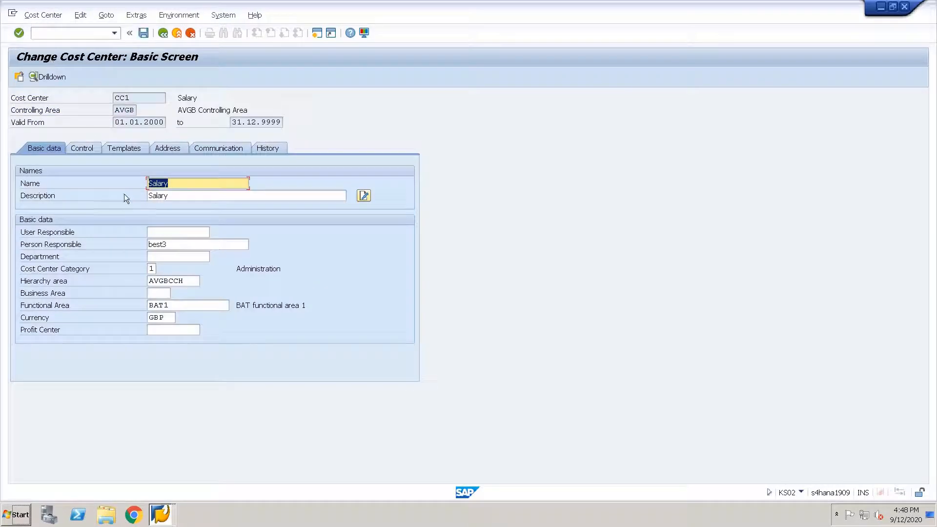
Replace the cost center's functional area with AVGBFA1 from the list of possible values and confirm the field change.
{"action": "left_click", "coordinate": [193, 310]}
{"action": "key", "text": "BackSpace"}
{"action": "key", "text": "BackSpace"}
{"action": "key", "text": "BackSpace"}
{"action": "key", "text": "BackSpace"}
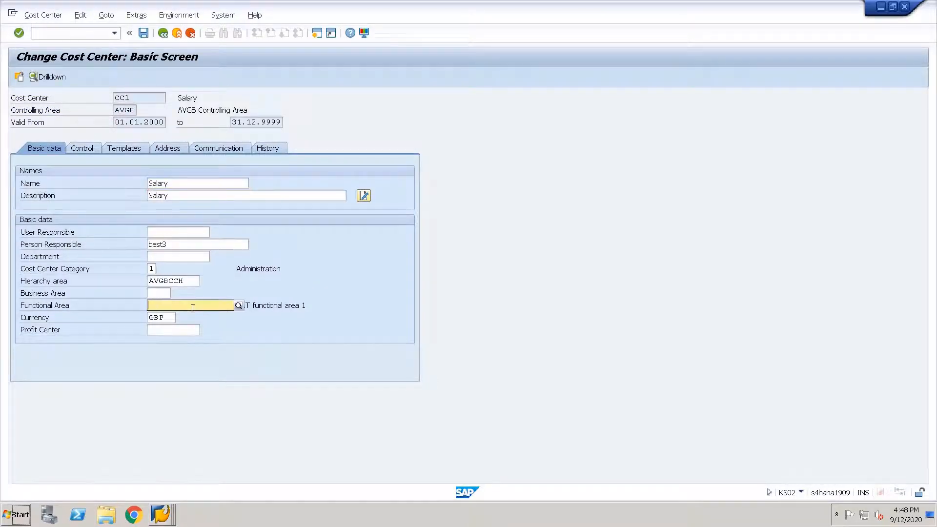
{"action": "key", "text": "F4"}
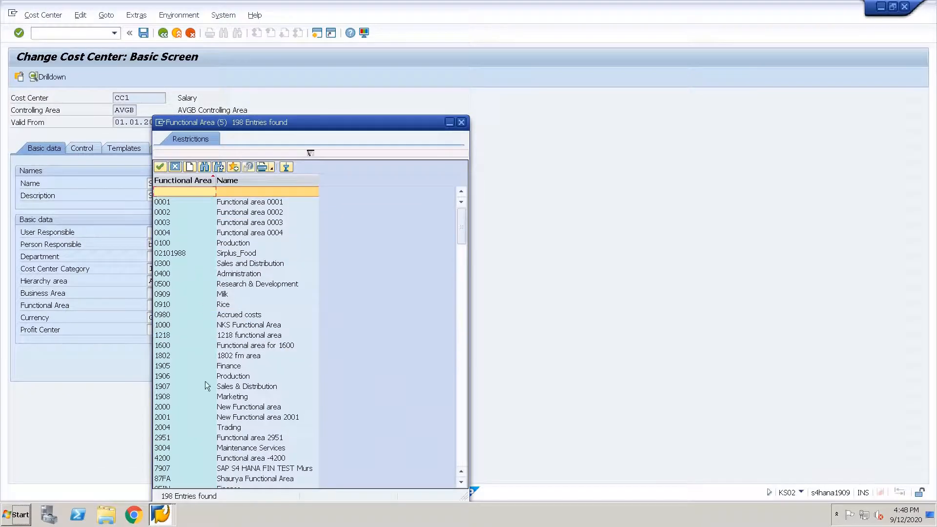
{"action": "scroll", "coordinate": [210, 390], "scroll_direction": "down", "scroll_amount": 10}
{"action": "scroll", "coordinate": [210, 390], "scroll_direction": "up", "scroll_amount": 3}
{"action": "left_click", "coordinate": [180, 347]}
{"action": "left_click", "coordinate": [181, 347]}
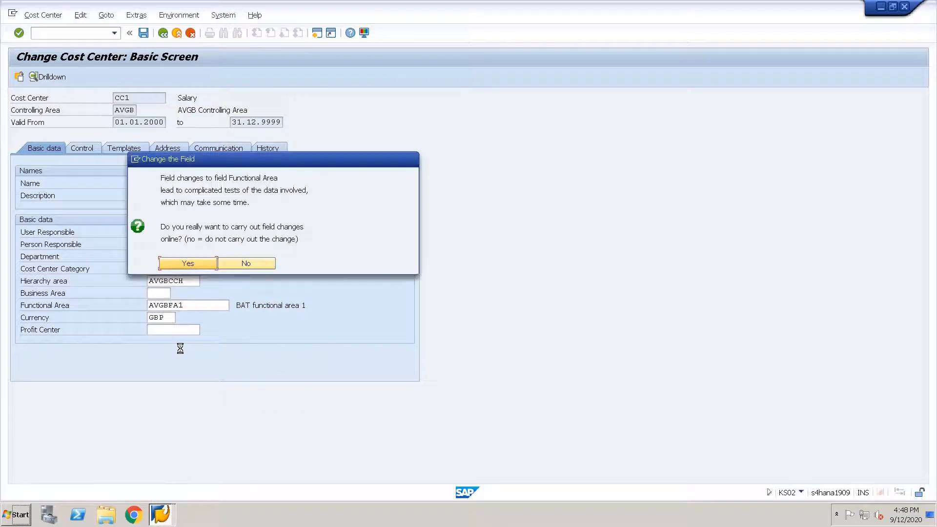
{"action": "key", "text": "Return"}
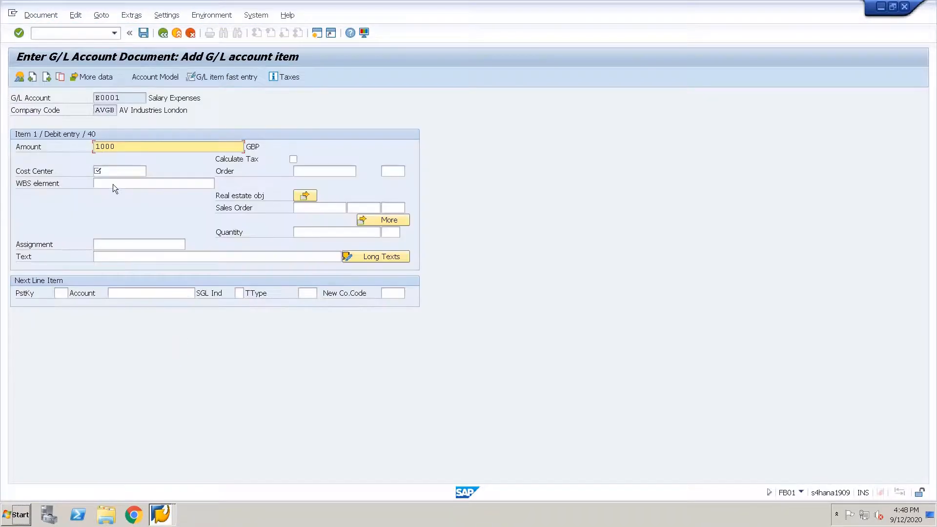
Assign cost center CC1 to the salary expense debit item.
{"action": "left_click", "coordinate": [111, 172]}
{"action": "type", "text": "CC1"}
{"action": "key", "text": "Return"}
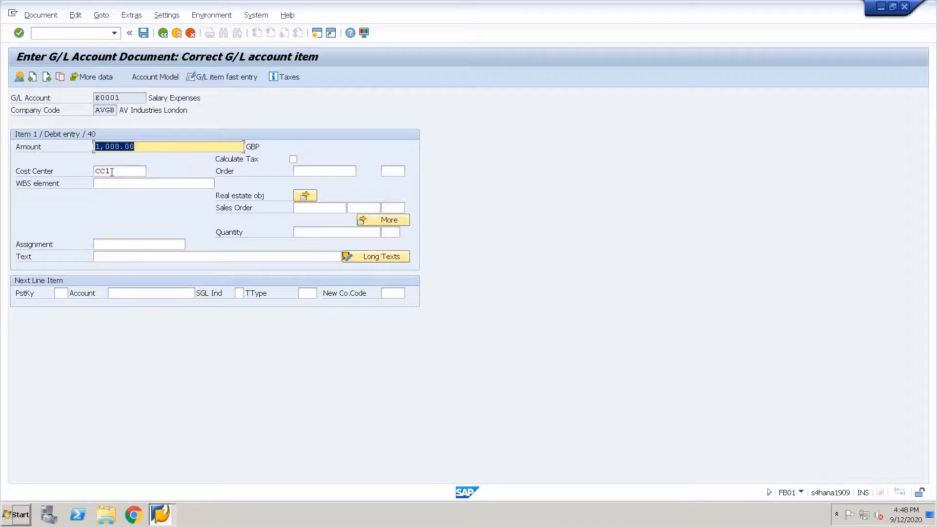
Add a credit item with posting key 50 on account A0001, using amount * and value date 12.09.2020.
{"action": "left_click", "coordinate": [61, 293]}
{"action": "type", "text": "50"}
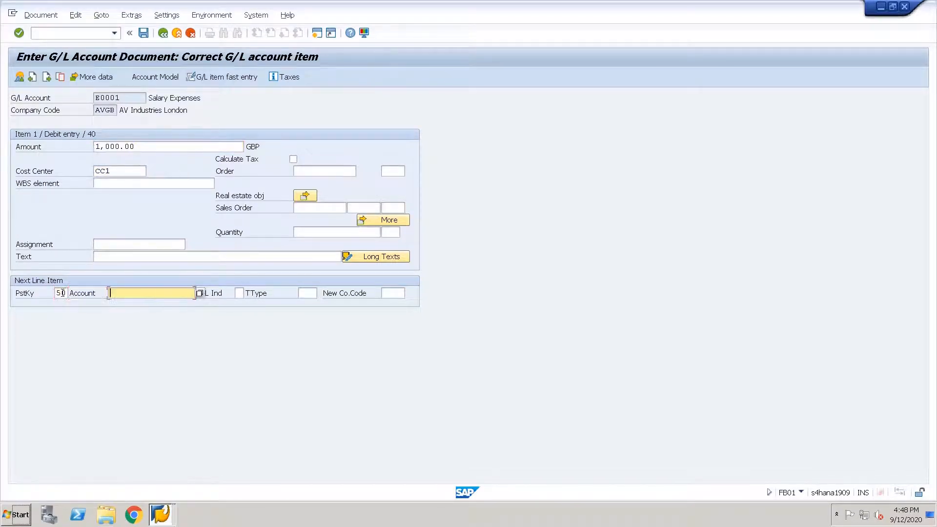
{"action": "type", "text": "A0001"}
{"action": "key", "text": "Return"}
{"action": "type", "text": "*"}
{"action": "key", "text": "Tab"}
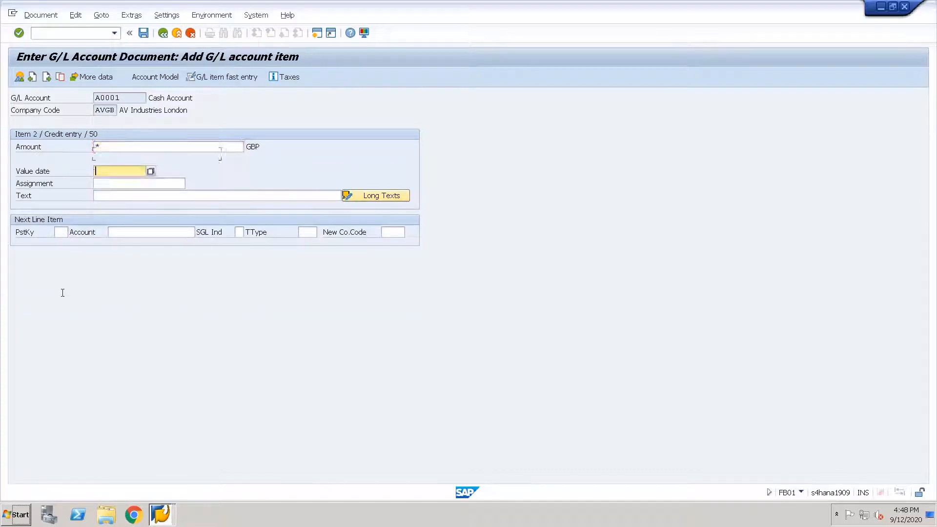
{"action": "type", "text": "12092020"}
{"action": "key", "text": "Return"}
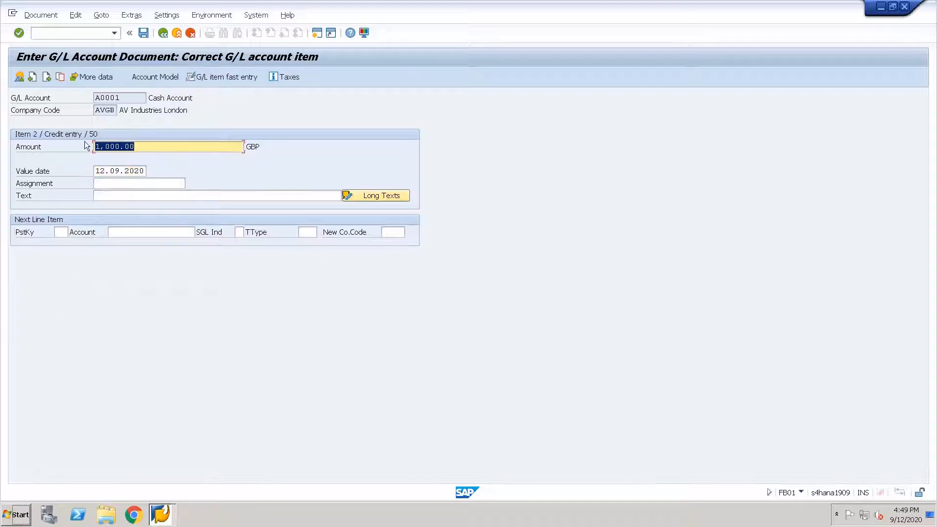
Try to post the document from its overview and read the long text of the error message.
{"action": "left_click", "coordinate": [20, 77]}
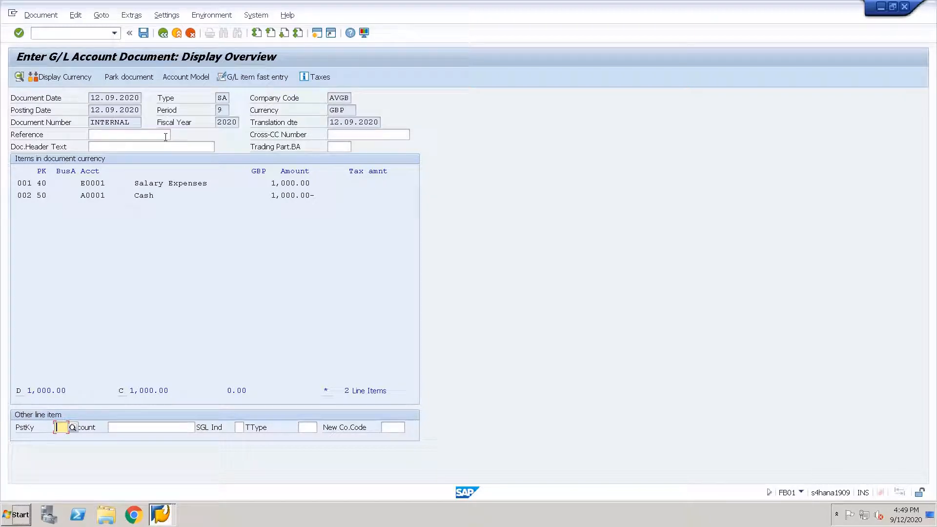
{"action": "key", "text": "ctrl+s"}
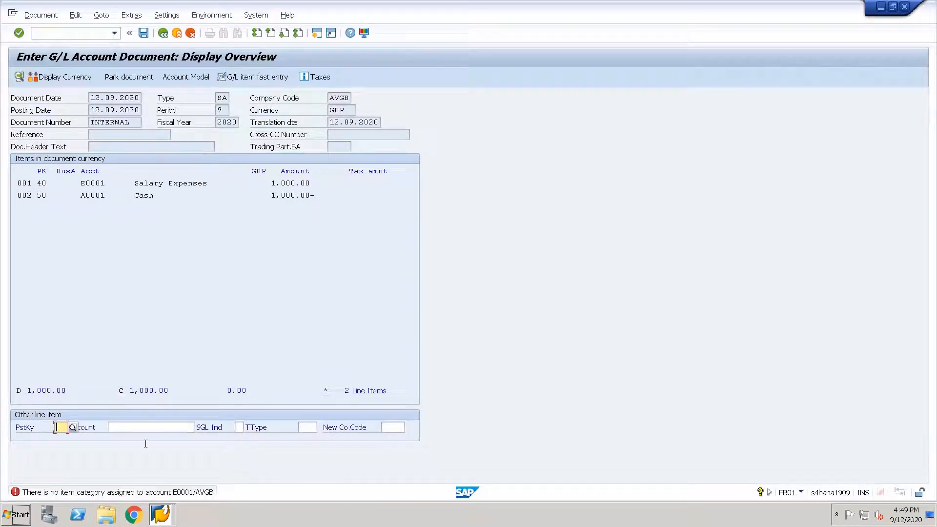
{"action": "double_click", "coordinate": [136, 494]}
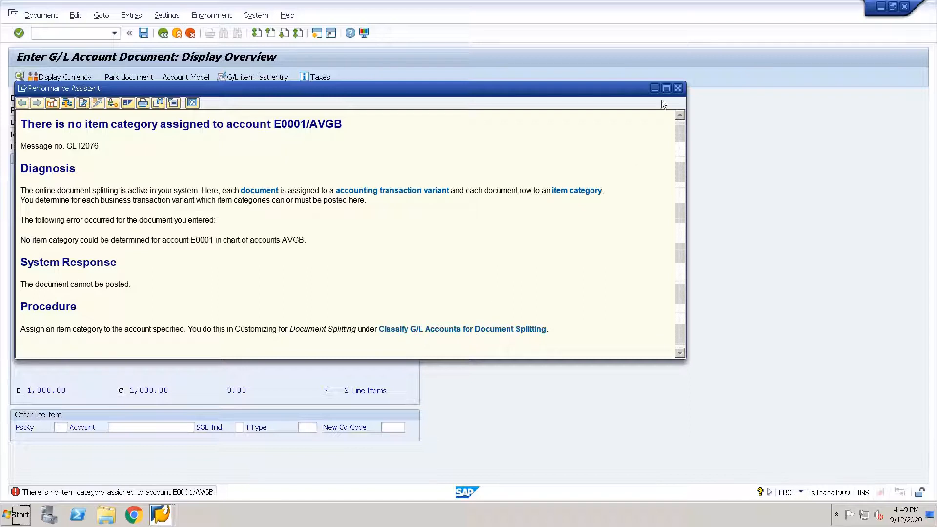
{"action": "left_click", "coordinate": [680, 88]}
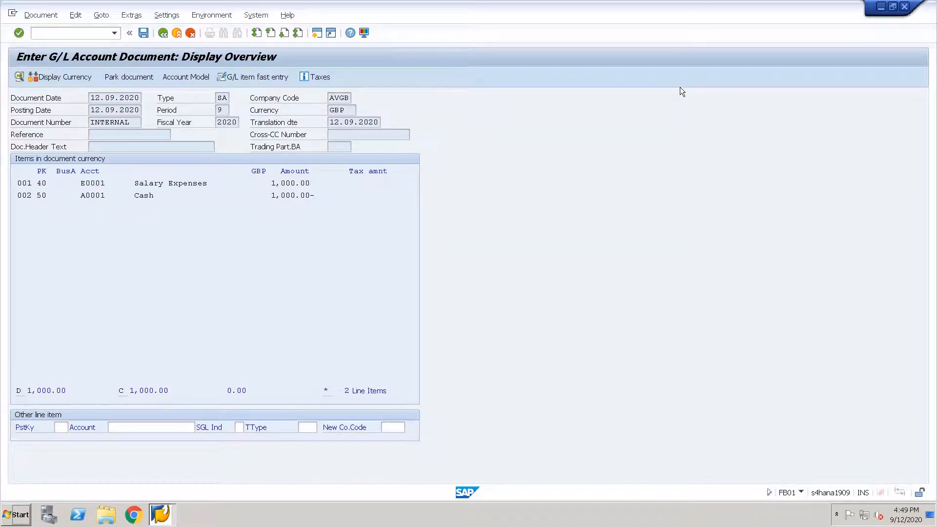
Leave the document entry and display the SAP reference IMG through transaction SPRO.
{"action": "type", "text": "/n"}
{"action": "key", "text": "Return"}
{"action": "type", "text": "spro"}
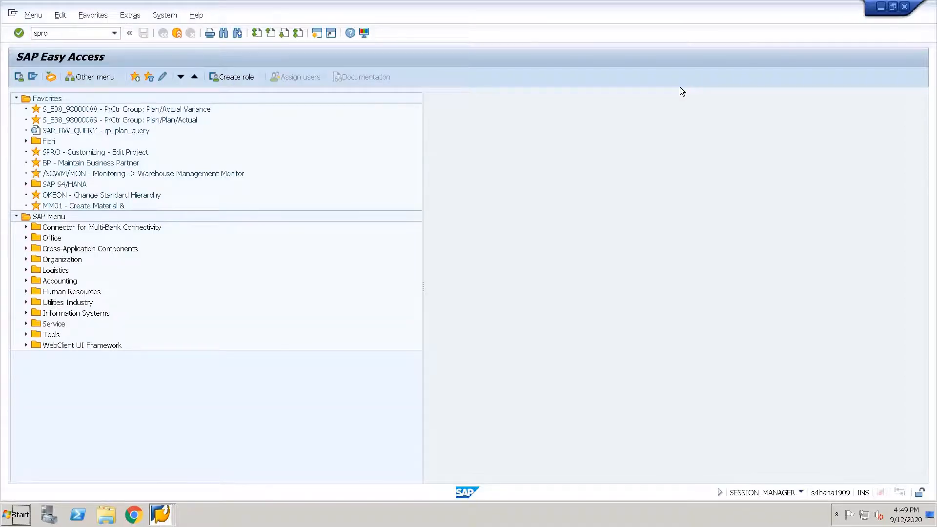
{"action": "key", "text": "Return"}
{"action": "key", "text": "F5"}
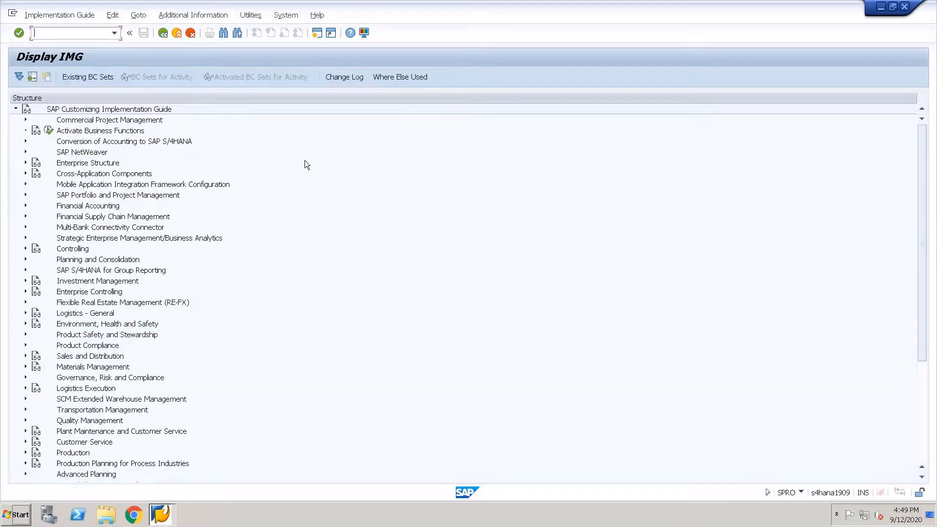
Expand Financial Accounting and its General Ledger Accounting node in the implementation guide.
{"action": "double_click", "coordinate": [81, 206]}
{"action": "key", "text": "Down"}
{"action": "key", "text": "Down"}
{"action": "key", "text": "Down"}
{"action": "key", "text": "Down"}
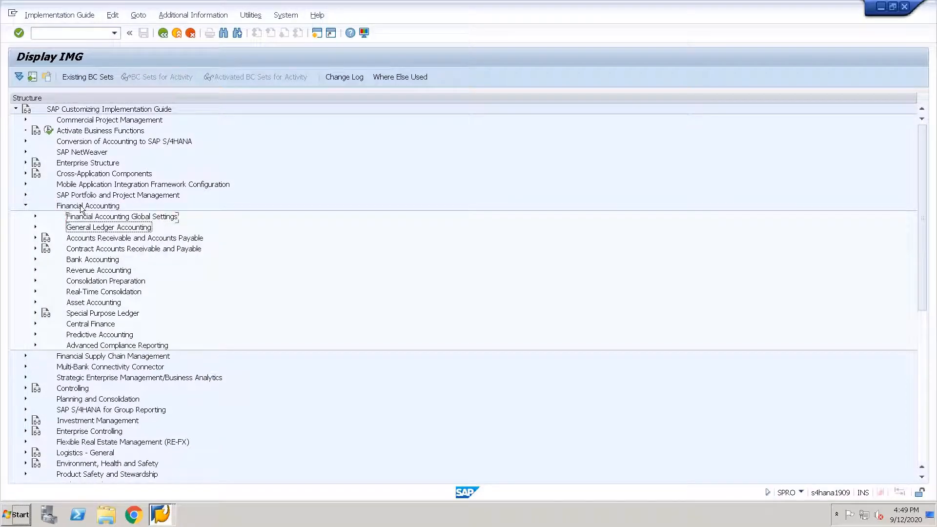
{"action": "key", "text": "Up"}
{"action": "key", "text": "Up"}
{"action": "key", "text": "Right"}
{"action": "key", "text": "Down"}
{"action": "key", "text": "Down"}
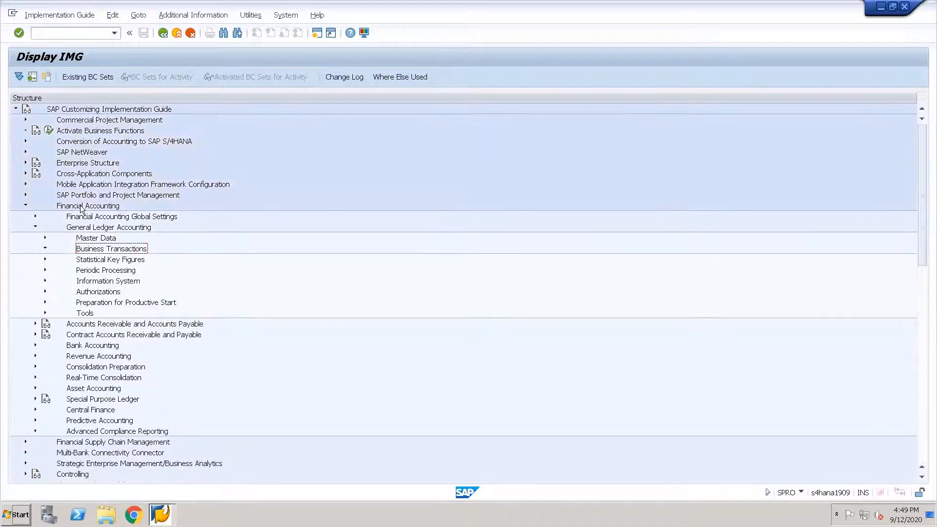
Expand Business Transactions and its Document Splitting node to list the splitting activities.
{"action": "key", "text": "Right"}
{"action": "key", "text": "Down"}
{"action": "key", "text": "Down"}
{"action": "key", "text": "Right"}
{"action": "key", "text": "Down"}
{"action": "key", "text": "Down"}
{"action": "key", "text": "Up"}
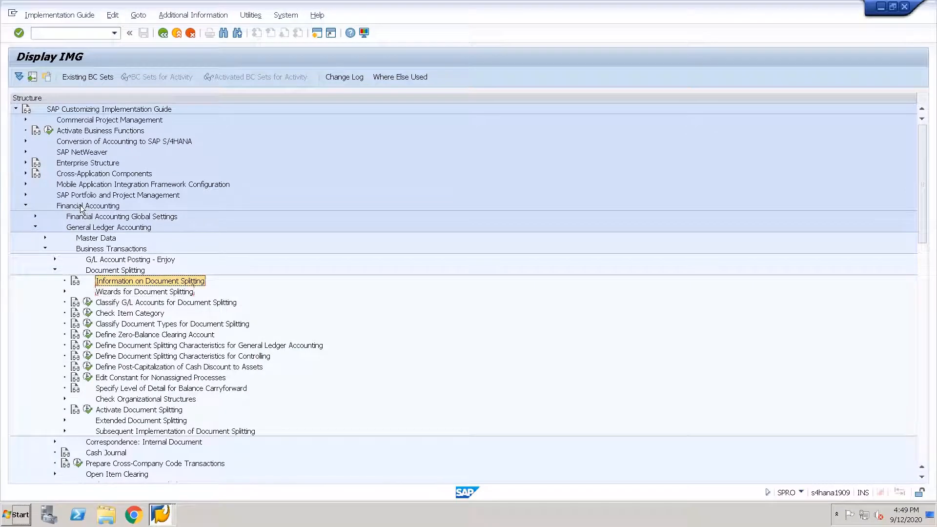
{"action": "key", "text": "Down"}
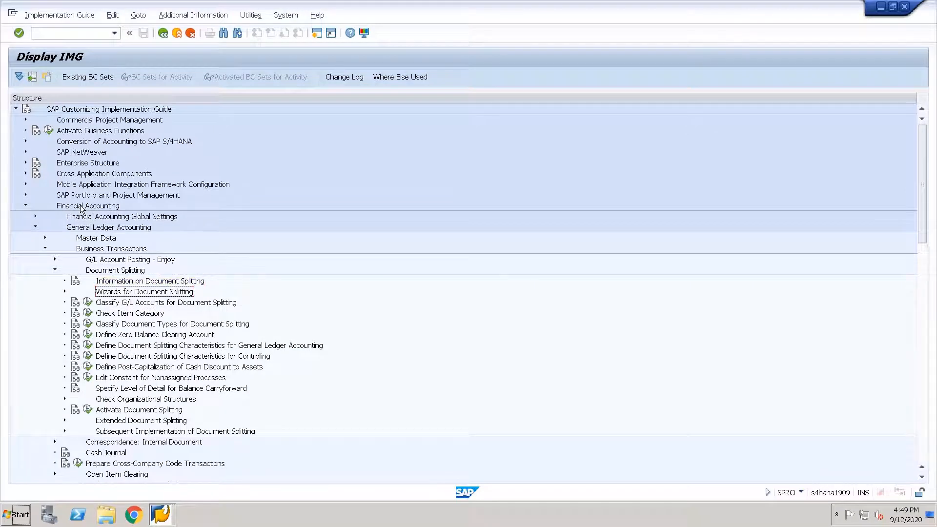
{"action": "key", "text": "Right"}
{"action": "key", "text": "Down"}
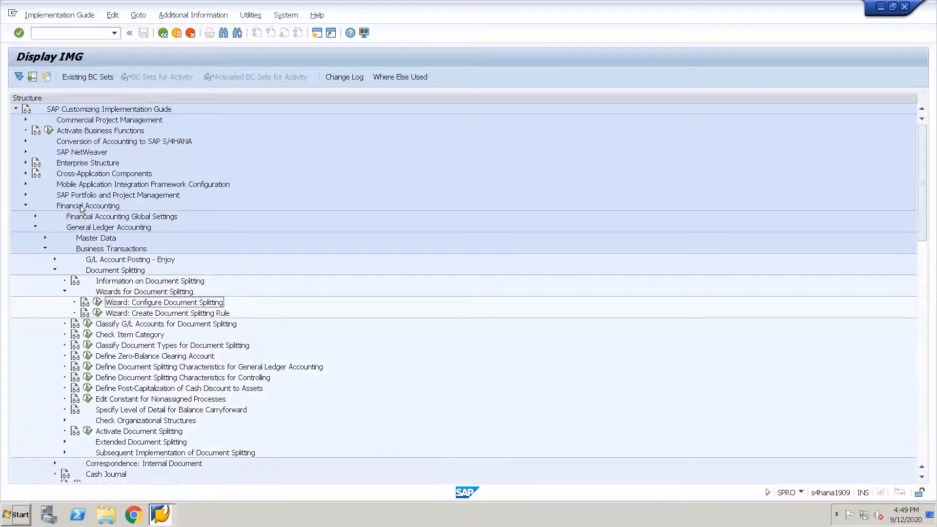
{"action": "left_click", "coordinate": [99, 303]}
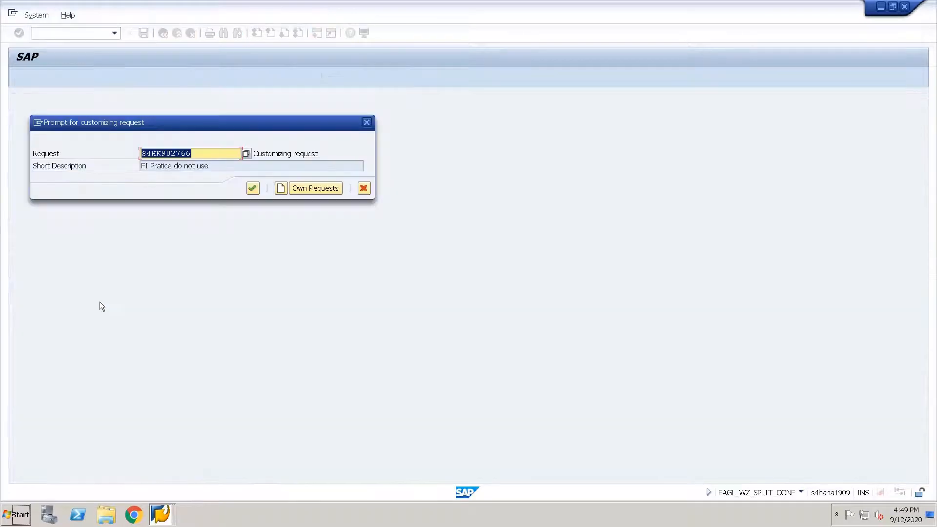
{"action": "left_click", "coordinate": [364, 187]}
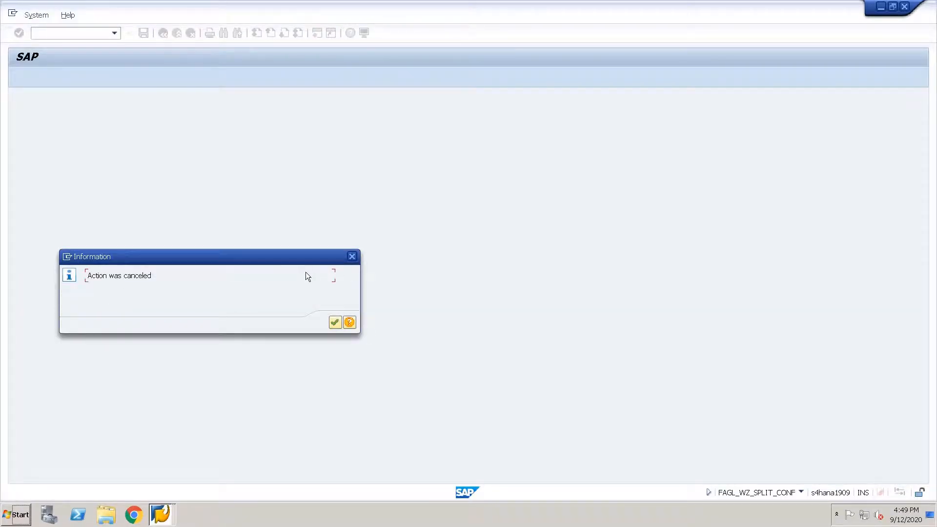
{"action": "key", "text": "Return"}
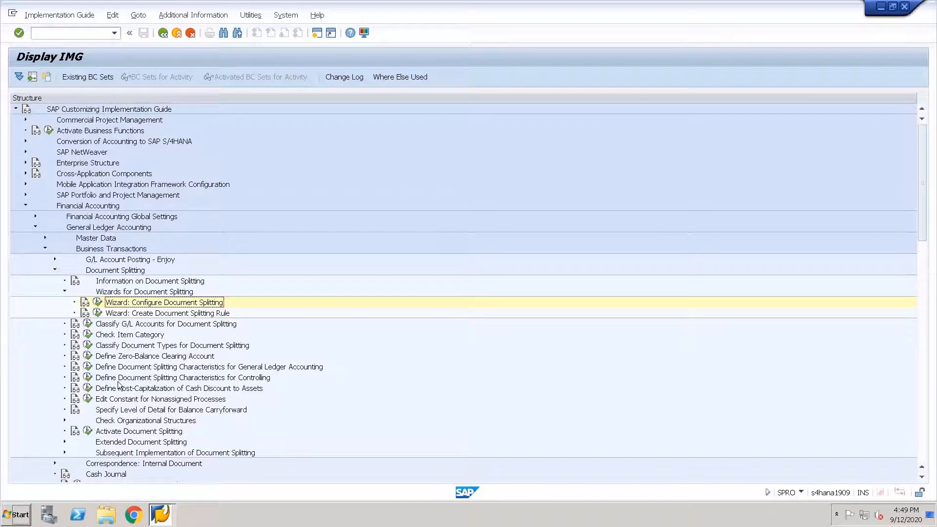
Run the Activate Document Splitting activity and open its Deactivation per Company Code view.
{"action": "left_click", "coordinate": [116, 431]}
{"action": "left_click", "coordinate": [88, 431]}
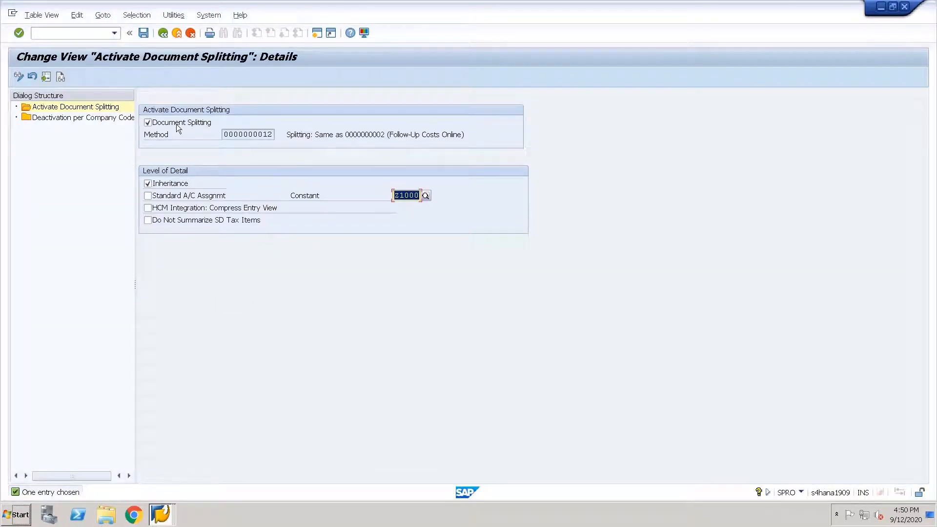
{"action": "double_click", "coordinate": [88, 119]}
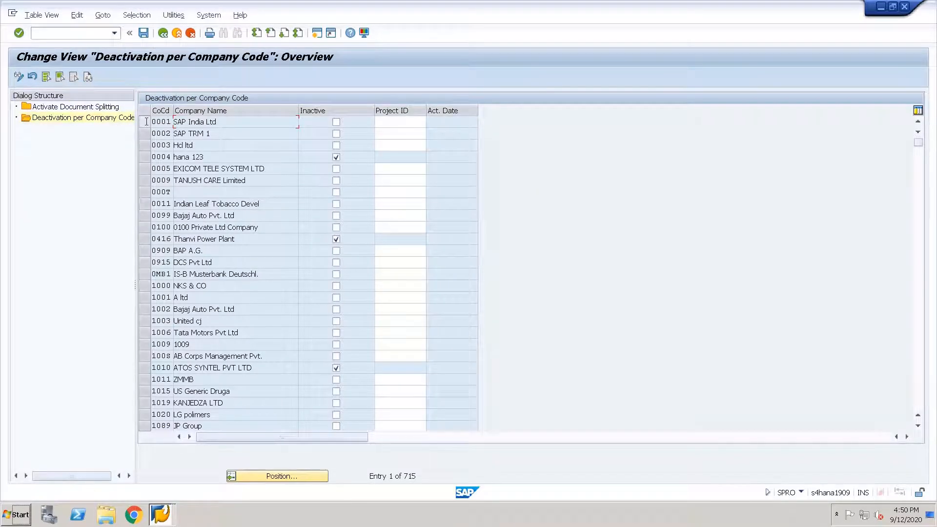
Locate company code AVGB in the deactivation list and mark document splitting as inactive for it.
{"action": "left_click", "coordinate": [291, 478]}
{"action": "type", "text": "AVGB"}
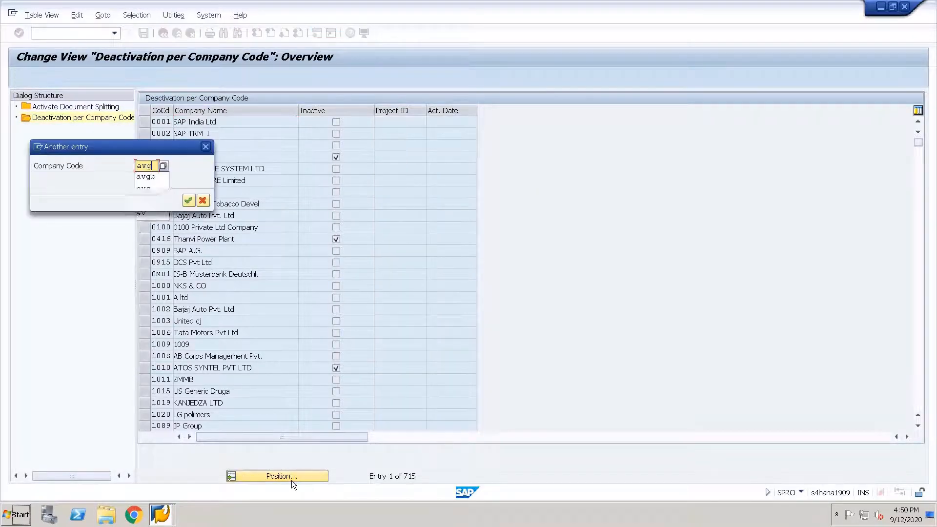
{"action": "key", "text": "Return"}
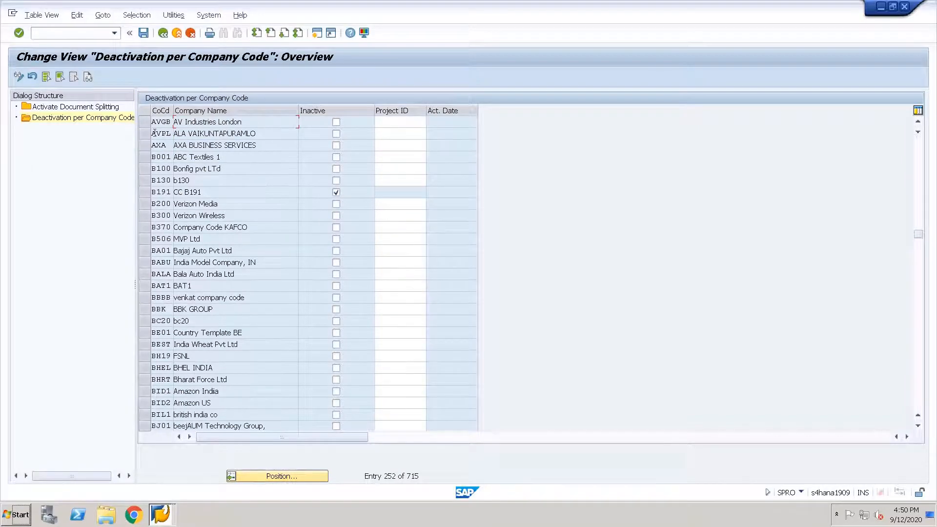
{"action": "left_click", "coordinate": [336, 121]}
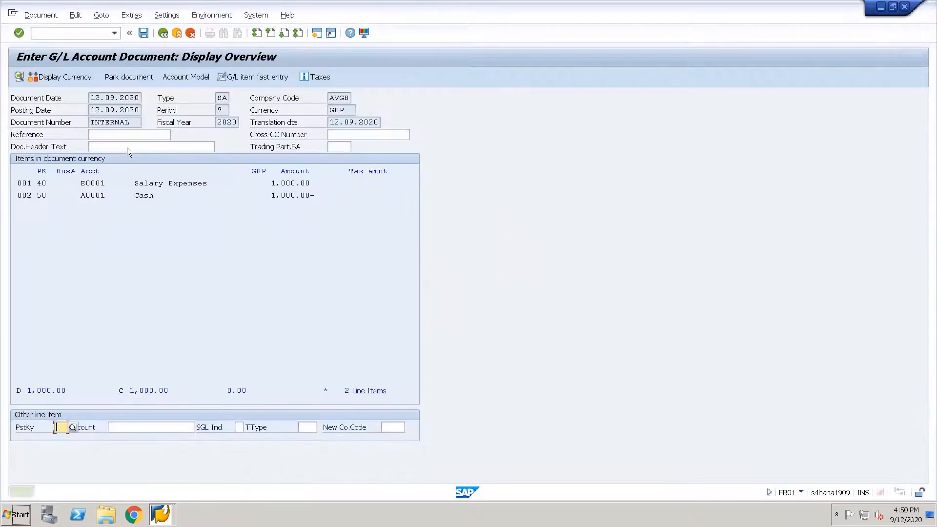
Try to post the G/L document and run the FINS_CUST_CONS_CHK_P check from the error's long text.
{"action": "key", "text": "ctrl+s"}
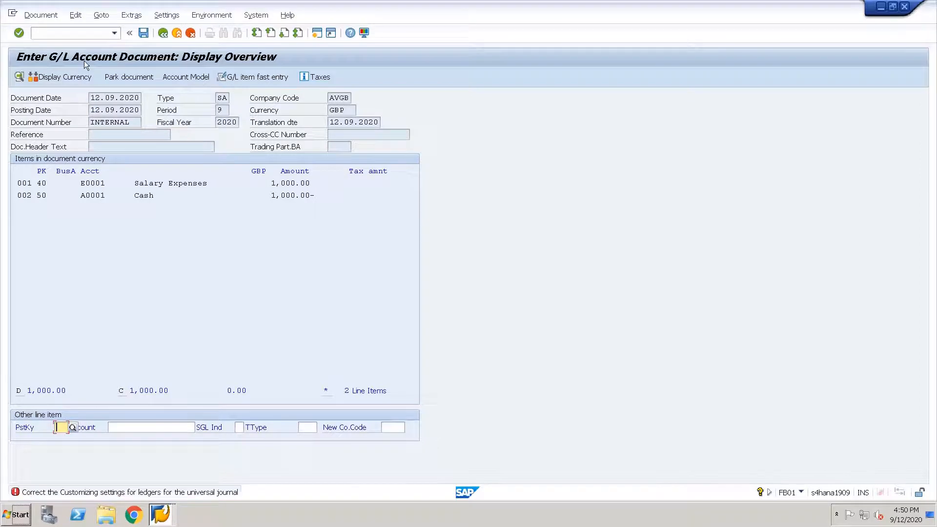
{"action": "double_click", "coordinate": [98, 494]}
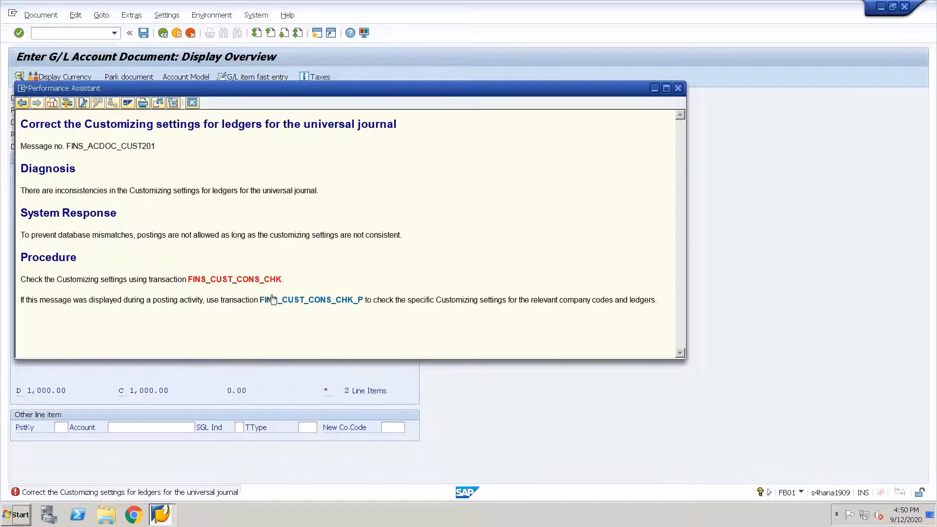
{"action": "left_click", "coordinate": [299, 301]}
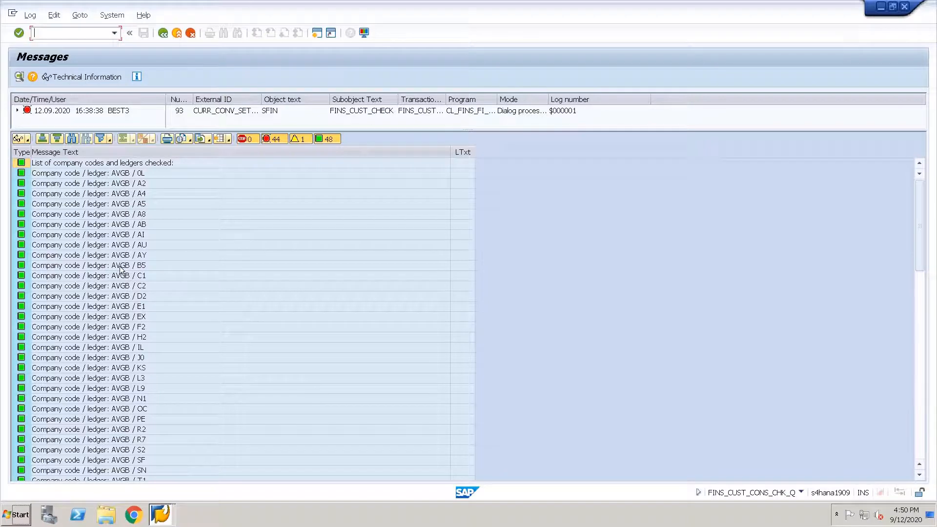
Examine the check log for the ledgers assigned to company code AVGB and their customizing errors.
{"action": "scroll", "coordinate": [171, 378], "scroll_direction": "down", "scroll_amount": 15}
{"action": "scroll", "coordinate": [170, 377], "scroll_direction": "up", "scroll_amount": 10}
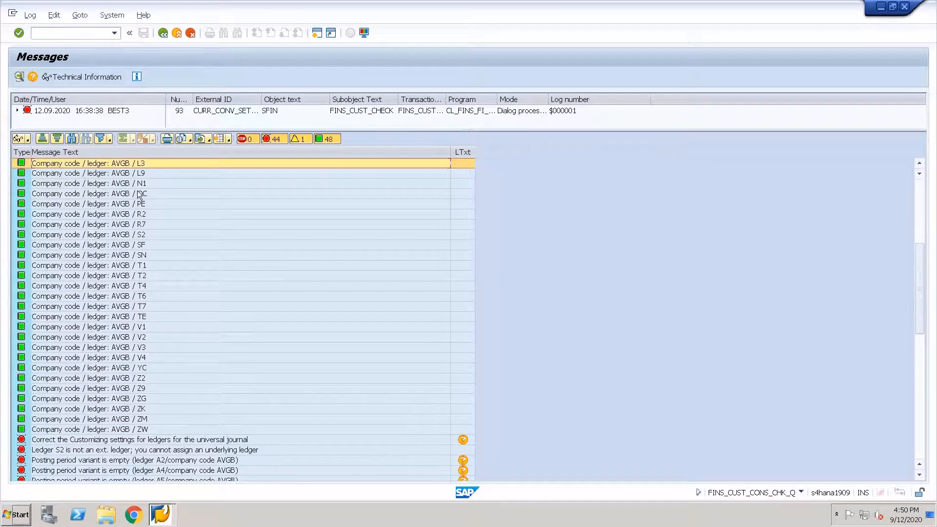
{"action": "scroll", "coordinate": [142, 263], "scroll_direction": "up", "scroll_amount": 6}
{"action": "scroll", "coordinate": [144, 256], "scroll_direction": "up", "scroll_amount": 1}
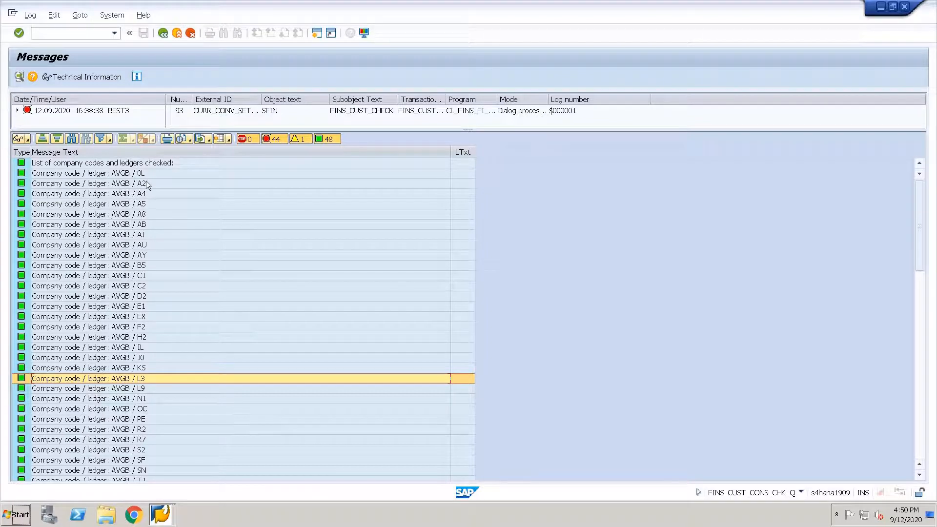
{"action": "left_click_drag", "start_coordinate": [148, 186], "coordinate": [163, 441]}
{"action": "scroll", "coordinate": [163, 440], "scroll_direction": "down", "scroll_amount": 5}
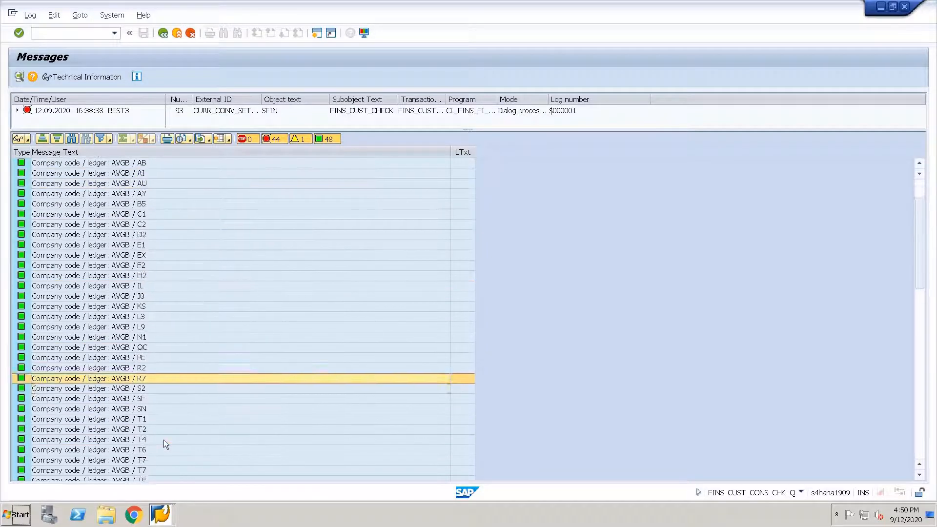
{"action": "scroll", "coordinate": [163, 441], "scroll_direction": "down", "scroll_amount": 3}
{"action": "left_click_drag", "start_coordinate": [150, 306], "coordinate": [151, 347]}
{"action": "left_click", "coordinate": [167, 357]}
{"action": "scroll", "coordinate": [167, 359], "scroll_direction": "down", "scroll_amount": 6}
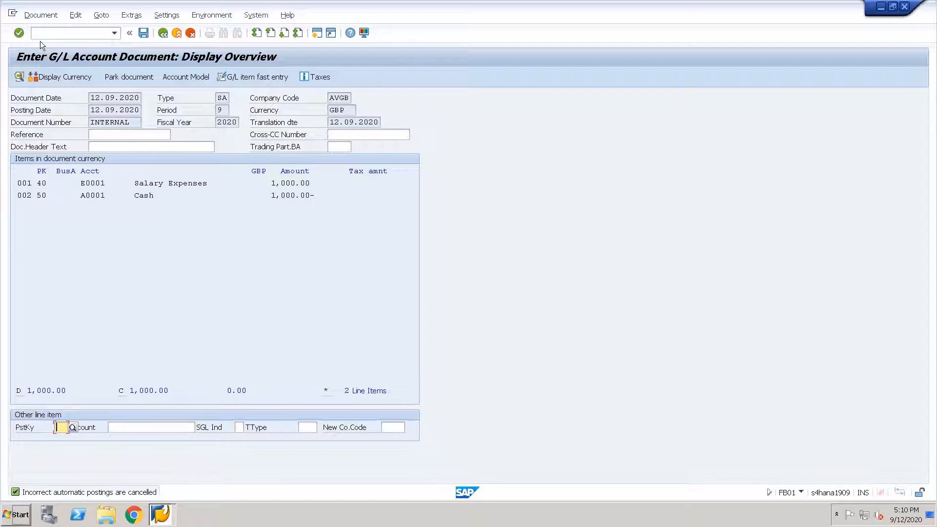
Post the G/L document in company code AVGB and display the posted document.
{"action": "key", "text": "ctrl+s"}
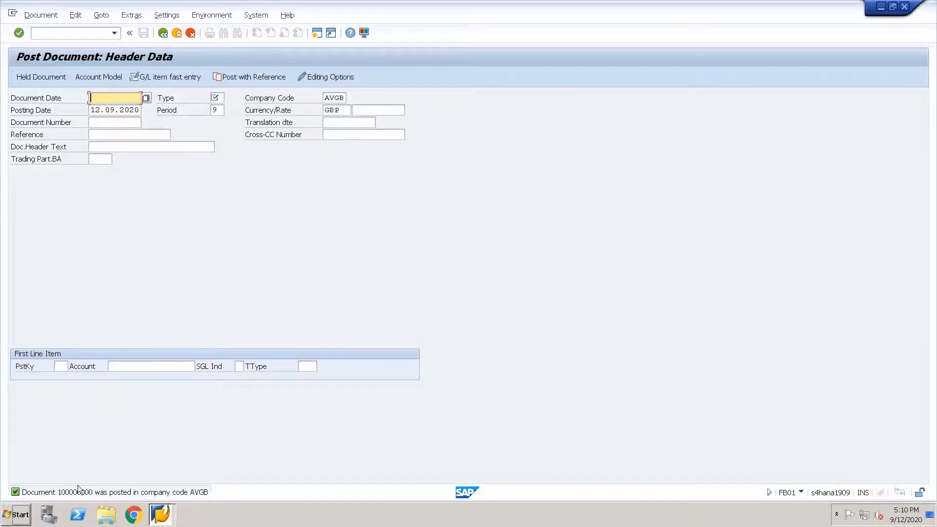
{"action": "left_click", "coordinate": [43, 18]}
{"action": "left_click", "coordinate": [53, 55]}
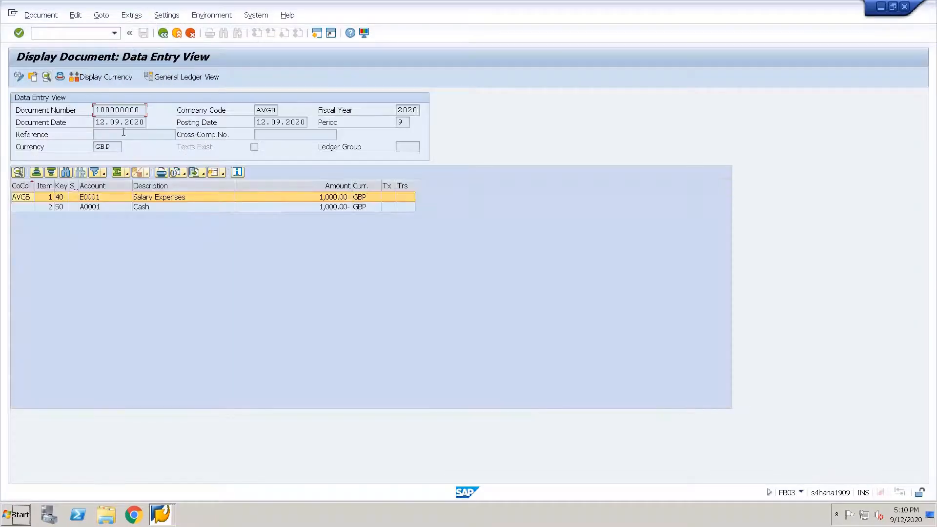
Review the posted document's salary expense and cash items and switch to the general ledger view.
{"action": "left_click", "coordinate": [417, 146]}
{"action": "left_click", "coordinate": [169, 204]}
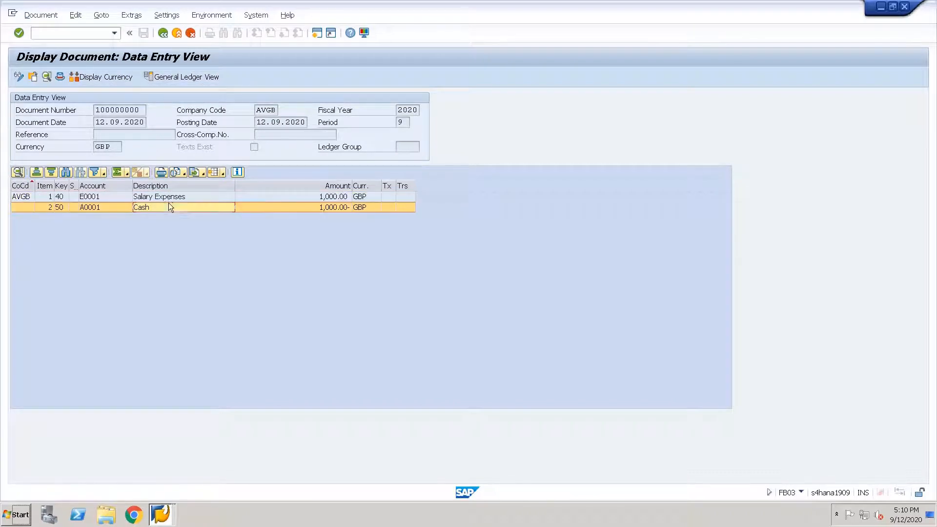
{"action": "left_click", "coordinate": [169, 197]}
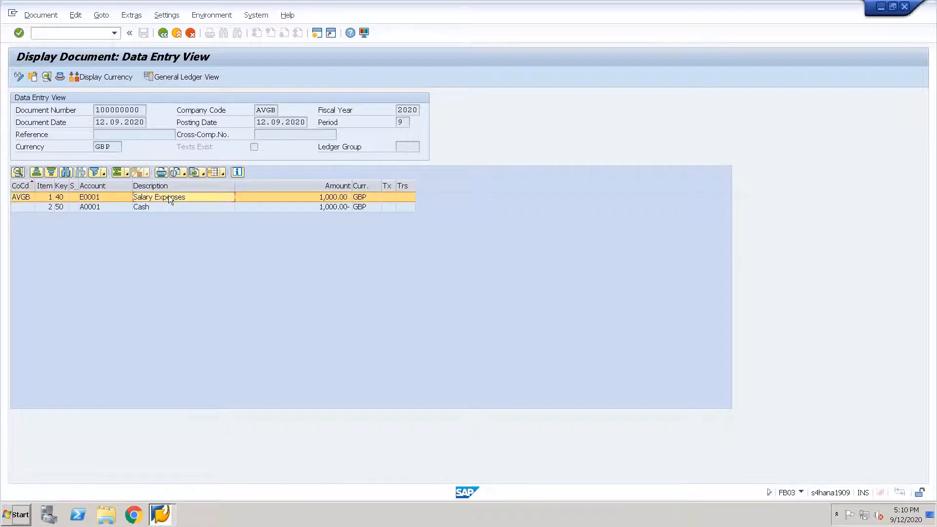
{"action": "left_click", "coordinate": [160, 76]}
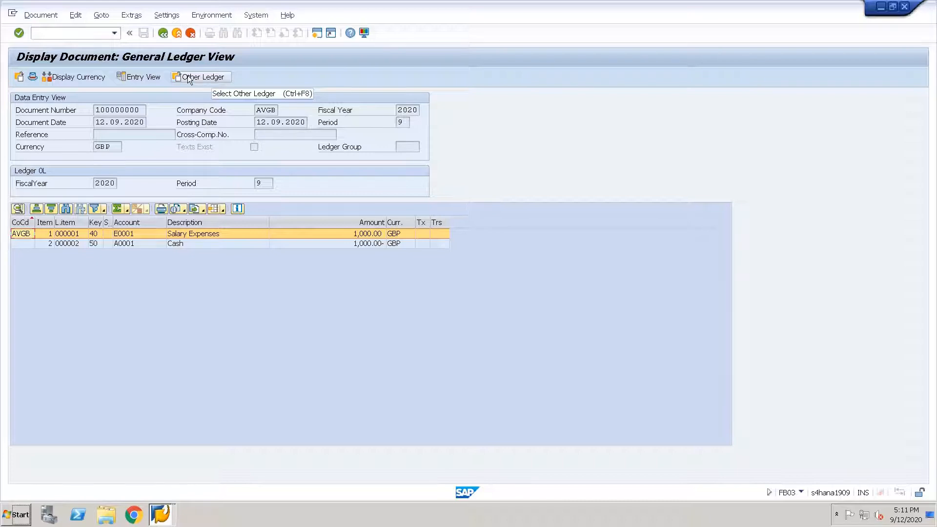
Review the ledgers offered for the document and display it in leading ledger 0L.
{"action": "left_click", "coordinate": [189, 78]}
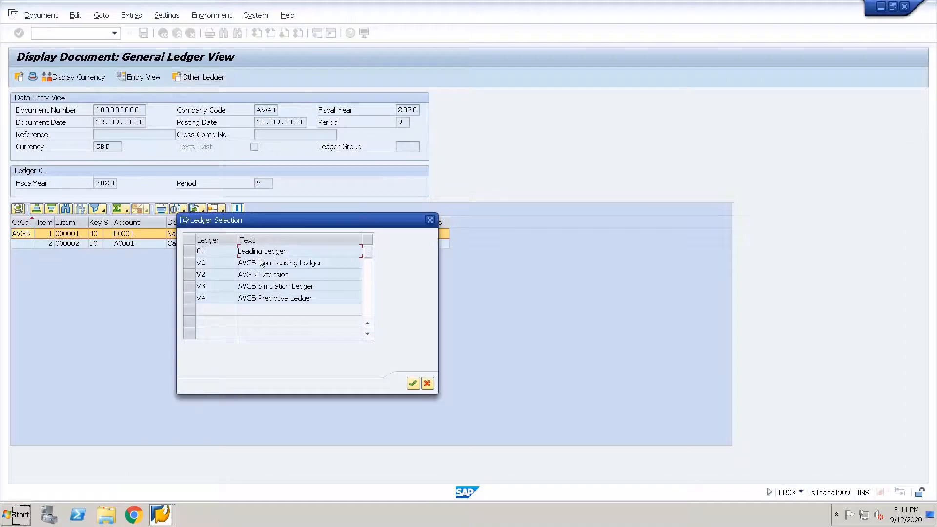
{"action": "left_click_drag", "start_coordinate": [269, 221], "coordinate": [460, 167]}
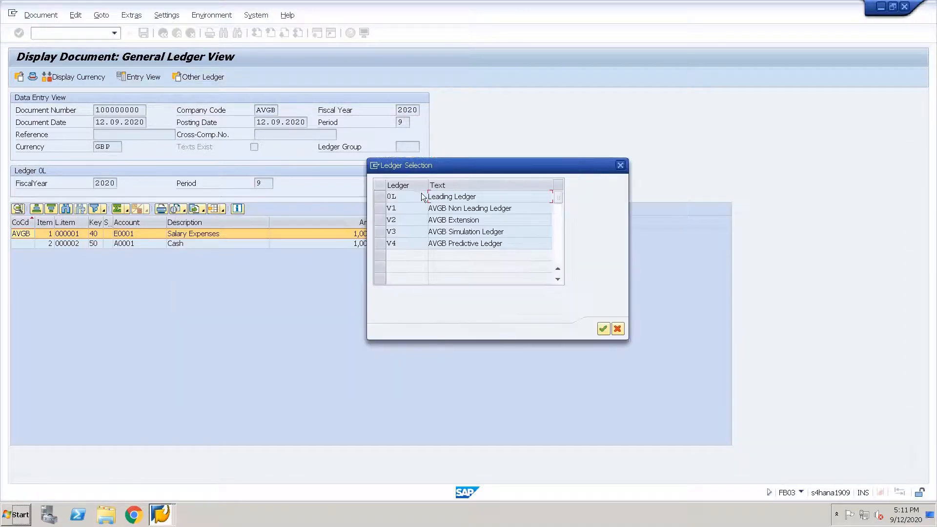
{"action": "left_click", "coordinate": [379, 199]}
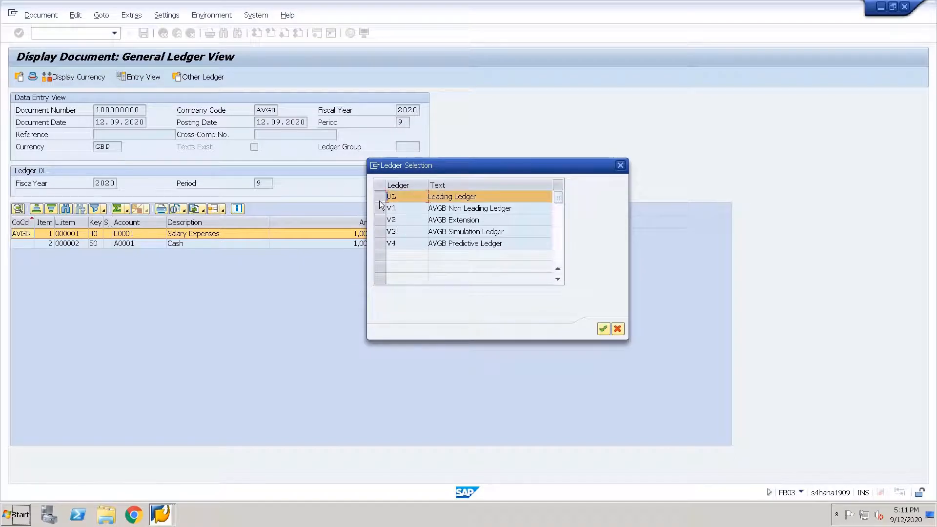
{"action": "left_click", "coordinate": [380, 208]}
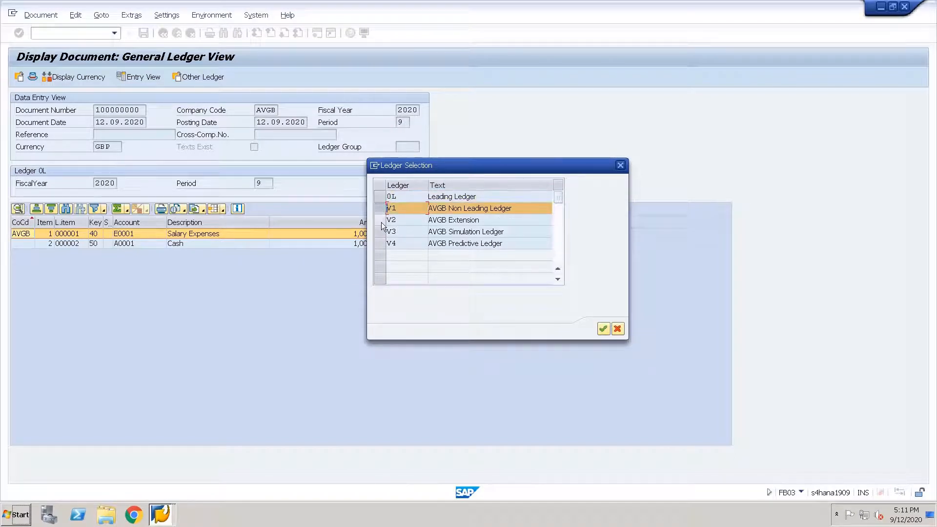
{"action": "left_click", "coordinate": [380, 220]}
{"action": "left_click", "coordinate": [413, 197]}
{"action": "left_click", "coordinate": [379, 197]}
{"action": "left_click_drag", "start_coordinate": [482, 165], "coordinate": [662, 135]}
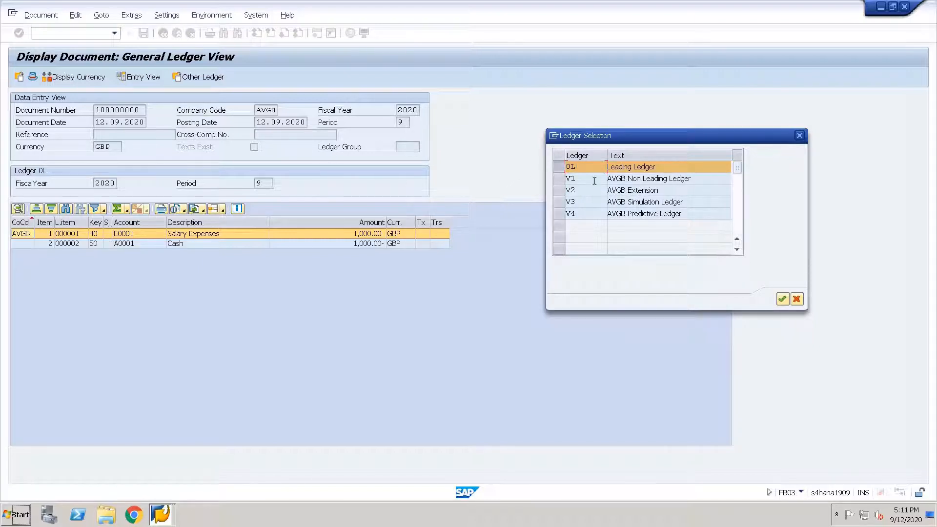
{"action": "left_click", "coordinate": [781, 298]}
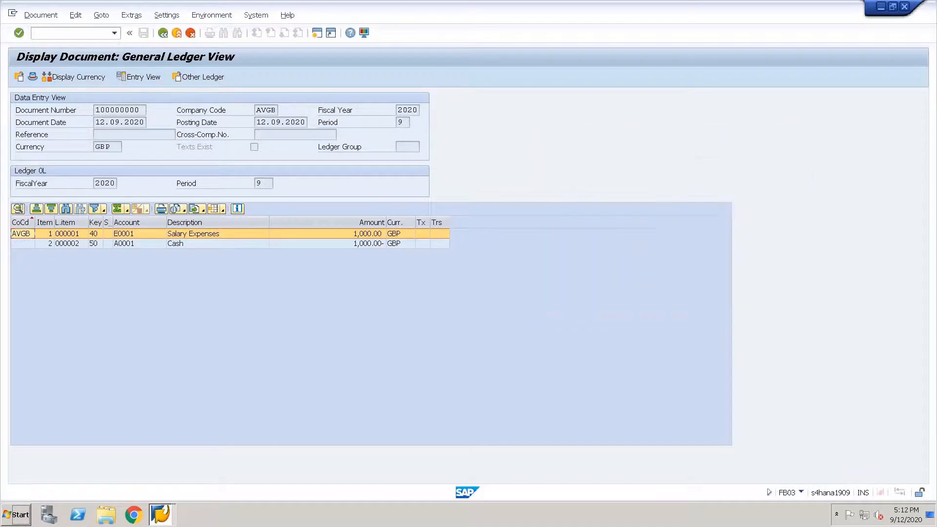
Display the document in non-leading ledger V1 and in extension ledger V2.
{"action": "left_click", "coordinate": [188, 73]}
{"action": "double_click", "coordinate": [203, 263]}
{"action": "left_click", "coordinate": [199, 76]}
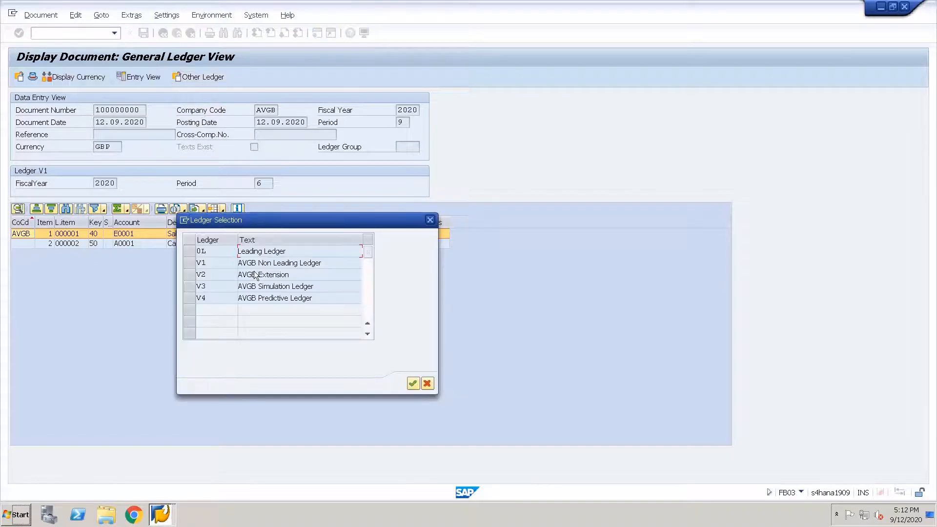
{"action": "double_click", "coordinate": [277, 274]}
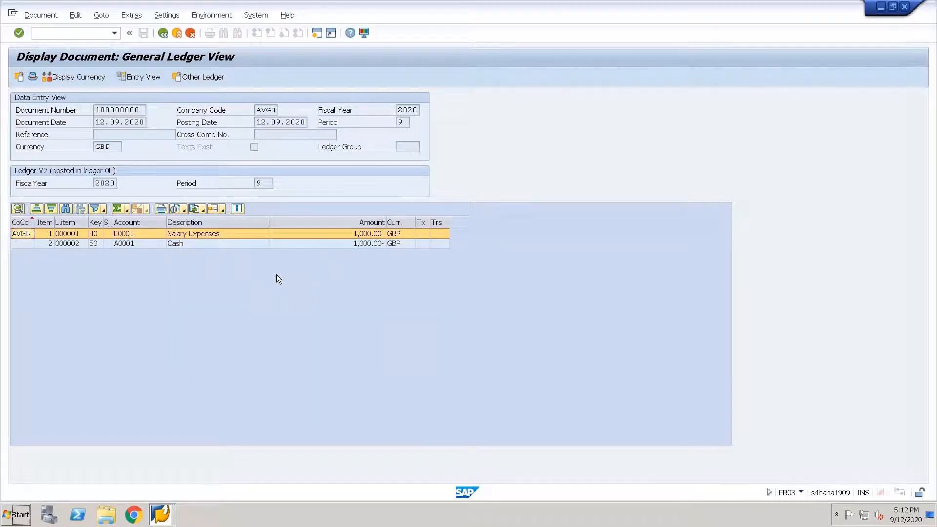
Check the document number in the ledger V2 view and return to leading ledger 0L.
{"action": "left_click_drag", "start_coordinate": [139, 106], "coordinate": [82, 104]}
{"action": "left_click", "coordinate": [81, 104]}
{"action": "left_click", "coordinate": [209, 72]}
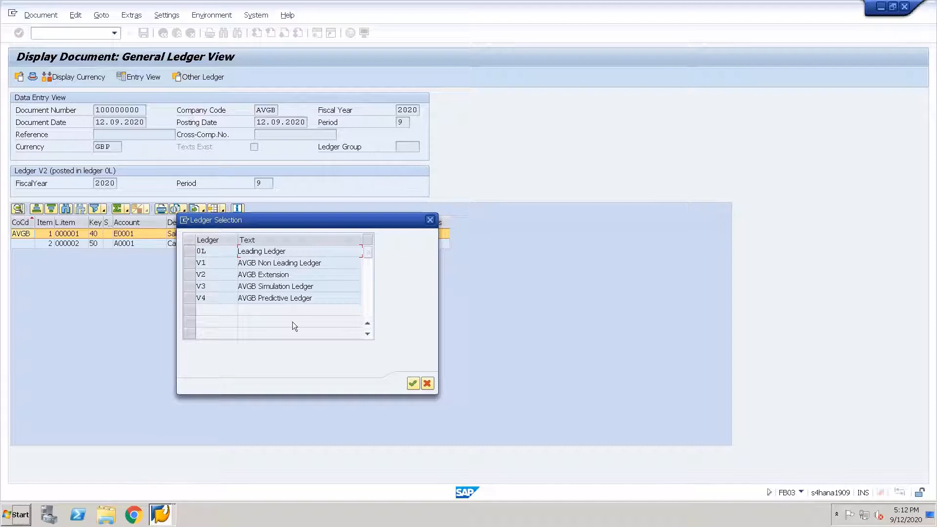
{"action": "left_click", "coordinate": [411, 381]}
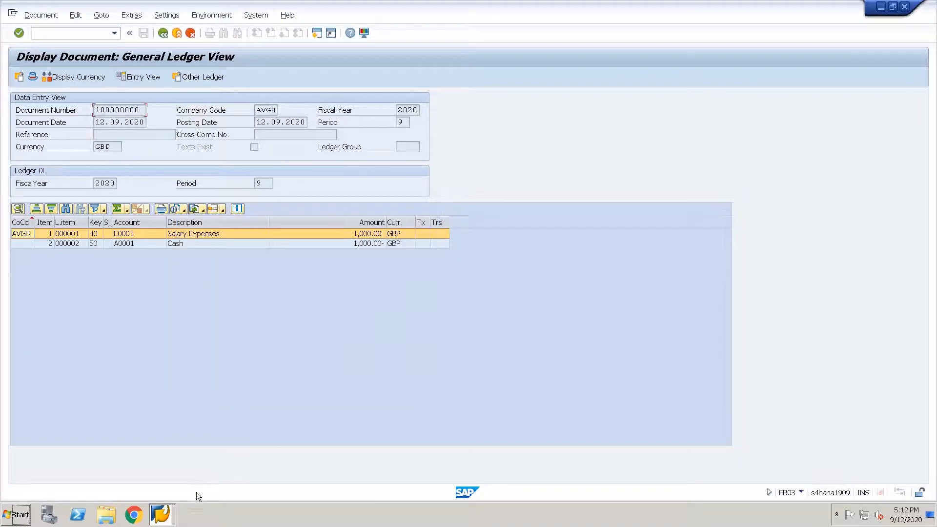
Switch to the other SAP session and start transaction SE16N for table ACDOCA.
{"action": "right_click", "coordinate": [166, 517]}
{"action": "left_click", "coordinate": [173, 434]}
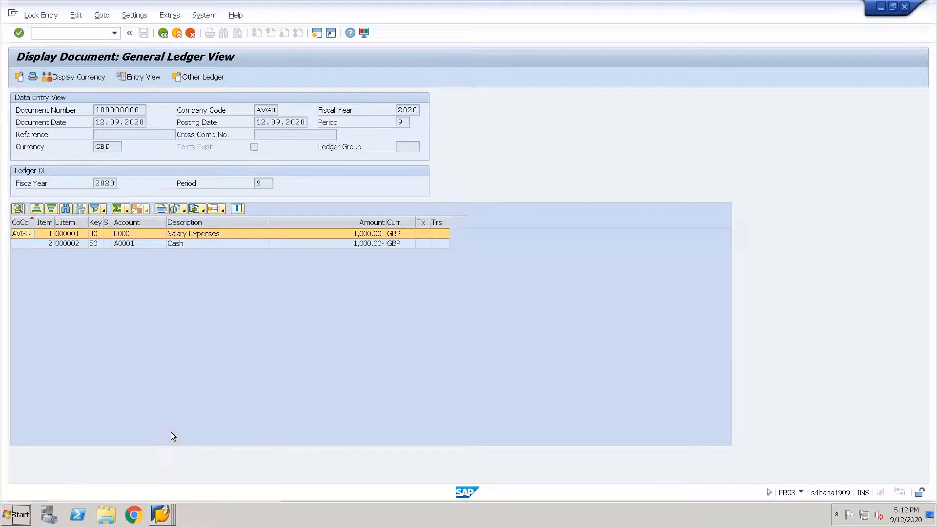
{"action": "left_click", "coordinate": [72, 32]}
{"action": "type", "text": "/nse16n"}
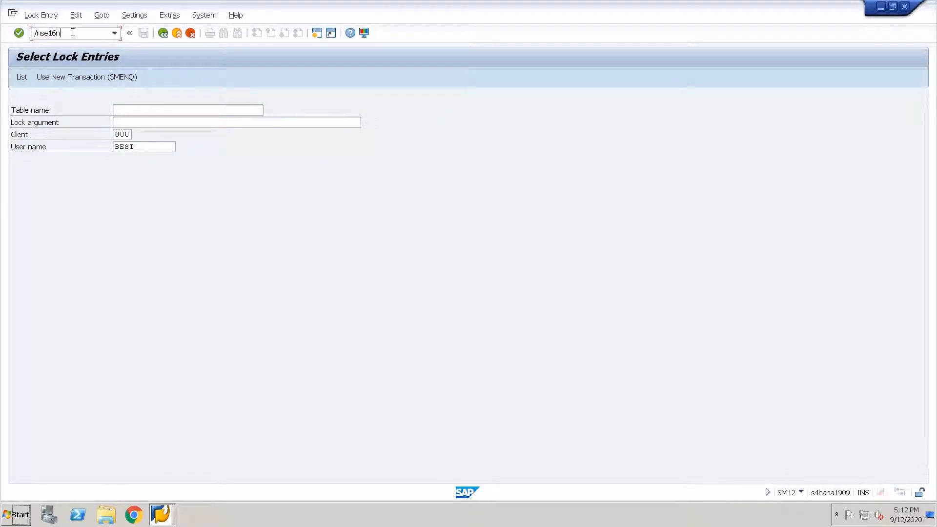
{"action": "key", "text": "Return"}
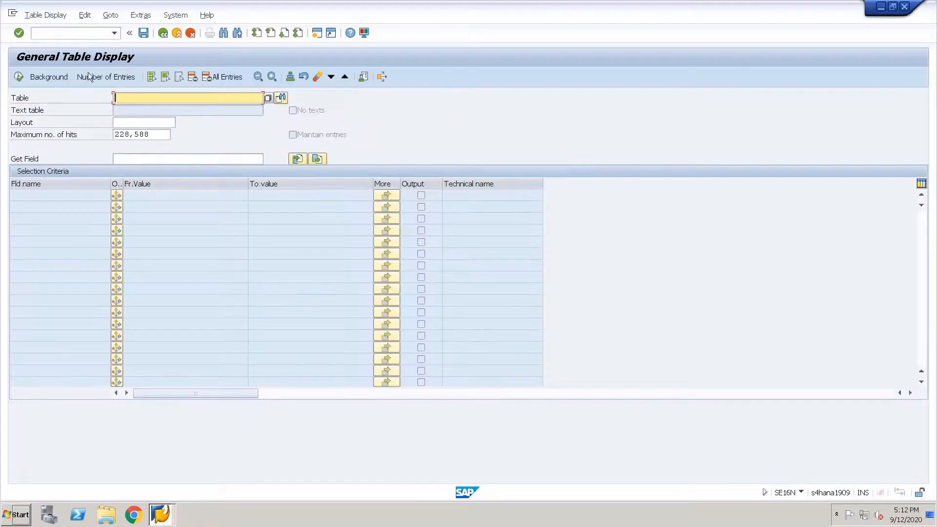
{"action": "type", "text": "acdoca"}
{"action": "key", "text": "Return"}
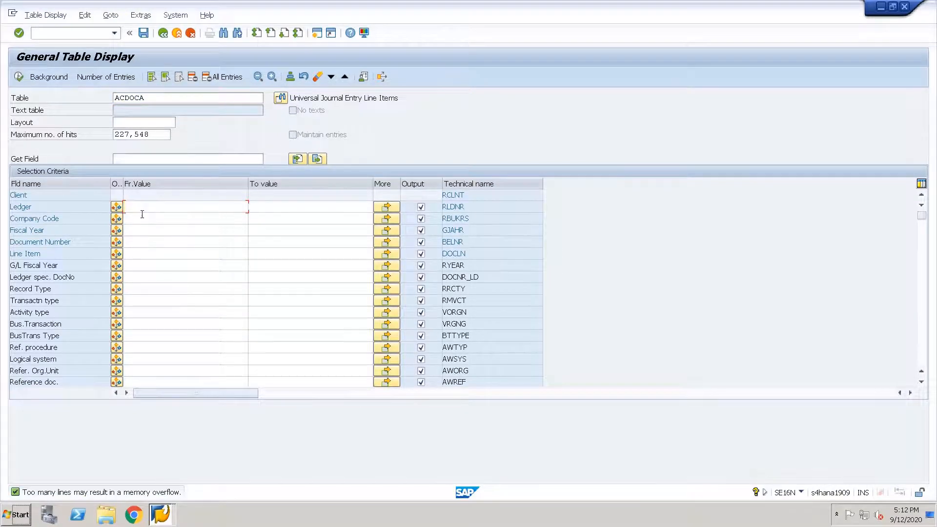
Display the ACDOCA entries for company code AVGB, fiscal year 2020 and document number 100000000.
{"action": "left_click", "coordinate": [142, 215]}
{"action": "type", "text": "avgb"}
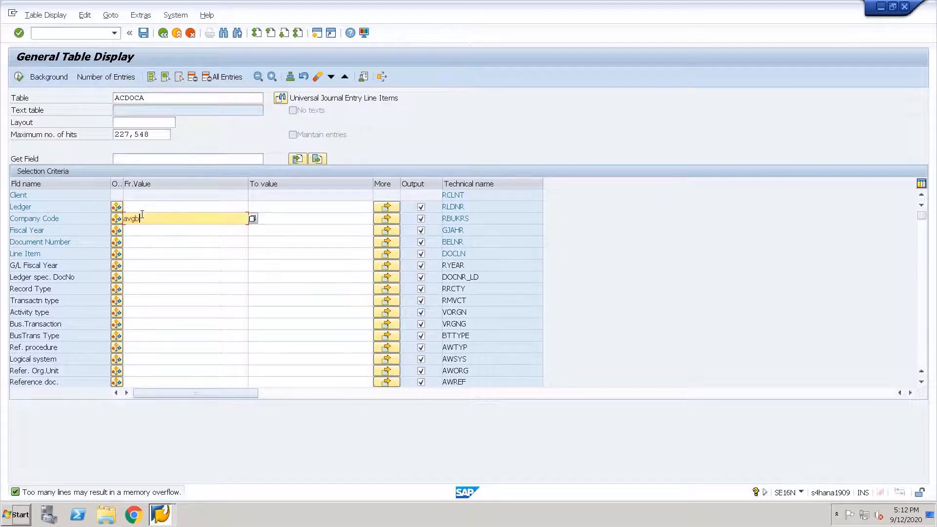
{"action": "left_click", "coordinate": [140, 232]}
{"action": "type", "text": "2020"}
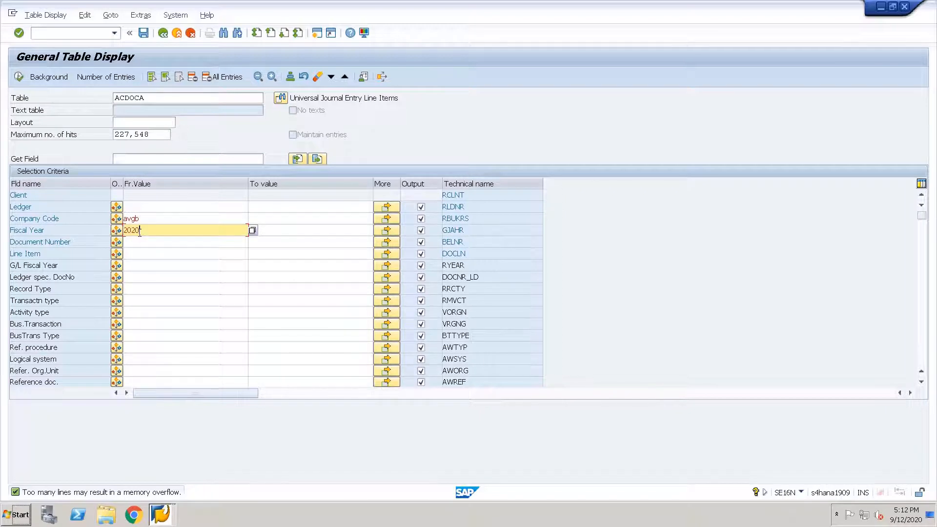
{"action": "left_click", "coordinate": [138, 241]}
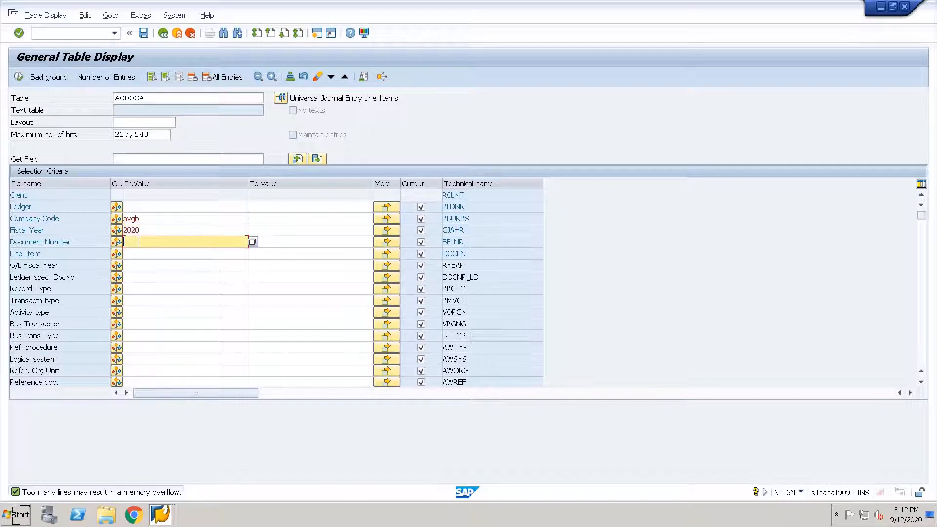
{"action": "type", "text": "100000000"}
{"action": "key", "text": "F8"}
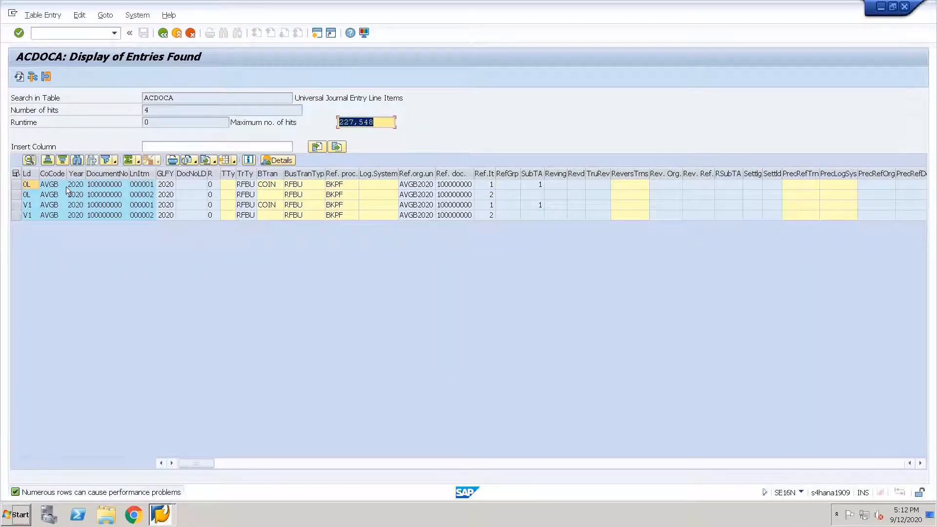
Compare the ACDOCA line items of ledgers 0L and V1, checking them against the document's general ledger view.
{"action": "left_click_drag", "start_coordinate": [16, 185], "coordinate": [19, 220]}
{"action": "left_click", "coordinate": [17, 188]}
{"action": "left_click", "coordinate": [17, 207]}
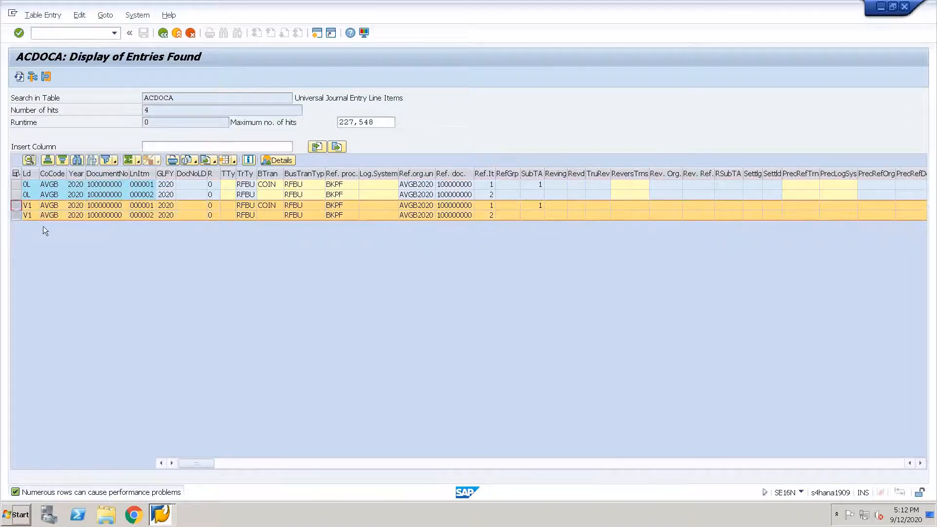
{"action": "left_click", "coordinate": [16, 215]}
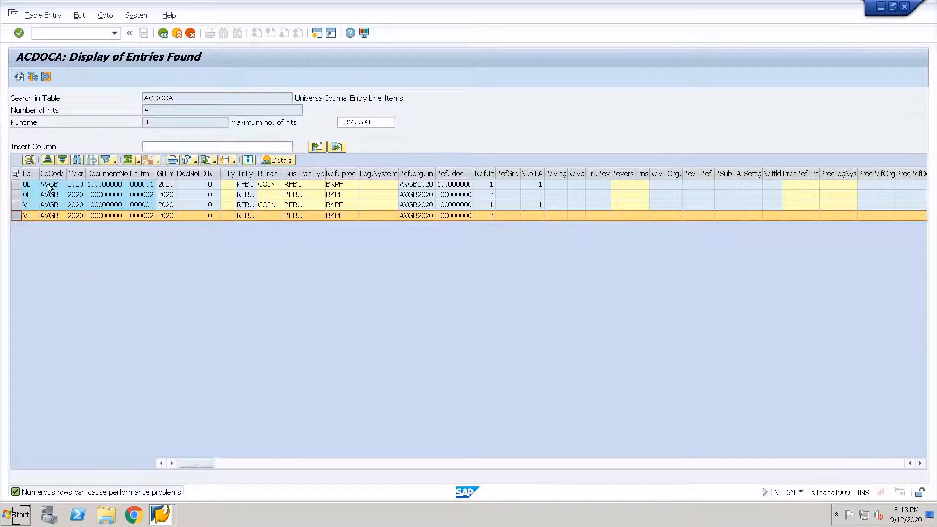
{"action": "left_click_drag", "start_coordinate": [70, 185], "coordinate": [107, 214]}
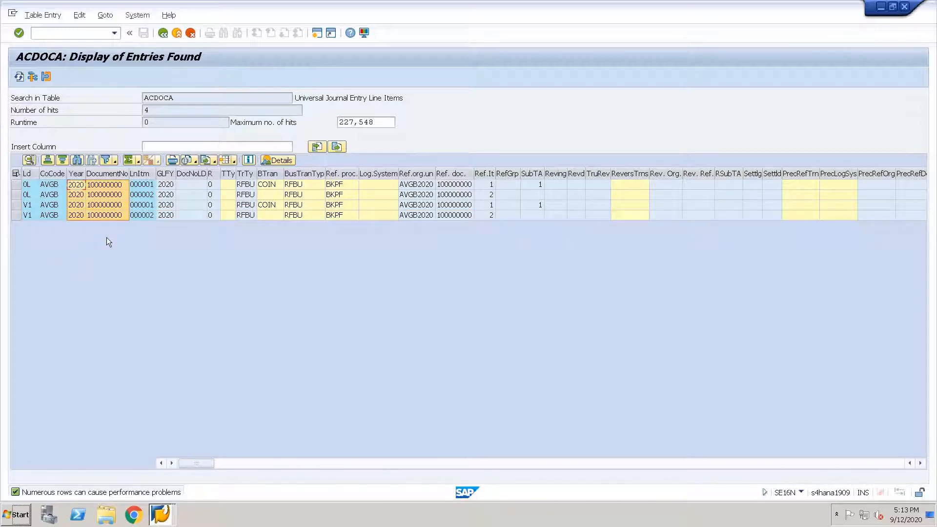
{"action": "left_click", "coordinate": [107, 205]}
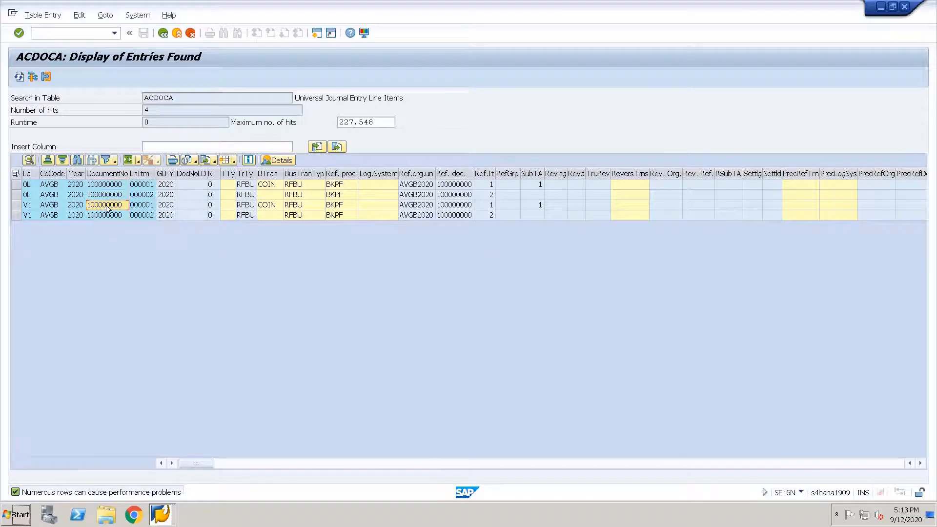
{"action": "double_click", "coordinate": [106, 206]}
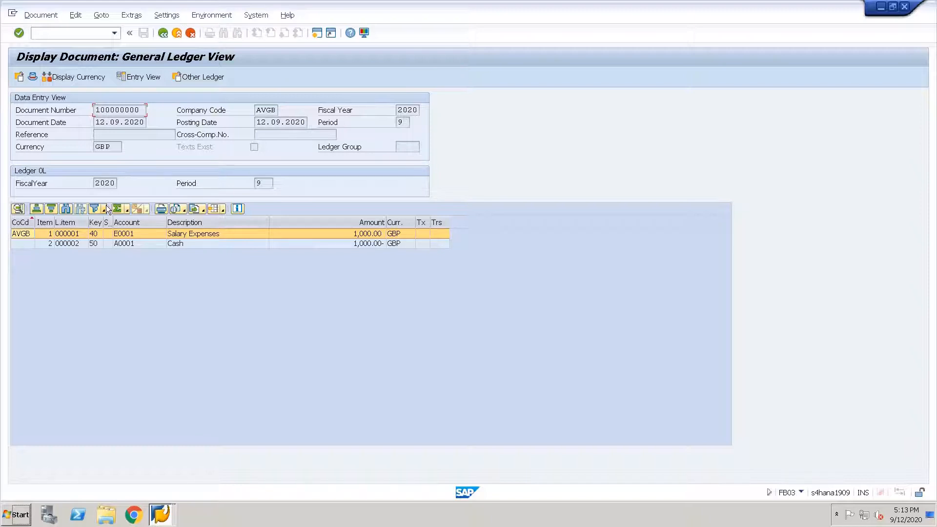
{"action": "key", "text": "alt+Tab"}
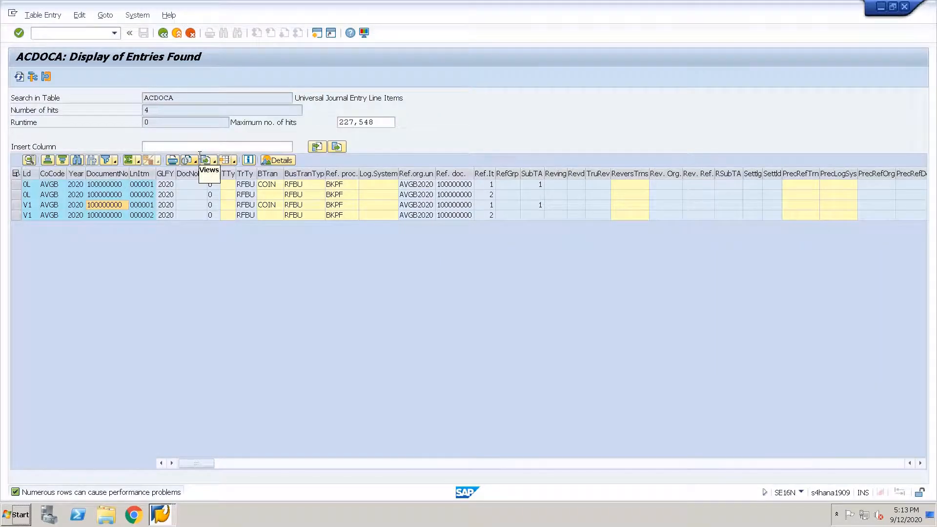
Start transaction SE16N from the SAP Easy Access screen and load table BSEG.
{"action": "key", "text": "shift+F3"}
{"action": "type", "text": "se16n"}
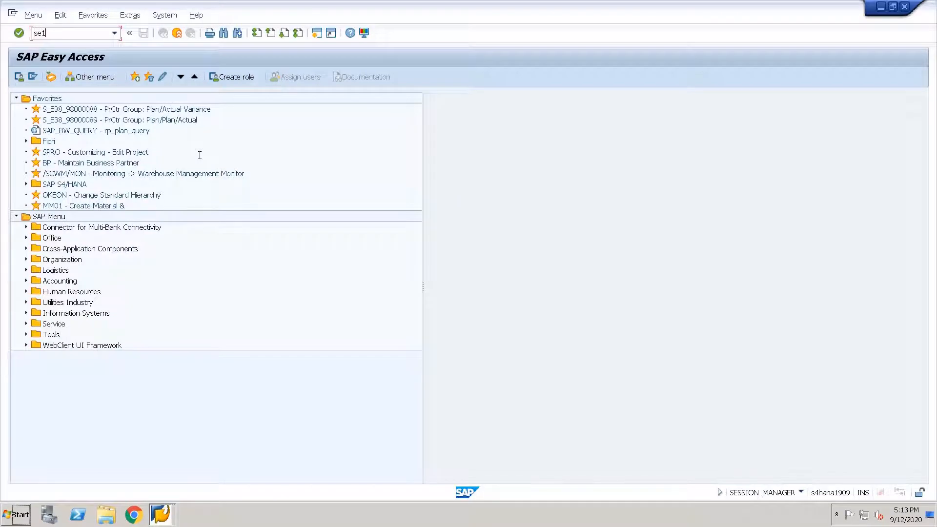
{"action": "key", "text": "Return"}
{"action": "type", "text": "bs"}
{"action": "left_click_drag", "start_coordinate": [148, 98], "coordinate": [60, 91]}
{"action": "type", "text": "bseg"}
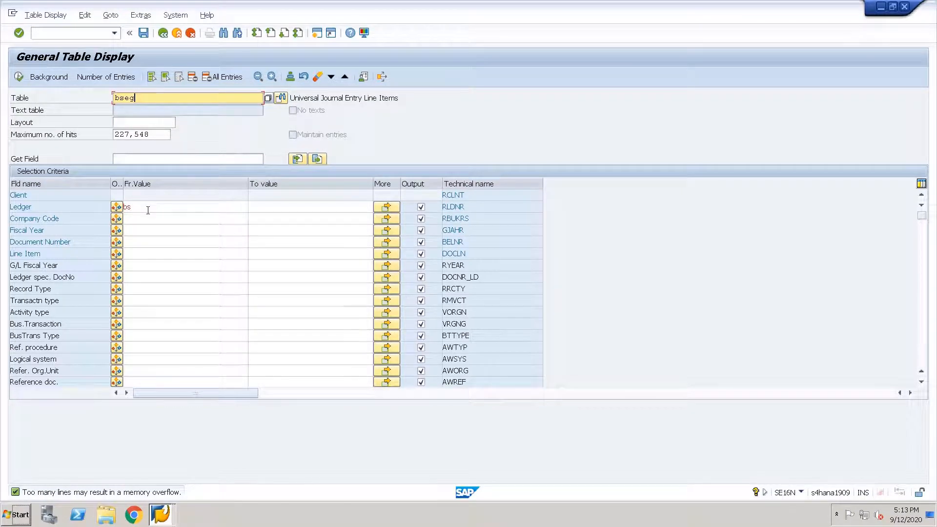
{"action": "left_click", "coordinate": [143, 208]}
{"action": "key", "text": "Return"}
Display the BSEG entries for company code AVGB, document number 100000000 and fiscal year 2020.
{"action": "type", "text": "avgb"}
{"action": "left_click", "coordinate": [142, 219]}
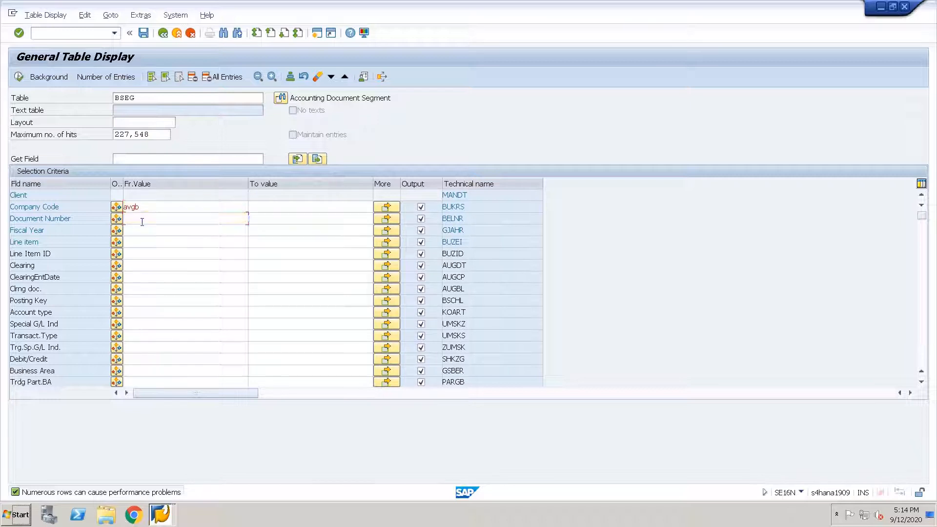
{"action": "type", "text": "1000000000"}
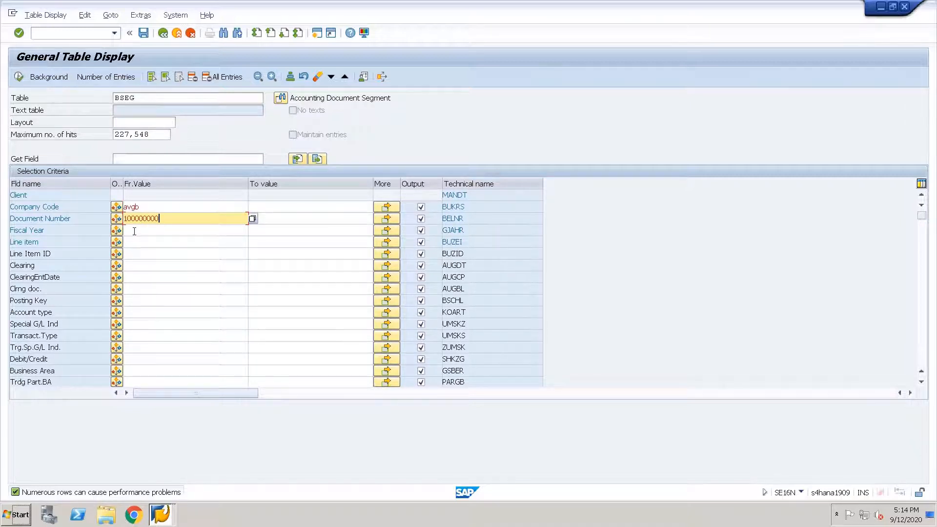
{"action": "left_click", "coordinate": [151, 233]}
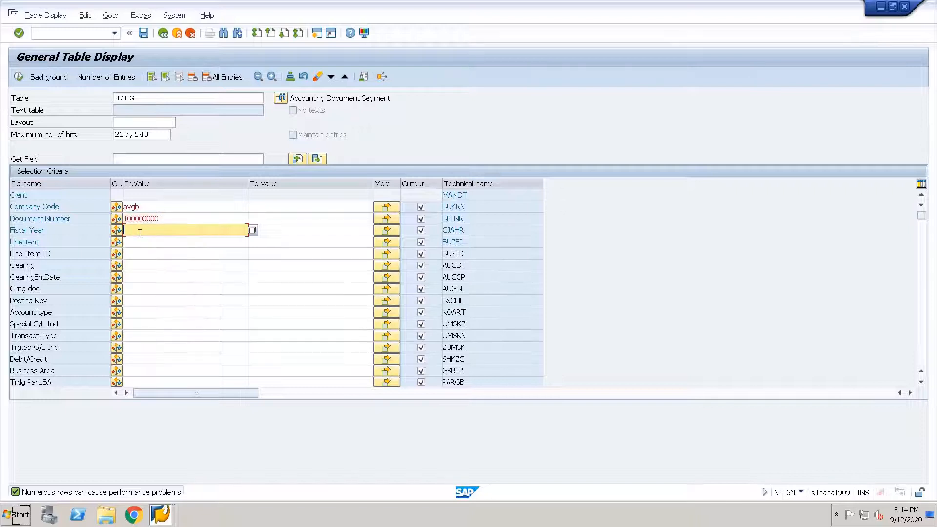
{"action": "type", "text": "2020"}
{"action": "key", "text": "F8"}
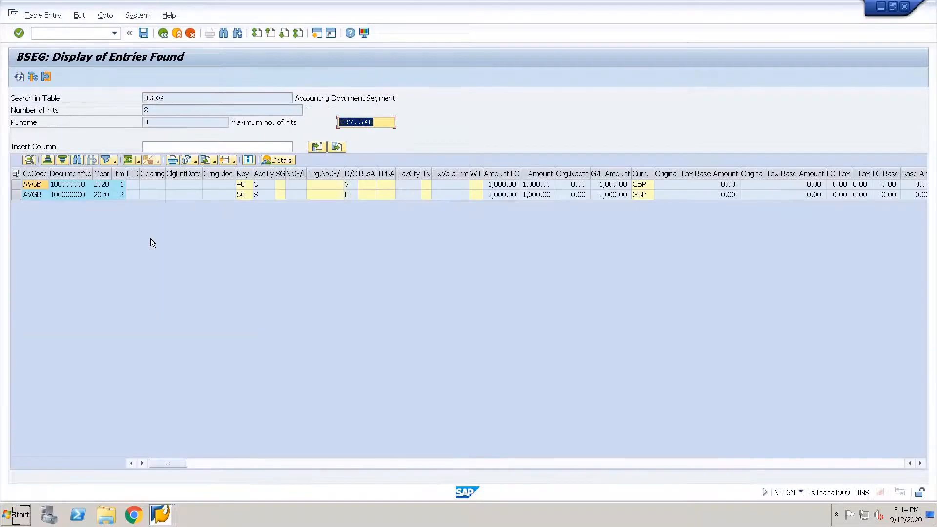
Examine the document's line items in BSEG and switch back to the ACDOCA entries for comparison.
{"action": "left_click", "coordinate": [72, 186]}
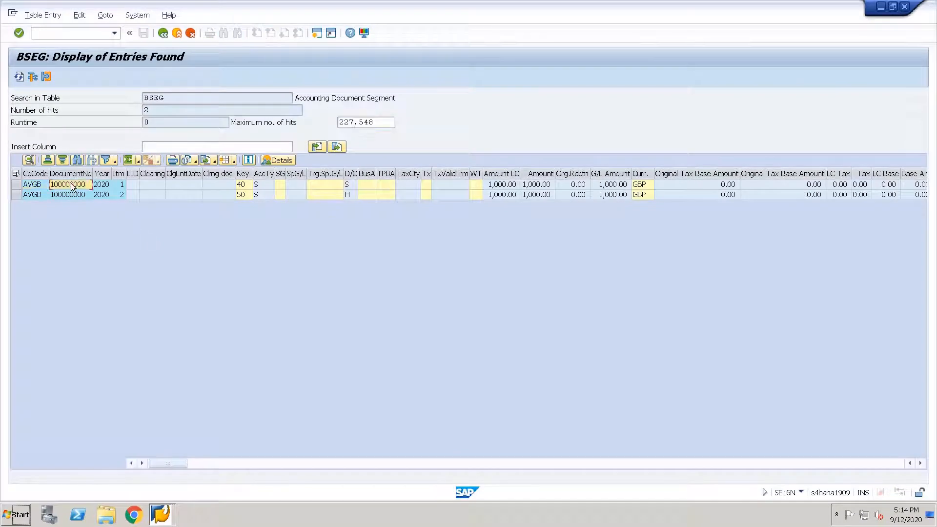
{"action": "left_click", "coordinate": [16, 185]}
{"action": "left_click", "coordinate": [16, 194], "text": "shift"}
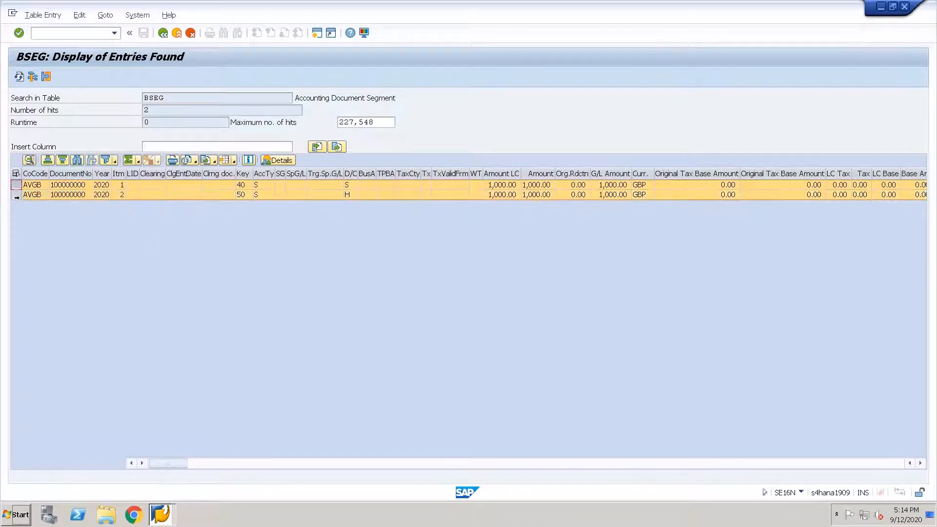
{"action": "left_click", "coordinate": [16, 194]}
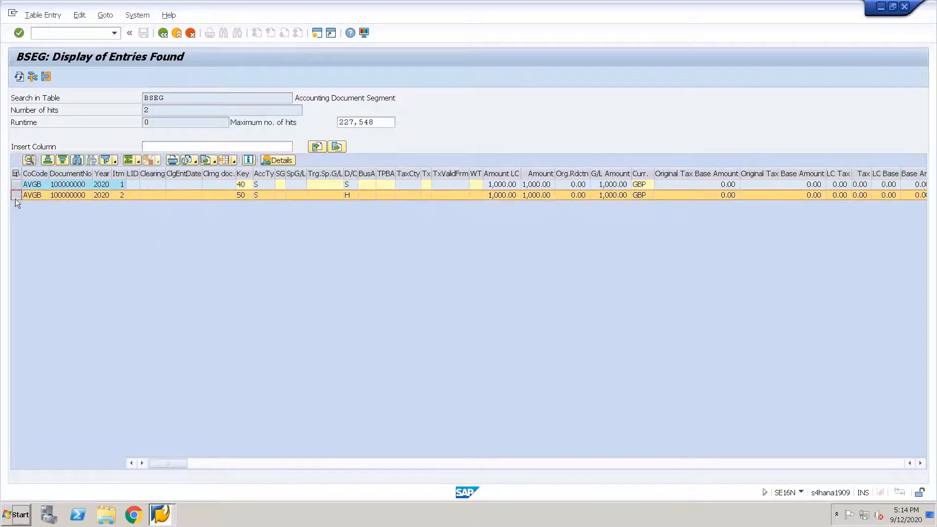
{"action": "left_click", "coordinate": [81, 194]}
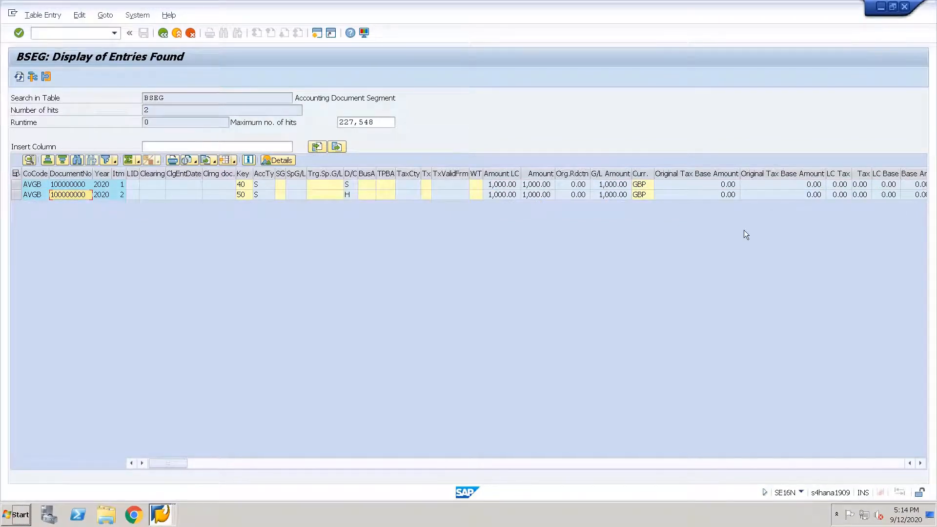
{"action": "left_click", "coordinate": [61, 185]}
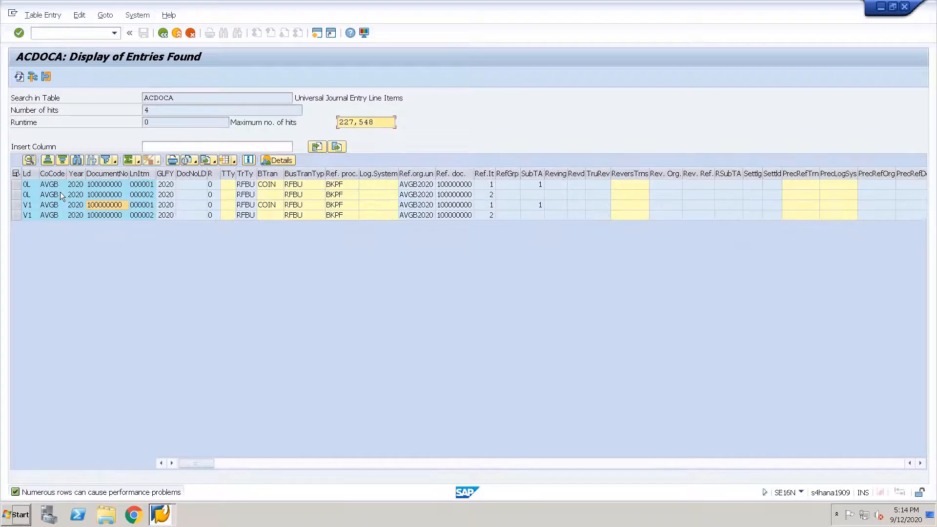
Examine the currency fields in the detailed display of the first ledger 0L line item in ACDOCA, including Freely Defined Currency 1.
{"action": "left_click", "coordinate": [116, 186]}
{"action": "double_click", "coordinate": [115, 186]}
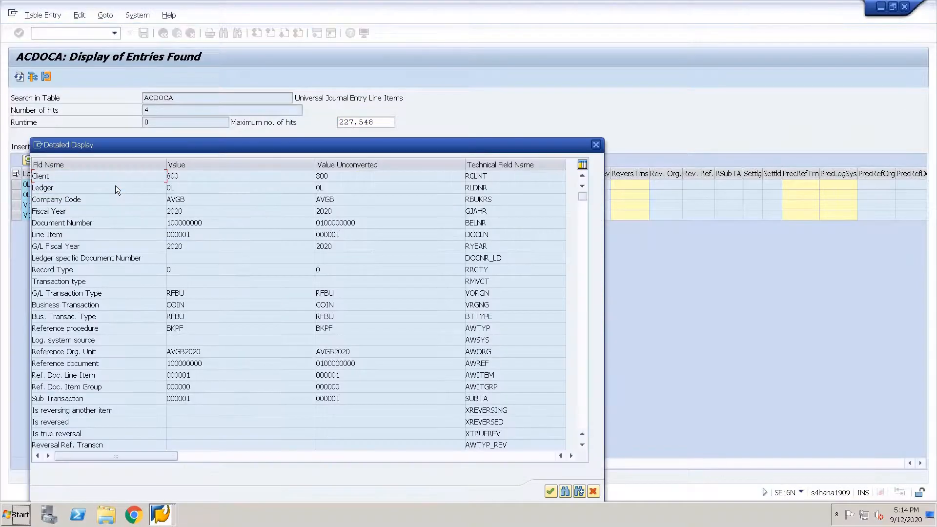
{"action": "scroll", "coordinate": [220, 315], "scroll_direction": "down", "scroll_amount": 15}
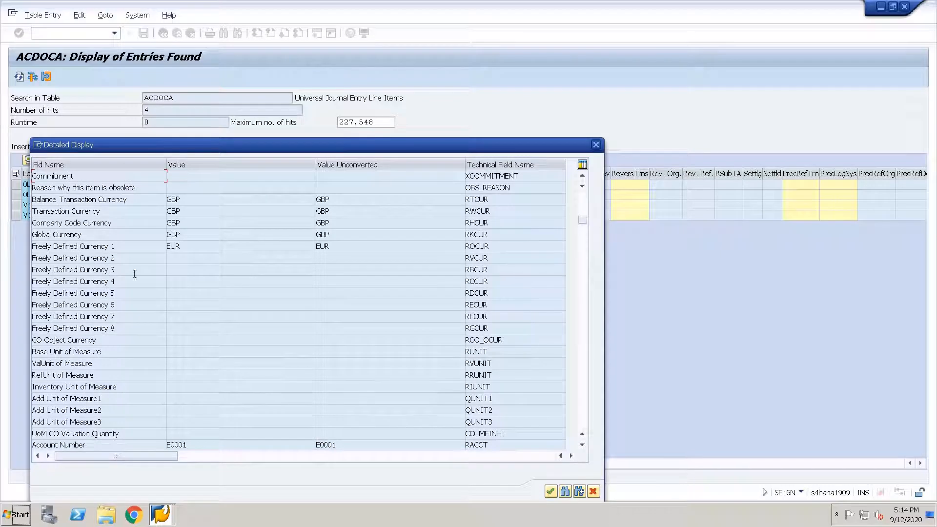
{"action": "double_click", "coordinate": [183, 246]}
{"action": "double_click", "coordinate": [497, 247]}
{"action": "left_click", "coordinate": [182, 200]}
{"action": "double_click", "coordinate": [172, 223]}
{"action": "left_click_drag", "start_coordinate": [173, 232], "coordinate": [154, 244]}
{"action": "left_click", "coordinate": [550, 491]}
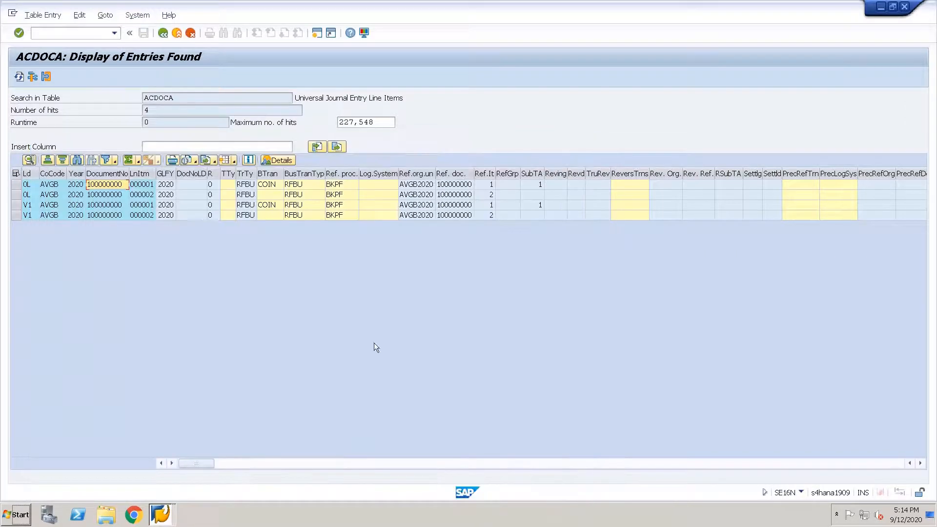
Examine the BSEG detailed display of document 100000000's first line item for its currency and amount fields.
{"action": "double_click", "coordinate": [111, 199]}
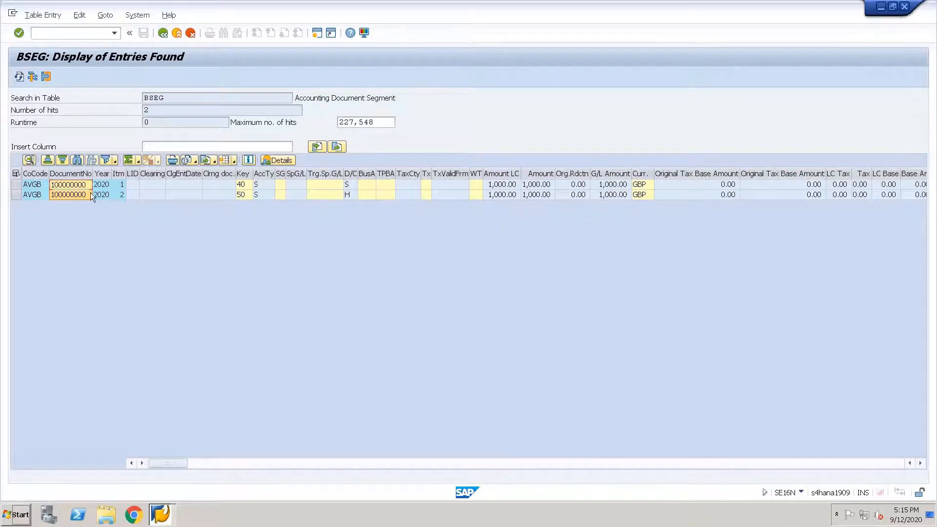
{"action": "double_click", "coordinate": [79, 186]}
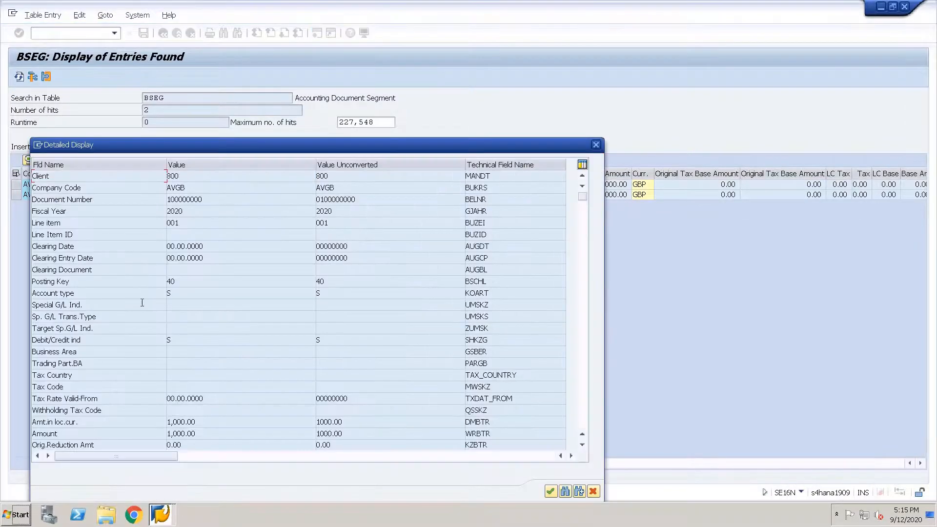
{"action": "scroll", "coordinate": [149, 311], "scroll_direction": "down", "scroll_amount": 7}
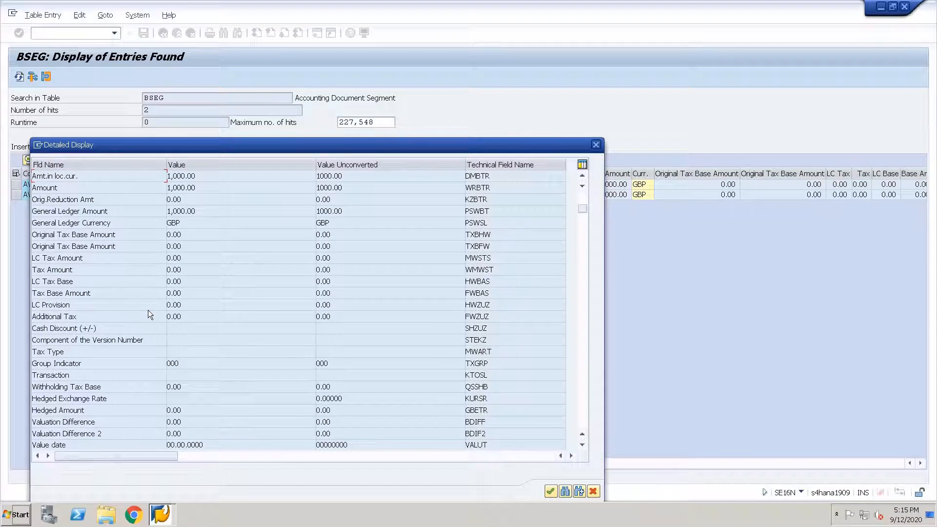
{"action": "left_click_drag", "start_coordinate": [115, 223], "coordinate": [27, 224]}
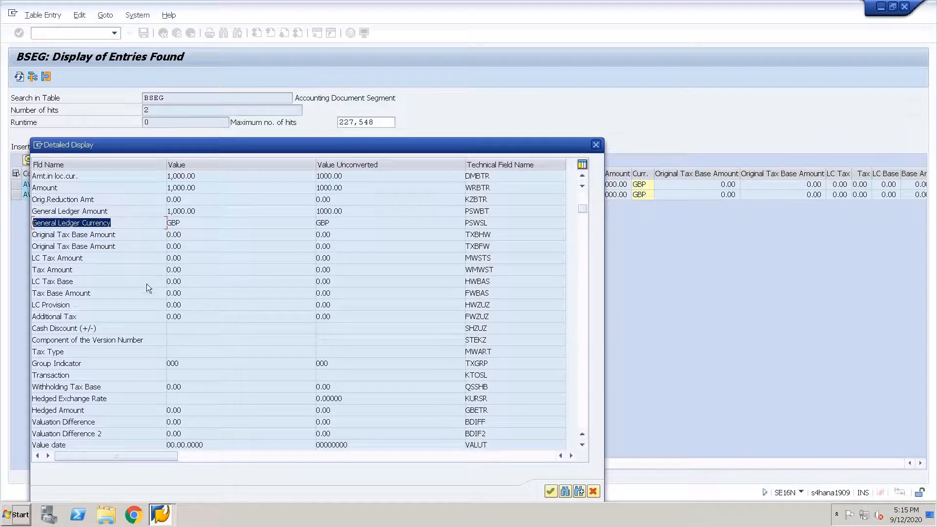
{"action": "scroll", "coordinate": [142, 283], "scroll_direction": "down", "scroll_amount": 5}
{"action": "scroll", "coordinate": [165, 297], "scroll_direction": "down", "scroll_amount": 11}
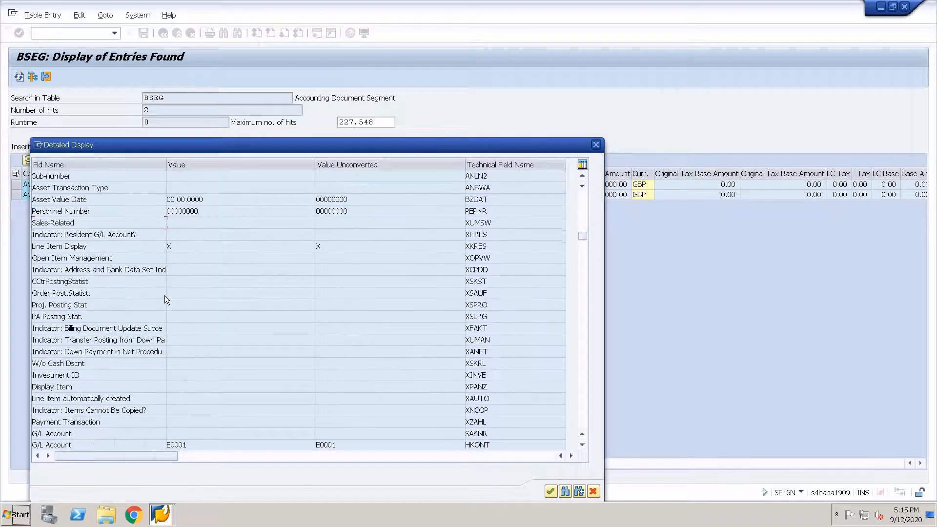
{"action": "scroll", "coordinate": [165, 297], "scroll_direction": "down", "scroll_amount": 11}
{"action": "scroll", "coordinate": [165, 296], "scroll_direction": "down", "scroll_amount": 6}
{"action": "scroll", "coordinate": [164, 295], "scroll_direction": "down", "scroll_amount": 15}
{"action": "scroll", "coordinate": [165, 294], "scroll_direction": "down", "scroll_amount": 13}
{"action": "scroll", "coordinate": [165, 296], "scroll_direction": "down", "scroll_amount": 1}
{"action": "key", "text": "Escape"}
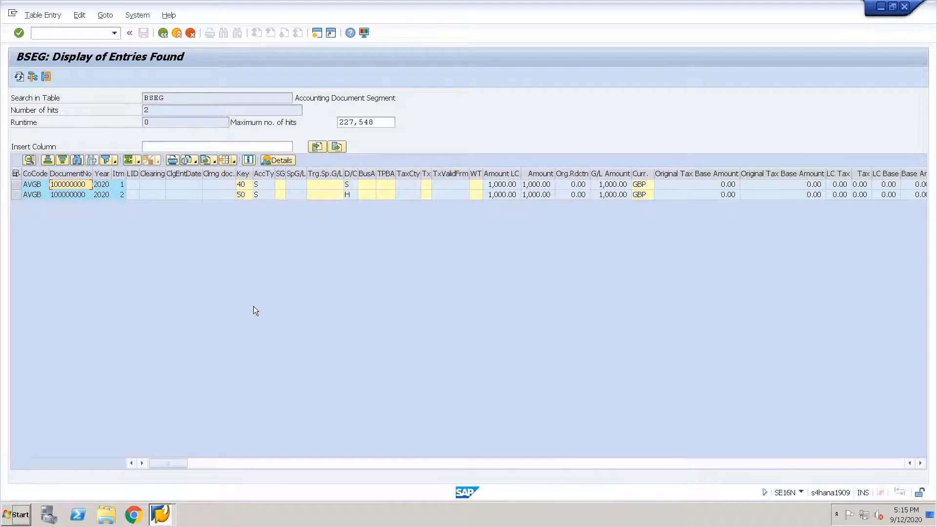
Switch to the session showing the document's general ledger view and start transaction FB01L there.
{"action": "key", "text": "alt+Tab"}
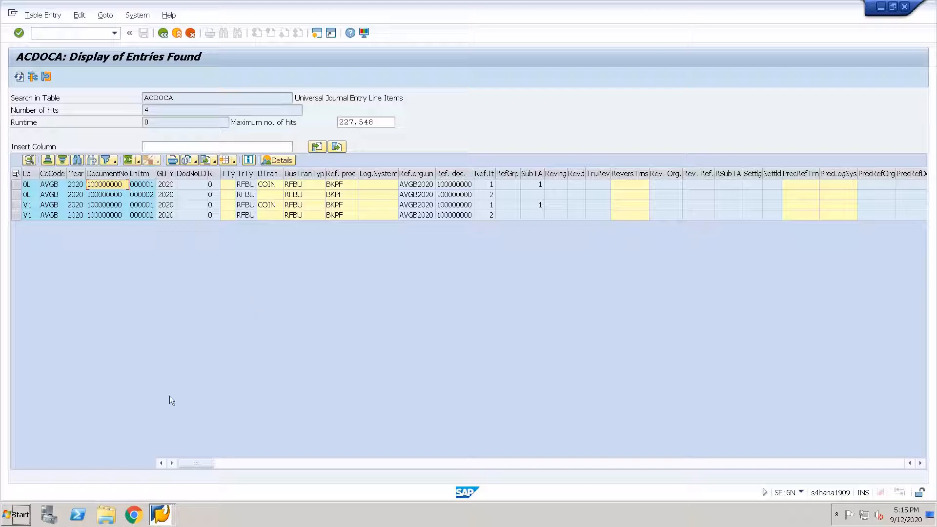
{"action": "left_click", "coordinate": [165, 521]}
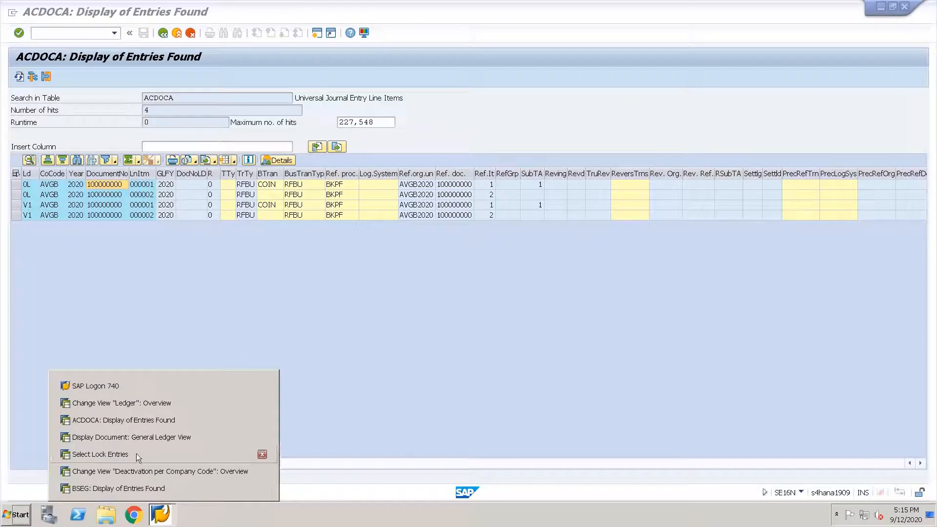
{"action": "left_click", "coordinate": [130, 439]}
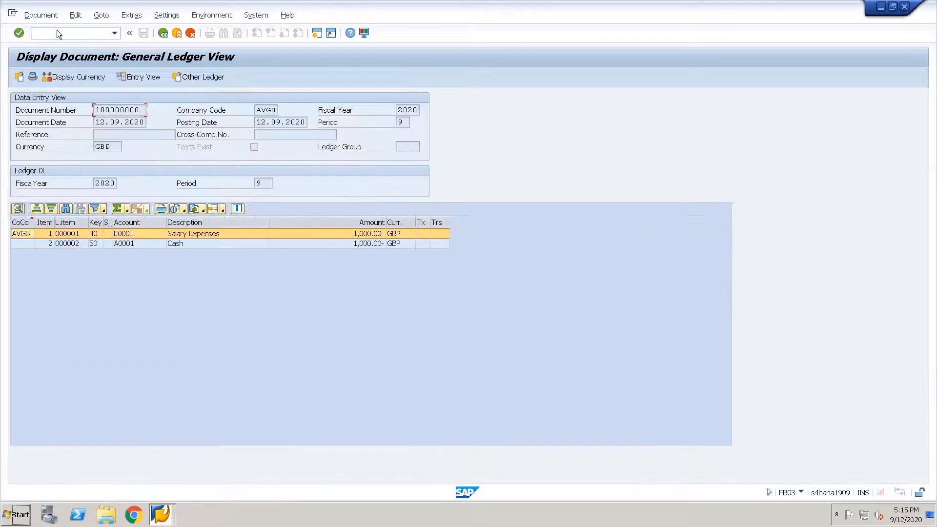
{"action": "type", "text": "/nfa"}
{"action": "key", "text": "BackSpace"}
{"action": "type", "text": "b01l"}
{"action": "key", "text": "Return"}
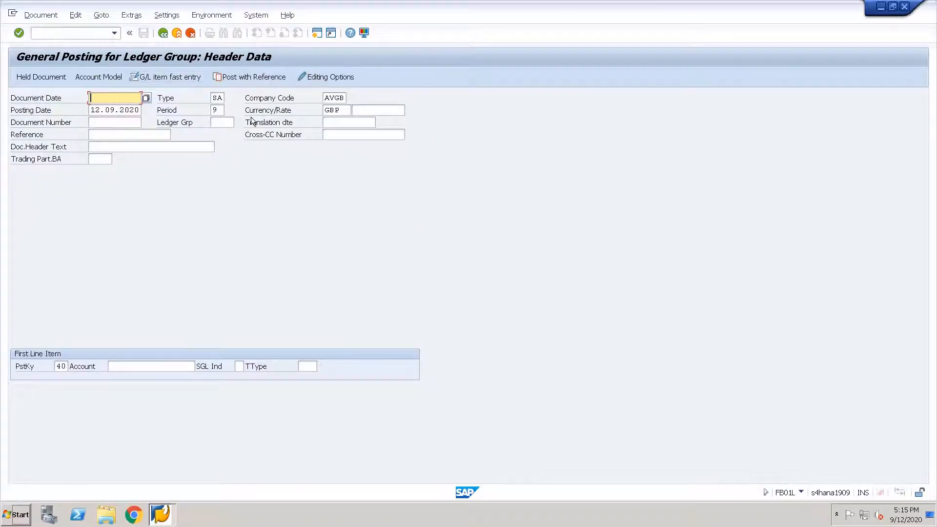
Fill in the posting header with document date 12092020, ledger group 0L and header text "only 0L".
{"action": "left_click", "coordinate": [231, 122]}
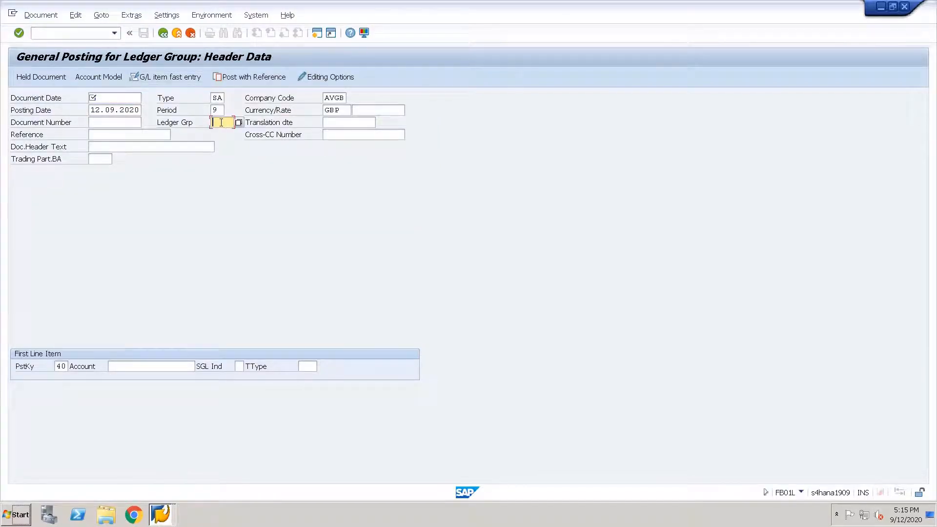
{"action": "left_click", "coordinate": [123, 99]}
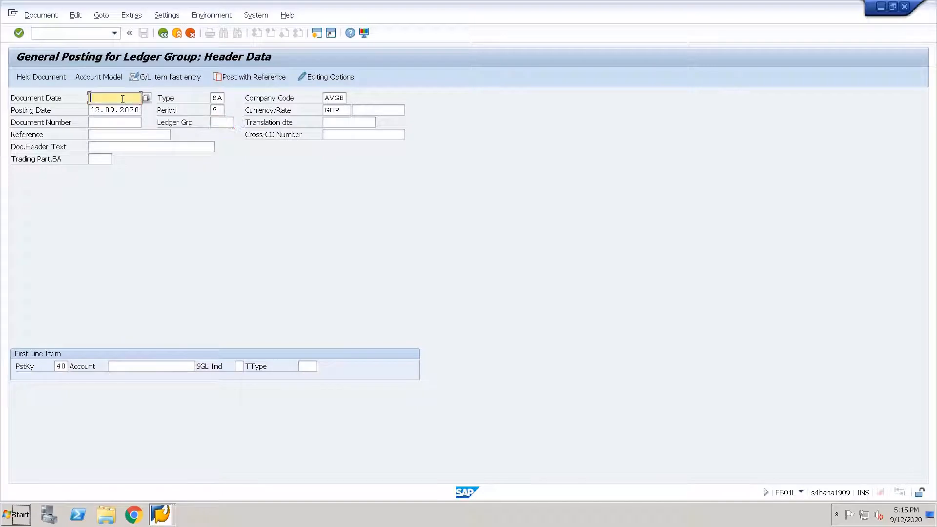
{"action": "type", "text": "12092020"}
{"action": "left_click", "coordinate": [229, 123]}
{"action": "left_click", "coordinate": [231, 123]}
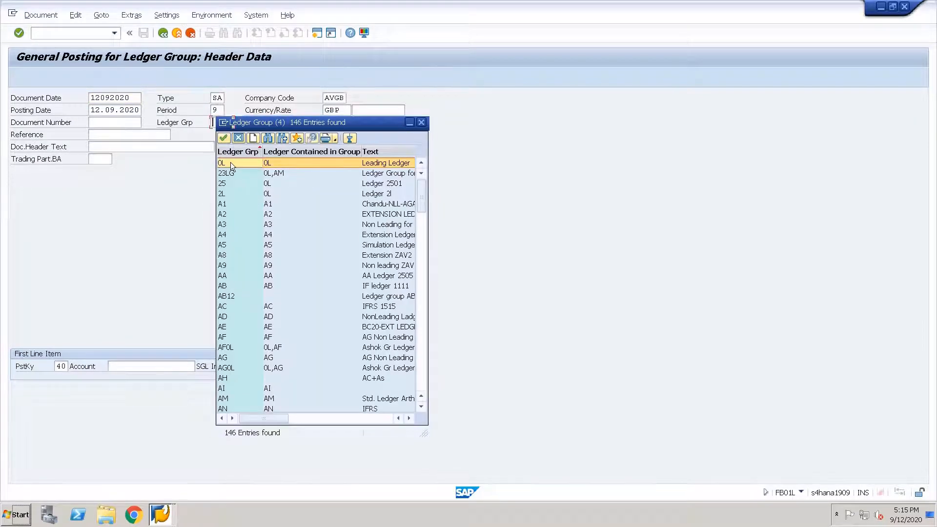
{"action": "left_click", "coordinate": [231, 163]}
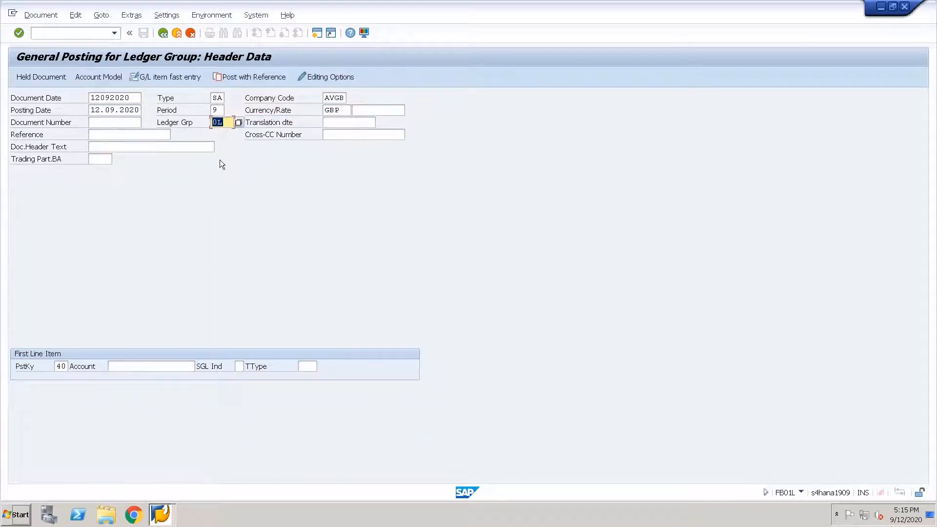
{"action": "left_click", "coordinate": [111, 146]}
{"action": "type", "text": "only 0L"}
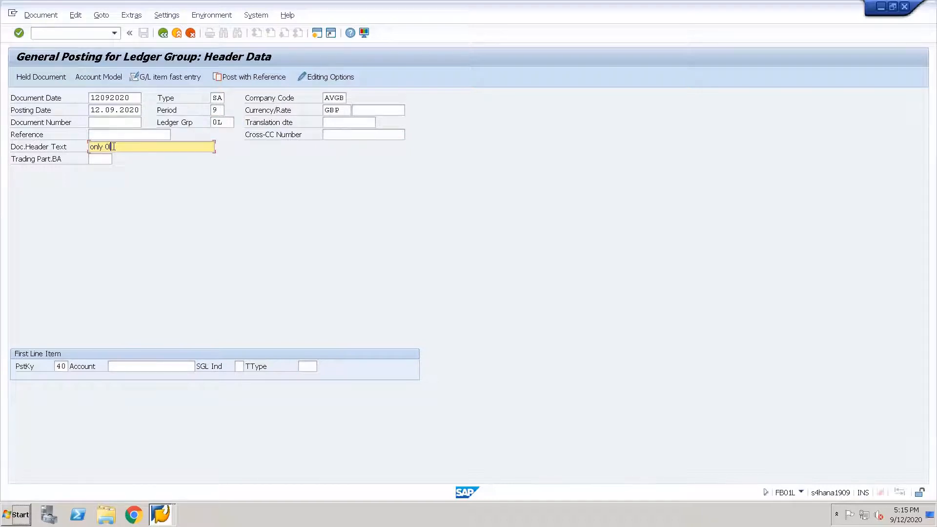
Enter the debit line item for account E0001 with posting key 40, amount 2000 GBP and cost center cc1.
{"action": "left_click", "coordinate": [130, 365]}
{"action": "key", "text": "Down"}
{"action": "key", "text": "Down"}
{"action": "key", "text": "Return"}
{"action": "key", "text": "Return"}
{"action": "type", "text": "2000"}
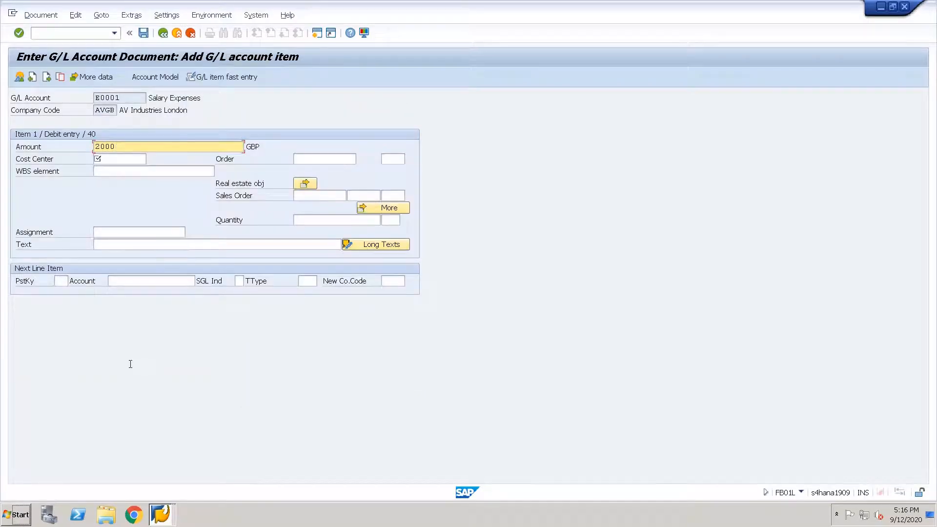
{"action": "key", "text": "Tab"}
{"action": "type", "text": "cc1"}
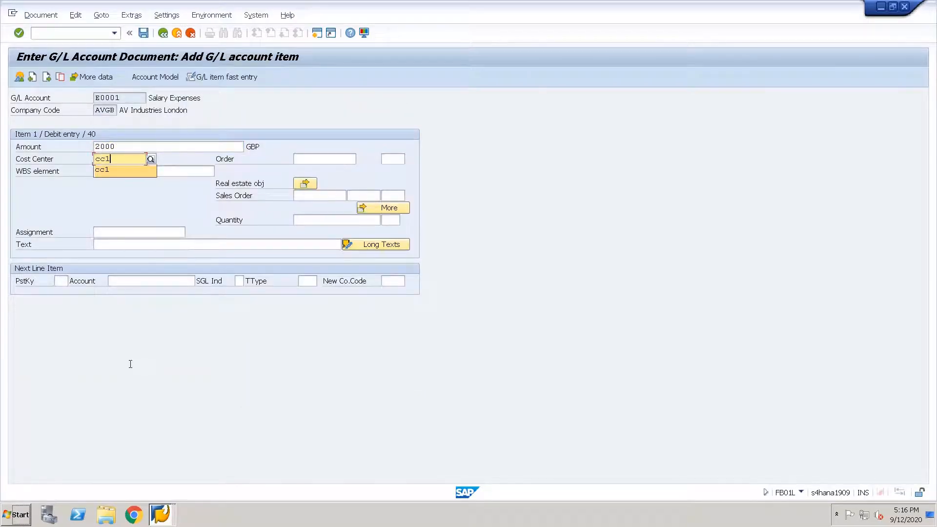
Add a credit line with posting key 50, account A0001, amount * and value date 12092020, and post the document.
{"action": "left_click", "coordinate": [63, 283]}
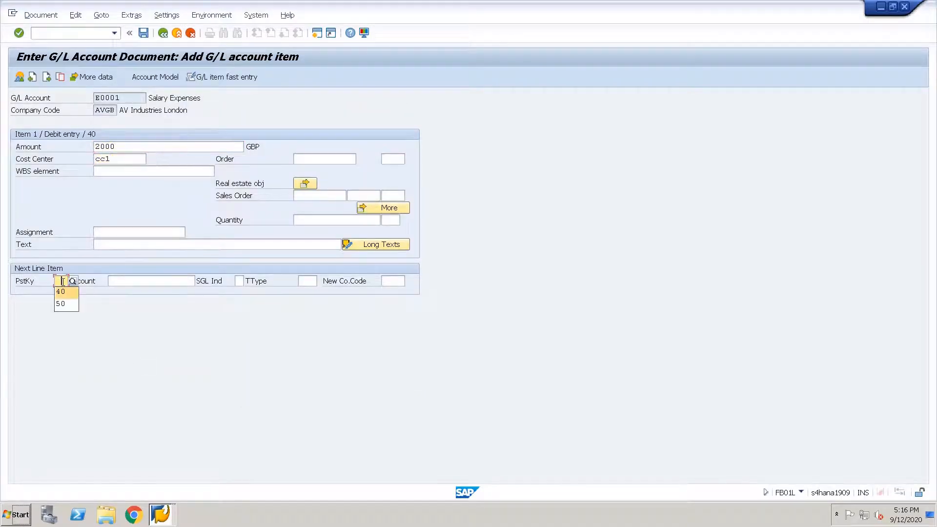
{"action": "type", "text": "50"}
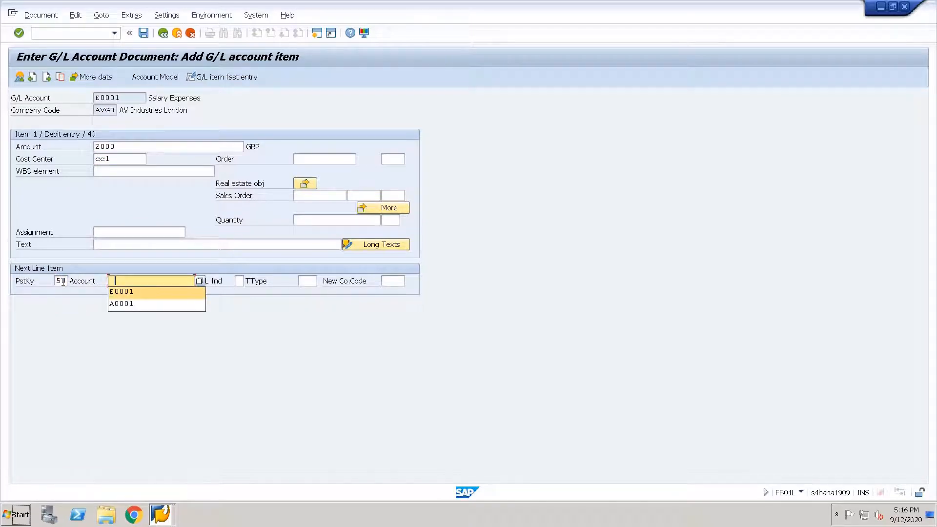
{"action": "key", "text": "Down"}
{"action": "key", "text": "Return"}
{"action": "key", "text": "Return"}
{"action": "type", "text": "*"}
{"action": "key", "text": "Tab"}
{"action": "key", "text": "Tab"}
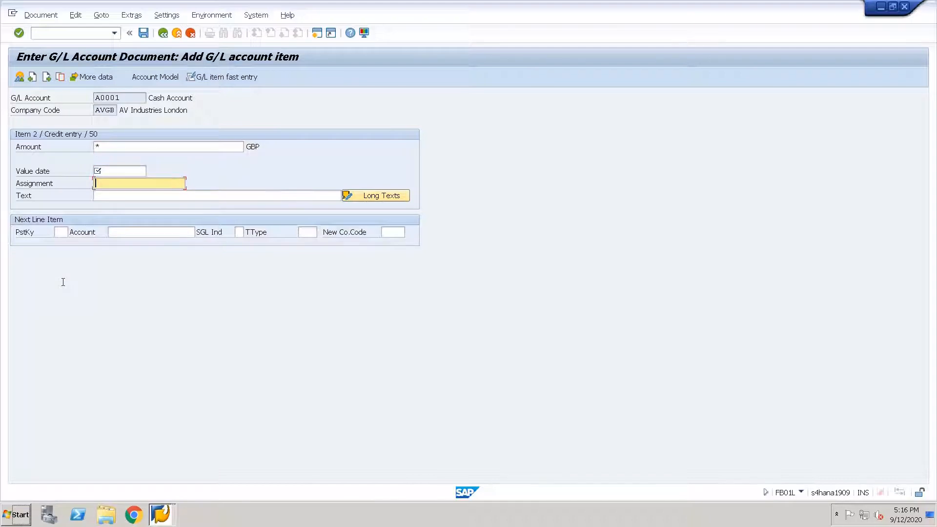
{"action": "key", "text": "shift+Tab"}
{"action": "type", "text": "12092020"}
{"action": "key", "text": "Return"}
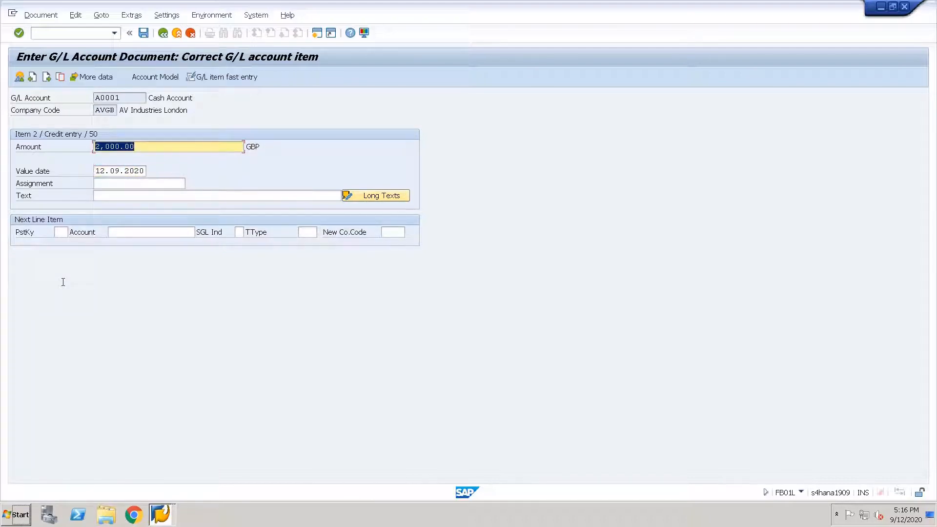
{"action": "key", "text": "ctrl+s"}
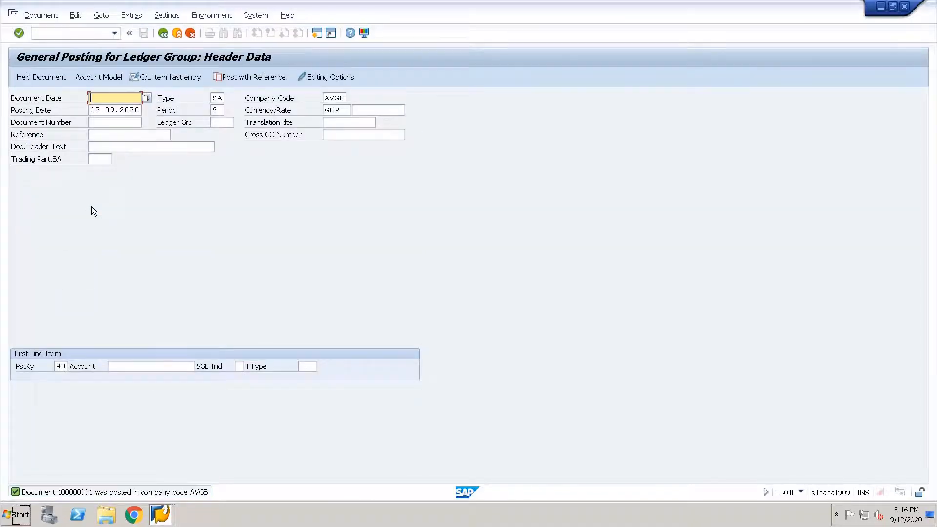
Display the newly posted document and check its ledger group, general ledger view and other ledgers.
{"action": "left_click", "coordinate": [49, 20]}
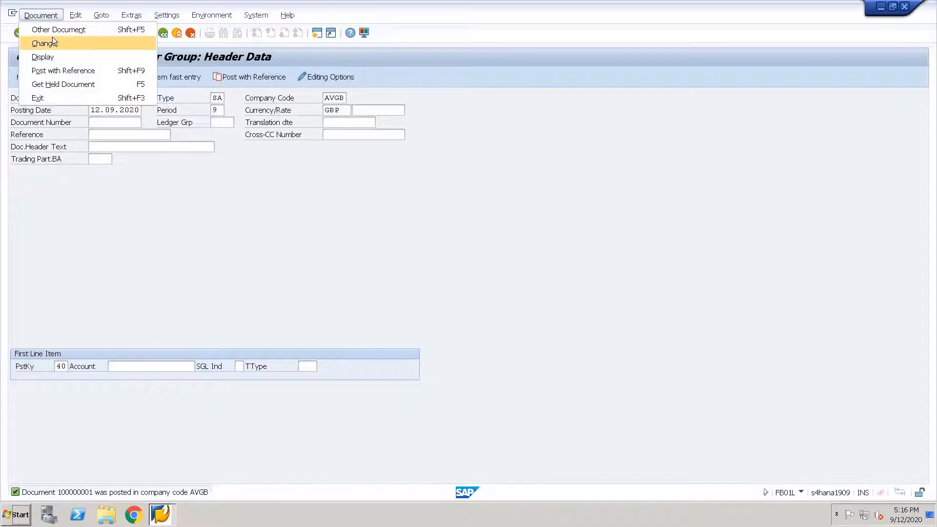
{"action": "left_click", "coordinate": [58, 56]}
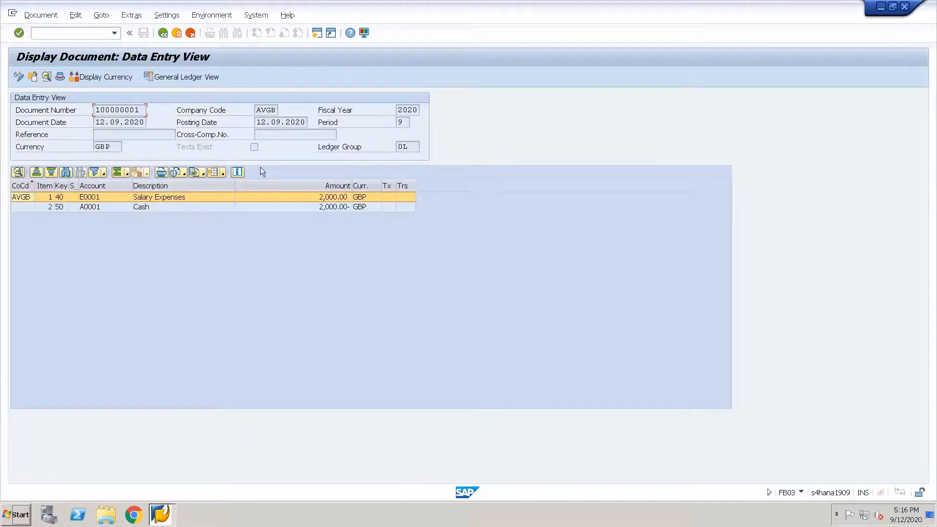
{"action": "left_click_drag", "start_coordinate": [412, 148], "coordinate": [391, 146]}
{"action": "left_click", "coordinate": [196, 79]}
{"action": "left_click", "coordinate": [182, 79]}
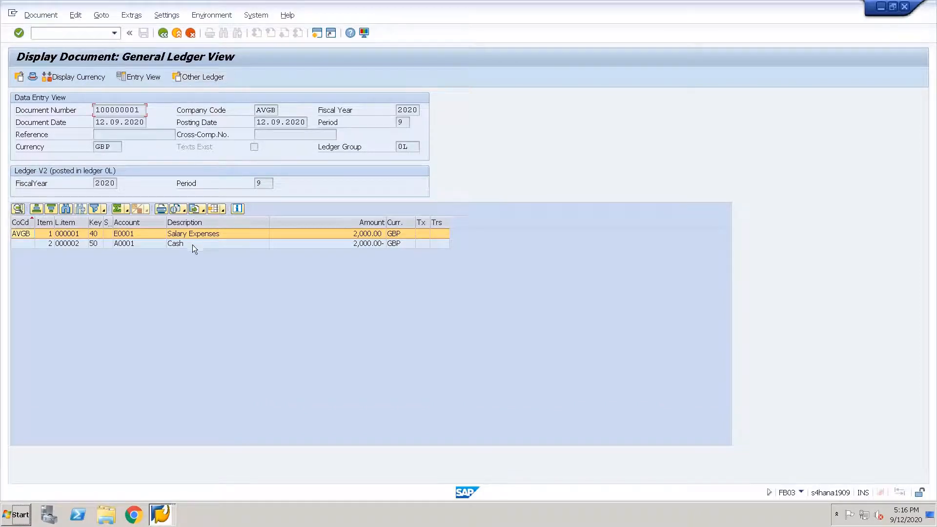
{"action": "left_click", "coordinate": [189, 78]}
{"action": "left_click", "coordinate": [189, 78]}
Display the ACDOCA entries for document number 100000001 and check the ledger of both line items.
{"action": "left_click_drag", "start_coordinate": [142, 110], "coordinate": [41, 100]}
{"action": "key", "text": "ctrl+c"}
{"action": "left_click", "coordinate": [154, 516]}
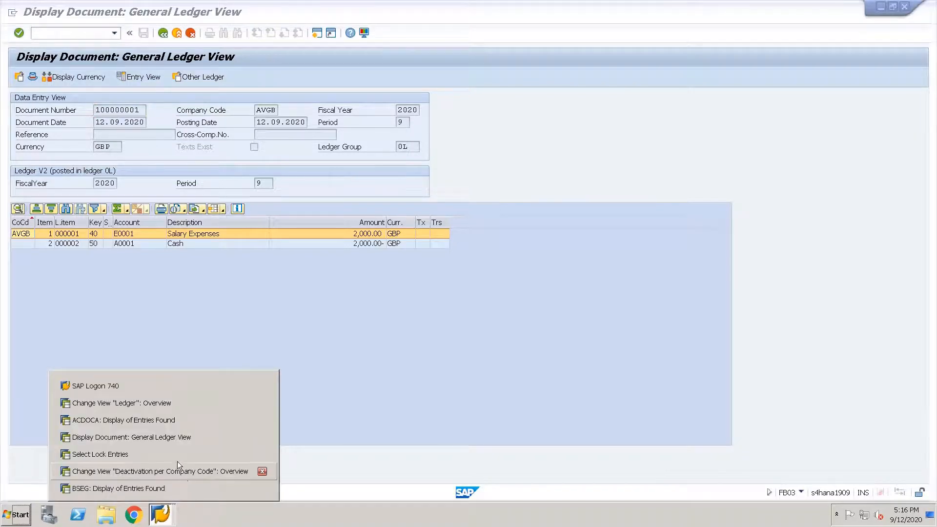
{"action": "left_click", "coordinate": [136, 420]}
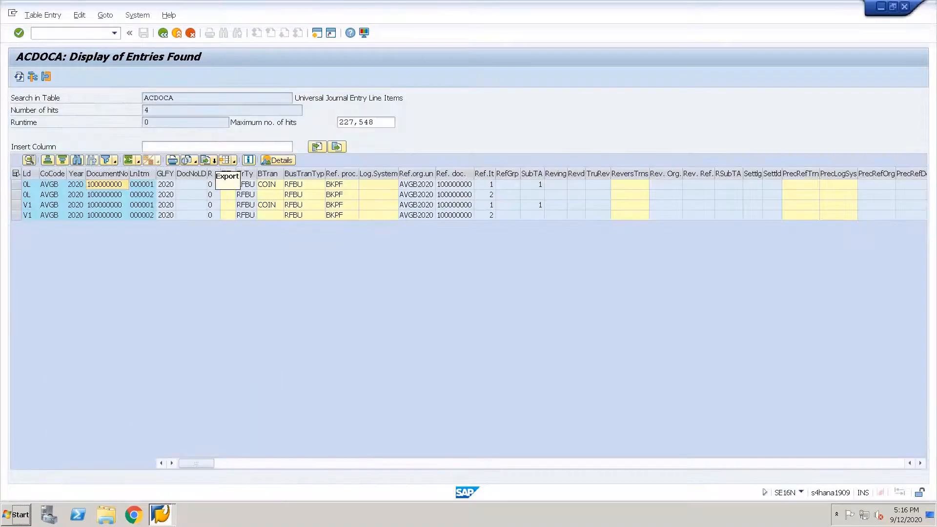
{"action": "key", "text": "F3"}
{"action": "left_click", "coordinate": [193, 240]}
{"action": "key", "text": "BackSpace"}
{"action": "type", "text": "1"}
{"action": "key", "text": "F8"}
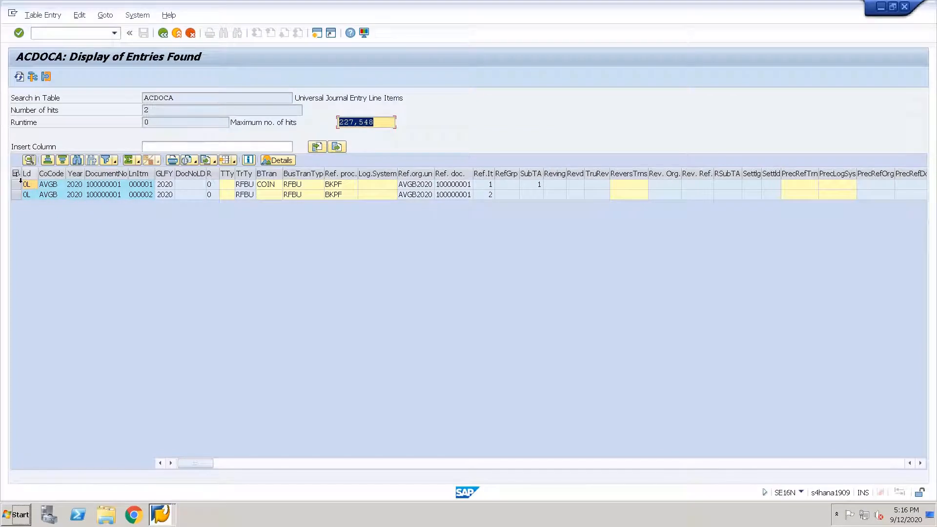
{"action": "left_click_drag", "start_coordinate": [16, 184], "coordinate": [15, 198]}
{"action": "left_click", "coordinate": [15, 194]}
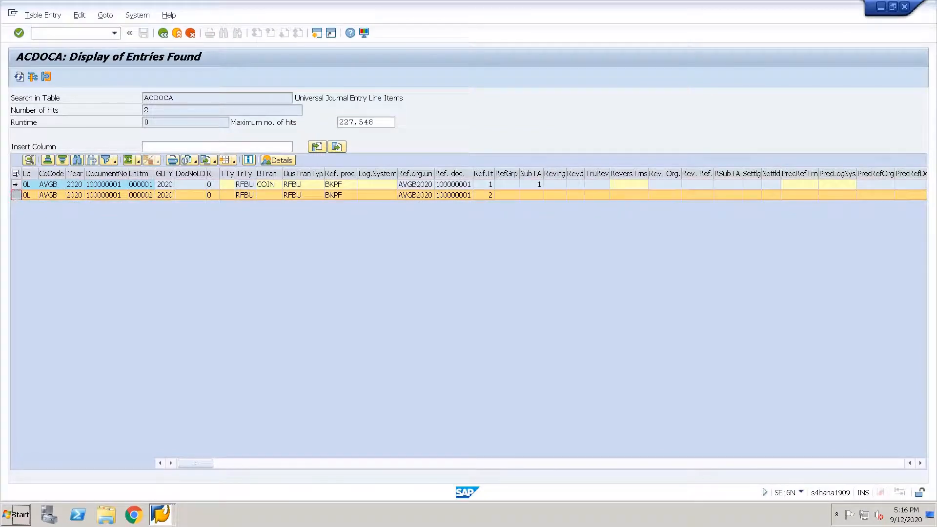
{"action": "left_click", "coordinate": [16, 184]}
Switch to the BSEG session and display the entries for document number 100000001.
{"action": "left_click", "coordinate": [161, 517]}
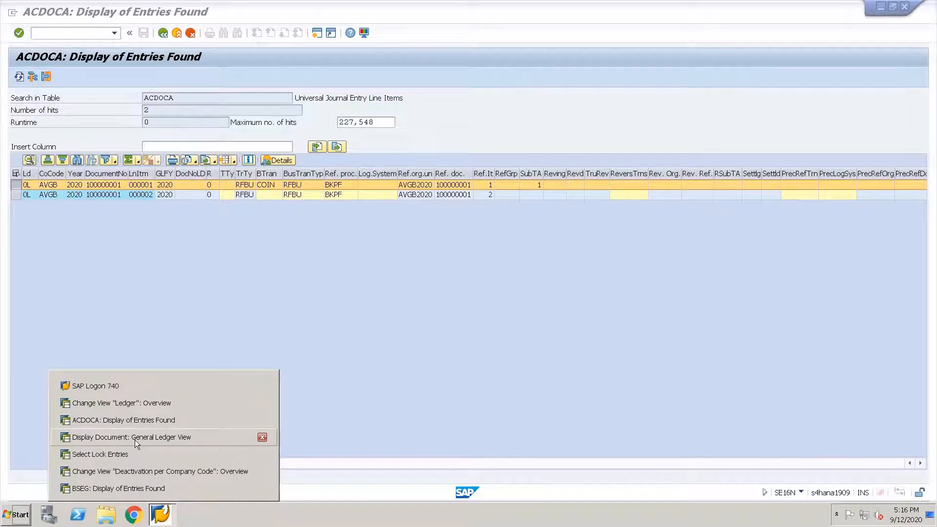
{"action": "left_click", "coordinate": [130, 491]}
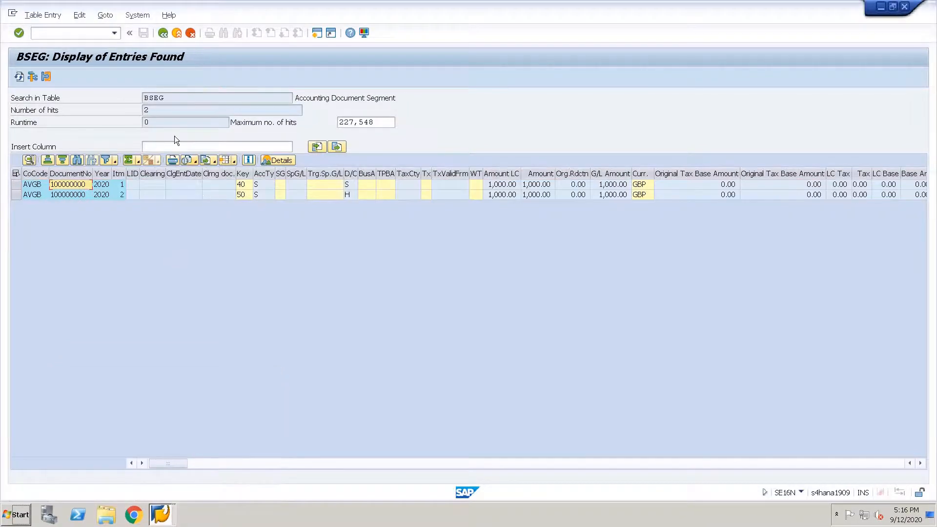
{"action": "key", "text": "F3"}
{"action": "left_click", "coordinate": [163, 219]}
{"action": "key", "text": "BackSpace"}
{"action": "type", "text": "1"}
{"action": "key", "text": "F8"}
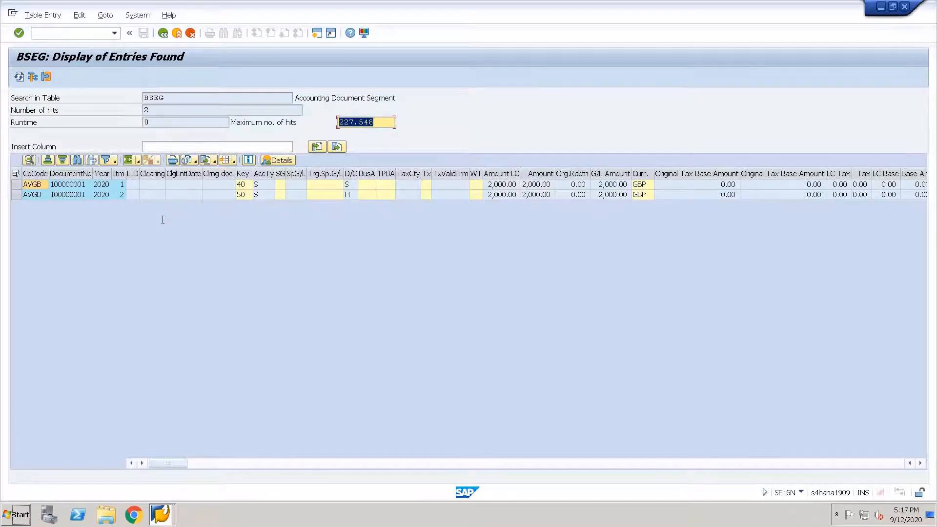
Return the document display session to the empty ledger-group posting header and revisit the ACDOCA entries.
{"action": "left_click", "coordinate": [459, 194]}
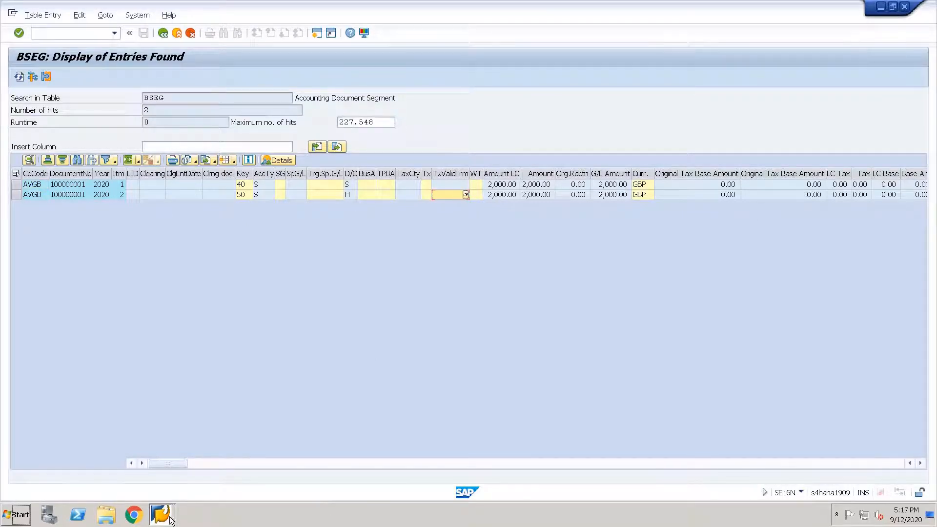
{"action": "mouse_move", "coordinate": [170, 521]}
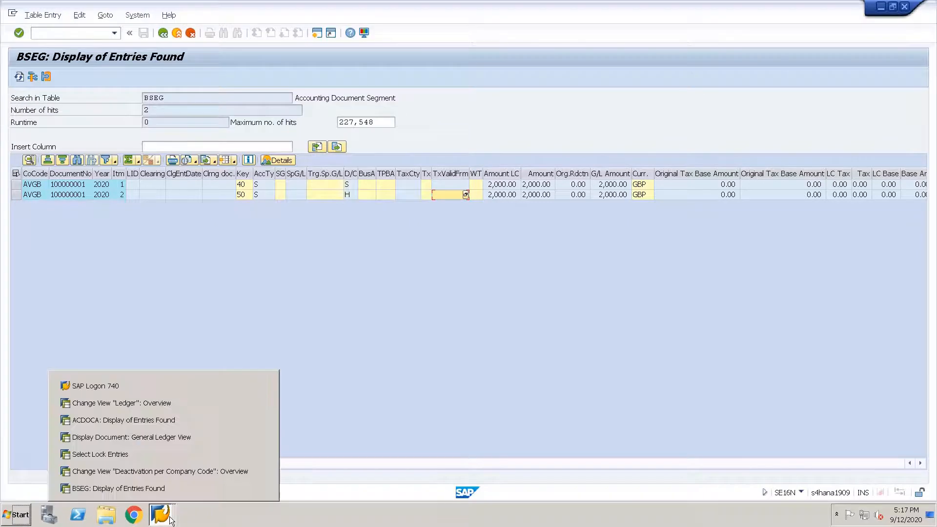
{"action": "left_click", "coordinate": [133, 442]}
{"action": "key", "text": "F3"}
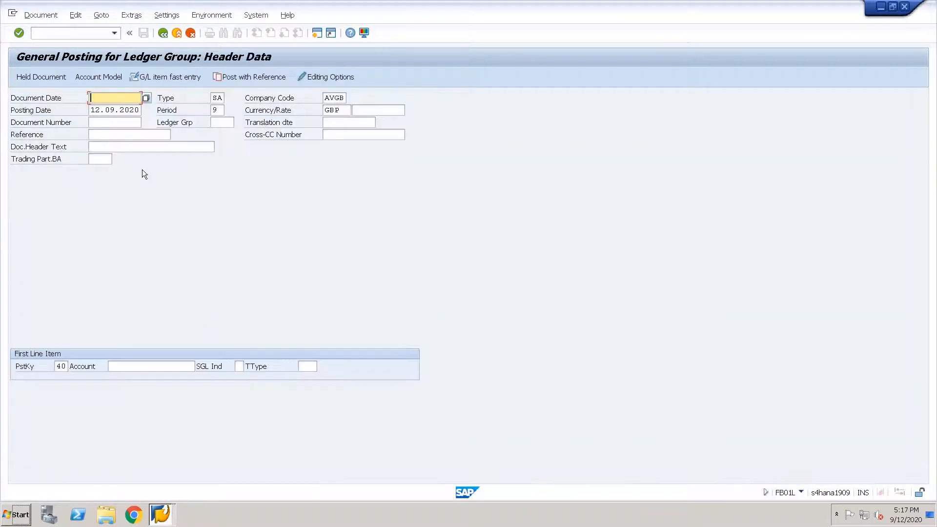
{"action": "left_click", "coordinate": [216, 110]}
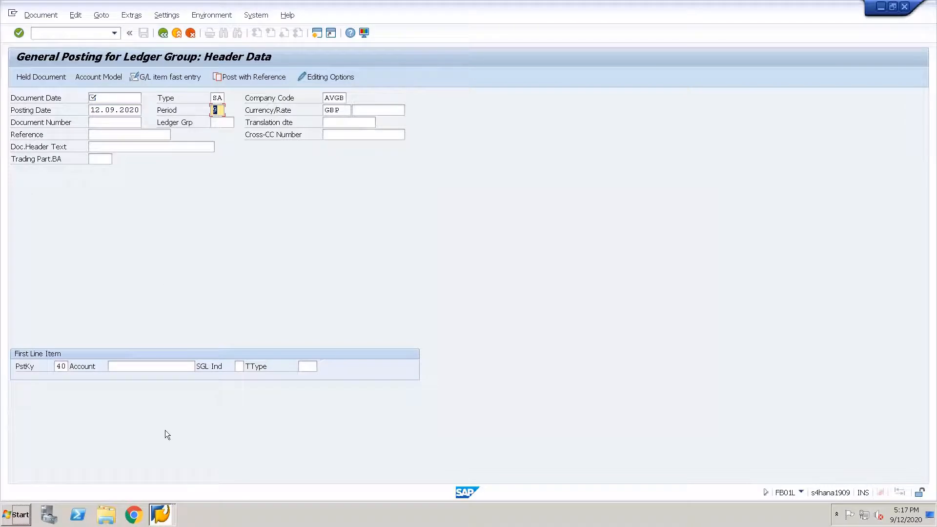
{"action": "left_click", "coordinate": [157, 515]}
{"action": "left_click", "coordinate": [124, 420]}
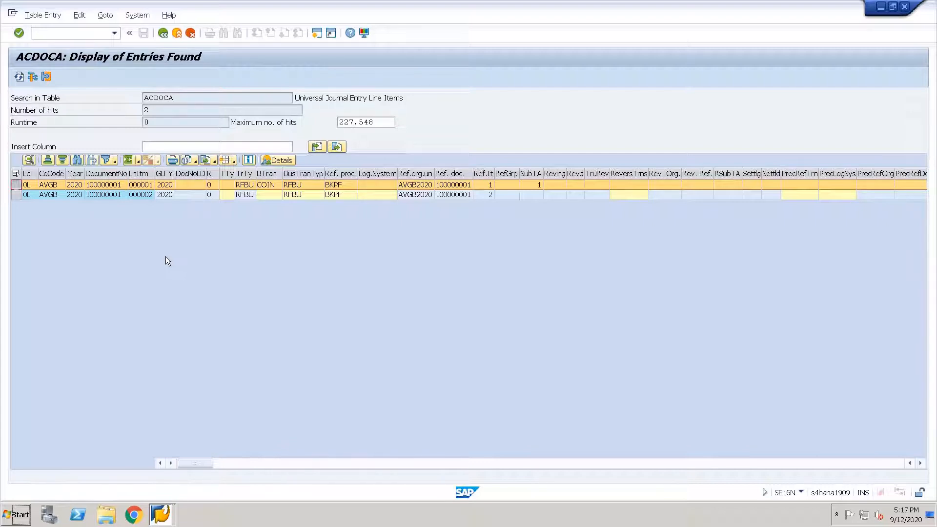
Switch to the lock entries session and start the FAGLL03 line item display there.
{"action": "mouse_move", "coordinate": [161, 515]}
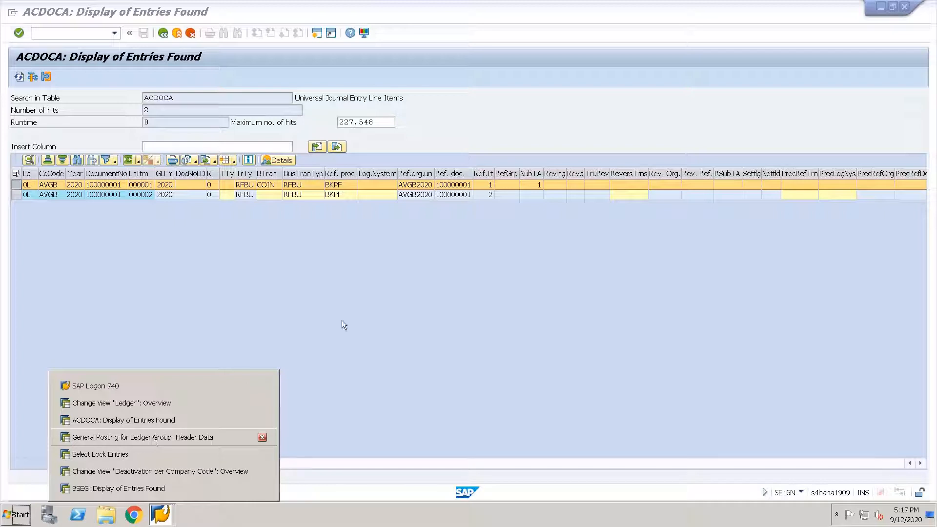
{"action": "left_click", "coordinate": [109, 460]}
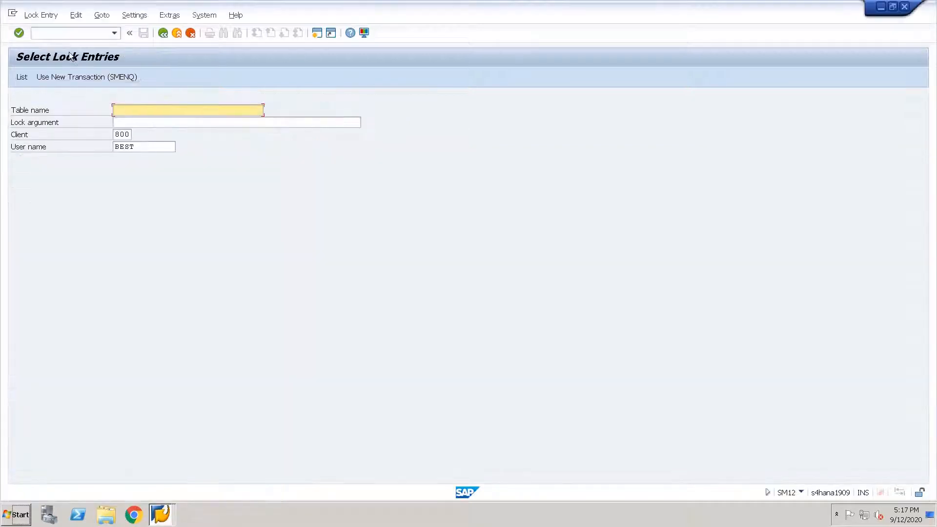
{"action": "left_click", "coordinate": [60, 34]}
{"action": "type", "text": "/nfa"}
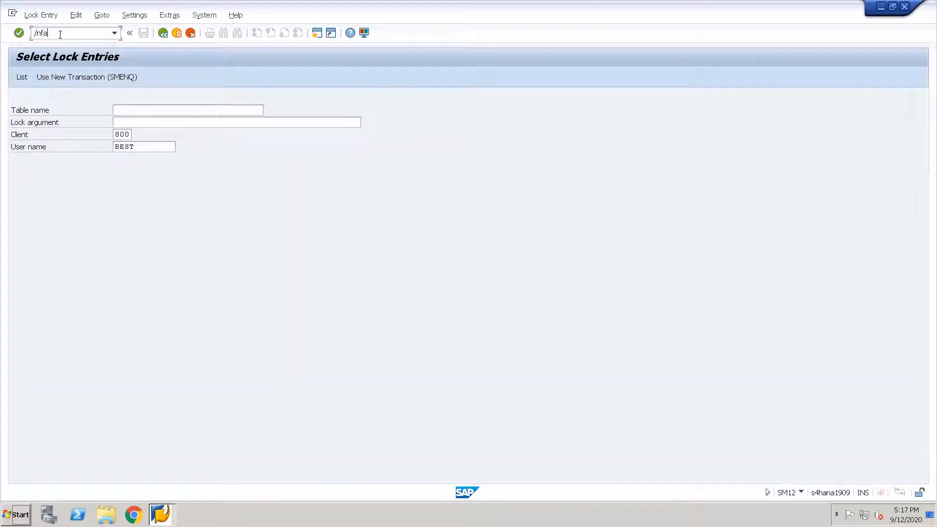
{"action": "type", "text": "gll3"}
{"action": "key", "text": "Return"}
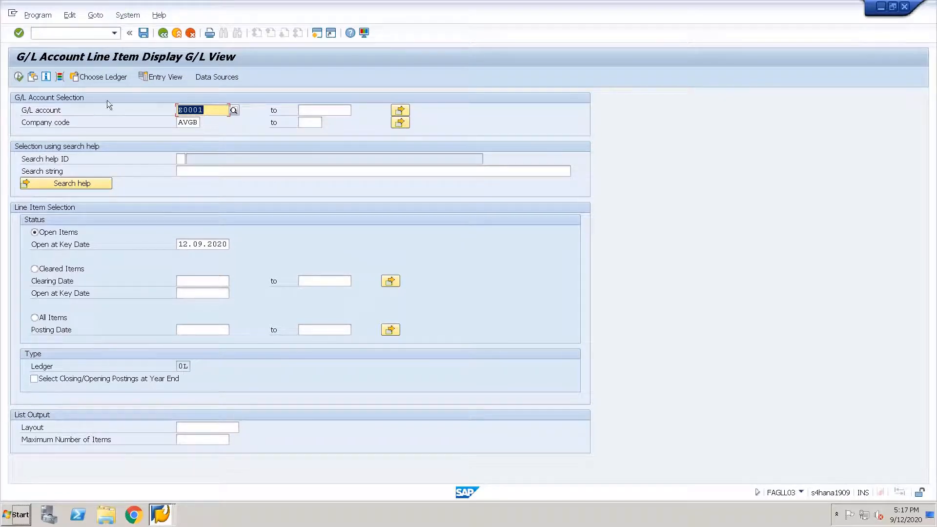
Choose ledger V2 and display the open line items of account E0001 in company code AVGB.
{"action": "left_click", "coordinate": [111, 81]}
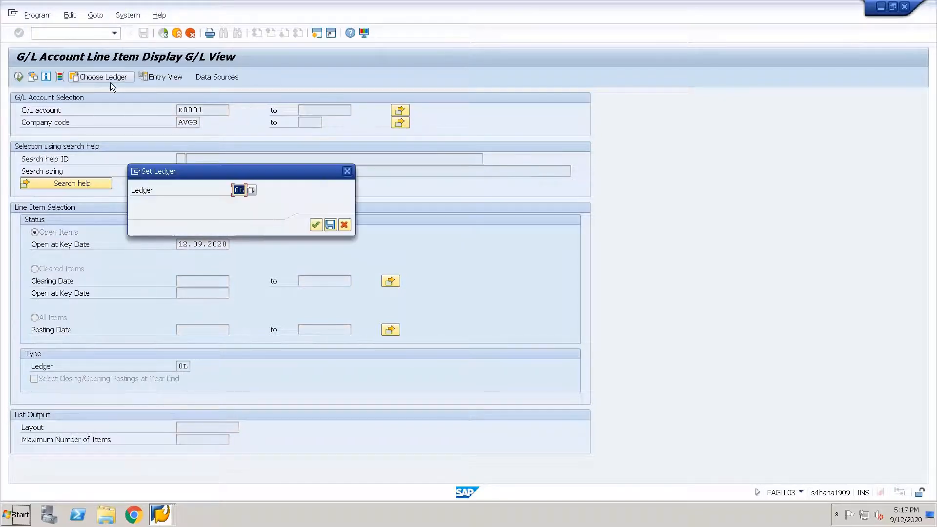
{"action": "type", "text": "v2"}
{"action": "key", "text": "Return"}
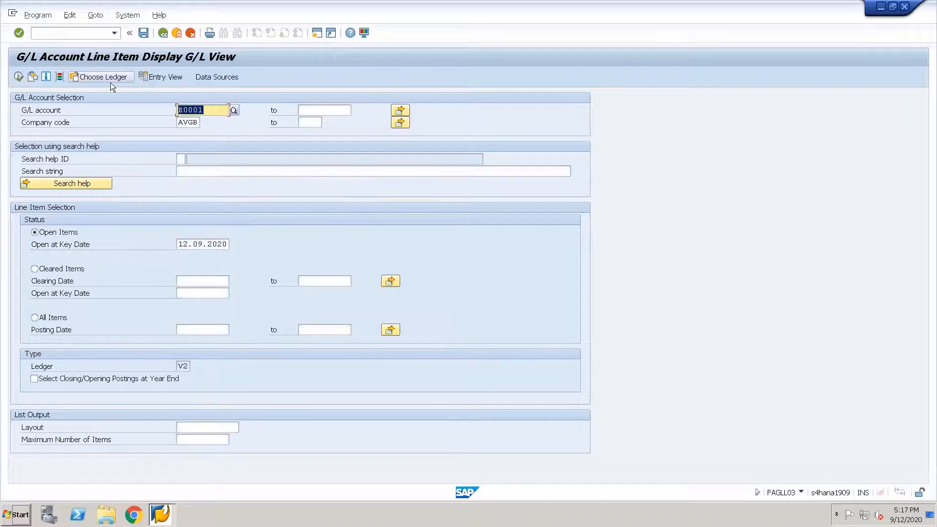
{"action": "key", "text": "F8"}
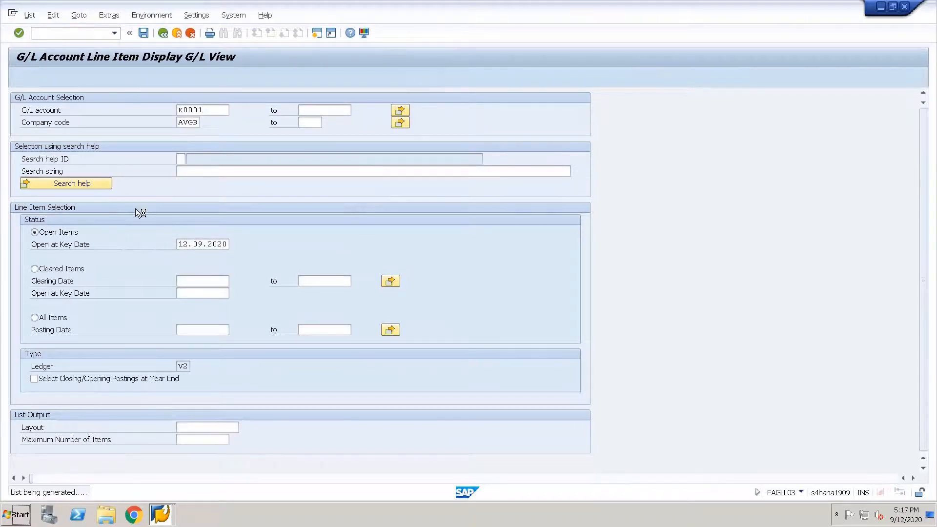
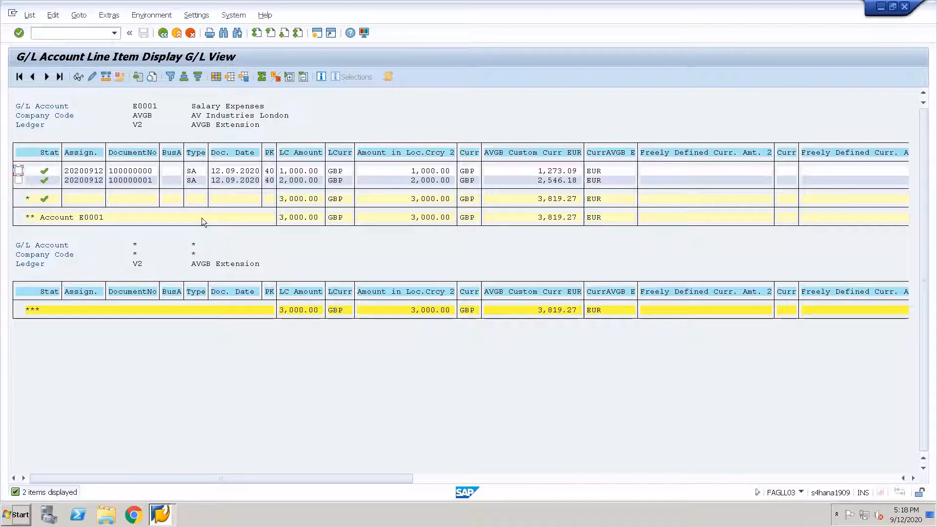
Return to the ledger-group posting session and enter document date 12092020.
{"action": "left_click", "coordinate": [160, 516]}
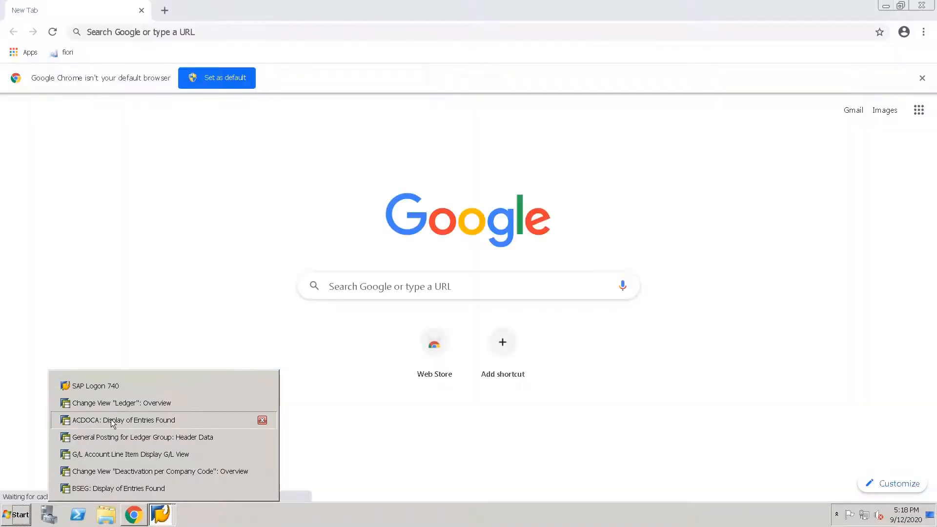
{"action": "left_click", "coordinate": [113, 420]}
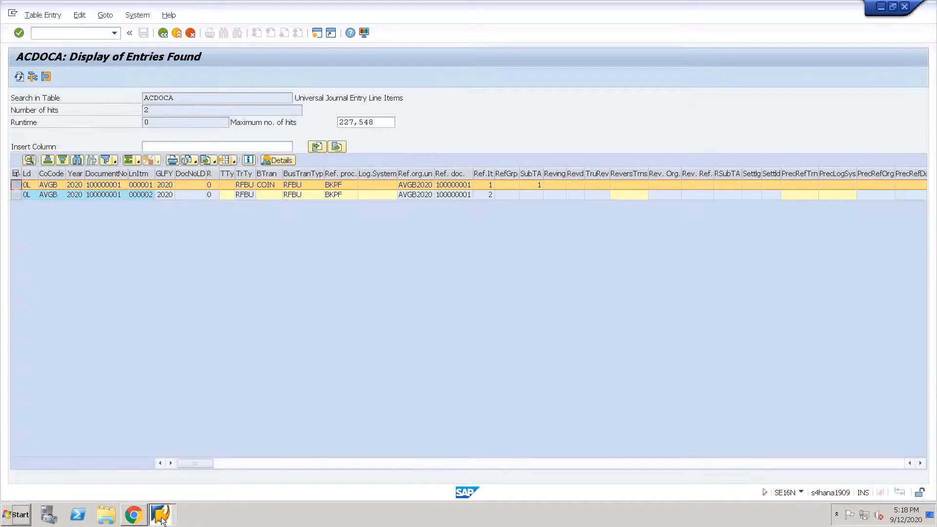
{"action": "left_click", "coordinate": [161, 516]}
{"action": "left_click", "coordinate": [122, 438]}
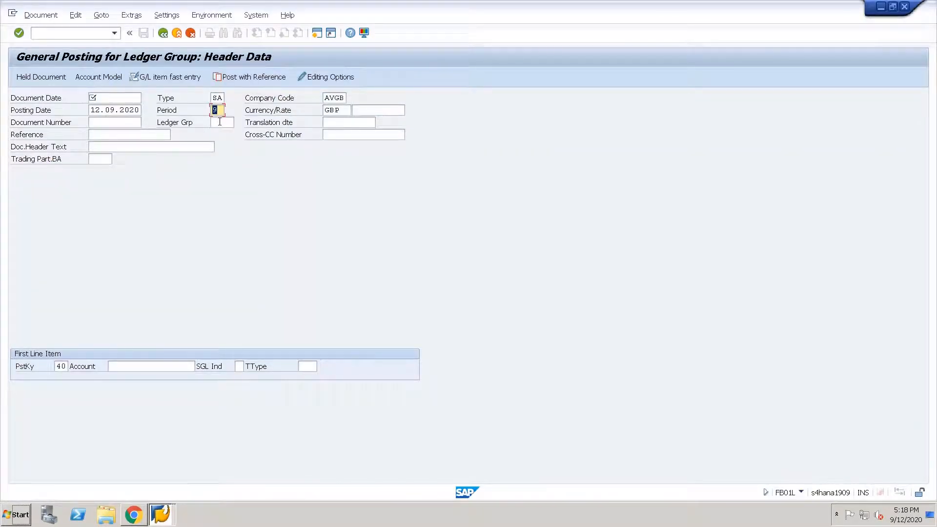
{"action": "left_click", "coordinate": [134, 98]}
{"action": "key", "text": "Tab"}
{"action": "key", "text": "Tab"}
{"action": "left_click", "coordinate": [126, 98]}
{"action": "type", "text": "12092020"}
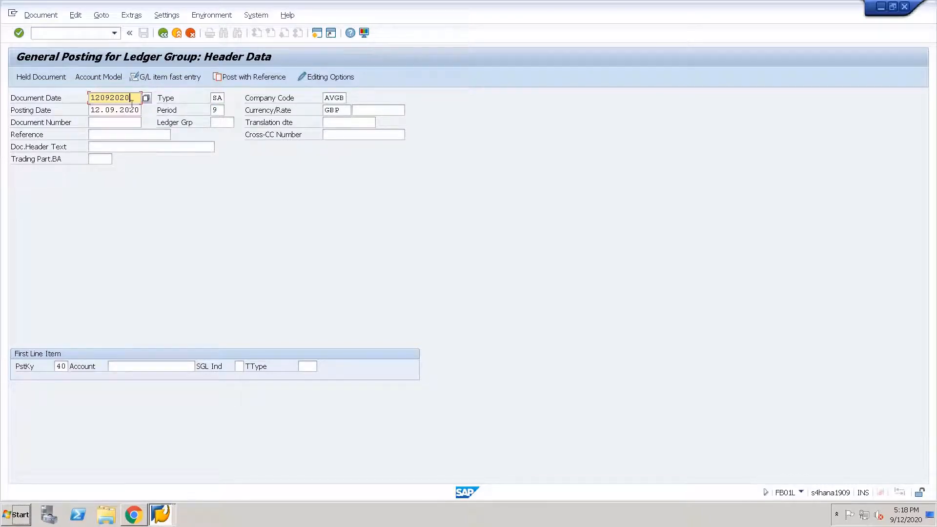
Try to continue the posting with ledger group v2, header text "only v2" and first-line account E0001.
{"action": "left_click", "coordinate": [215, 123]}
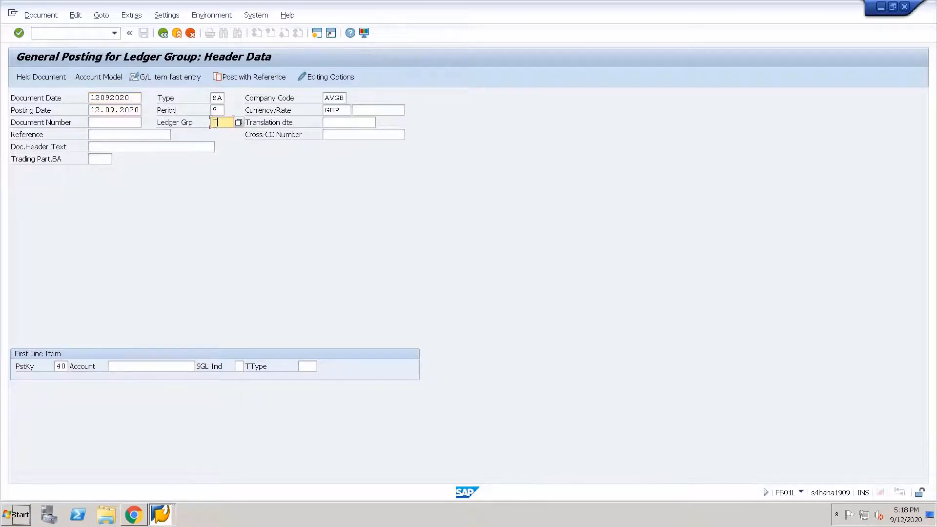
{"action": "left_click", "coordinate": [215, 123]}
{"action": "type", "text": "v2"}
{"action": "left_click", "coordinate": [128, 146]}
{"action": "type", "text": "only v2"}
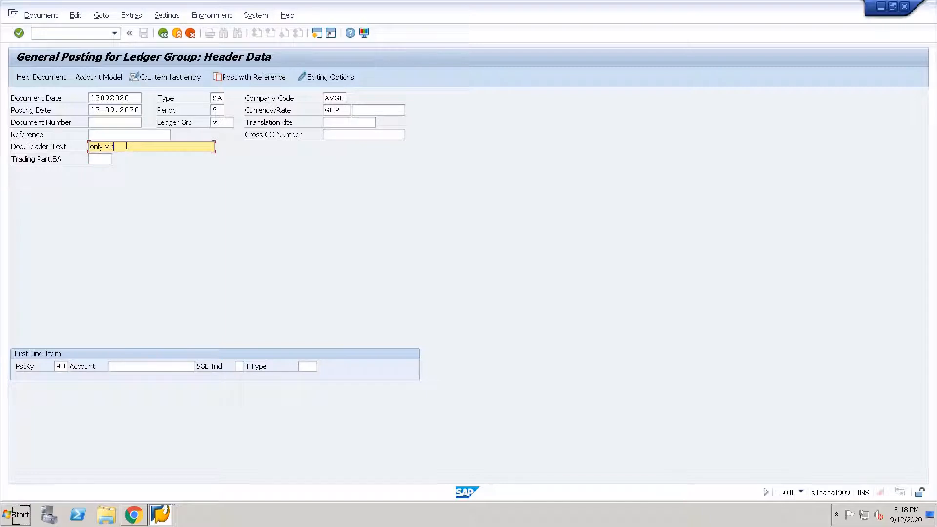
{"action": "left_click", "coordinate": [137, 365]}
{"action": "type", "text": "E0001"}
{"action": "key", "text": "Return"}
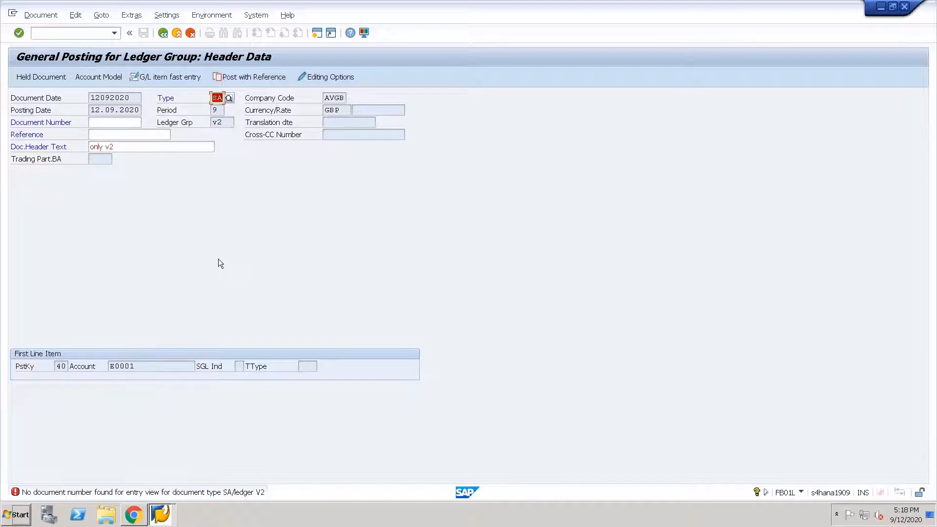
{"action": "left_click", "coordinate": [229, 123]}
{"action": "left_click_drag", "start_coordinate": [229, 123], "coordinate": [214, 123]}
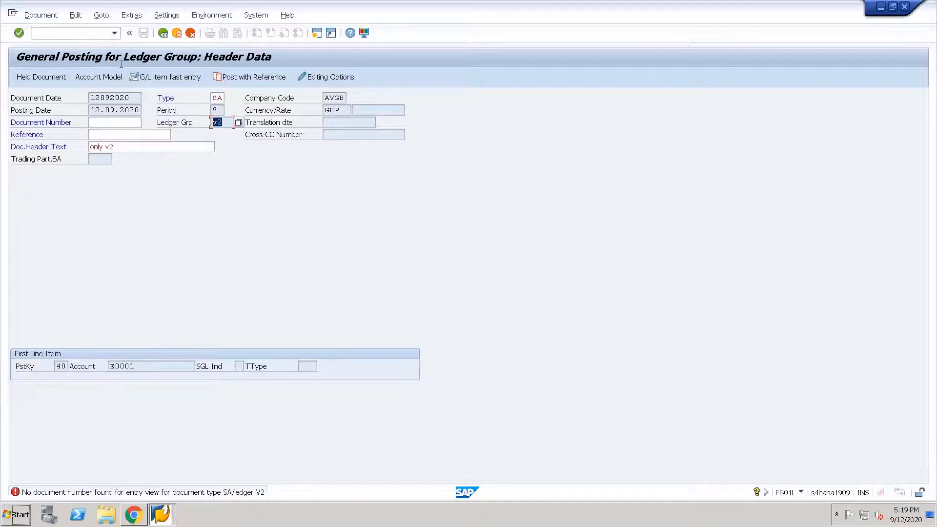
Restart FB01L and submit the header with document date 12092020 and ledger group v1.
{"action": "left_click", "coordinate": [92, 34]}
{"action": "type", "text": "/nfb01l"}
{"action": "key", "text": "Return"}
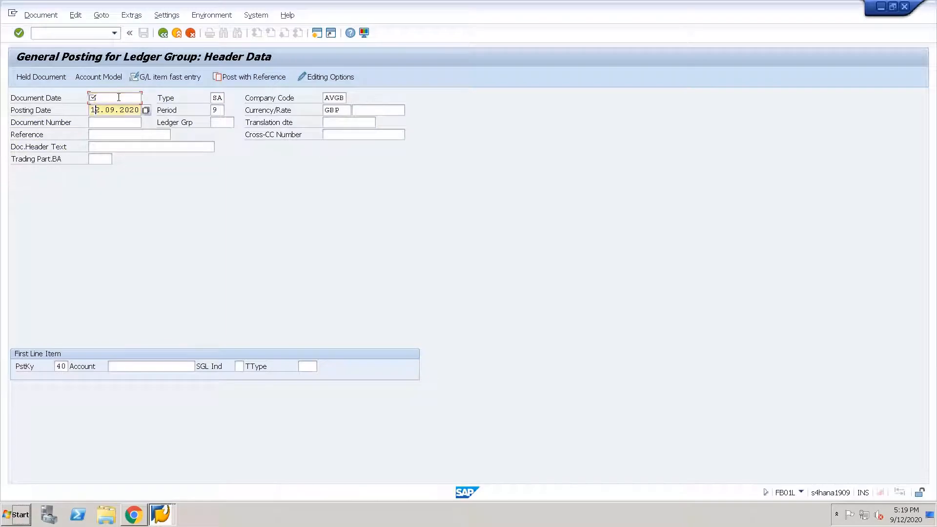
{"action": "type", "text": "12092020"}
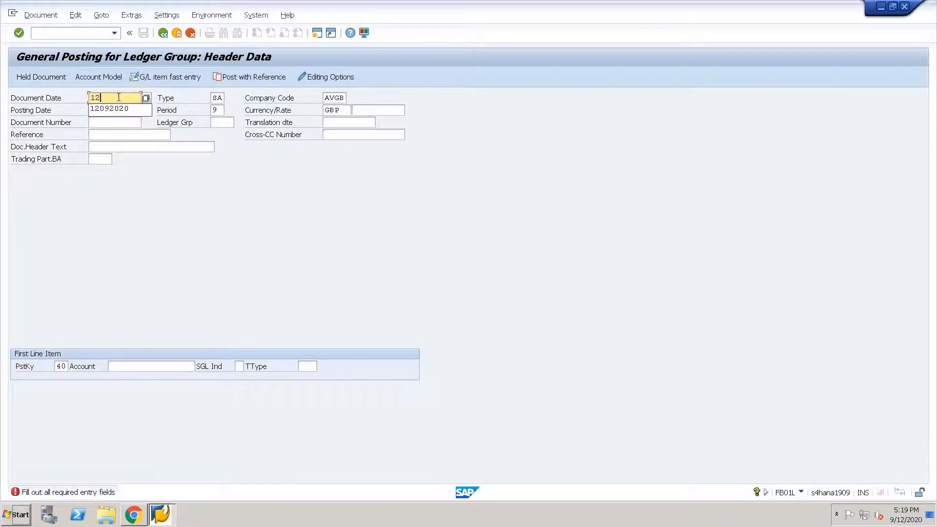
{"action": "key", "text": "Tab"}
{"action": "key", "text": "Tab"}
{"action": "key", "text": "Tab"}
{"action": "type", "text": "v1"}
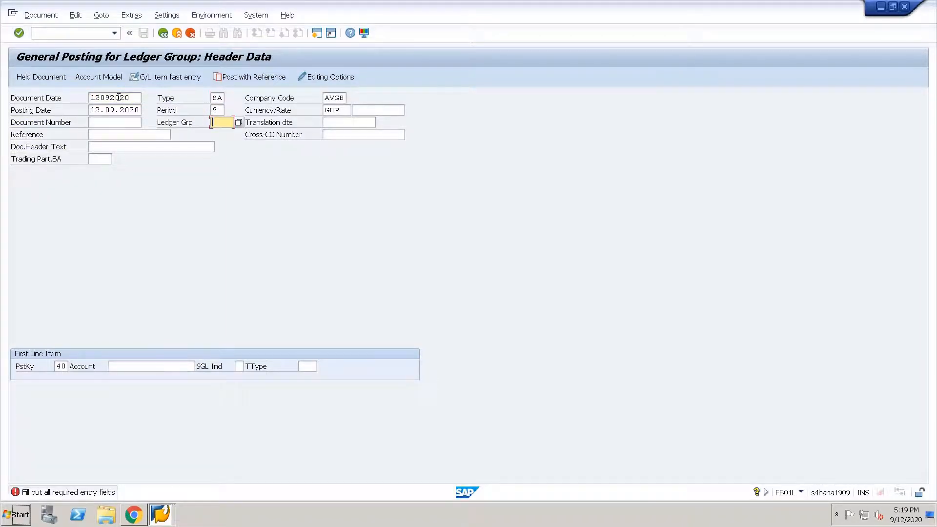
{"action": "key", "text": "Return"}
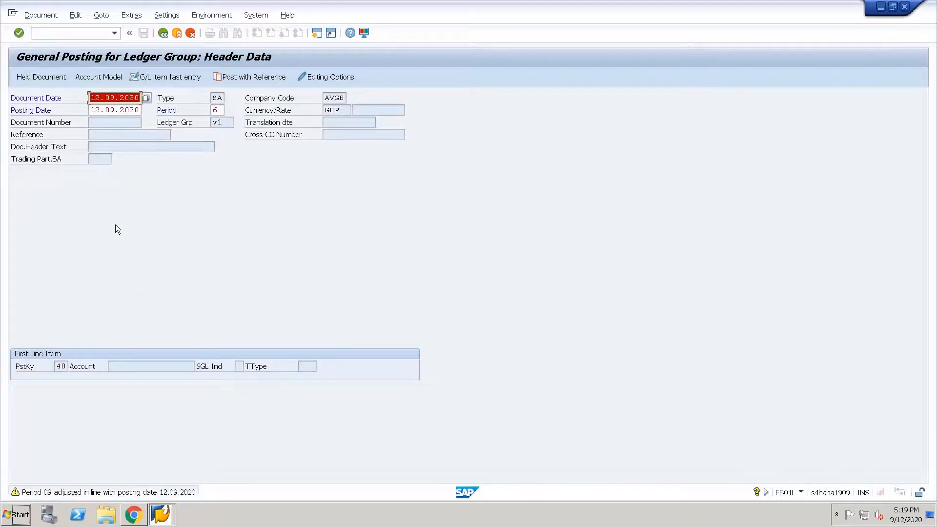
Try to continue the ledger group v1 posting with the period set to 9.
{"action": "key", "text": "Return"}
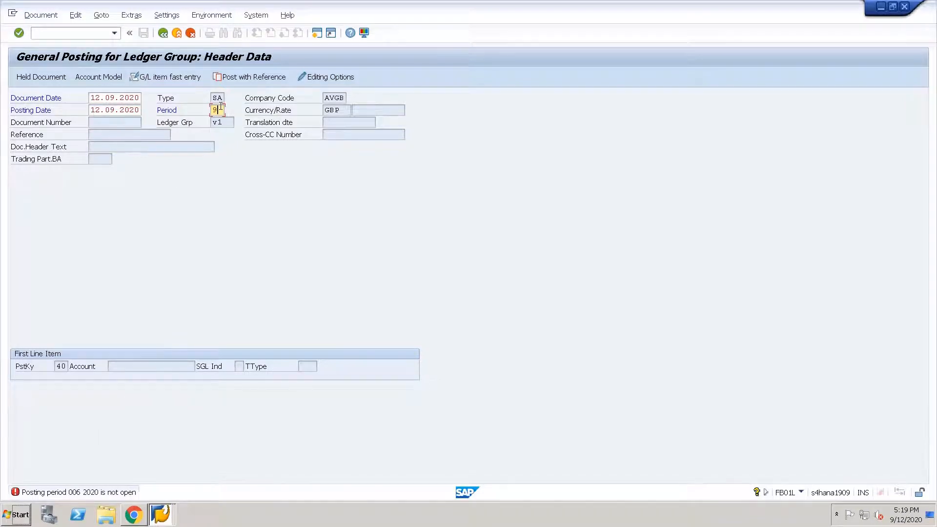
{"action": "key", "text": "Return"}
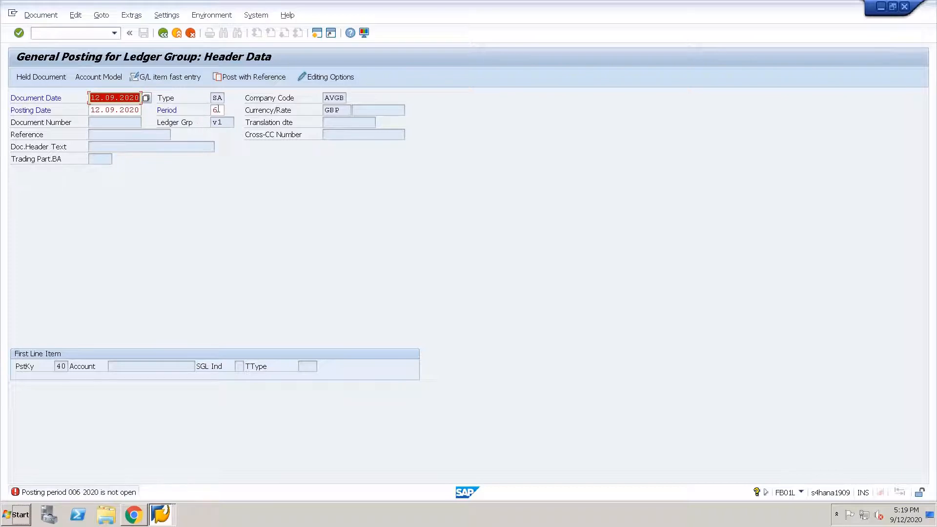
{"action": "double_click", "coordinate": [216, 110]}
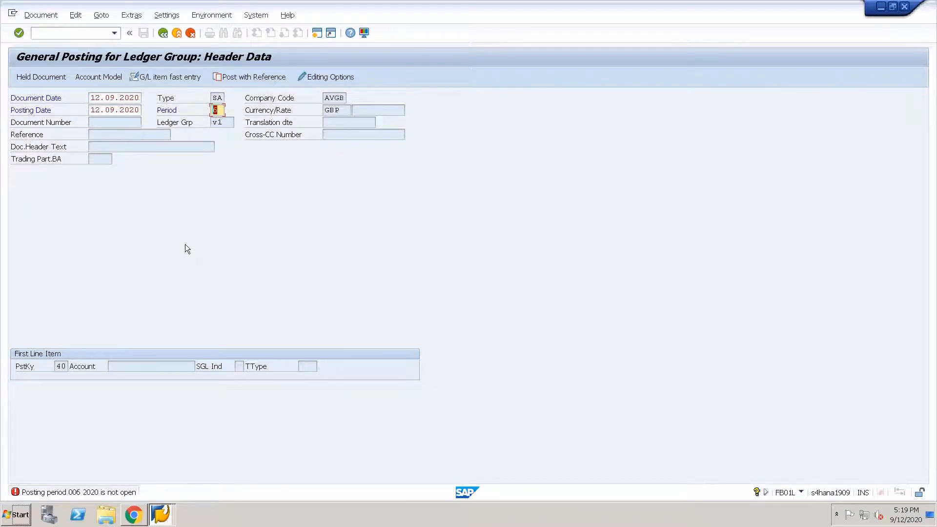
{"action": "double_click", "coordinate": [219, 122]}
Switch to the G/L line item session and open the OB52 posting periods for variant AVGB.
{"action": "left_click", "coordinate": [161, 514]}
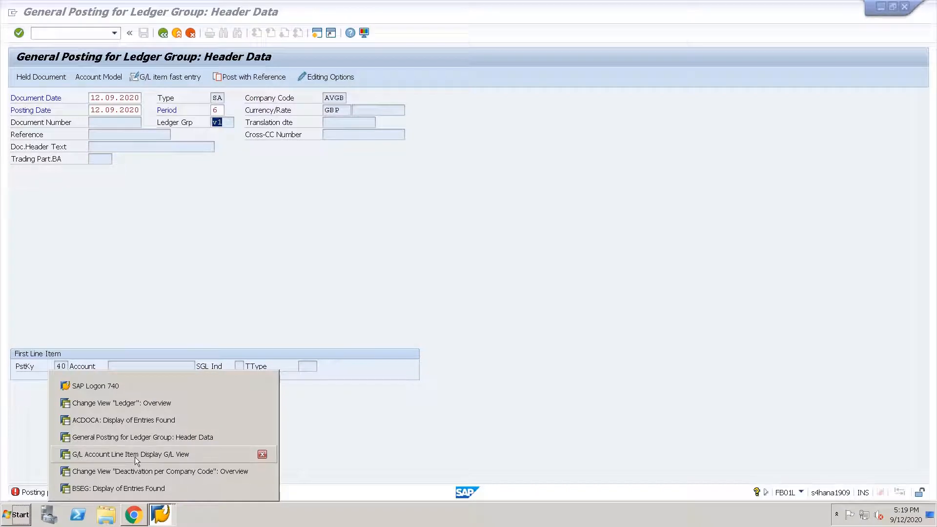
{"action": "left_click", "coordinate": [135, 457]}
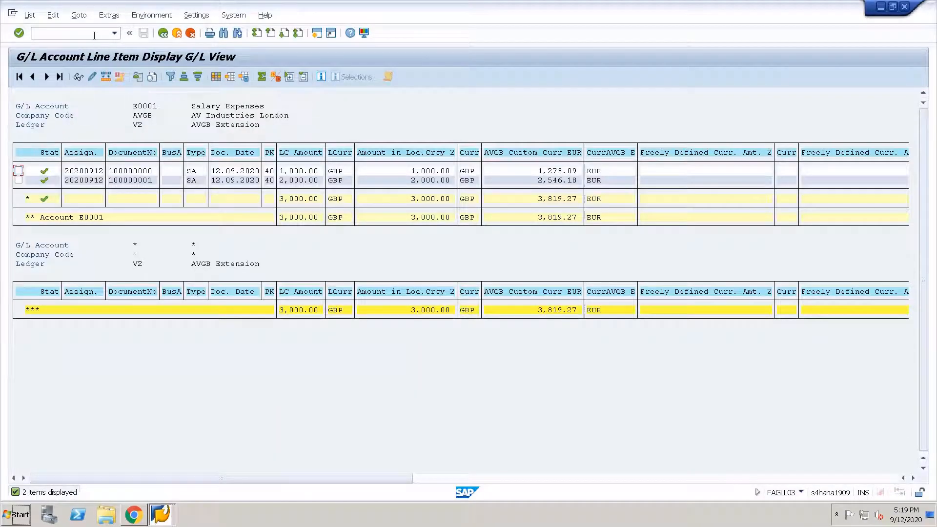
{"action": "left_click", "coordinate": [88, 33]}
{"action": "type", "text": "/n"}
{"action": "type", "text": "fb03"}
{"action": "key", "text": "Return"}
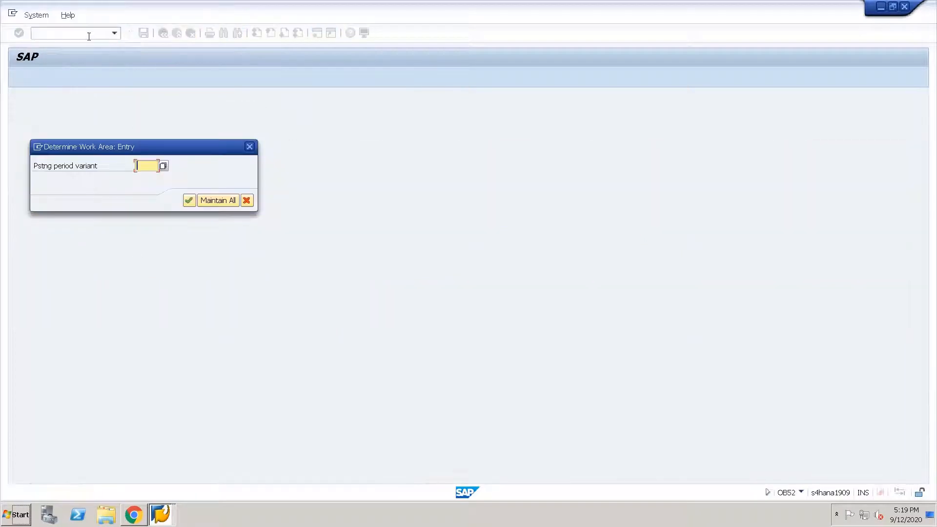
{"action": "type", "text": "AVGB"}
{"action": "key", "text": "Return"}
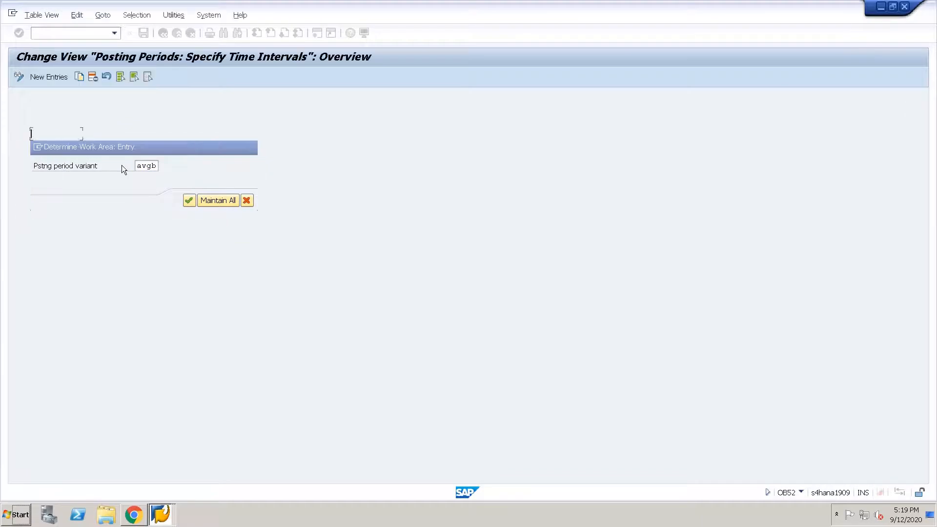
Set the starting period to 6 in the posting period rows of variant AVGB and save to customizing request S4HK902766.
{"action": "left_click", "coordinate": [161, 134]}
{"action": "key", "text": "BackSpace"}
{"action": "type", "text": "6"}
{"action": "key", "text": "Down"}
{"action": "key", "text": "BackSpace"}
{"action": "type", "text": "6"}
{"action": "key", "text": "Down"}
{"action": "key", "text": "BackSpace"}
{"action": "type", "text": "6"}
{"action": "key", "text": "Down"}
{"action": "key", "text": "BackSpace"}
{"action": "type", "text": "6"}
{"action": "key", "text": "Down"}
{"action": "key", "text": "BackSpace"}
{"action": "key", "text": "6"}
{"action": "key", "text": "Down"}
{"action": "key", "text": "BackSpace"}
{"action": "type", "text": "6"}
{"action": "key", "text": "Down"}
{"action": "key", "text": "BackSpace"}
{"action": "type", "text": "6"}
{"action": "key", "text": "ctrl+s"}
{"action": "key", "text": "Return"}
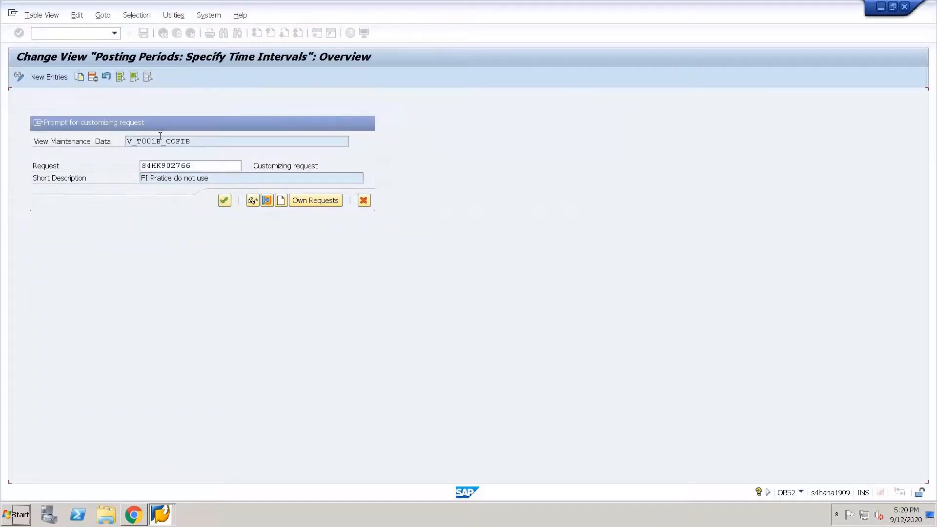
Return to the ledger-group posting header and try to continue with ledger group v1 in period 6.
{"action": "key", "text": "alt+Tab"}
{"action": "key", "text": "Return"}
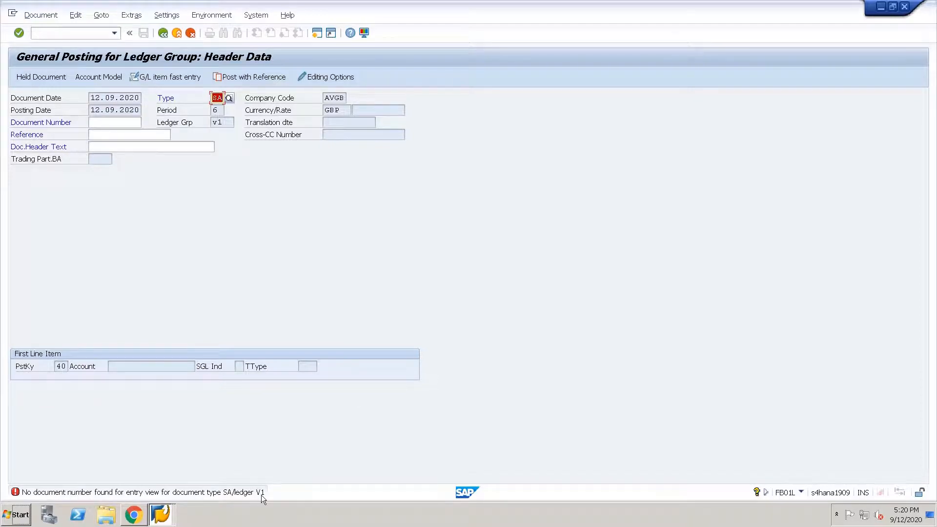
{"action": "left_click", "coordinate": [67, 35]}
{"action": "left_click", "coordinate": [161, 514]}
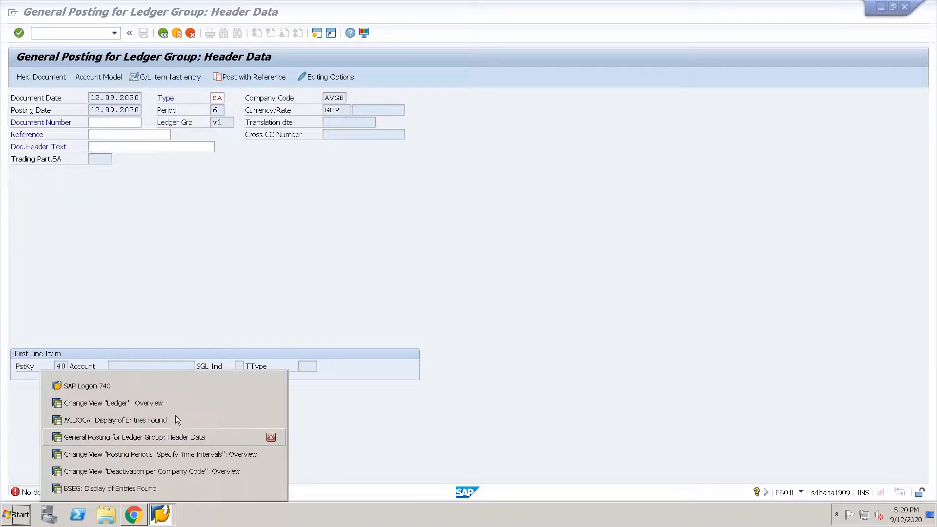
Switch to the ledger settings session, return to the IMG and expand Document under Financial Accounting Global Settings.
{"action": "left_click", "coordinate": [154, 402]}
{"action": "key", "text": "F3"}
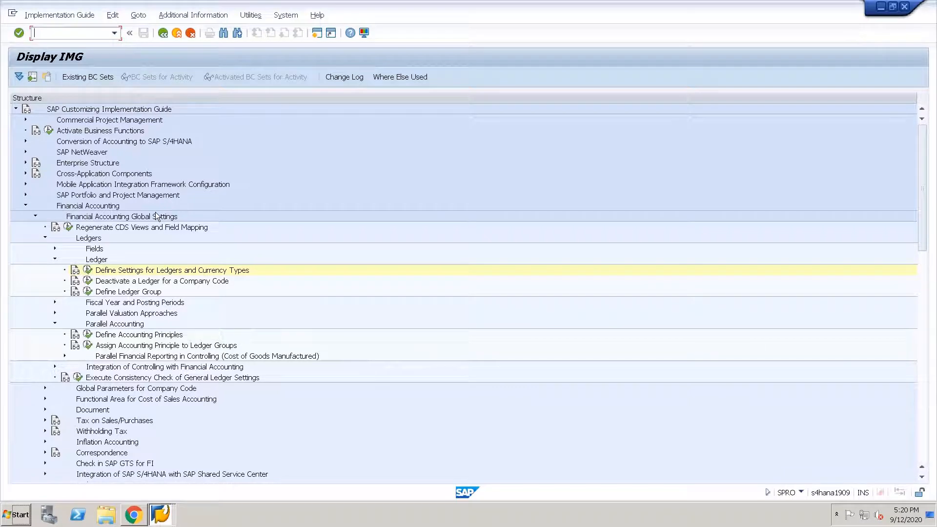
{"action": "double_click", "coordinate": [156, 216]}
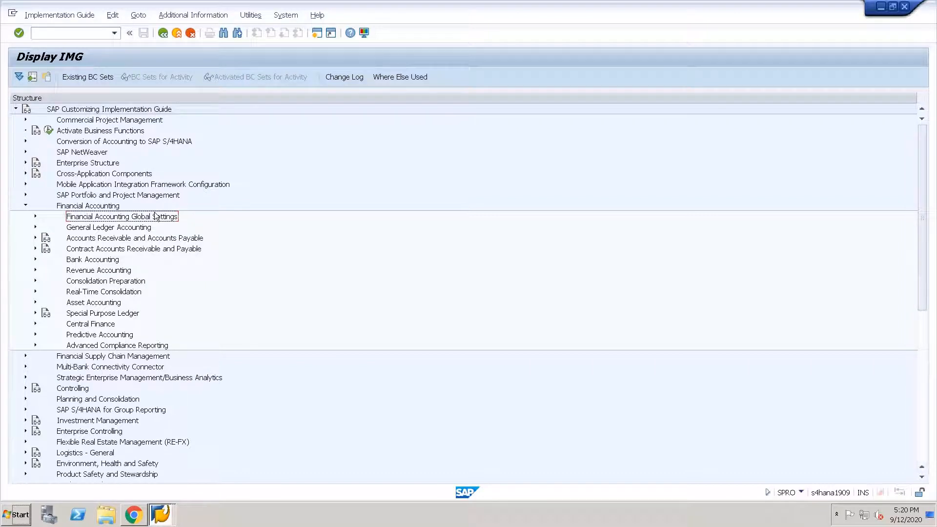
{"action": "key", "text": "Right"}
{"action": "key", "text": "Down"}
{"action": "key", "text": "Down"}
{"action": "key", "text": "Down"}
{"action": "key", "text": "Down"}
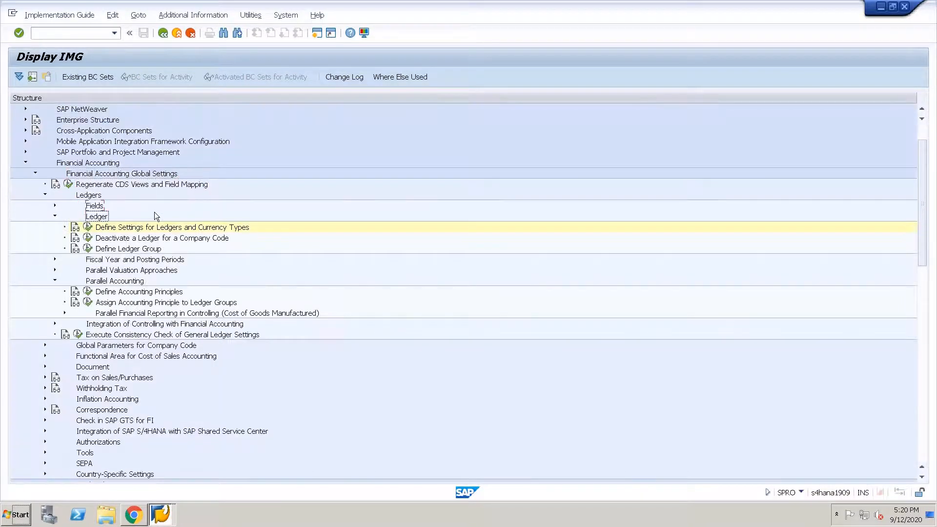
{"action": "key", "text": "Left"}
{"action": "key", "text": "Right"}
{"action": "key", "text": "Down"}
{"action": "key", "text": "Down"}
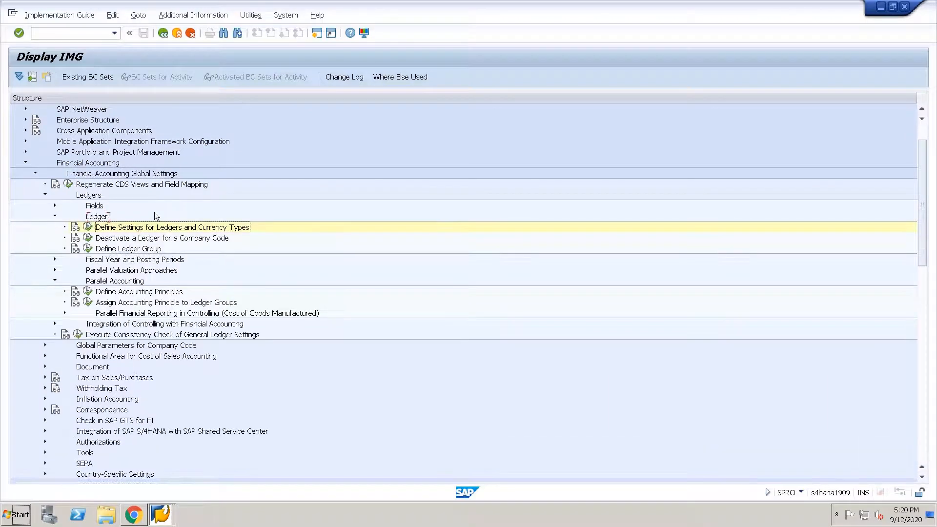
{"action": "key", "text": "Down"}
{"action": "key", "text": "Down"}
{"action": "key", "text": "Down"}
{"action": "key", "text": "Down"}
{"action": "key", "text": "Down"}
{"action": "key", "text": "Down"}
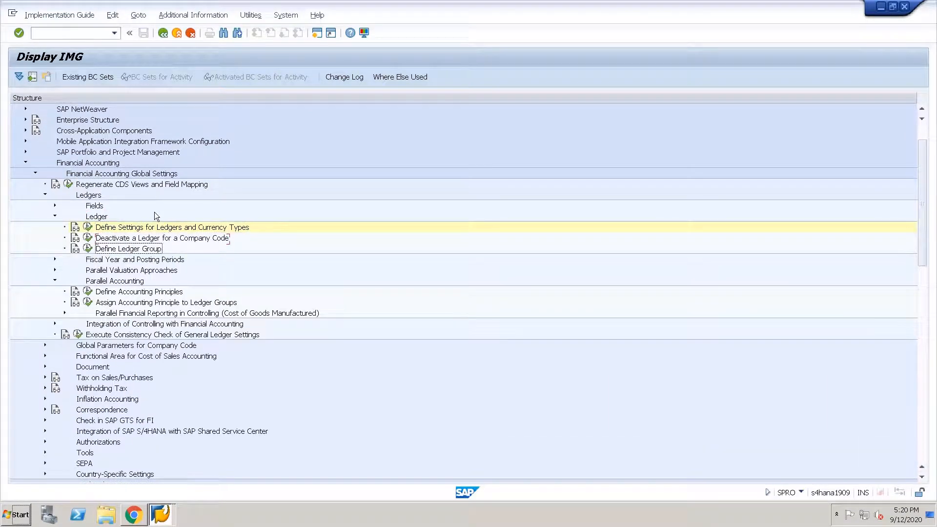
{"action": "key", "text": "Down"}
{"action": "key", "text": "Down"}
{"action": "key", "text": "Down"}
{"action": "key", "text": "Down"}
{"action": "key", "text": "Down"}
{"action": "key", "text": "Right"}
{"action": "key", "text": "Left"}
{"action": "key", "text": "Down"}
{"action": "key", "text": "Right"}
{"action": "key", "text": "Down"}
{"action": "key", "text": "Down"}
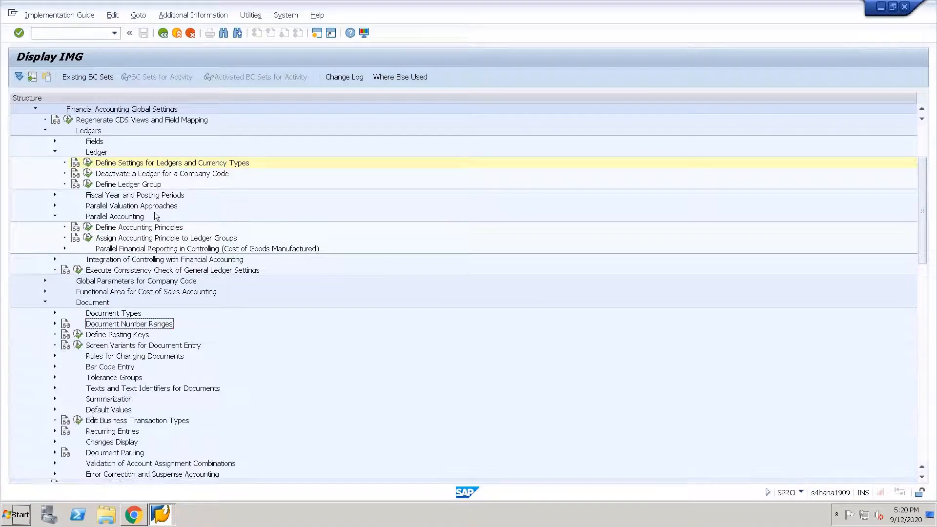
Expand Document Types and try to open Define Document Types in a Ledger for ledger V1.
{"action": "key", "text": "Right"}
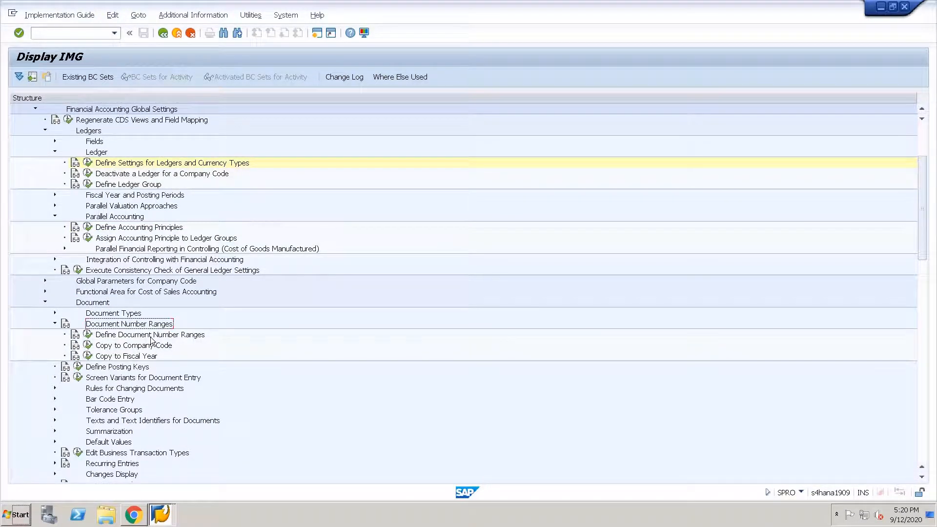
{"action": "key", "text": "Left"}
{"action": "key", "text": "Up"}
{"action": "key", "text": "Right"}
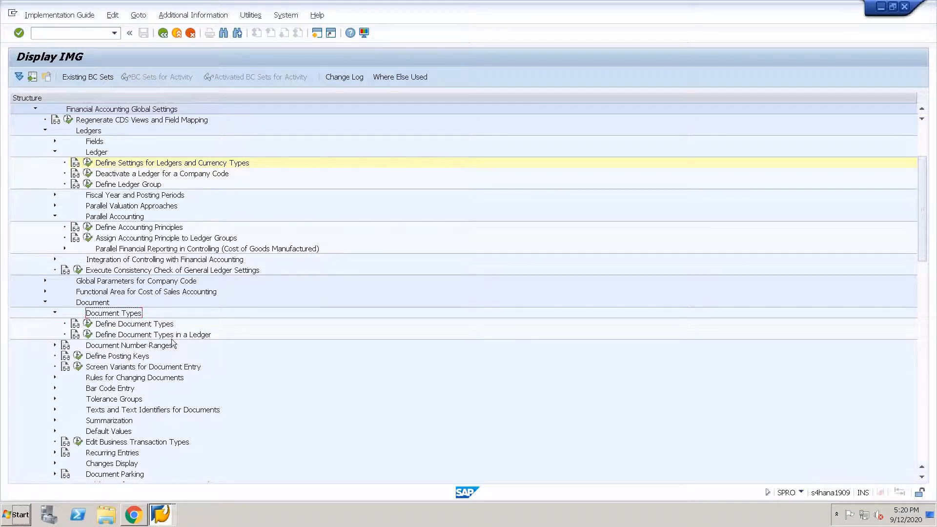
{"action": "left_click", "coordinate": [89, 335]}
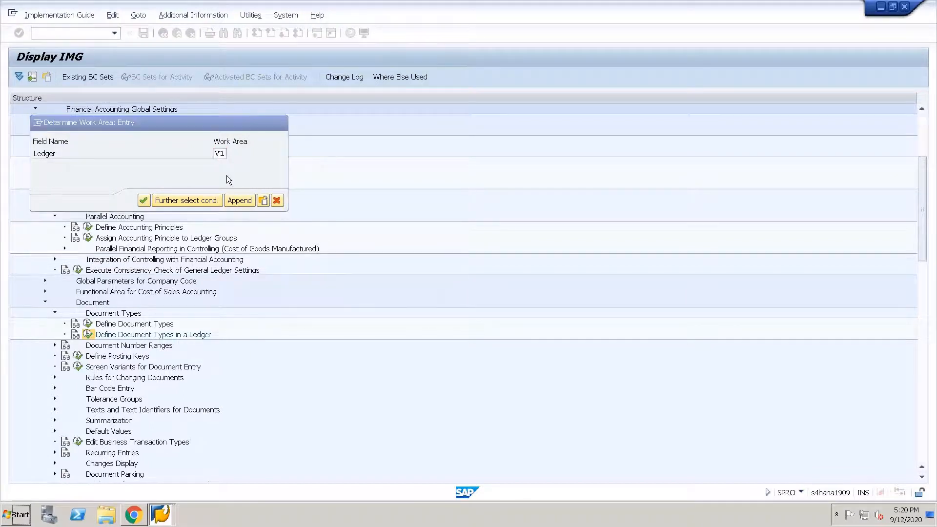
{"action": "key", "text": "Return"}
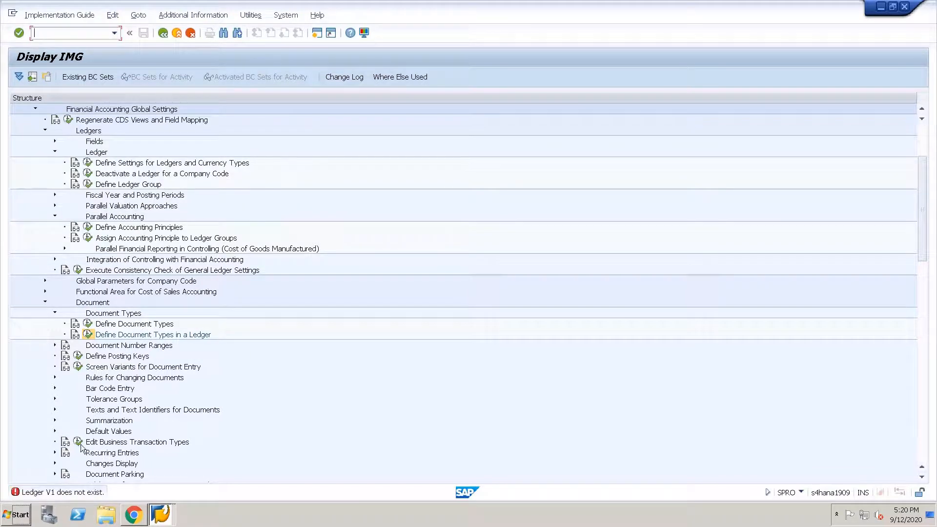
Check the long text of the ledger V1 message and retry opening Define Document Types in a Ledger.
{"action": "double_click", "coordinate": [72, 491]}
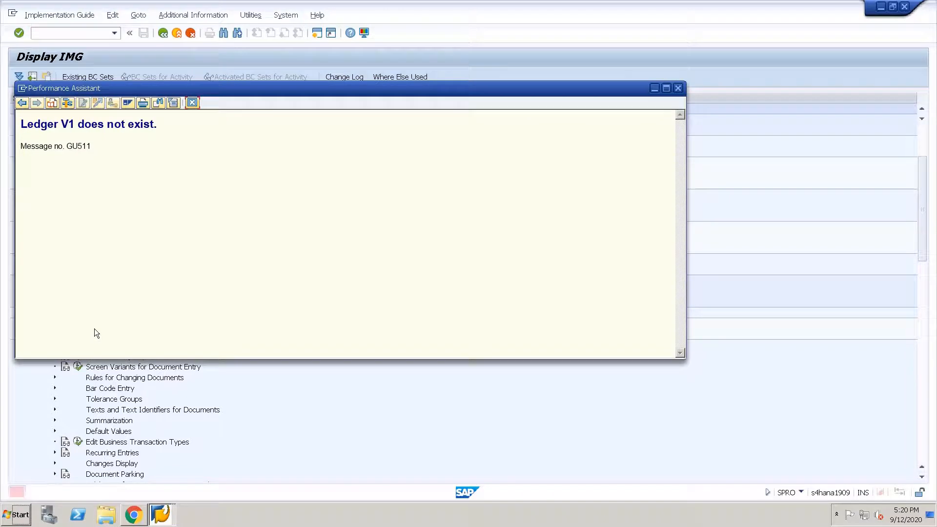
{"action": "key", "text": "Escape"}
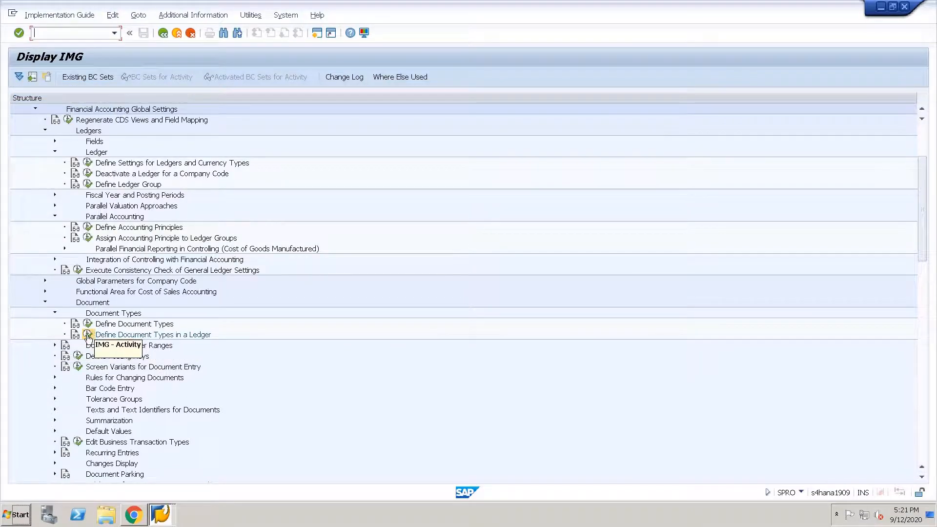
{"action": "left_click", "coordinate": [88, 335]}
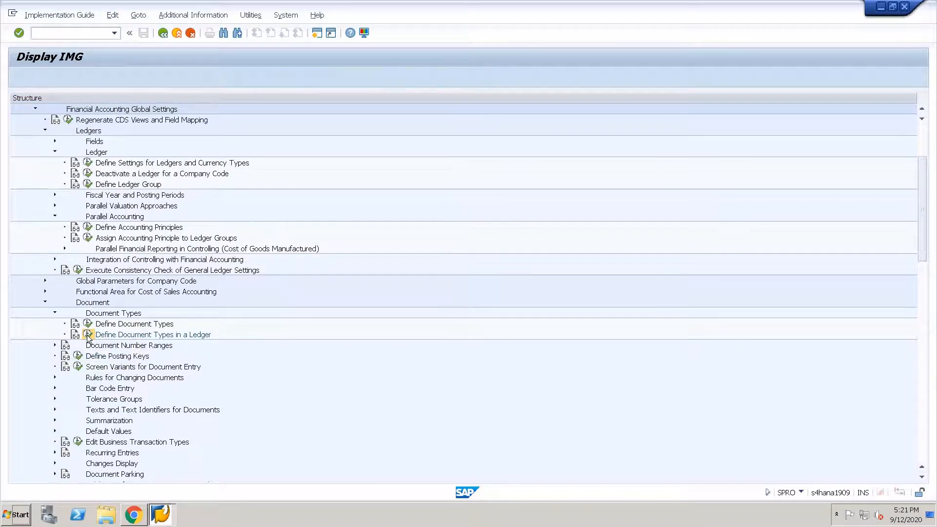
{"action": "key", "text": "Return"}
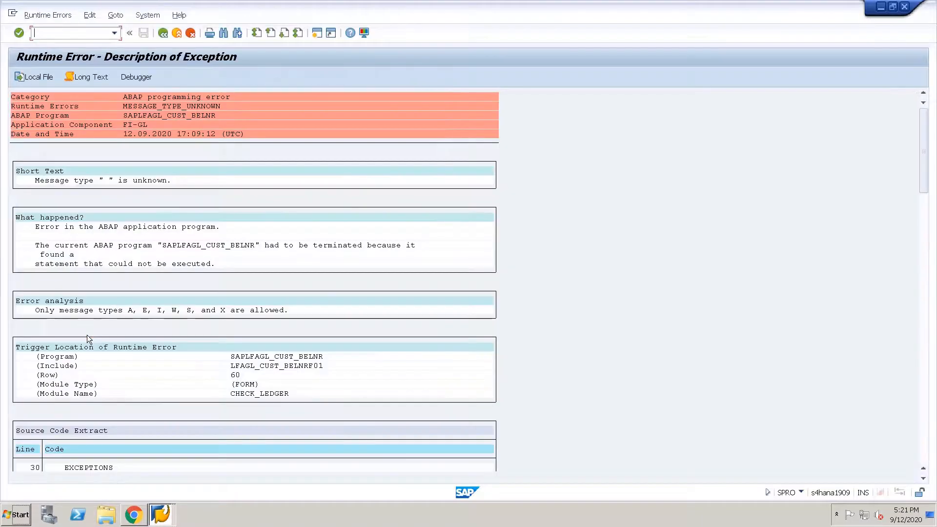
Leave the runtime error, restart transaction SPRO and display the SAP Reference IMG.
{"action": "key", "text": "F3"}
{"action": "type", "text": "spro"}
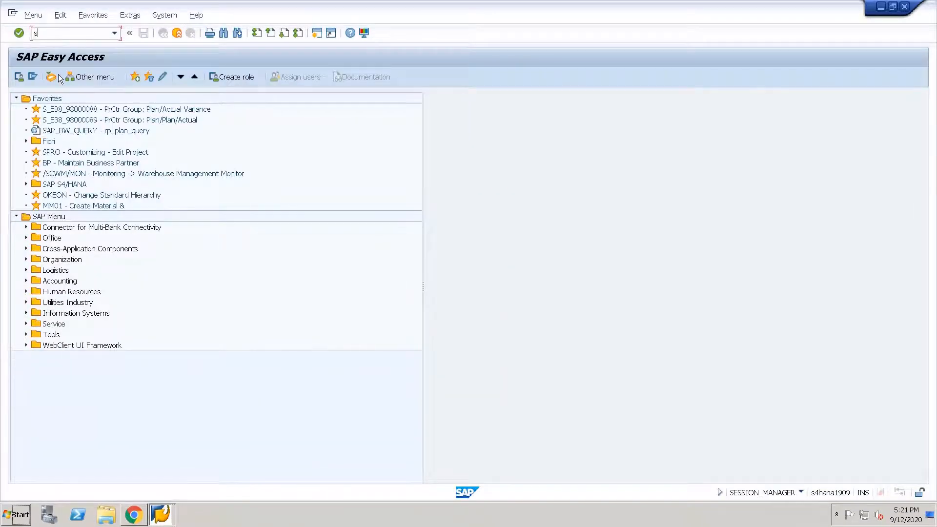
{"action": "key", "text": "Return"}
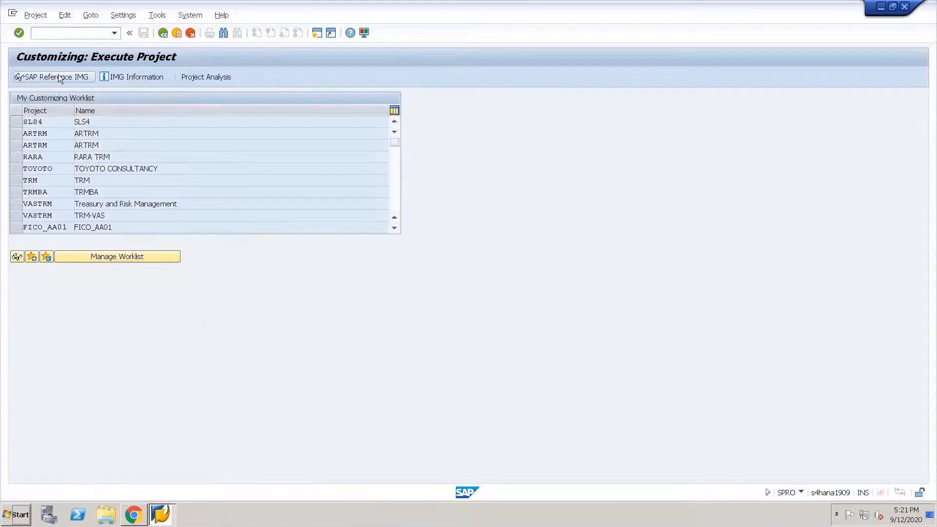
{"action": "left_click", "coordinate": [58, 75]}
Expand Financial Accounting, Financial Accounting Global Settings, Document and Document Types to reach Define Document Types in a Ledger.
{"action": "left_click", "coordinate": [82, 204]}
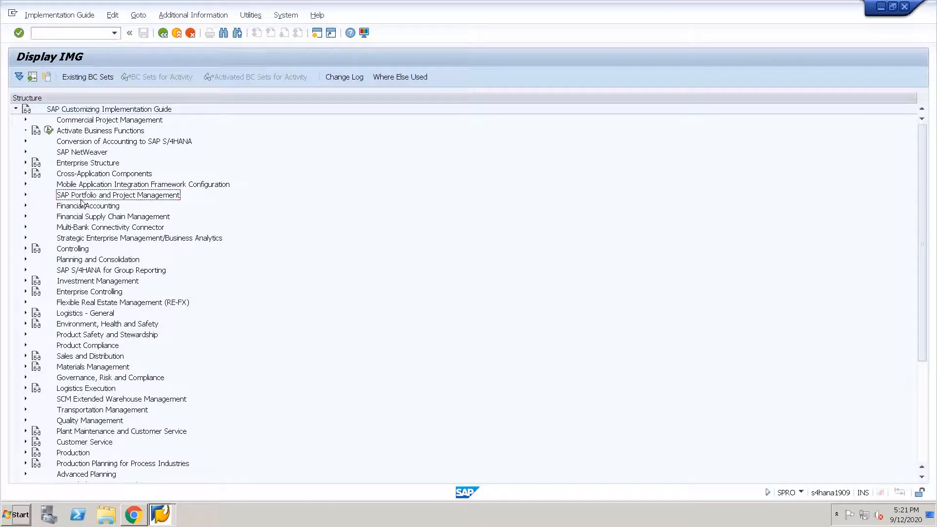
{"action": "key", "text": "Right"}
{"action": "key", "text": "Down"}
{"action": "key", "text": "Down"}
{"action": "key", "text": "Up"}
{"action": "key", "text": "Right"}
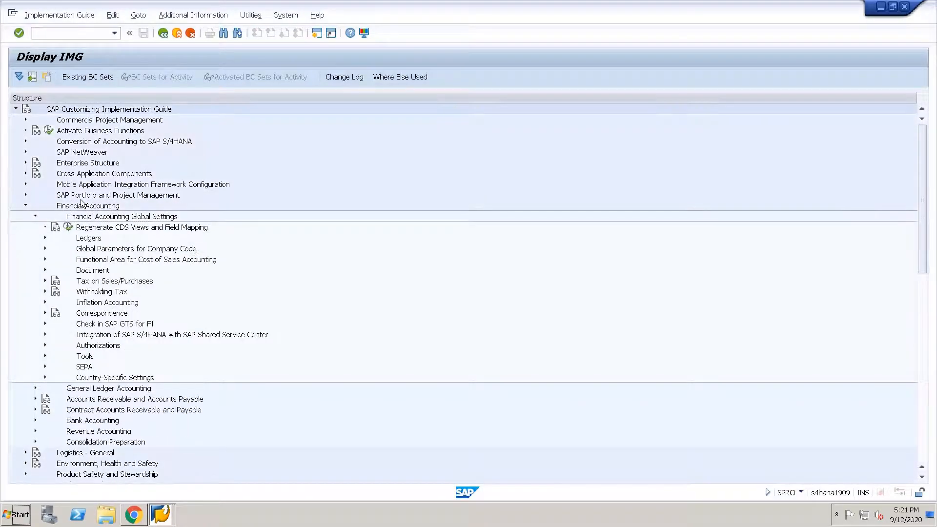
{"action": "key", "text": "Down"}
{"action": "key", "text": "Down"}
{"action": "key", "text": "Down"}
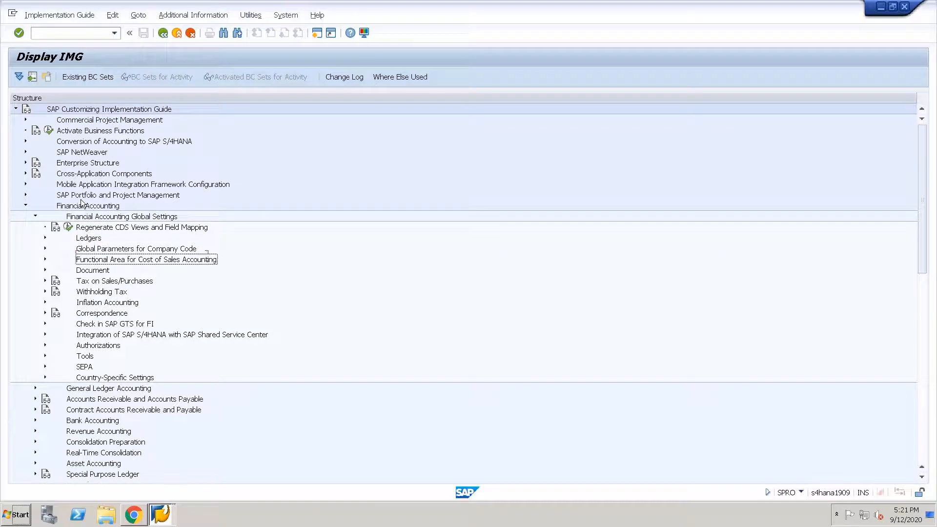
{"action": "key", "text": "Down"}
{"action": "key", "text": "Right"}
{"action": "key", "text": "Down"}
{"action": "key", "text": "Right"}
{"action": "key", "text": "Down"}
{"action": "key", "text": "Down"}
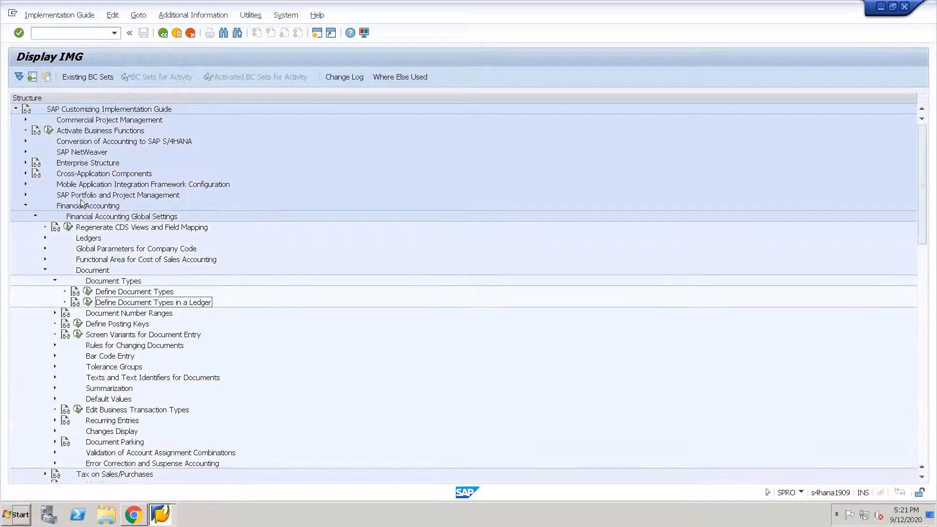
Open the ledger V1 document types, begin an entry for type SA without a number range, and discard it.
{"action": "left_click", "coordinate": [88, 303]}
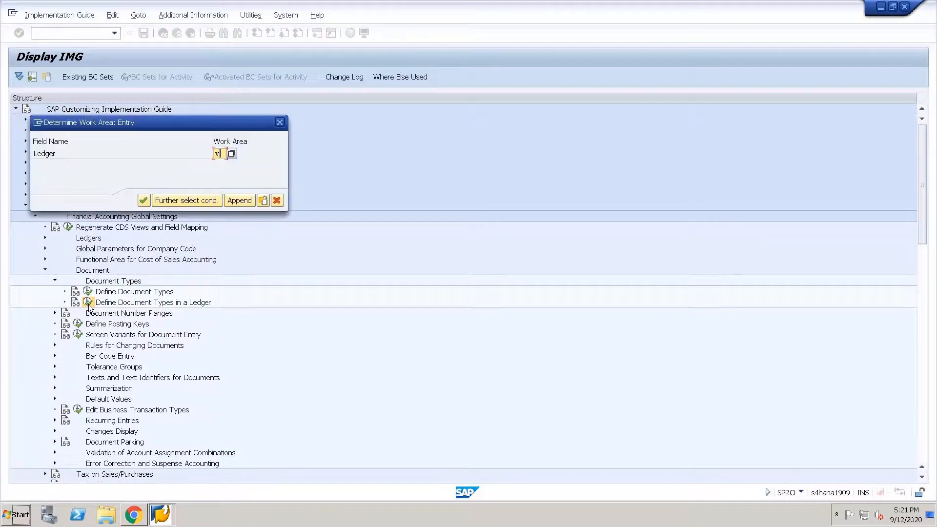
{"action": "key", "text": "Return"}
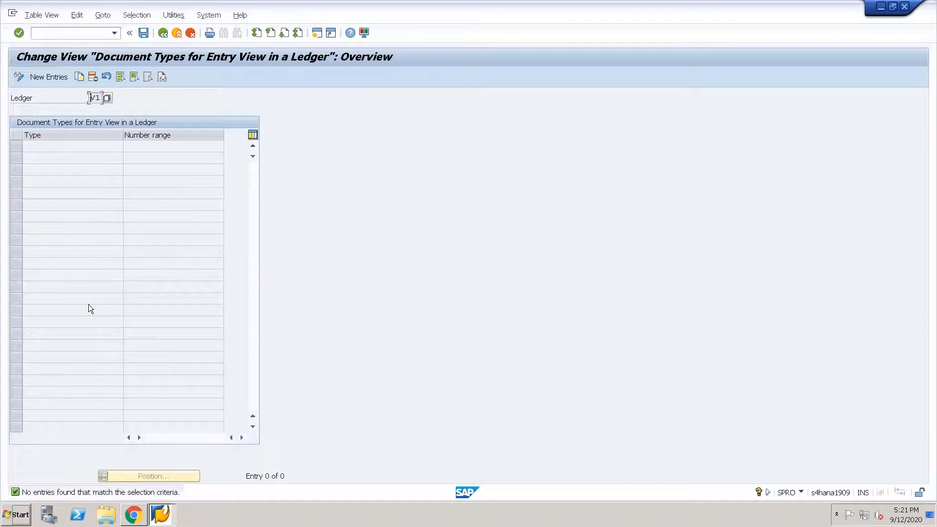
{"action": "left_click", "coordinate": [62, 73]}
{"action": "type", "text": "sa"}
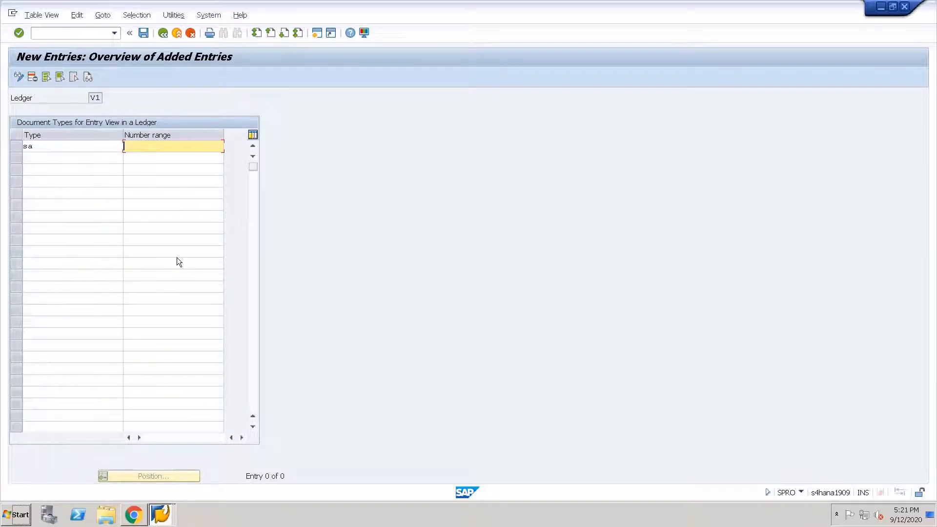
{"action": "key", "text": "ctrl+n"}
{"action": "key", "text": "Return"}
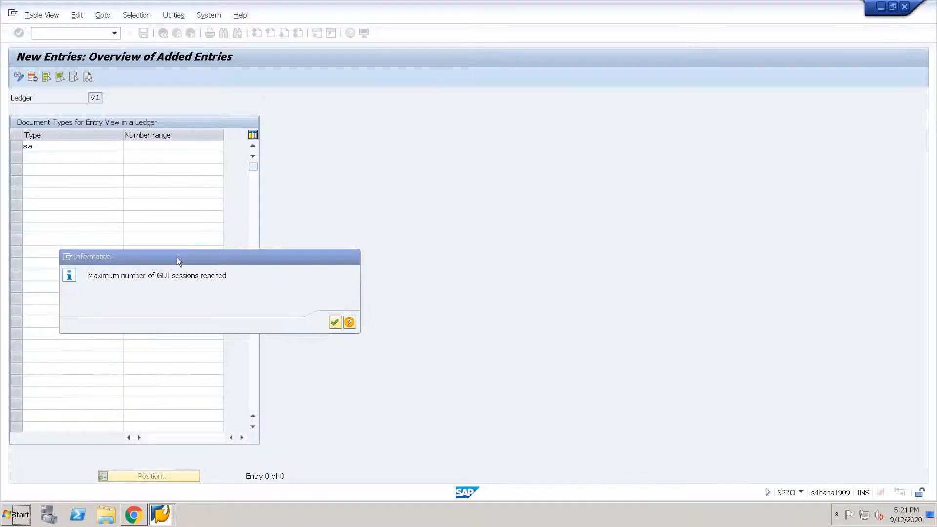
{"action": "key", "text": "F12"}
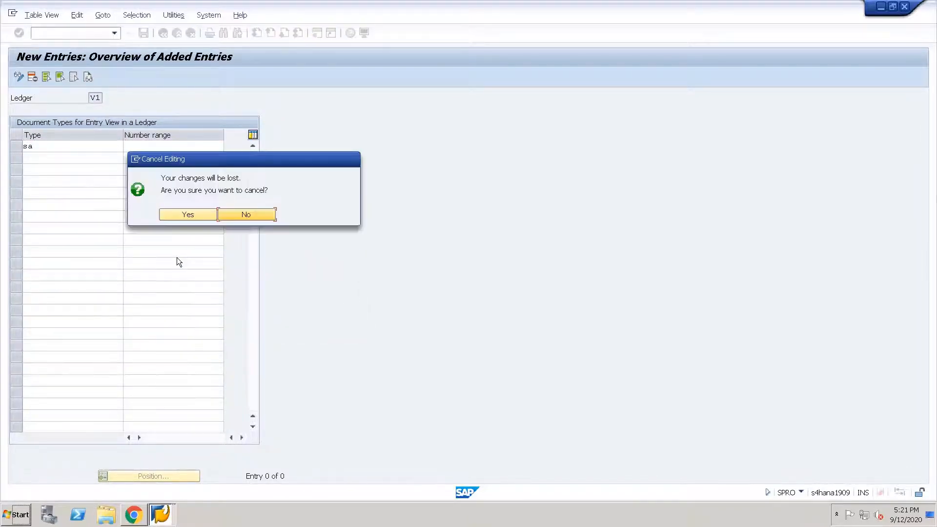
{"action": "left_click", "coordinate": [187, 215]}
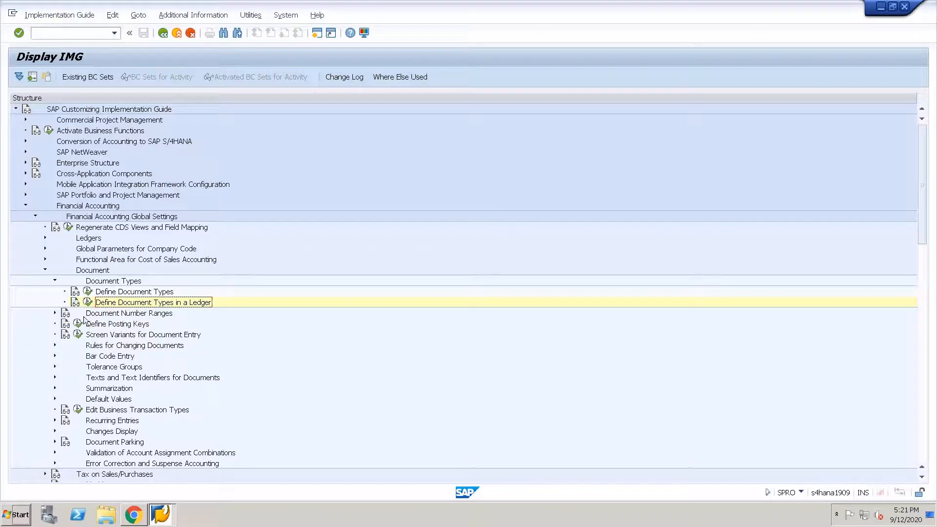
Examine the accounting document number range intervals of company code AVGB, including X1, and return to the IMG.
{"action": "left_click", "coordinate": [54, 312]}
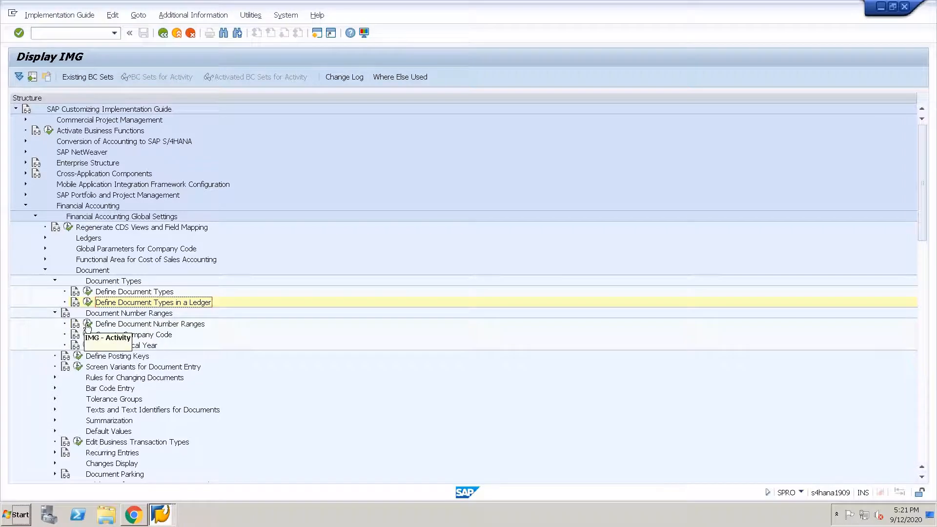
{"action": "left_click", "coordinate": [88, 324]}
{"action": "type", "text": "AVG"}
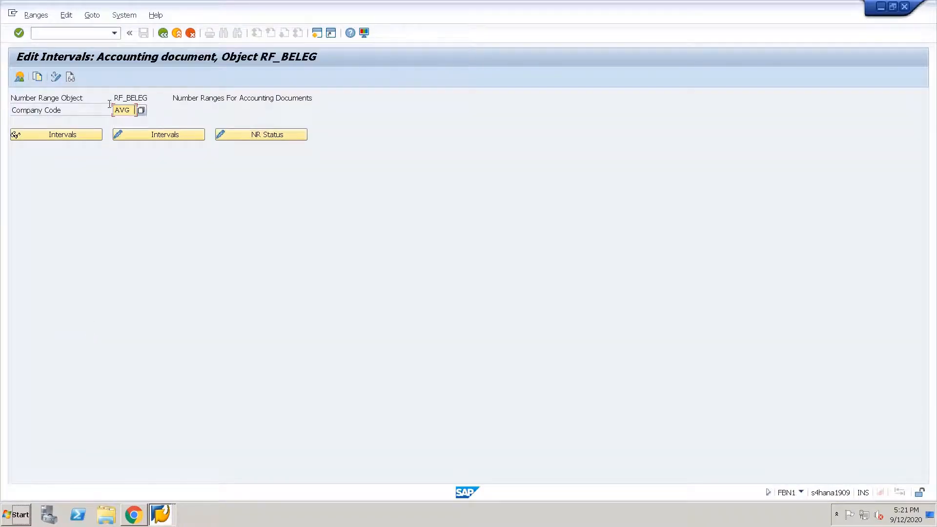
{"action": "type", "text": "b"}
{"action": "left_click", "coordinate": [132, 137]}
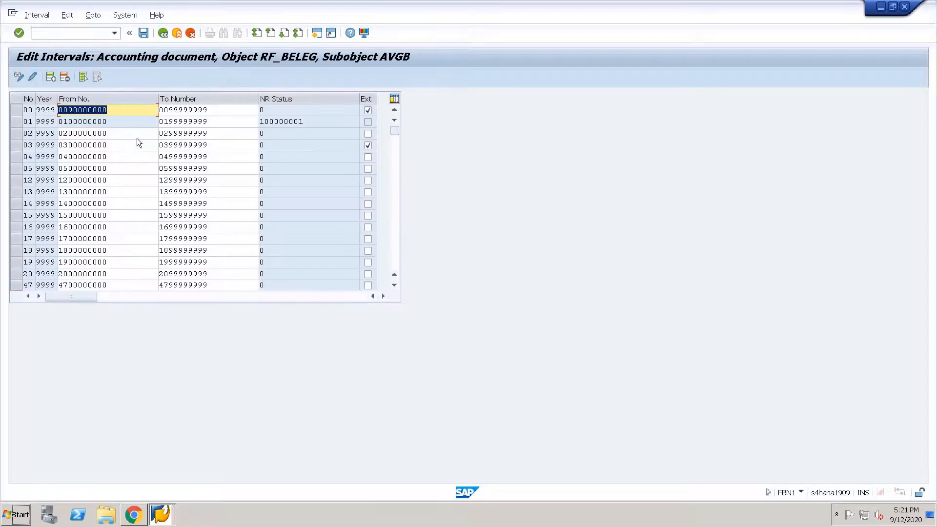
{"action": "scroll", "coordinate": [86, 218], "scroll_direction": "down", "scroll_amount": 5}
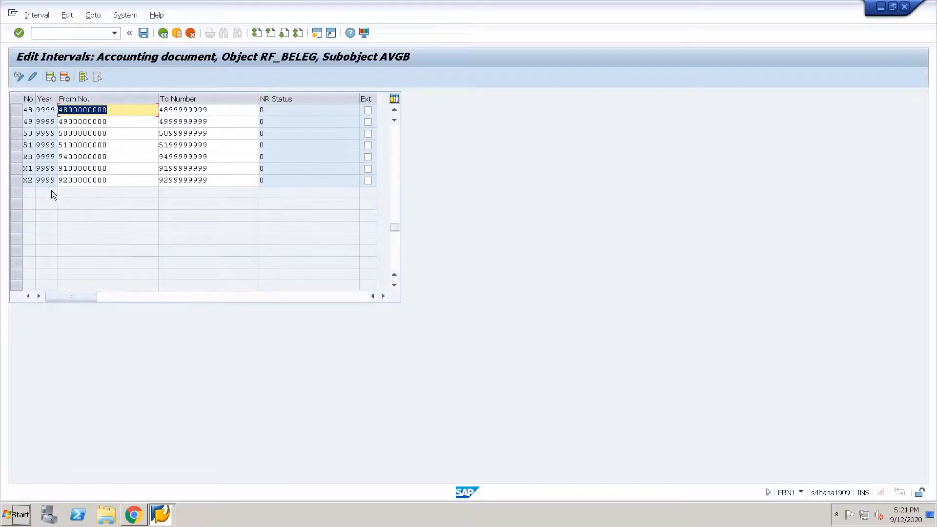
{"action": "left_click", "coordinate": [15, 169]}
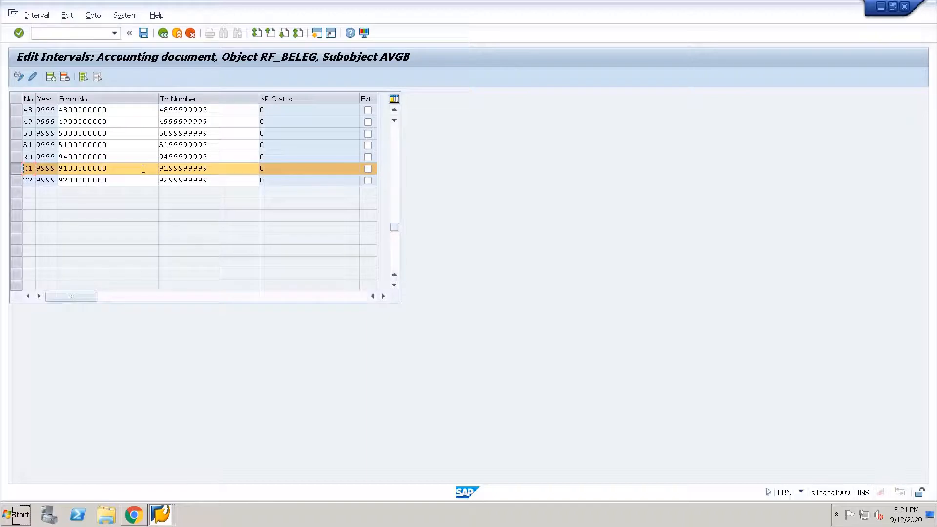
{"action": "key", "text": "F3"}
{"action": "key", "text": "F3"}
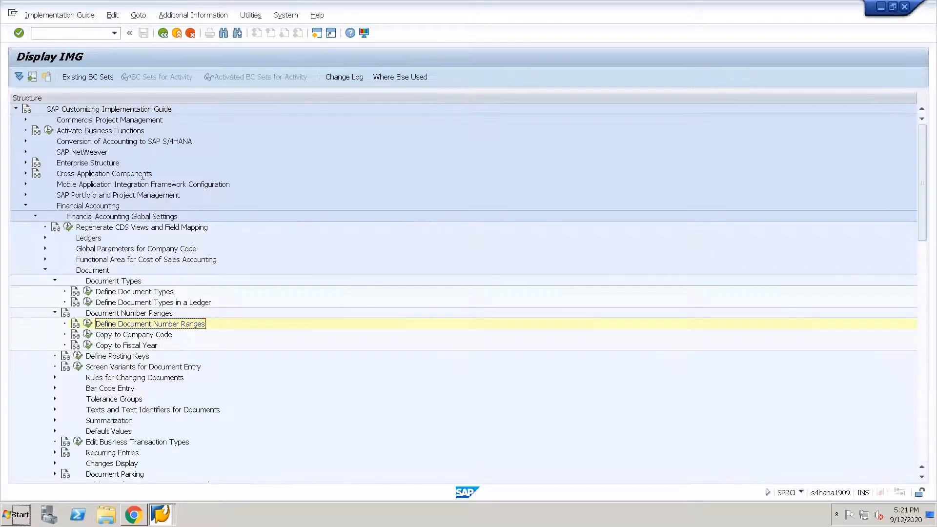
Try to add document type SA with number range X1 to ledger V1 and save the entry.
{"action": "left_click", "coordinate": [87, 302]}
{"action": "key", "text": "Return"}
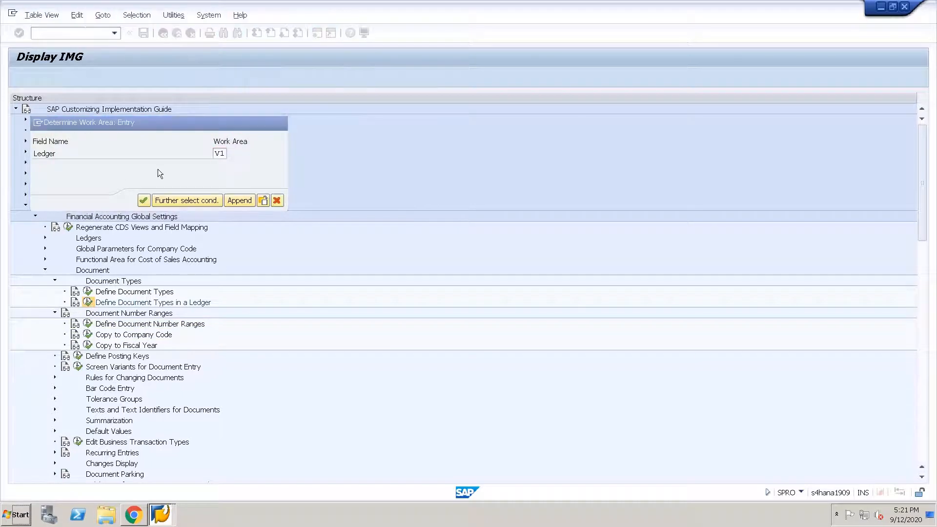
{"action": "left_click", "coordinate": [46, 77]}
{"action": "type", "text": "sa"}
{"action": "key", "text": "Tab"}
{"action": "type", "text": "x1"}
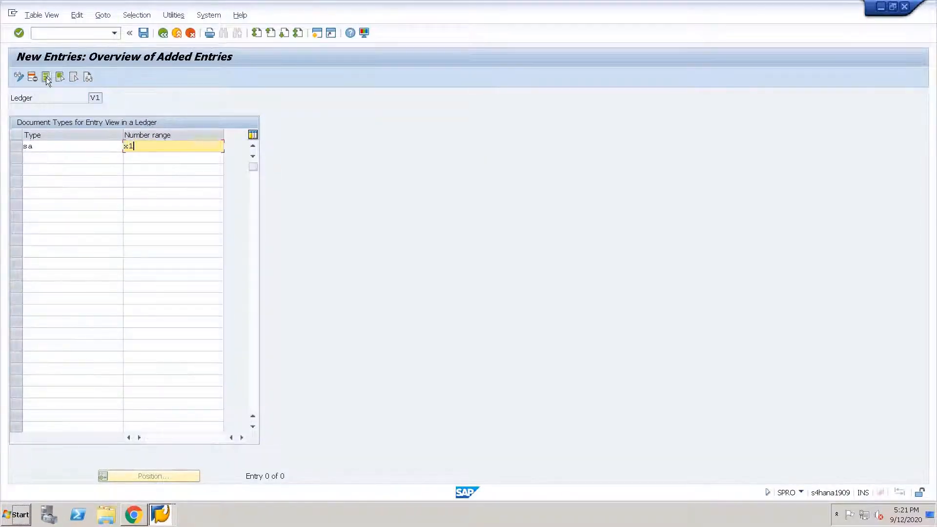
{"action": "key", "text": "Return"}
{"action": "key", "text": "ctrl+s"}
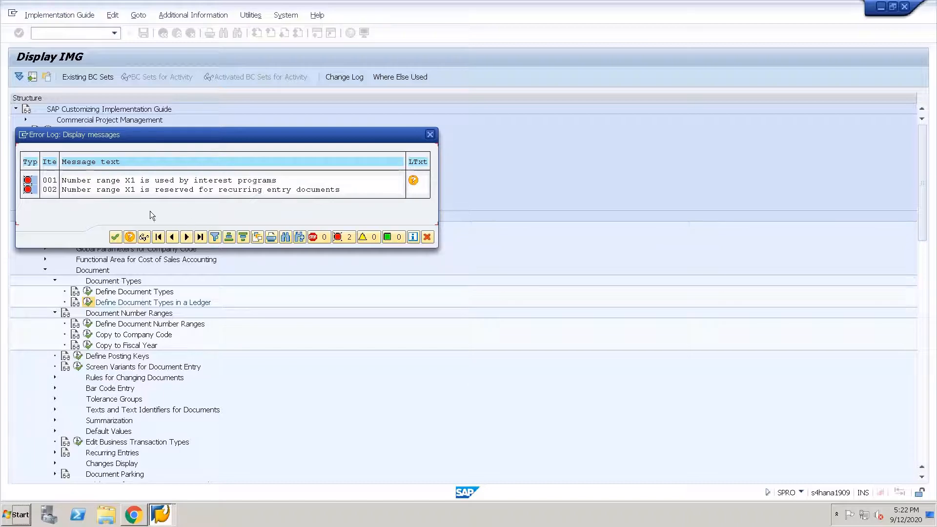
Dismiss the error log, then try to add document type SA with number range X2 to ledger V1 and save the entry.
{"action": "key", "text": "Escape"}
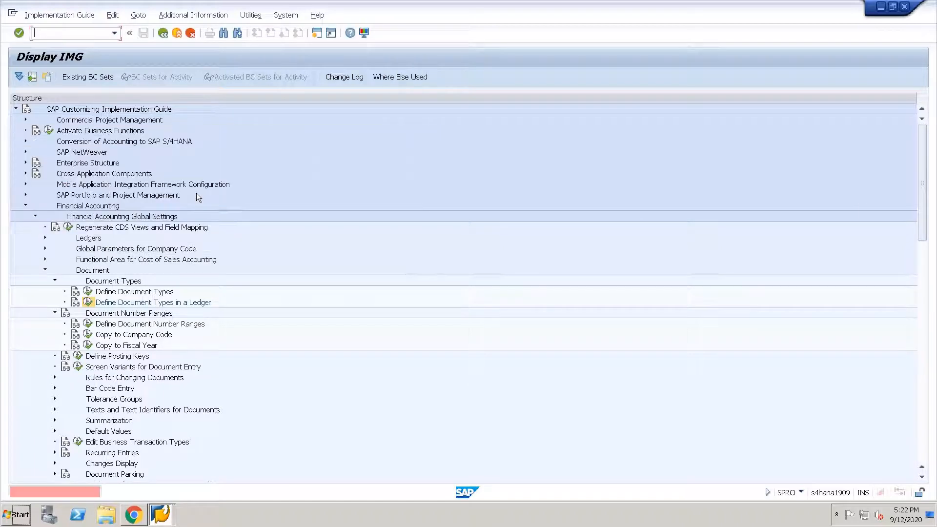
{"action": "key", "text": "alt+Tab"}
{"action": "key", "text": "alt+Tab"}
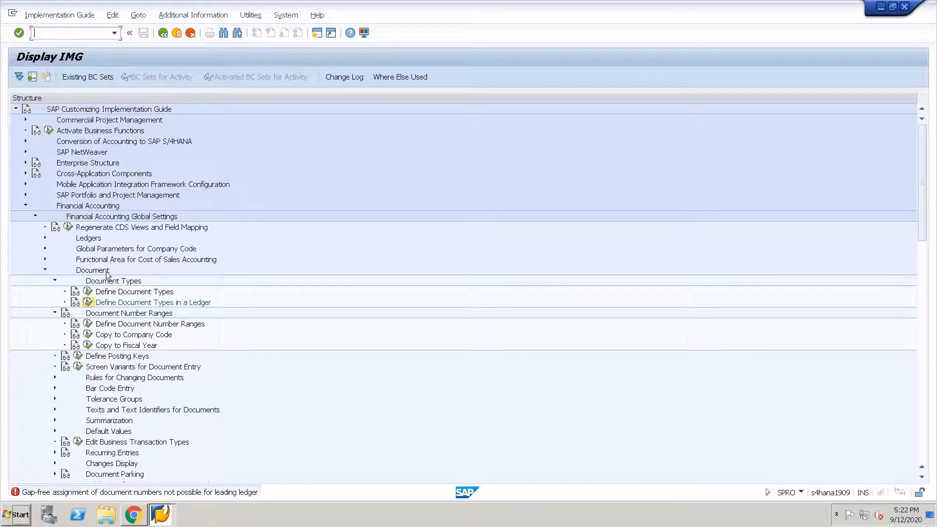
{"action": "left_click", "coordinate": [90, 302]}
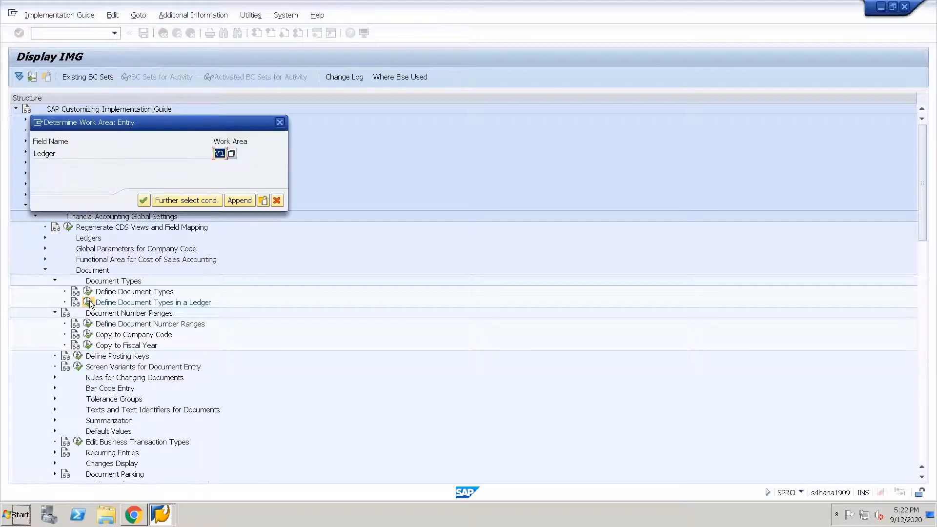
{"action": "type", "text": "Y1"}
{"action": "key", "text": "Return"}
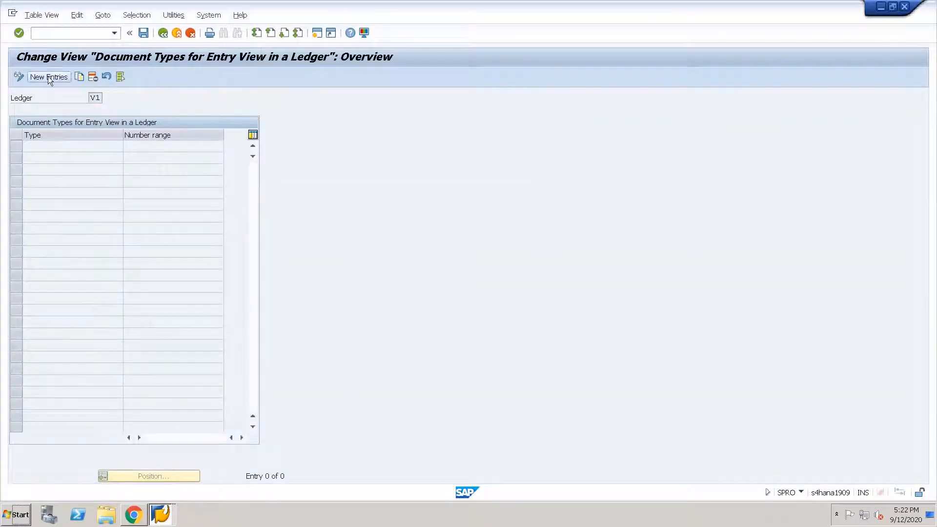
{"action": "left_click", "coordinate": [48, 76]}
{"action": "type", "text": "sa"}
{"action": "key", "text": "Tab"}
{"action": "type", "text": "x2"}
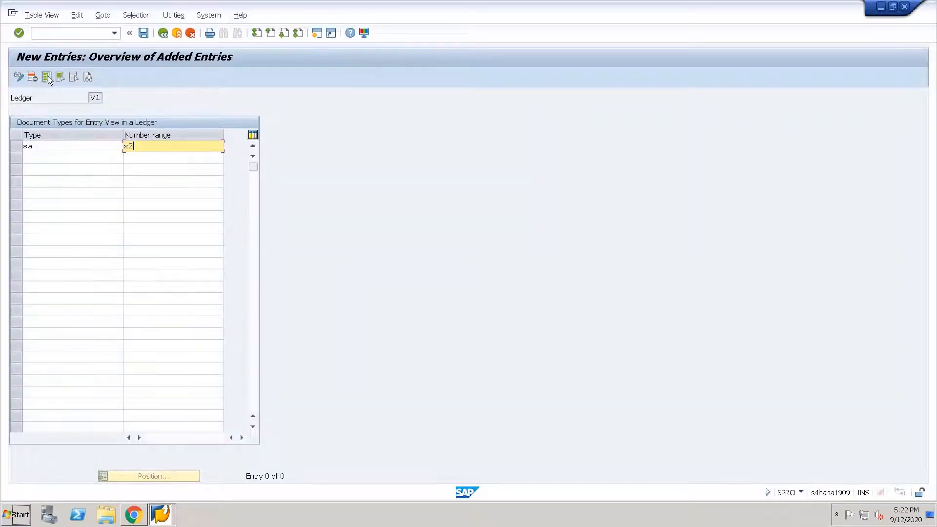
{"action": "key", "text": "Return"}
{"action": "key", "text": "ctrl+s"}
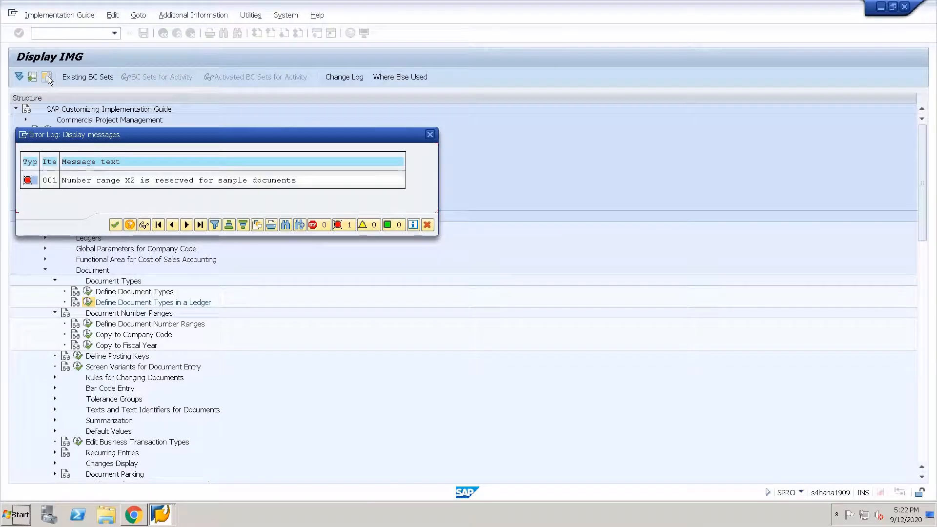
{"action": "key", "text": "Return"}
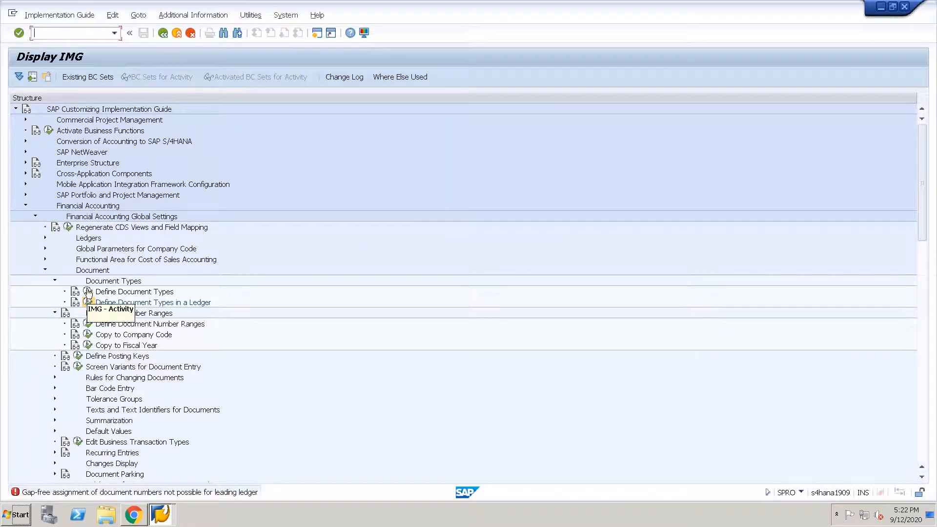
Open the accounting document number range intervals of company code AVGB for editing and check the X1 and X2 intervals.
{"action": "left_click", "coordinate": [87, 323]}
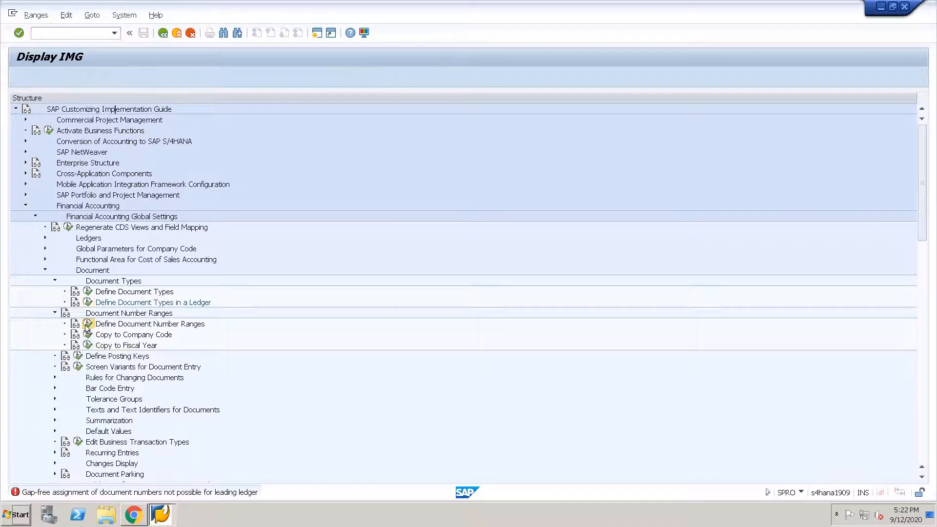
{"action": "type", "text": "avgb"}
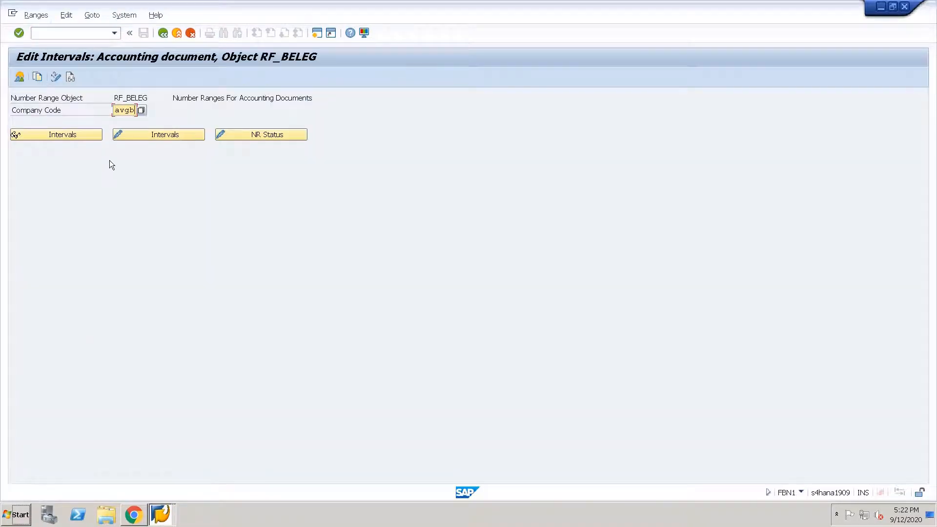
{"action": "left_click", "coordinate": [137, 135]}
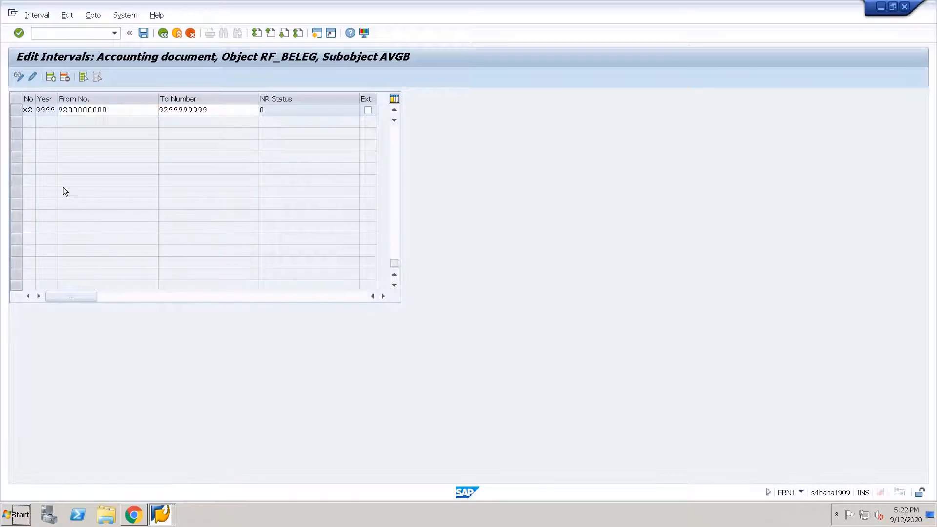
{"action": "left_click", "coordinate": [21, 169]}
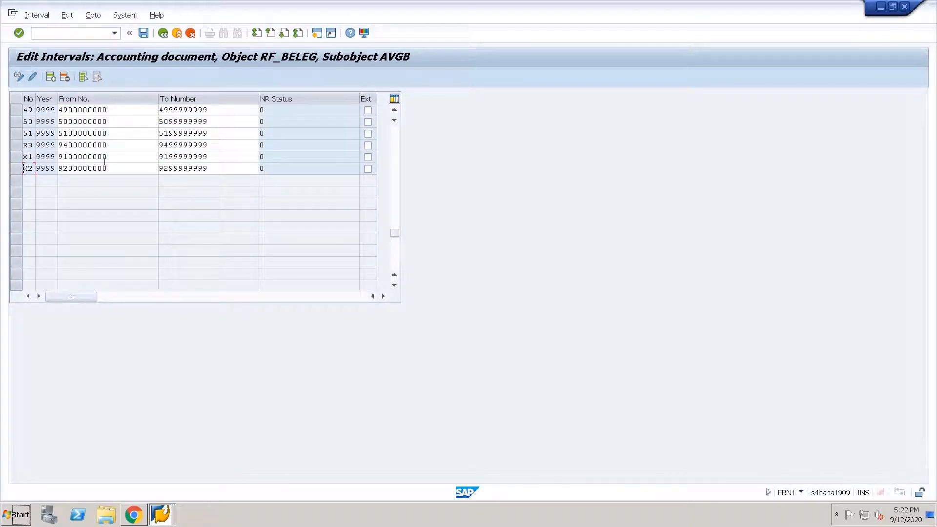
{"action": "key", "text": "Tab"}
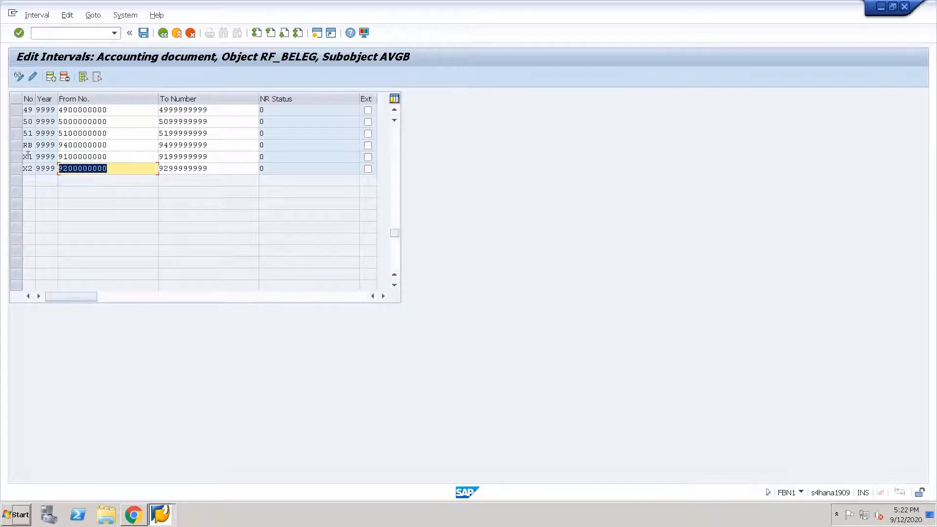
{"action": "key", "text": "Return"}
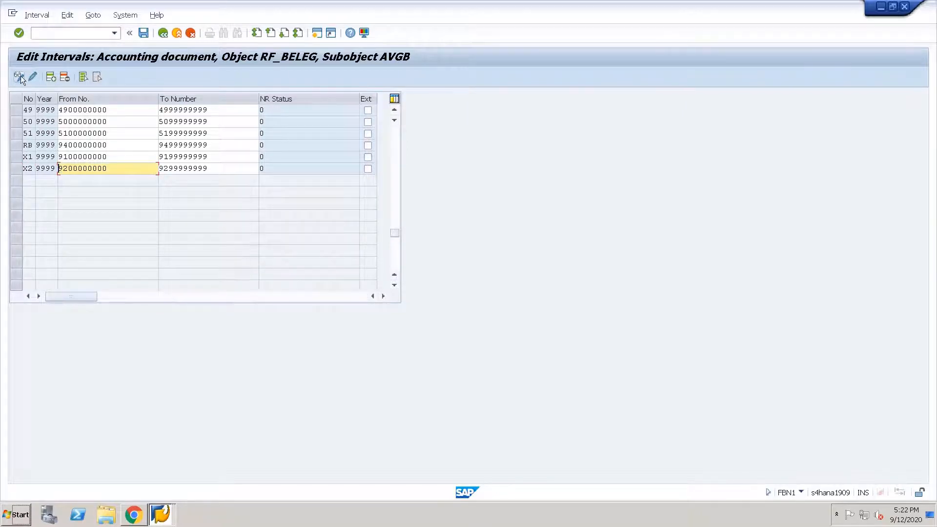
{"action": "left_click", "coordinate": [49, 78]}
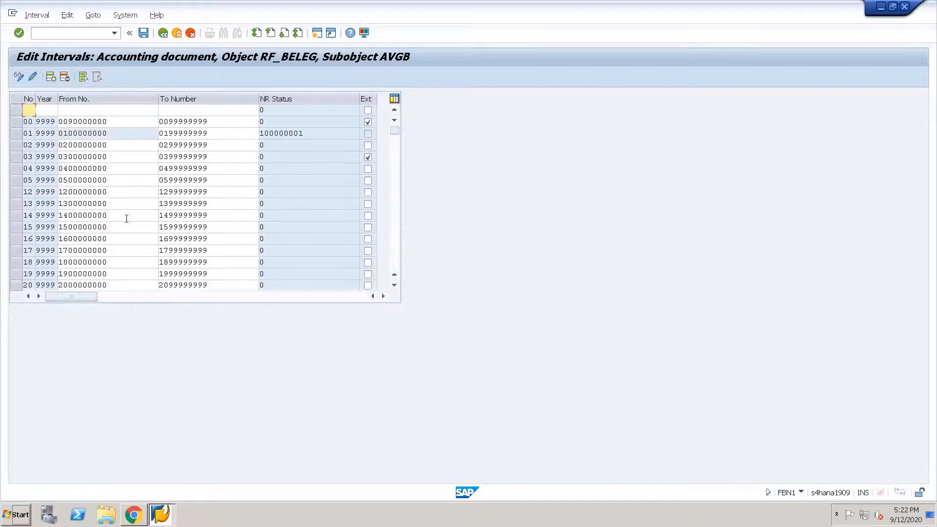
{"action": "type", "text": "x3"}
{"action": "key", "text": "Tab"}
{"action": "type", "text": "9999"}
{"action": "key", "text": "Tab"}
{"action": "type", "text": "9200000000"}
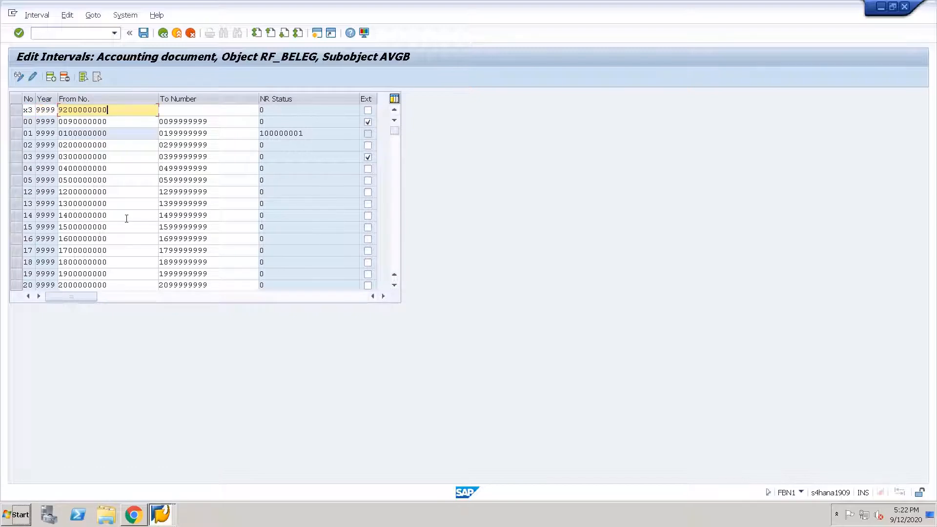
{"action": "left_click", "coordinate": [66, 109]}
{"action": "key", "text": "BackSpace"}
{"action": "type", "text": "3"}
{"action": "left_click", "coordinate": [194, 111]}
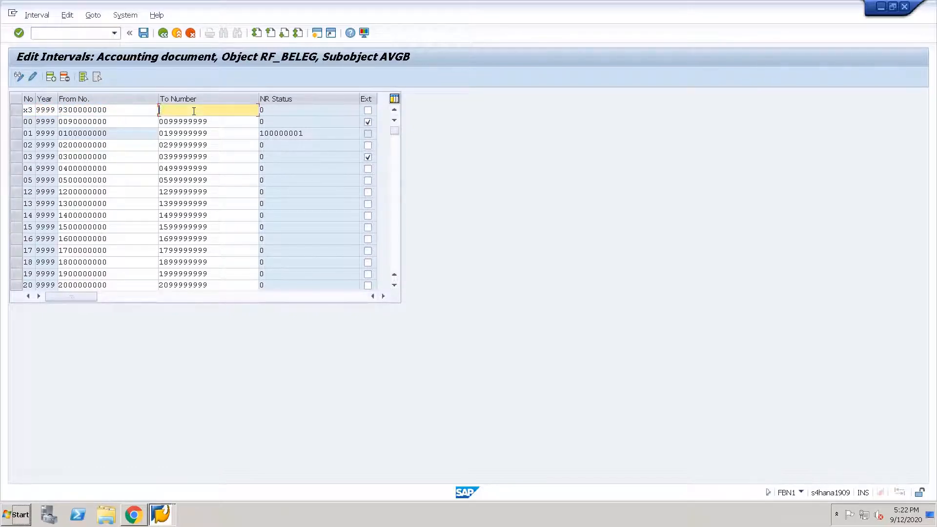
Complete interval X3's end number using digits copied from an existing interval, save the intervals and return to the IMG.
{"action": "left_click_drag", "start_coordinate": [218, 250], "coordinate": [150, 248]}
{"action": "key", "text": "ctrl+c"}
{"action": "left_click", "coordinate": [170, 112]}
{"action": "key", "text": "ctrl+v"}
{"action": "key", "text": "ctrl+s"}
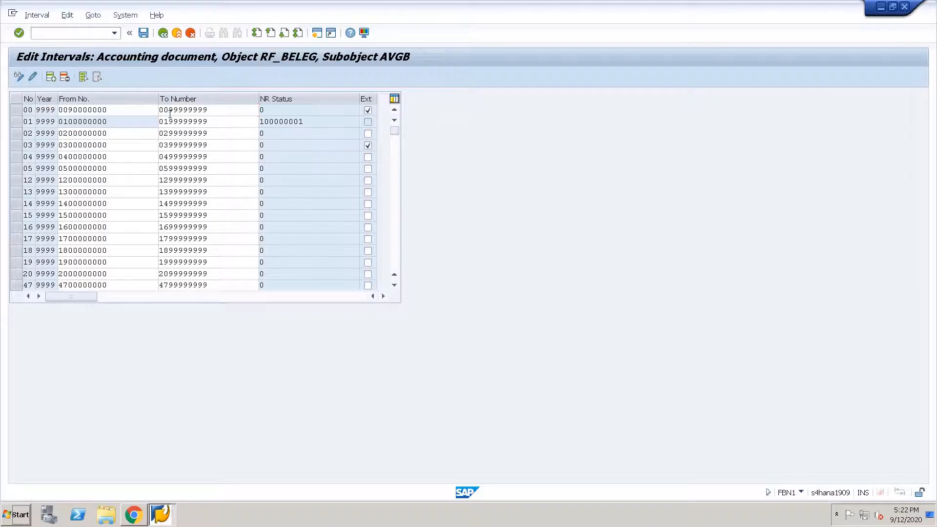
{"action": "key", "text": "Return"}
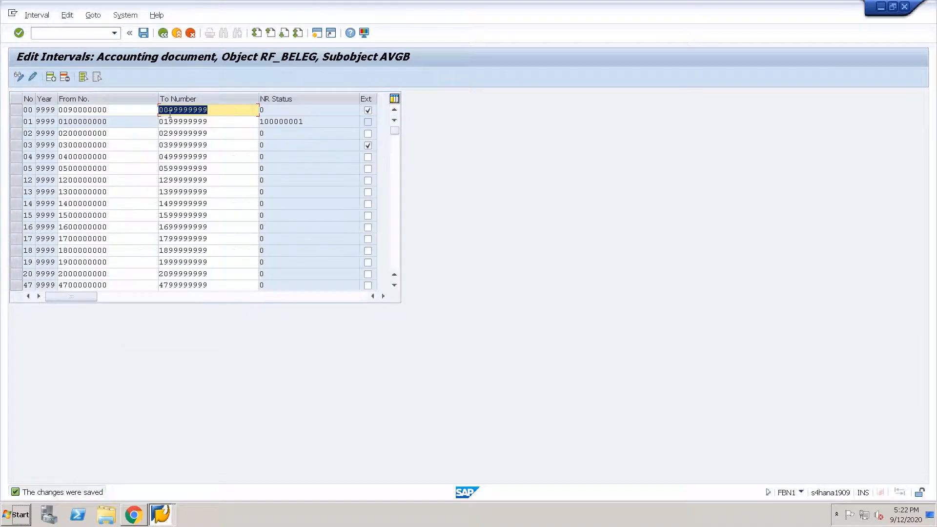
{"action": "key", "text": "F3"}
{"action": "key", "text": "F3"}
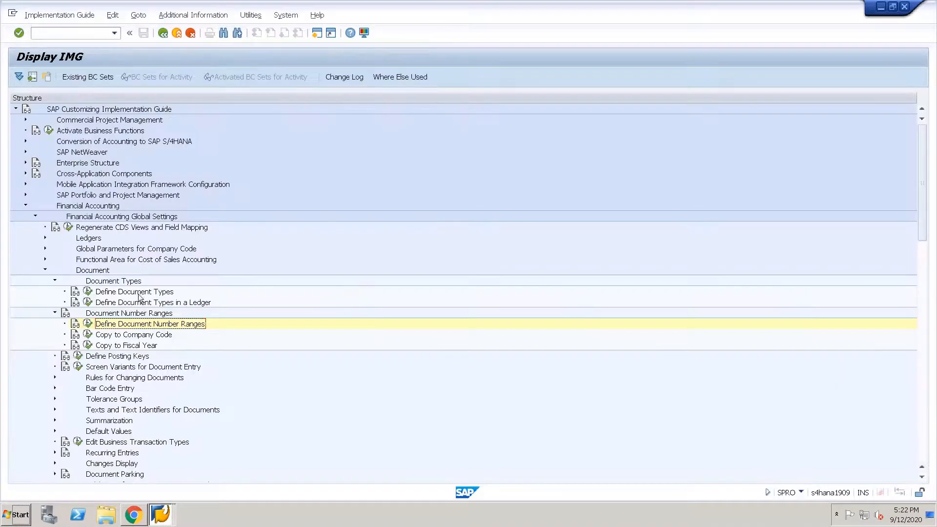
Add document type SA with number range X3 to ledger V1 and save it in the proposed customizing request.
{"action": "left_click", "coordinate": [88, 302]}
{"action": "key", "text": "Return"}
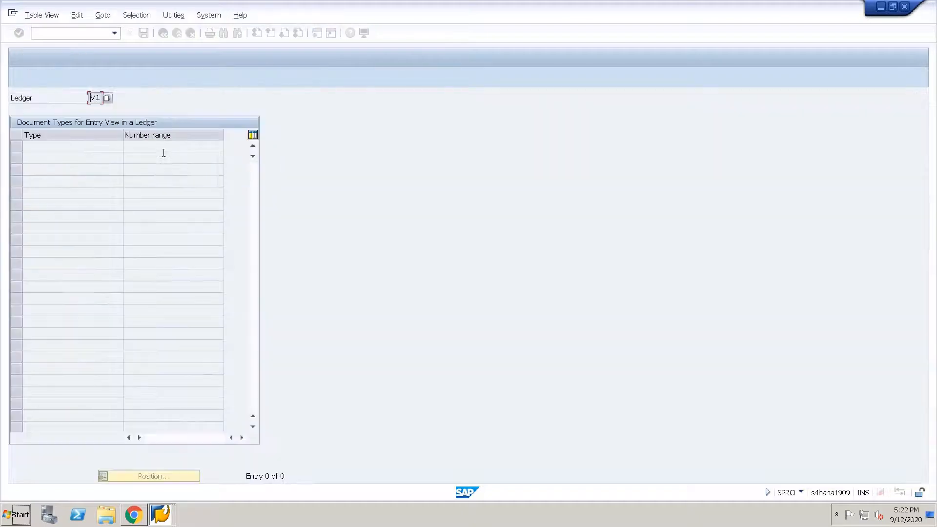
{"action": "left_click", "coordinate": [43, 77]}
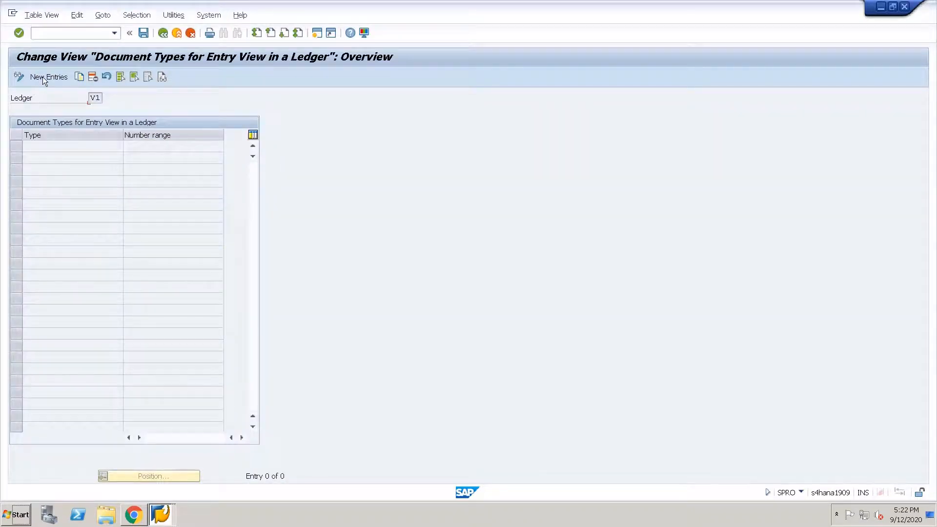
{"action": "type", "text": "sa"}
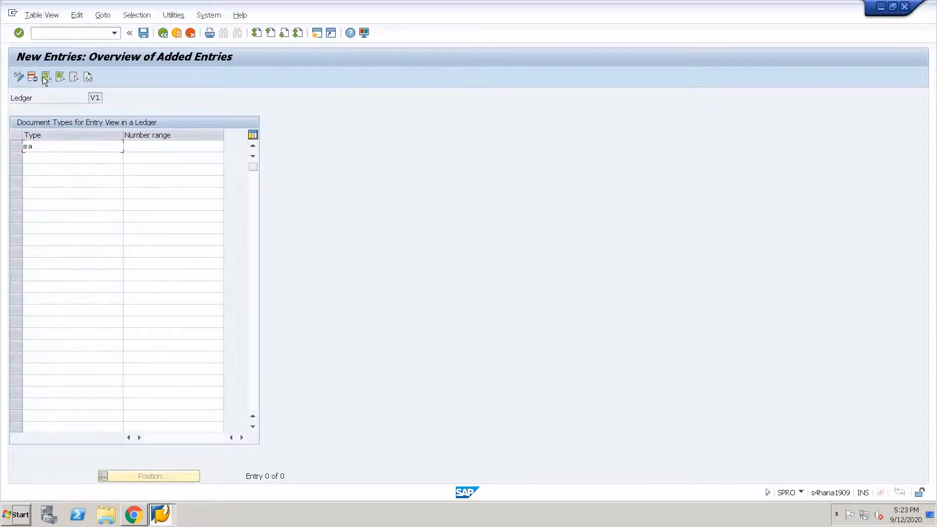
{"action": "key", "text": "Tab"}
{"action": "type", "text": "X3"}
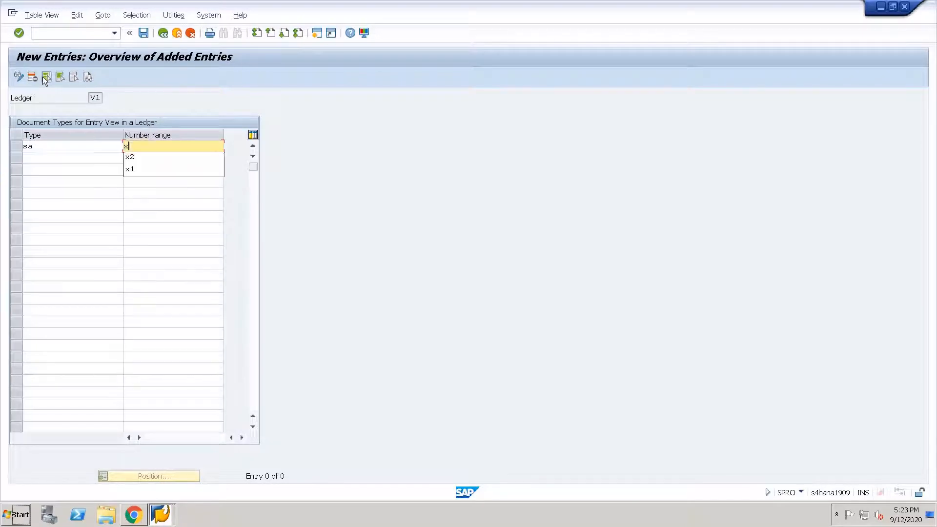
{"action": "key", "text": "ctrl+s"}
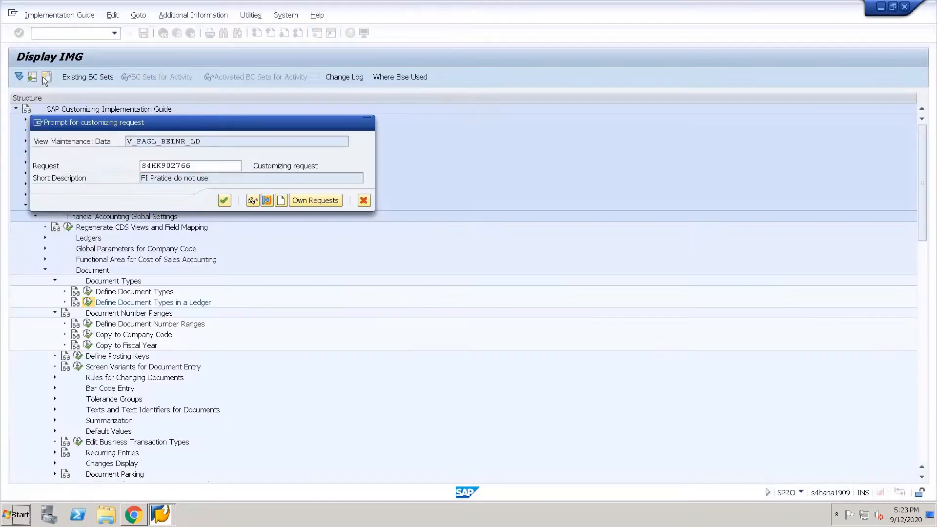
{"action": "key", "text": "Return"}
{"action": "key", "text": "F3"}
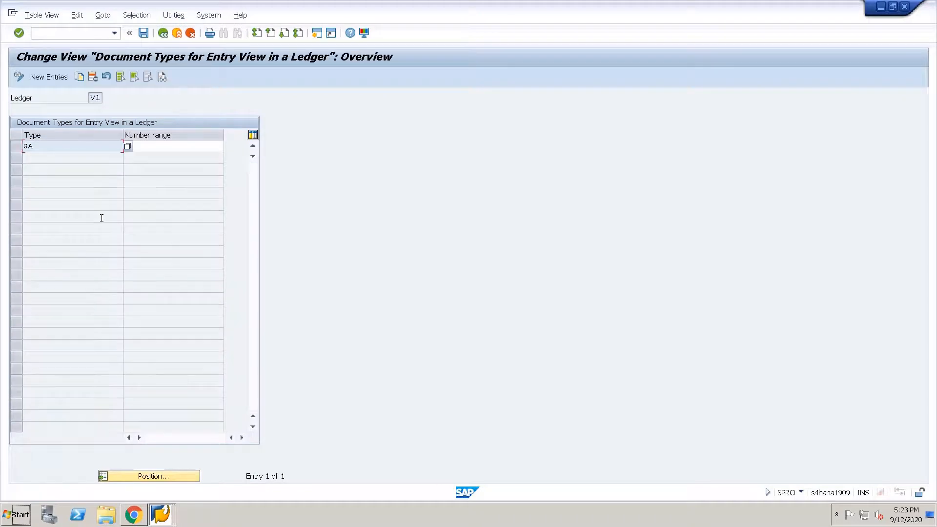
{"action": "key", "text": "F3"}
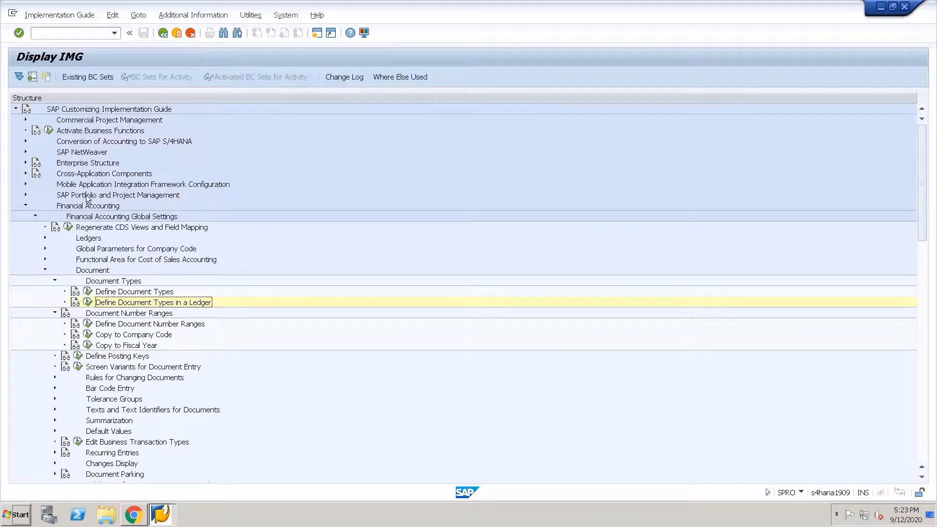
Add document type SA with number range X3 to ledger V2 and save it in the proposed customizing request.
{"action": "left_click", "coordinate": [88, 302]}
{"action": "type", "text": "v2"}
{"action": "key", "text": "Return"}
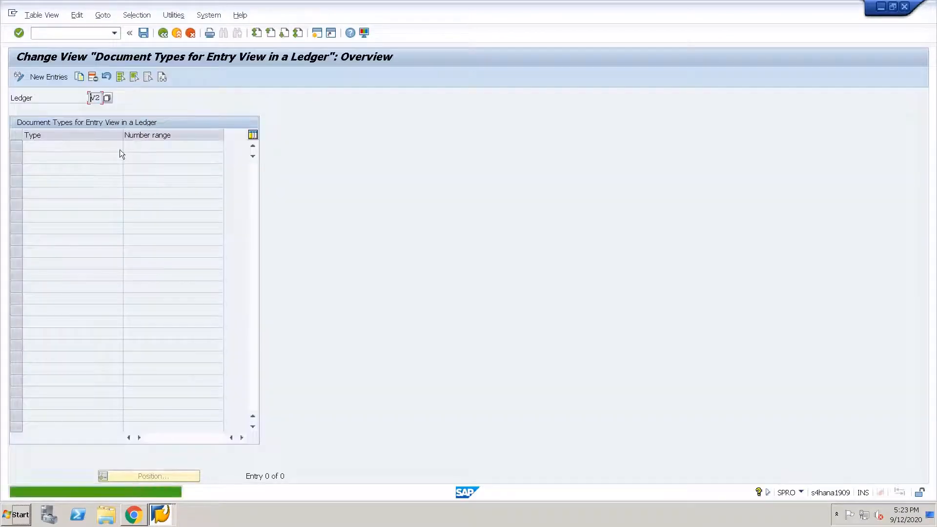
{"action": "left_click", "coordinate": [44, 76]}
{"action": "type", "text": "sa"}
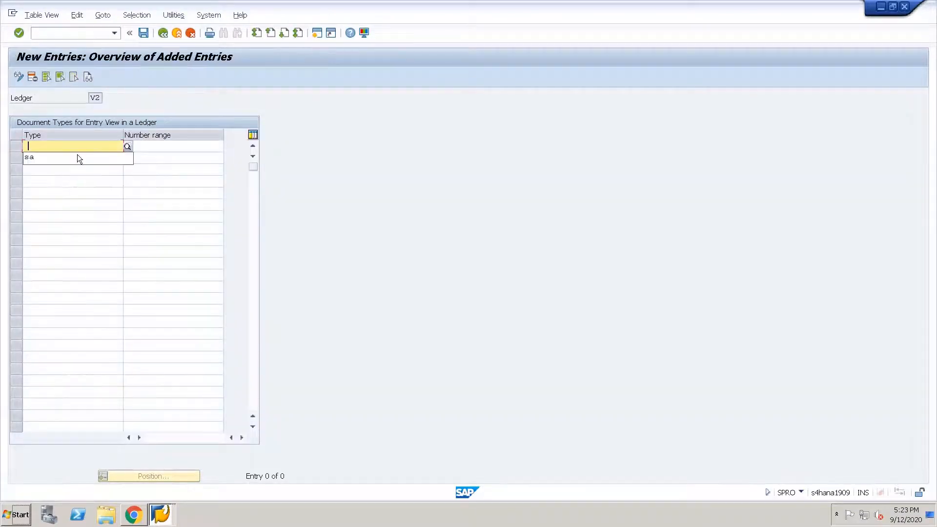
{"action": "key", "text": "Tab"}
{"action": "type", "text": "x3"}
{"action": "key", "text": "ctrl+s"}
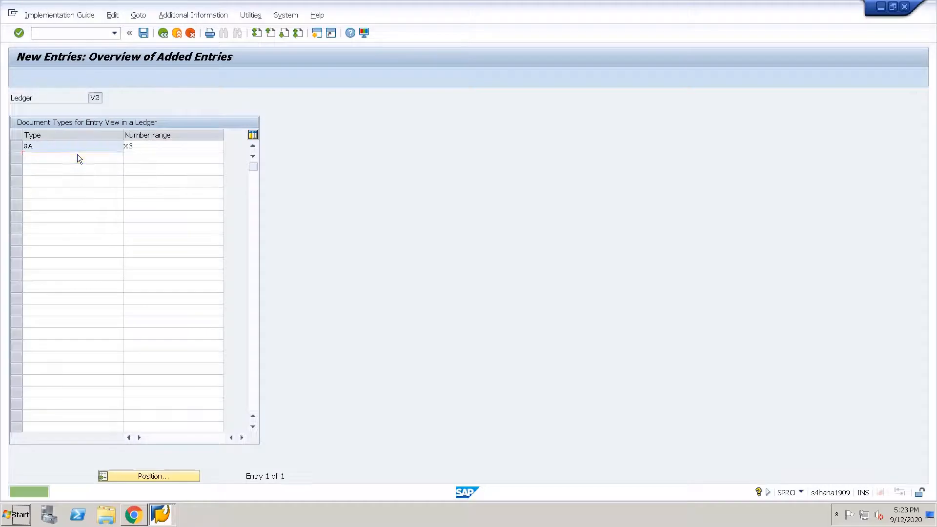
{"action": "key", "text": "Return"}
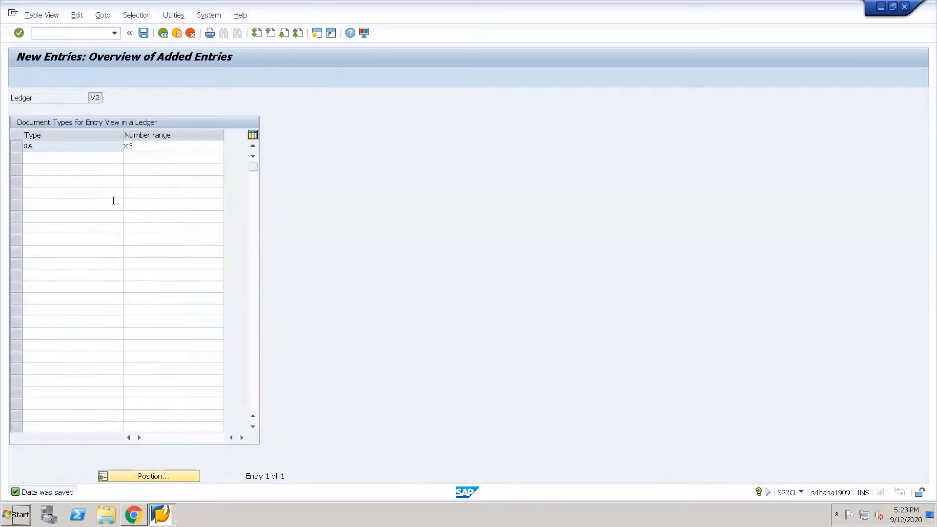
{"action": "key", "text": "F3"}
Return to the ledger group v1 posting and start its first line item with posting key 40 and account E0001.
{"action": "key", "text": "alt+Tab"}
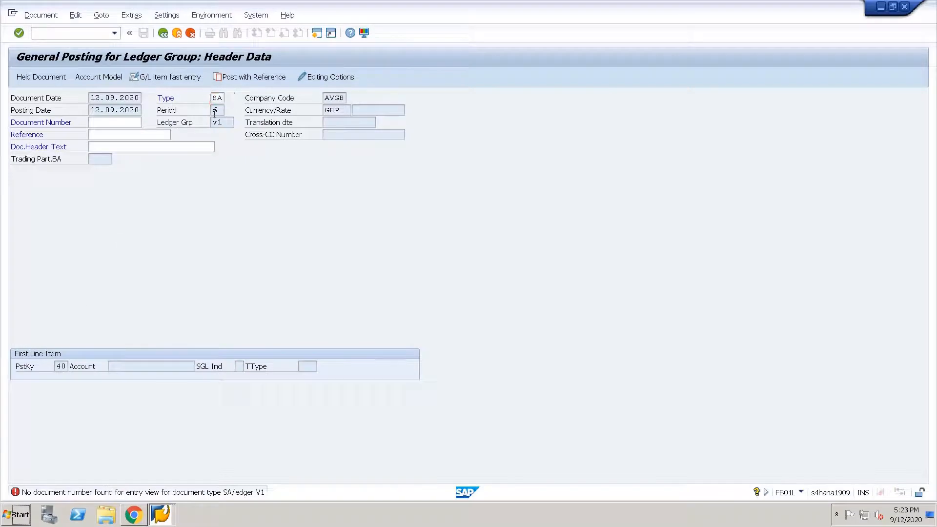
{"action": "key", "text": "Return"}
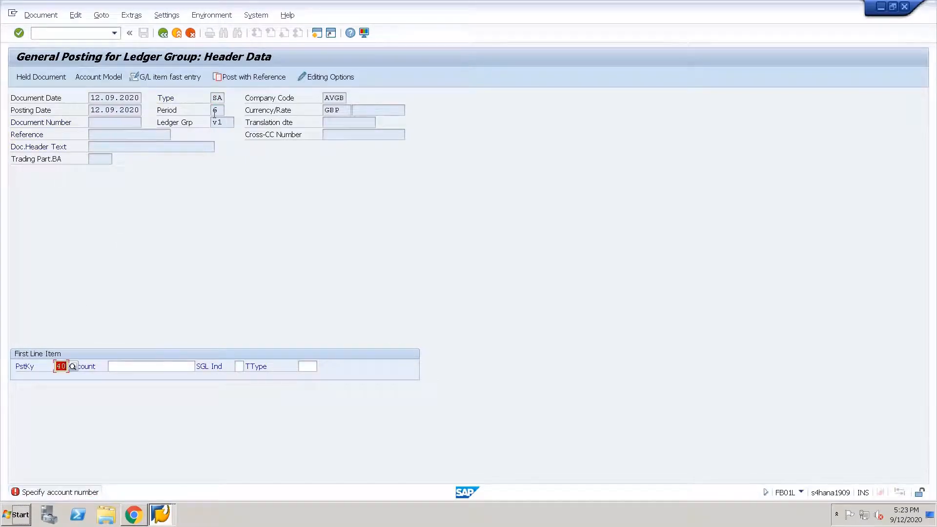
{"action": "left_click", "coordinate": [140, 365]}
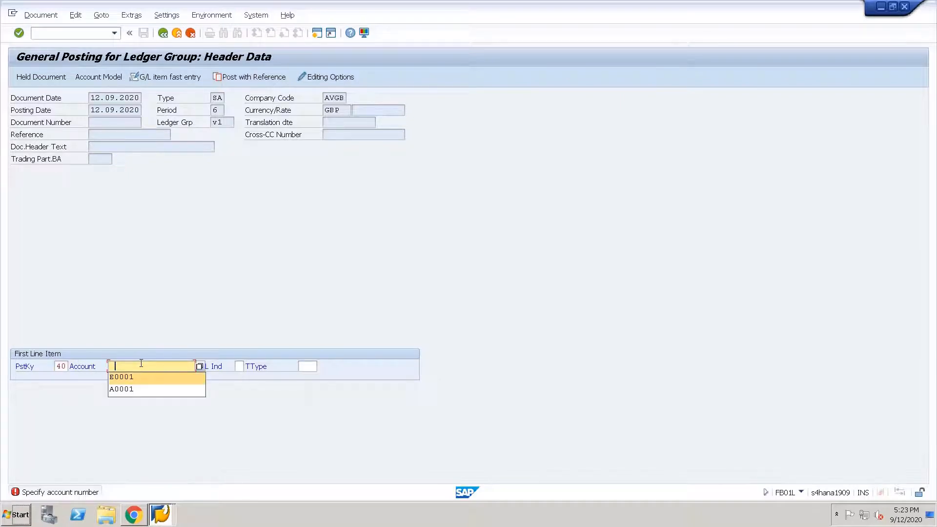
{"action": "key", "text": "Return"}
{"action": "key", "text": "Return"}
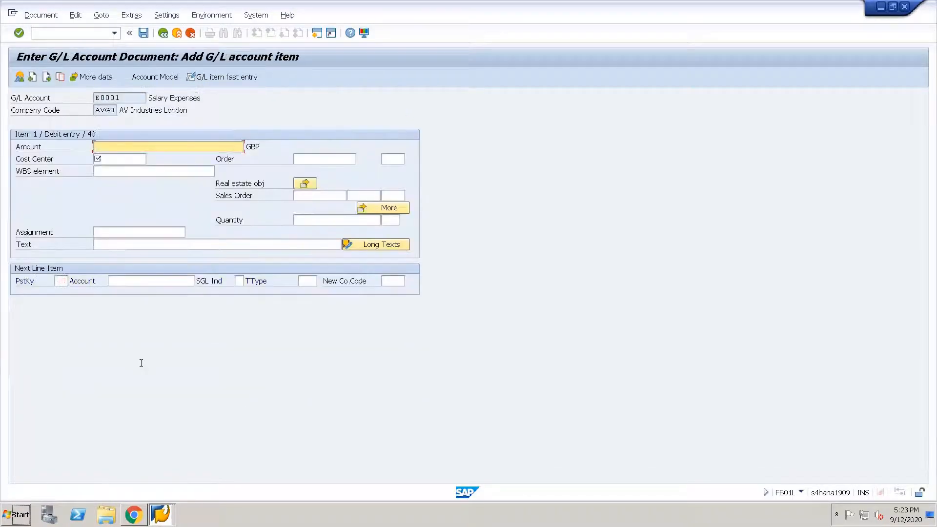
Enter amount 1000 and cost center cc1 for the debit item, and start a next line item with posting key 50 and account A0001.
{"action": "type", "text": "1000"}
{"action": "key", "text": "Tab"}
{"action": "type", "text": "cc1"}
{"action": "left_click", "coordinate": [64, 282]}
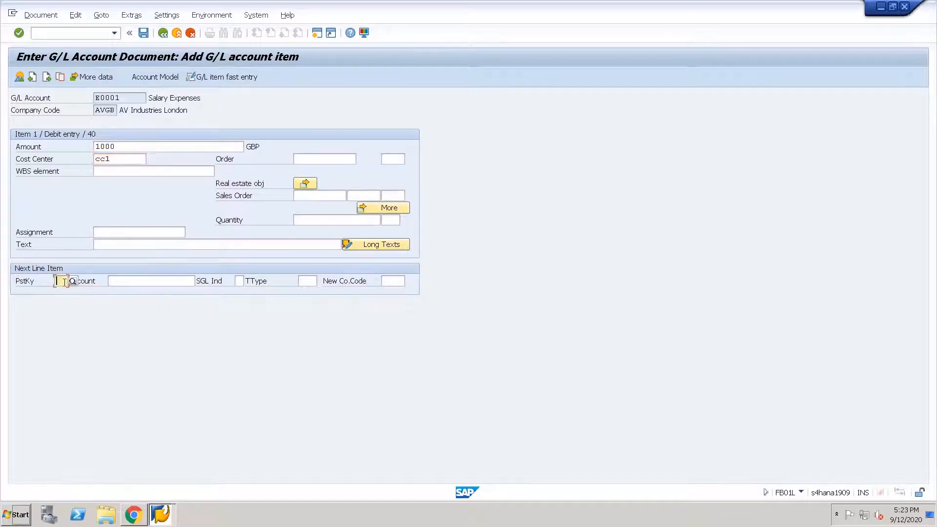
{"action": "key", "text": "Down"}
{"action": "key", "text": "Tab"}
{"action": "key", "text": "Down"}
{"action": "key", "text": "Return"}
{"action": "key", "text": "Return"}
Set the credit item's amount to * and value date to 12092020, and post the ledger group V1 document.
{"action": "type", "text": "*"}
{"action": "key", "text": "Tab"}
{"action": "type", "text": "M"}
{"action": "key", "text": "Tab"}
{"action": "key", "text": "shift+Tab"}
{"action": "key", "text": "BackSpace"}
{"action": "type", "text": "1"}
{"action": "key", "text": "Down"}
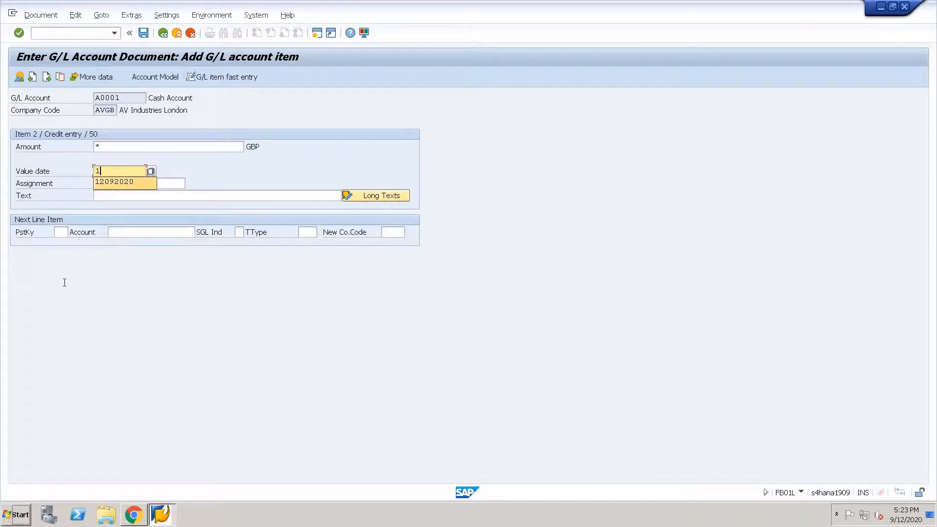
{"action": "key", "text": "Return"}
{"action": "key", "text": "Return"}
{"action": "key", "text": "ctrl+s"}
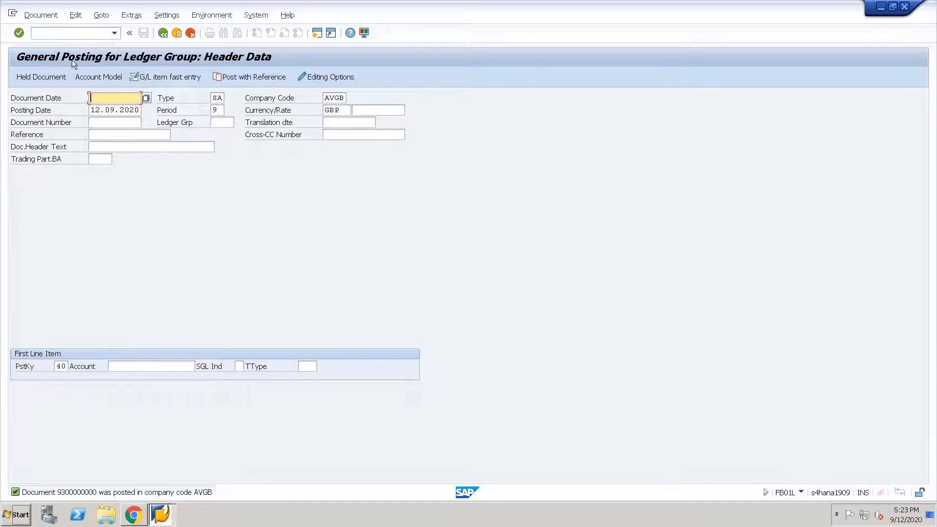
Display the document just posted to ledger group V1 and copy its document number.
{"action": "left_click", "coordinate": [47, 18]}
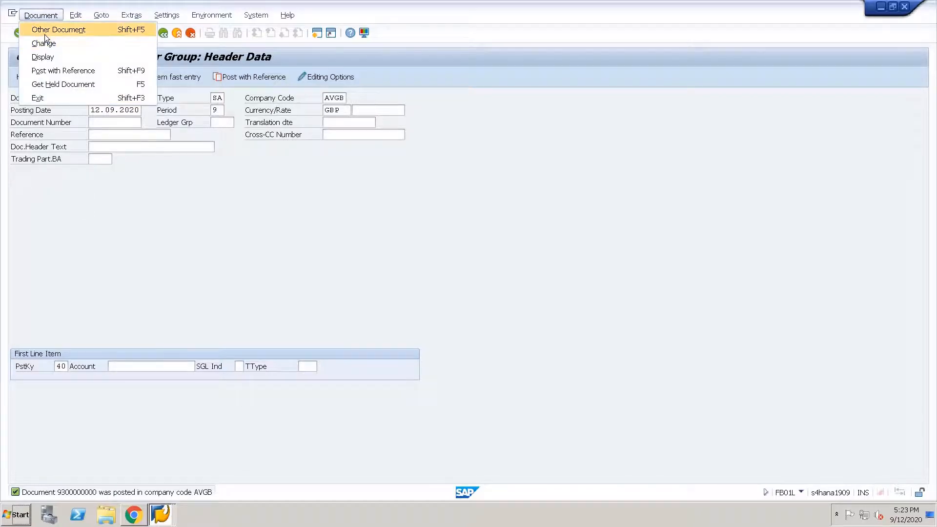
{"action": "left_click", "coordinate": [44, 57]}
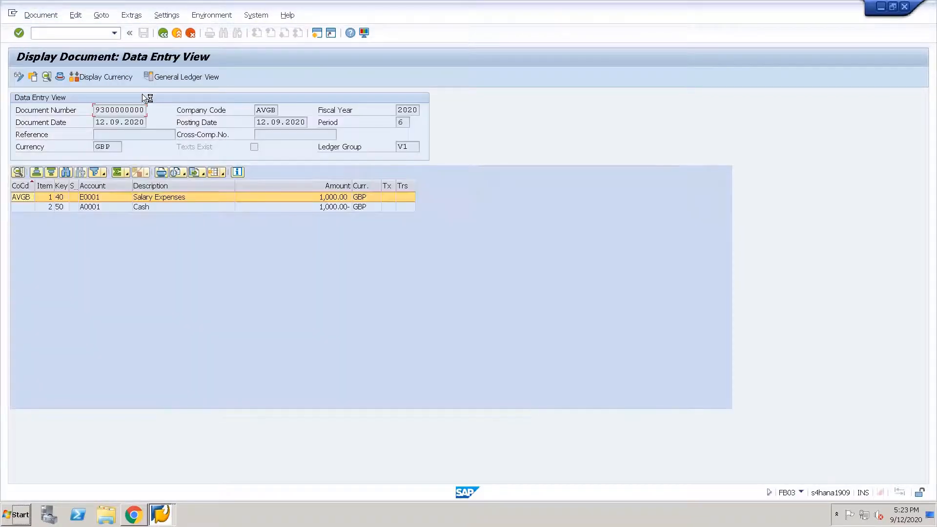
{"action": "left_click_drag", "start_coordinate": [144, 109], "coordinate": [96, 109]}
{"action": "left_click", "coordinate": [97, 110]}
{"action": "double_click", "coordinate": [96, 110]}
{"action": "key", "text": "ctrl+c"}
{"action": "left_click", "coordinate": [97, 109]}
Look up the copied V1 document number in table ACDOCA and select both of its line items.
{"action": "left_click", "coordinate": [161, 514]}
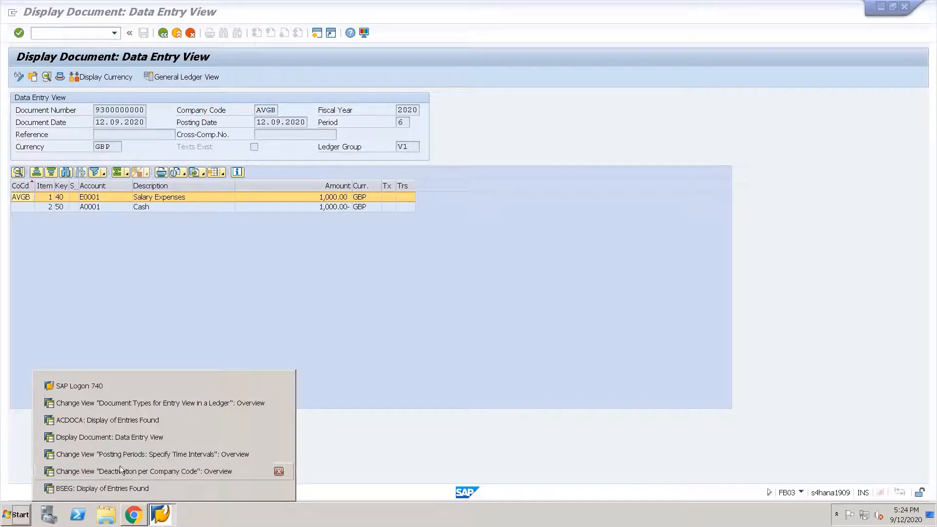
{"action": "left_click", "coordinate": [98, 420]}
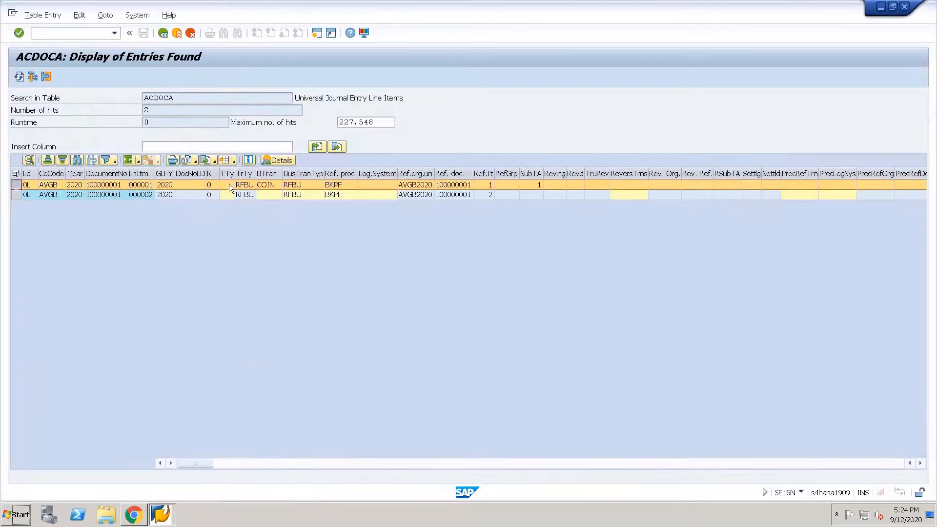
{"action": "key", "text": "F3"}
{"action": "left_click", "coordinate": [251, 241]}
{"action": "left_click_drag", "start_coordinate": [251, 240], "coordinate": [90, 241]}
{"action": "key", "text": "ctrl+v"}
{"action": "key", "text": "F8"}
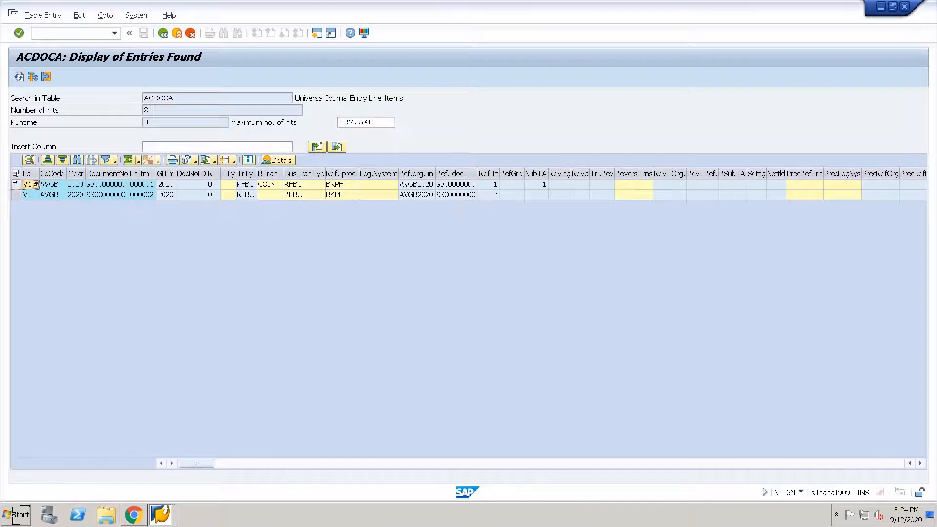
{"action": "left_click_drag", "start_coordinate": [15, 184], "coordinate": [15, 196]}
Search table BSEG for the copied V1 document number and go back to the ACDOCA entries for comparison.
{"action": "left_click", "coordinate": [155, 509]}
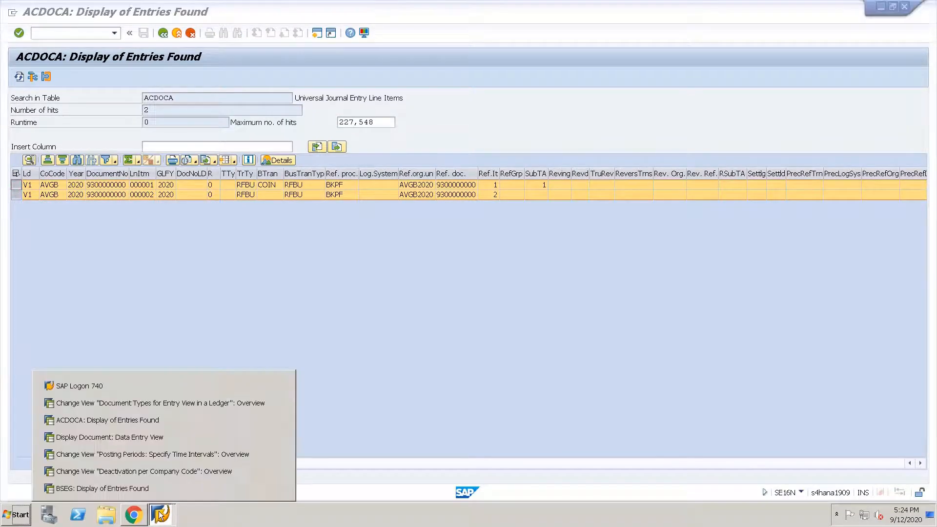
{"action": "left_click", "coordinate": [121, 491]}
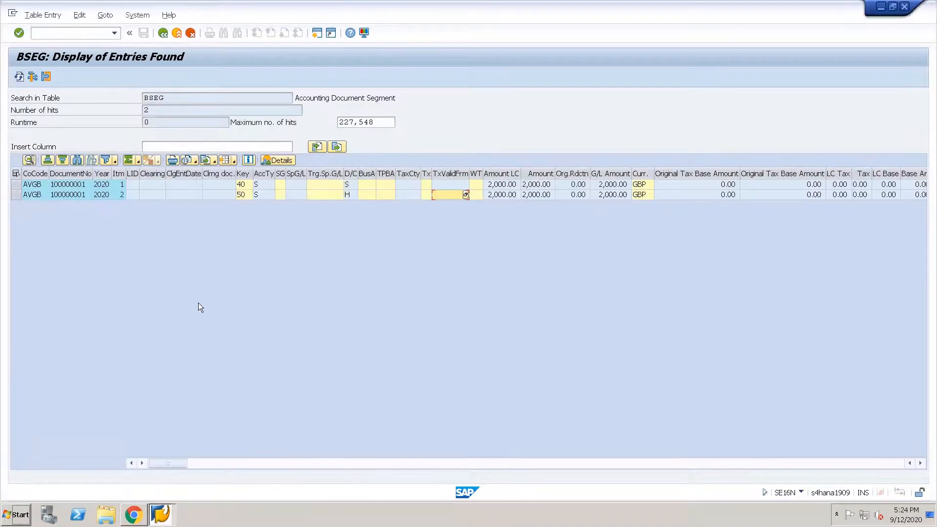
{"action": "key", "text": "F3"}
{"action": "key", "text": "ctrl+v"}
{"action": "key", "text": "F8"}
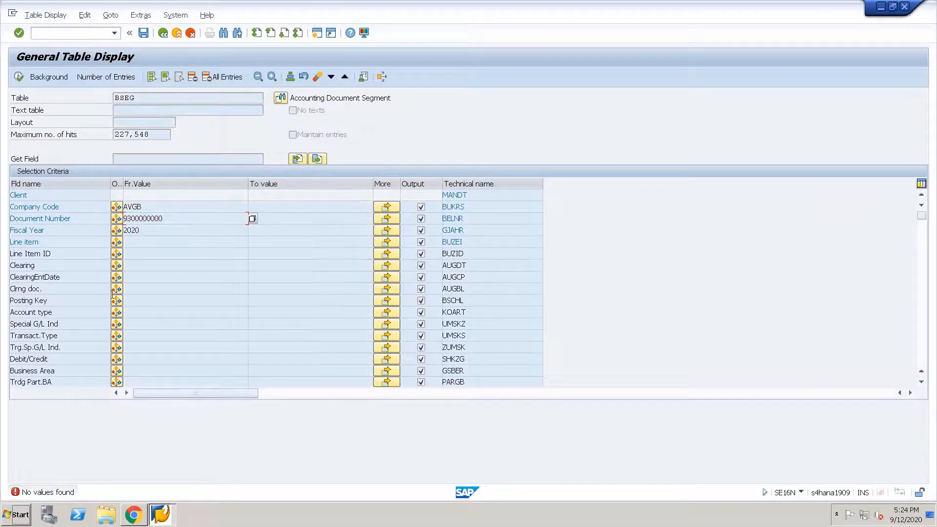
{"action": "left_click_drag", "start_coordinate": [158, 218], "coordinate": [99, 219]}
{"action": "left_click", "coordinate": [177, 220]}
{"action": "left_click", "coordinate": [168, 521]}
{"action": "left_click", "coordinate": [116, 420]}
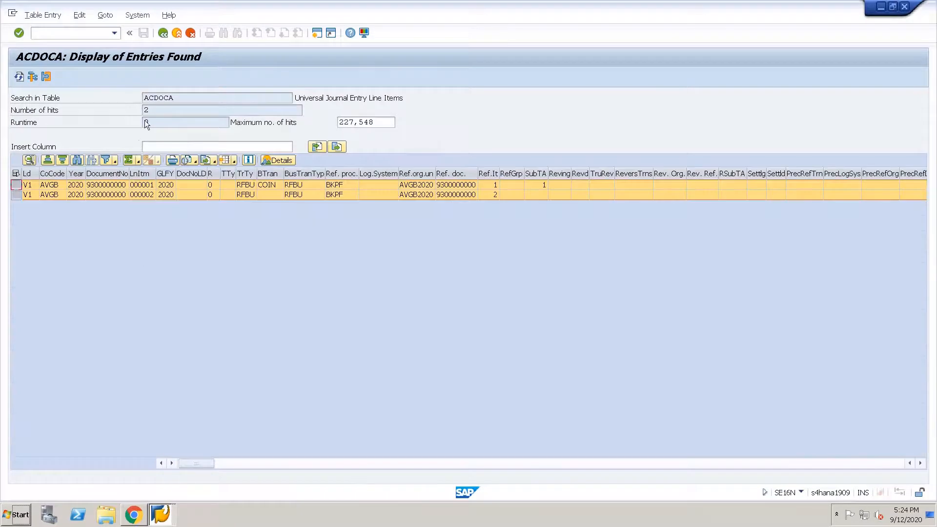
Return to the ledger group posting and enter document date 12092020, ledger group v2 and header text "only v2".
{"action": "left_click", "coordinate": [163, 516]}
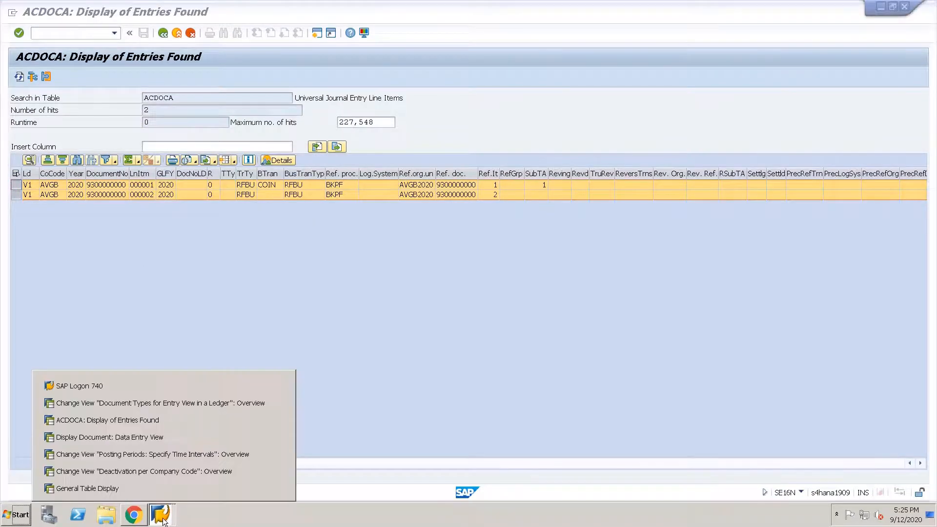
{"action": "left_click", "coordinate": [131, 439]}
{"action": "key", "text": "F3"}
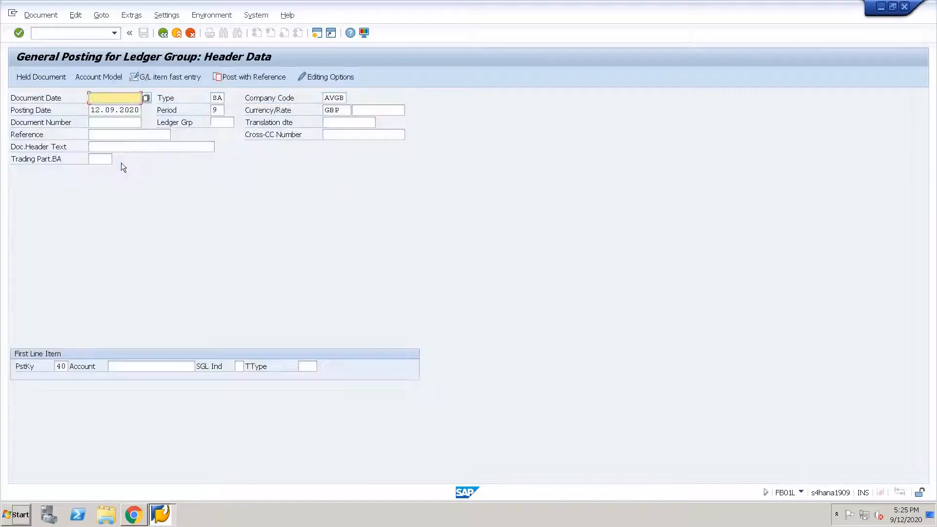
{"action": "type", "text": "12092020"}
{"action": "key", "text": "Tab"}
{"action": "key", "text": "Tab"}
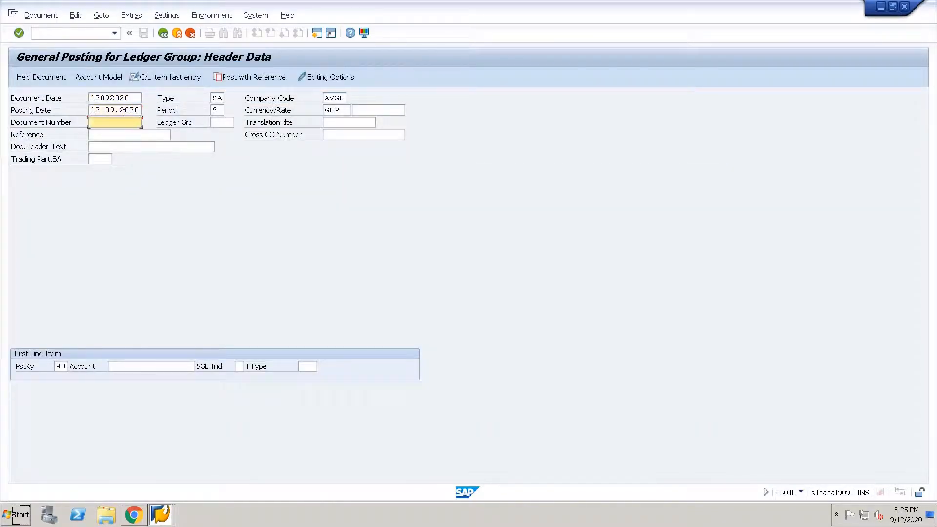
{"action": "key", "text": "Tab"}
{"action": "type", "text": "v2"}
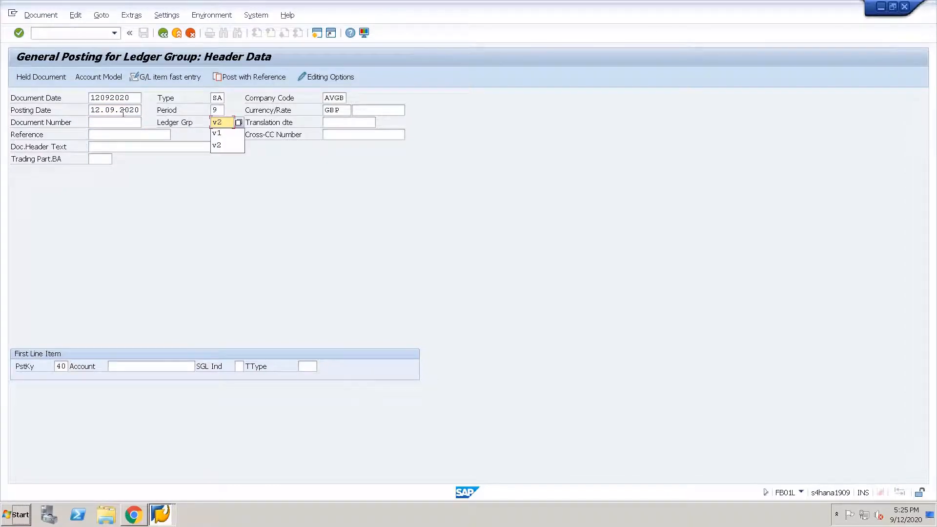
{"action": "left_click", "coordinate": [110, 147]}
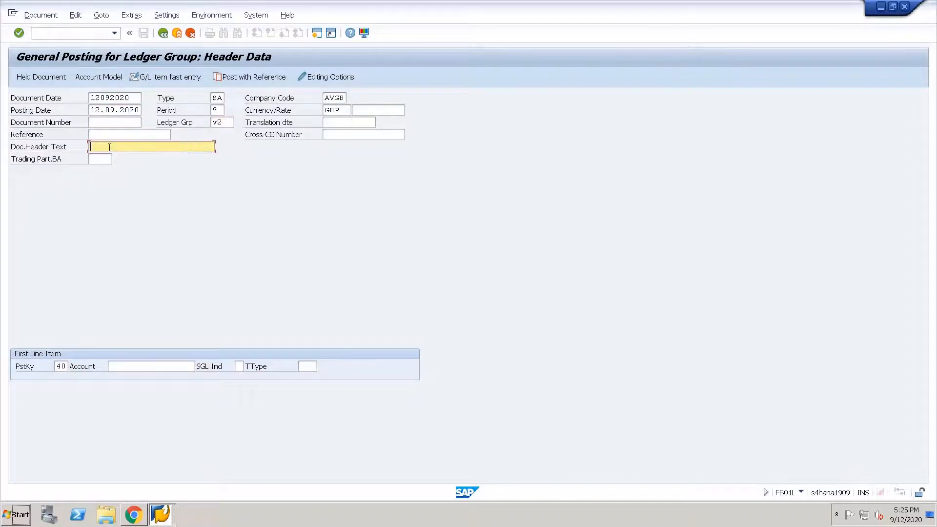
{"action": "type", "text": "only v2"}
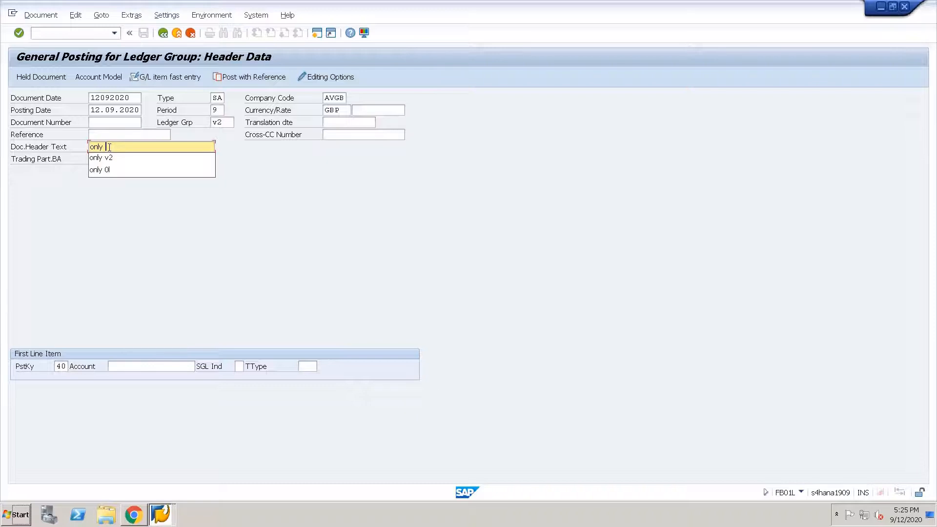
Enter the first debit line item on account E0001 with amount 5000 and cost center cc1.
{"action": "left_click", "coordinate": [126, 365]}
{"action": "type", "text": "E0001"}
{"action": "key", "text": "Return"}
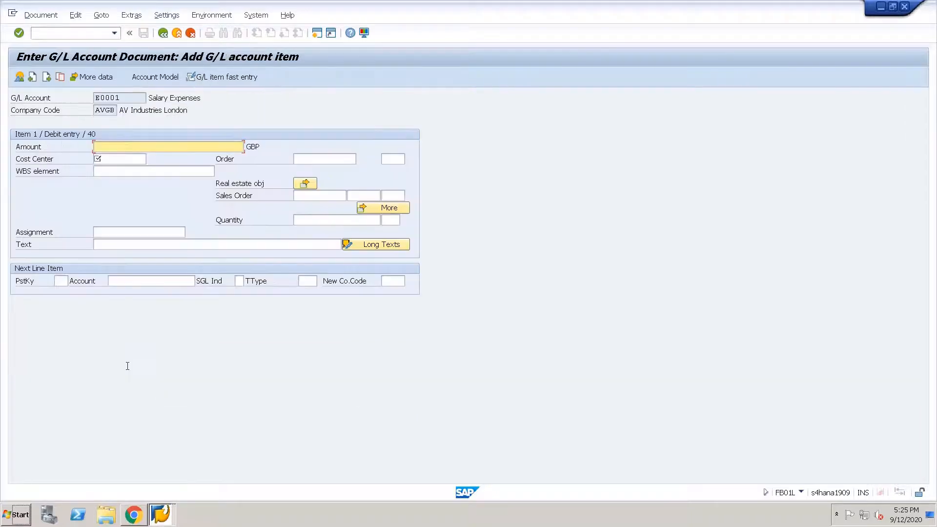
{"action": "type", "text": "5000"}
{"action": "key", "text": "Tab"}
{"action": "type", "text": "cc1"}
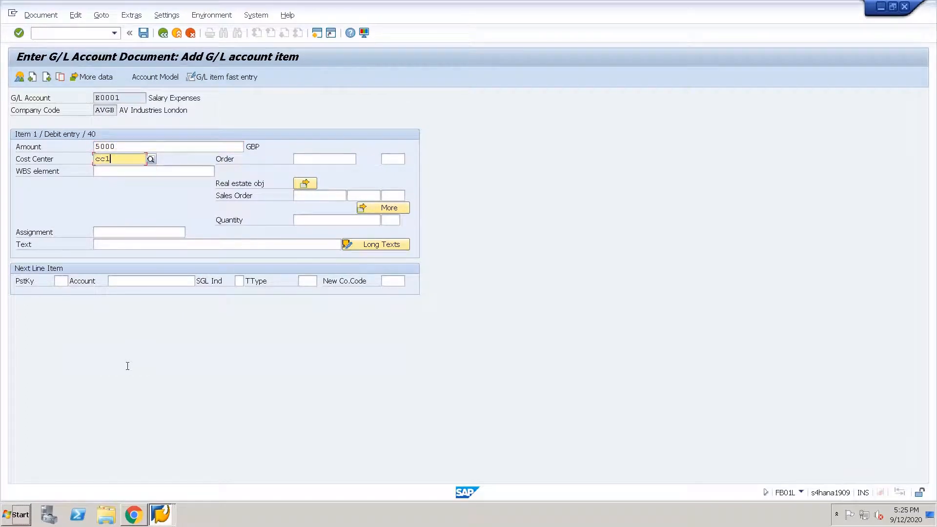
{"action": "left_click", "coordinate": [55, 281]}
{"action": "type", "text": "50"}
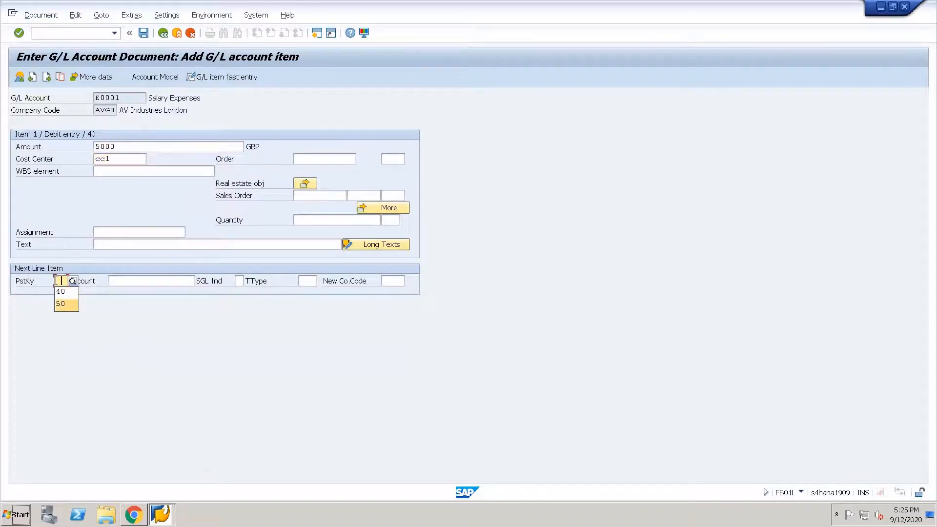
{"action": "key", "text": "Tab"}
{"action": "key", "text": "space"}
{"action": "key", "text": "Down"}
{"action": "key", "text": "Return"}
{"action": "key", "text": "Return"}
{"action": "type", "text": "*"}
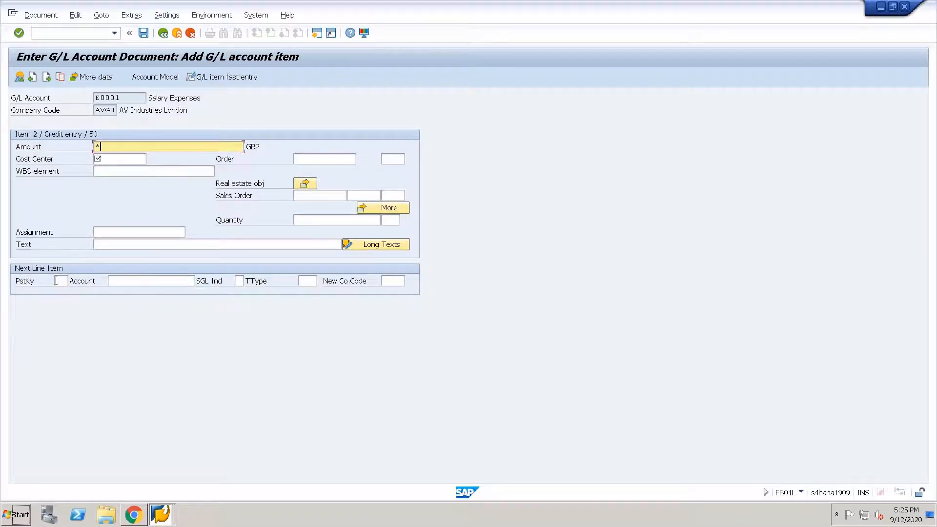
{"action": "key", "text": "Tab"}
{"action": "type", "text": "1"}
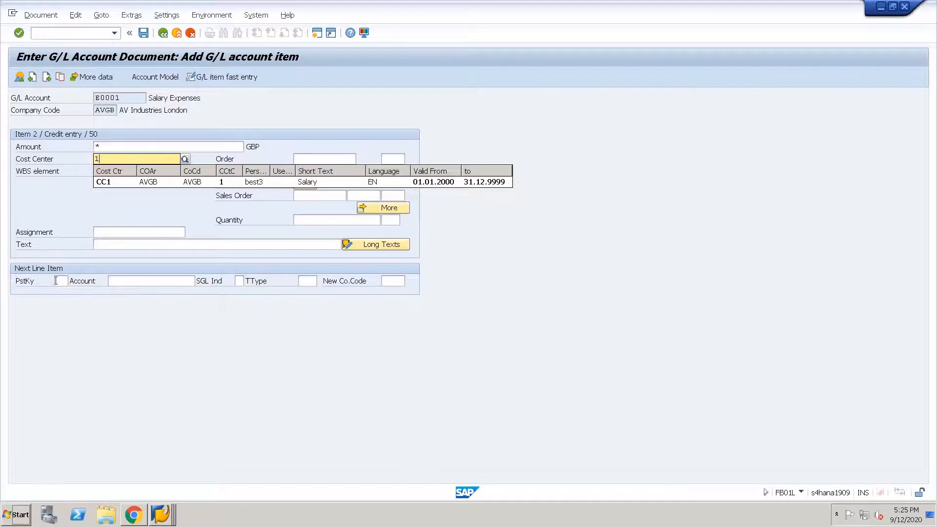
{"action": "key", "text": "BackSpace"}
{"action": "key", "text": "Tab"}
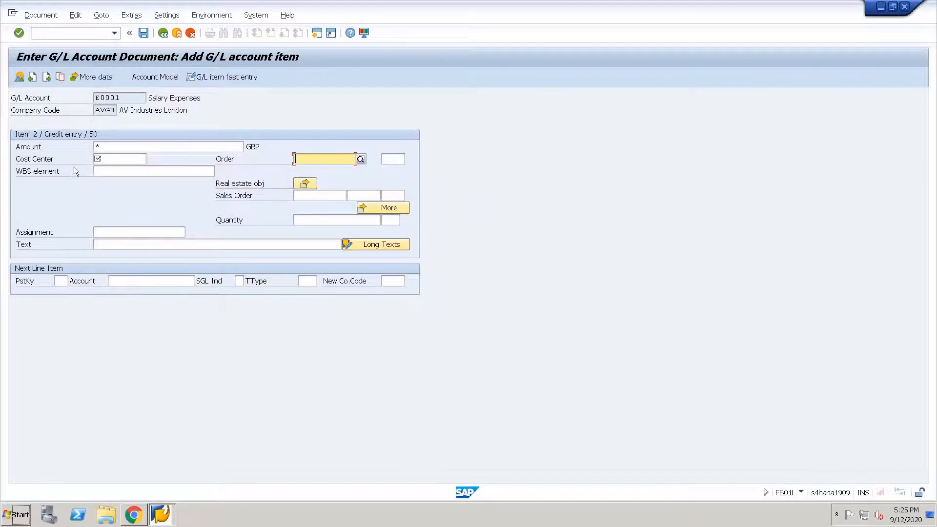
{"action": "left_click", "coordinate": [109, 161]}
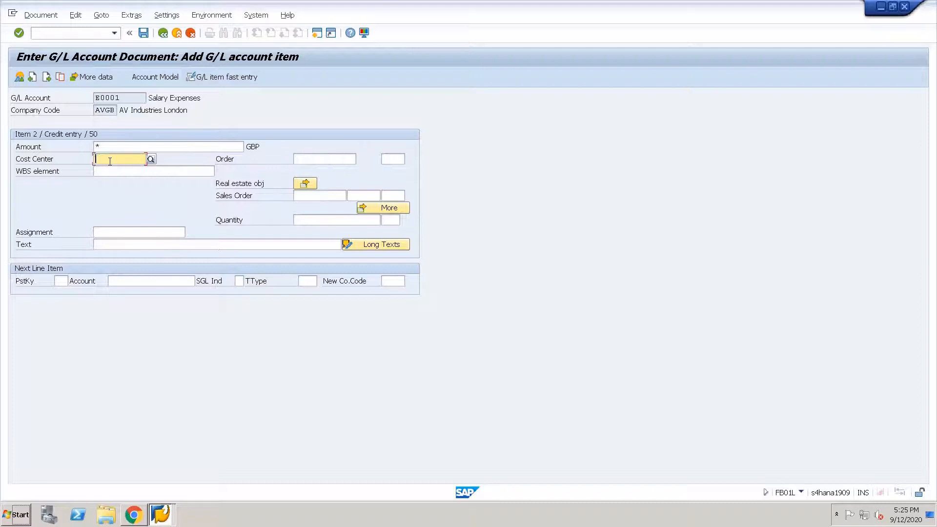
{"action": "key", "text": "F3"}
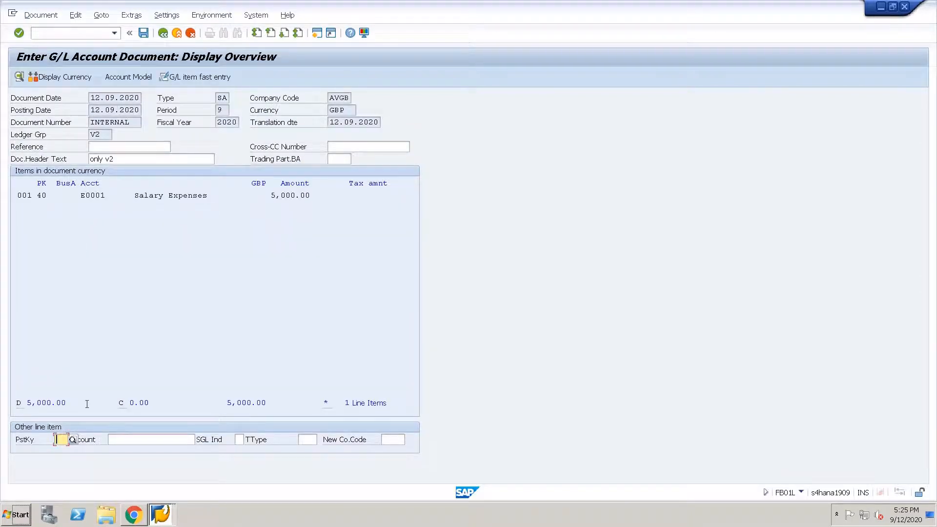
Add a credit line item with posting key 50, account A0001, amount * and value date 12092020.
{"action": "type", "text": "50"}
{"action": "key", "text": "Tab"}
{"action": "type", "text": "A0001"}
{"action": "key", "text": "Return"}
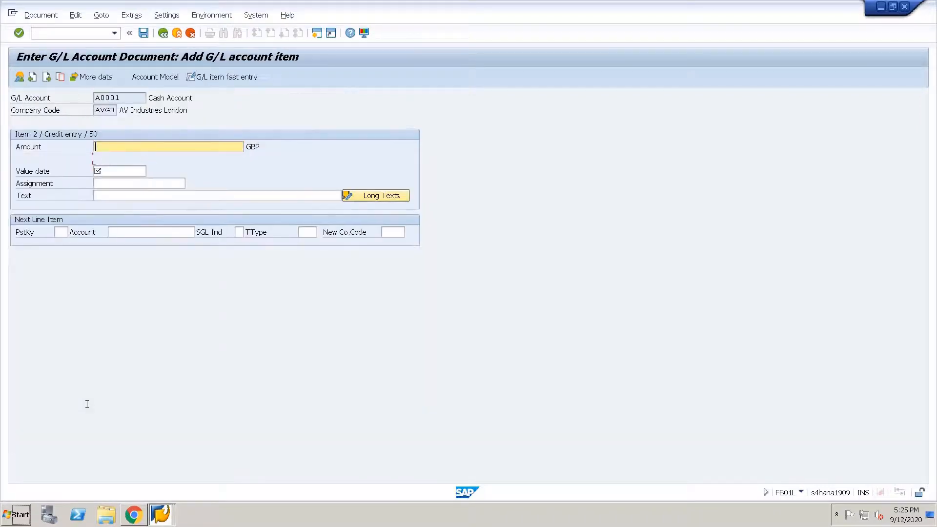
{"action": "type", "text": "*"}
{"action": "key", "text": "Tab"}
{"action": "type", "text": "1"}
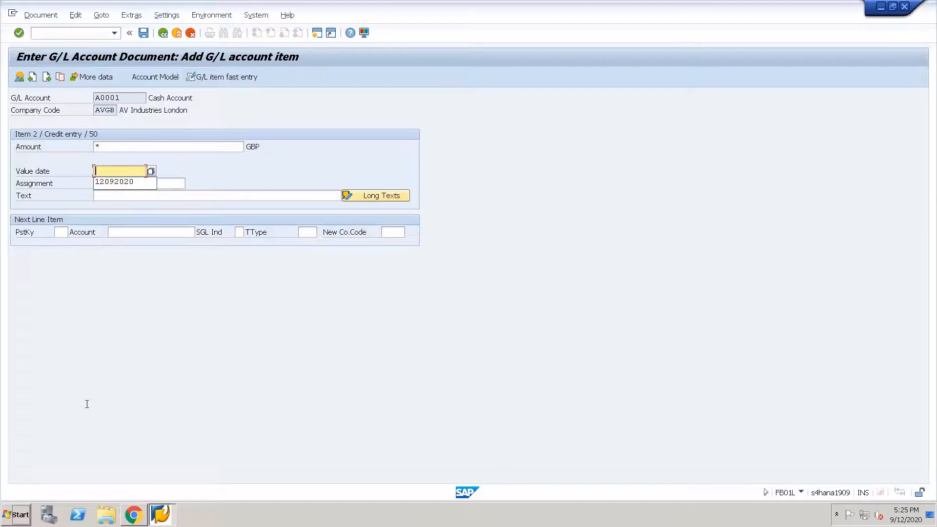
{"action": "key", "text": "Return"}
{"action": "key", "text": "Return"}
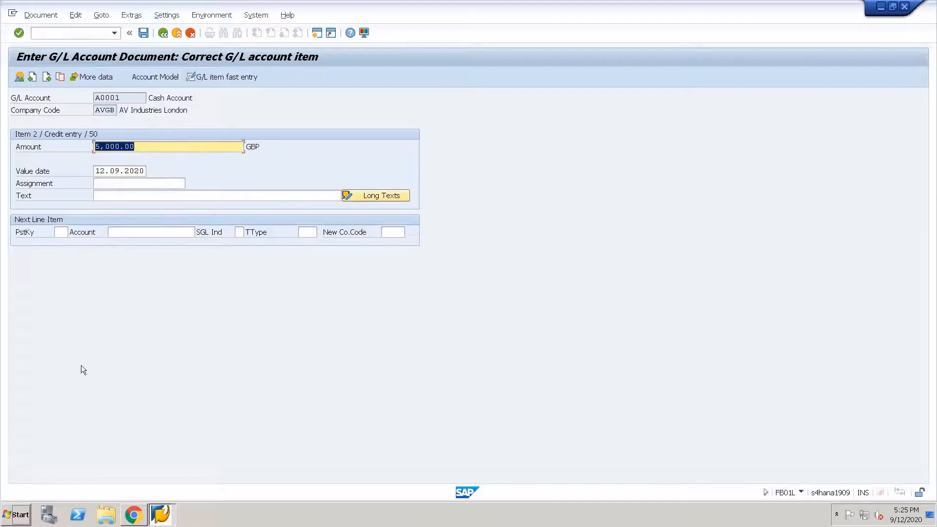
Check the ledger group in the document overview and post the ledger group V2 document.
{"action": "left_click", "coordinate": [19, 77]}
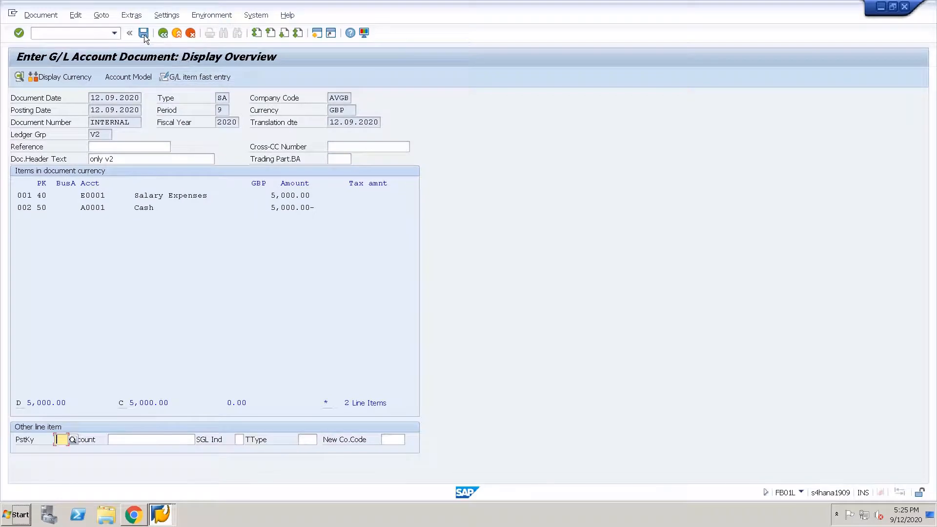
{"action": "double_click", "coordinate": [95, 135]}
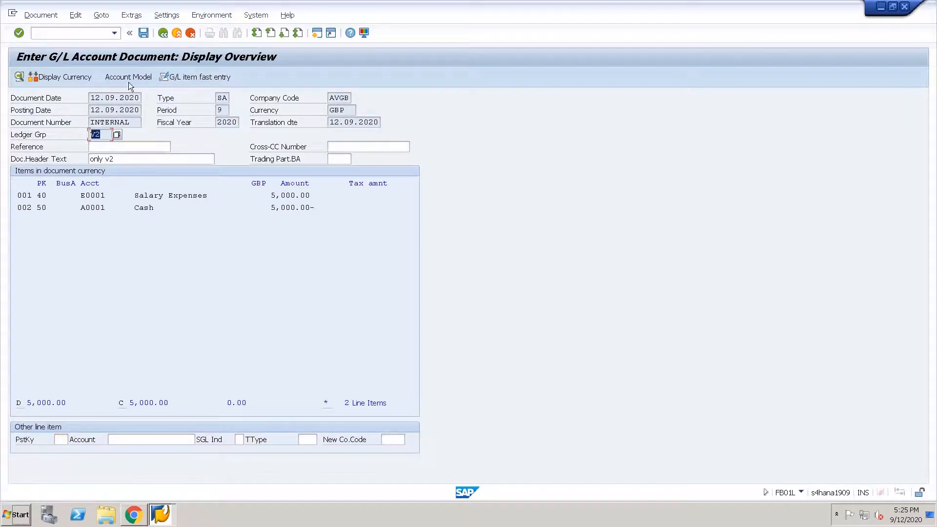
{"action": "left_click", "coordinate": [142, 33]}
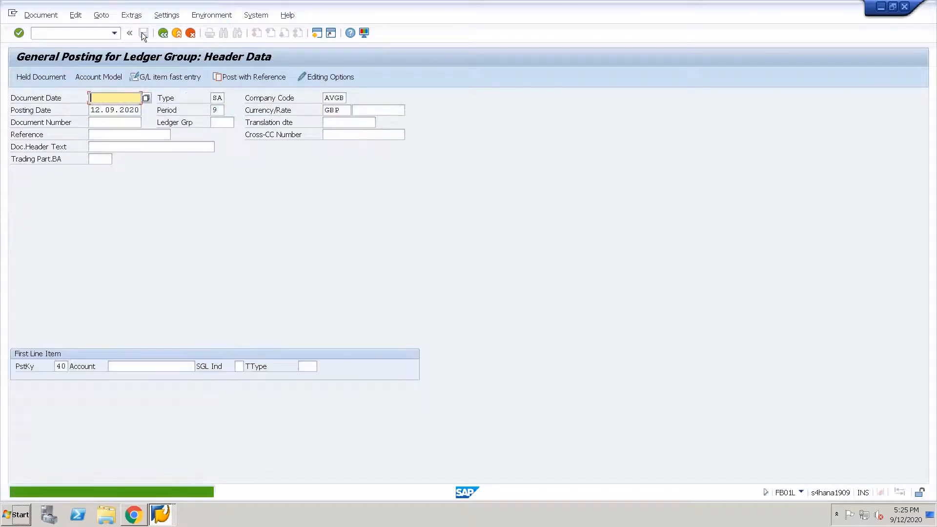
Display the ledger group V2 document just posted and copy its document number.
{"action": "left_click", "coordinate": [48, 16]}
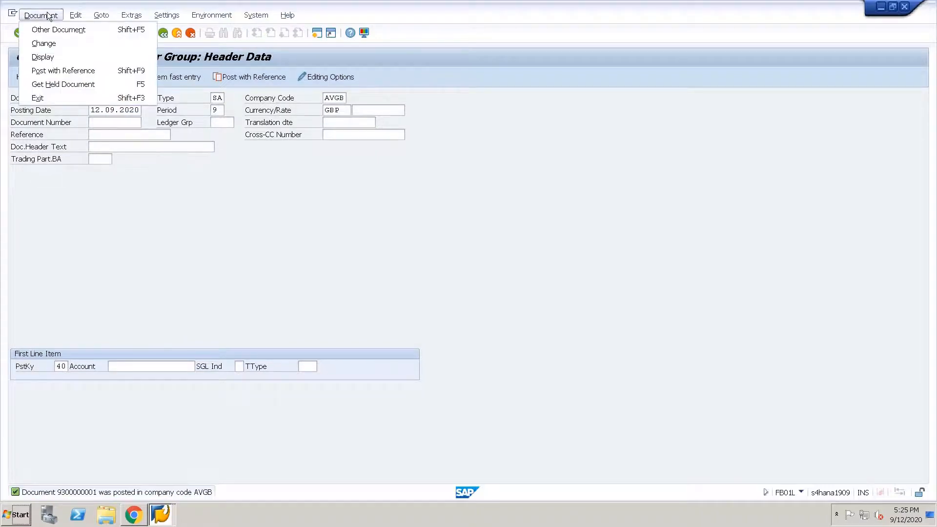
{"action": "left_click", "coordinate": [51, 56]}
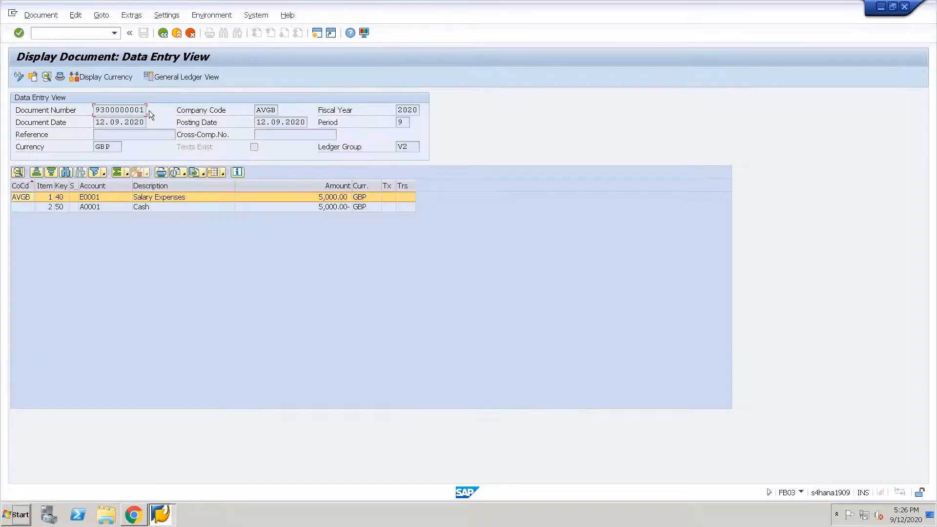
{"action": "left_click_drag", "start_coordinate": [145, 111], "coordinate": [79, 111]}
{"action": "key", "text": "ctrl+c"}
Query table ACDOCA for the copied document number and check the ledger on both line items.
{"action": "left_click", "coordinate": [165, 520]}
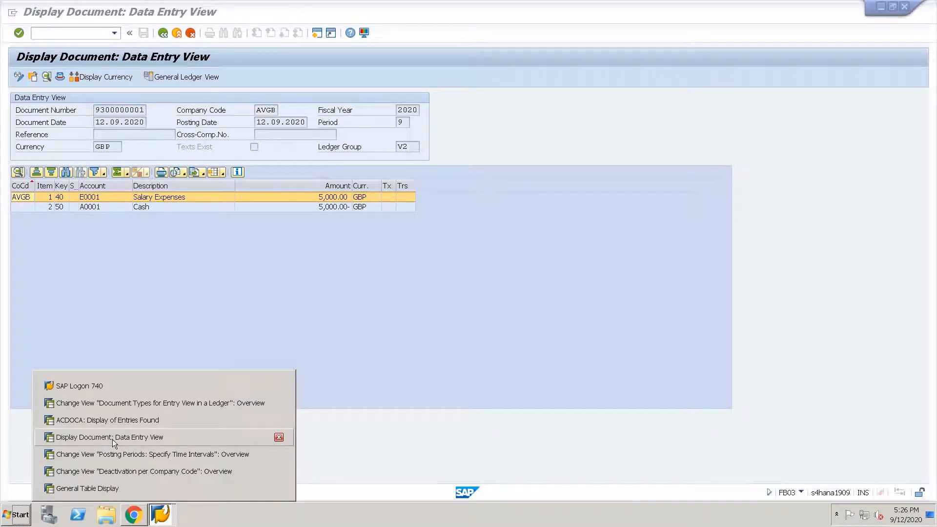
{"action": "left_click", "coordinate": [89, 419]}
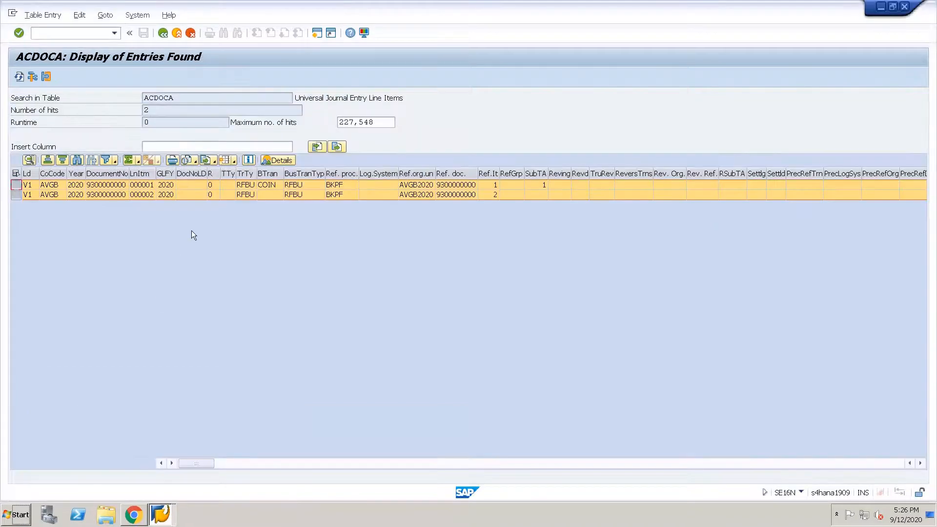
{"action": "key", "text": "F3"}
{"action": "double_click", "coordinate": [163, 245]}
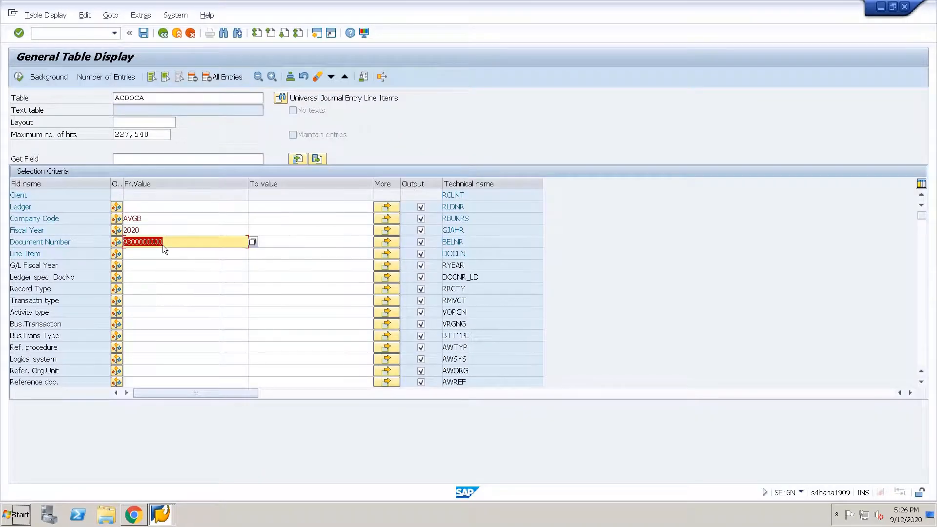
{"action": "key", "text": "ctrl+v"}
{"action": "key", "text": "F8"}
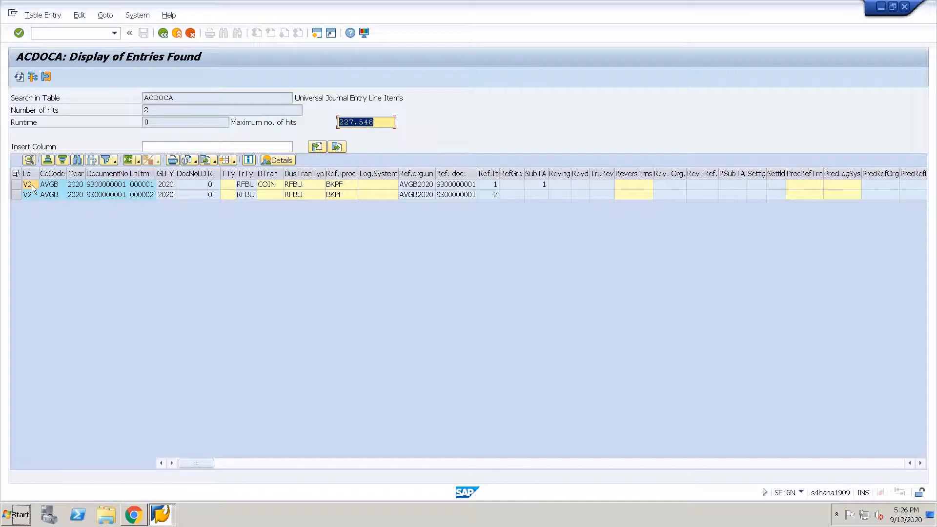
{"action": "left_click", "coordinate": [16, 185]}
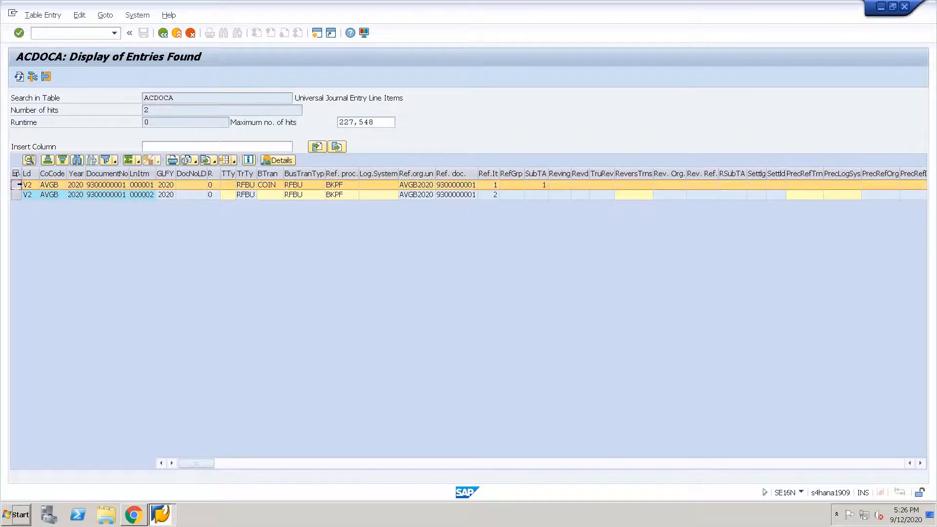
{"action": "left_click", "coordinate": [16, 195]}
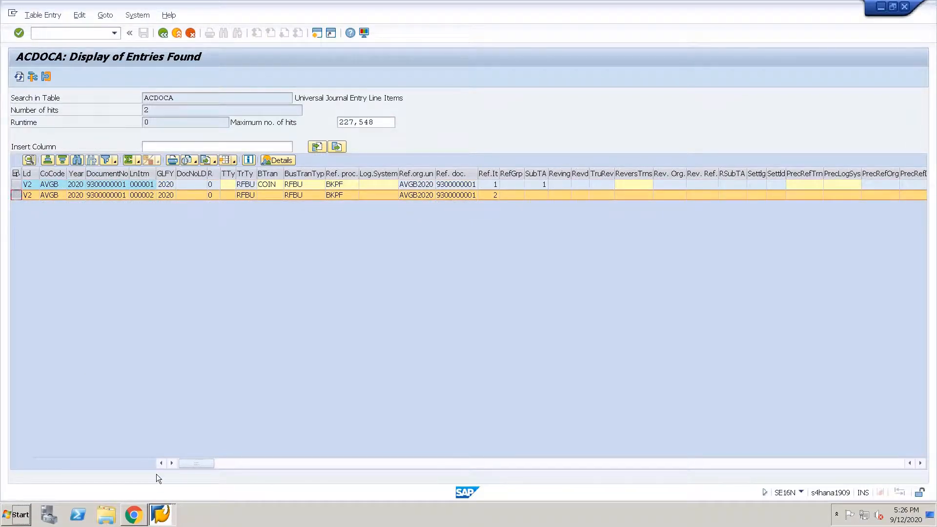
Query table BSEG for the same copied document number in company code AVGB, fiscal year 2020.
{"action": "mouse_move", "coordinate": [159, 524]}
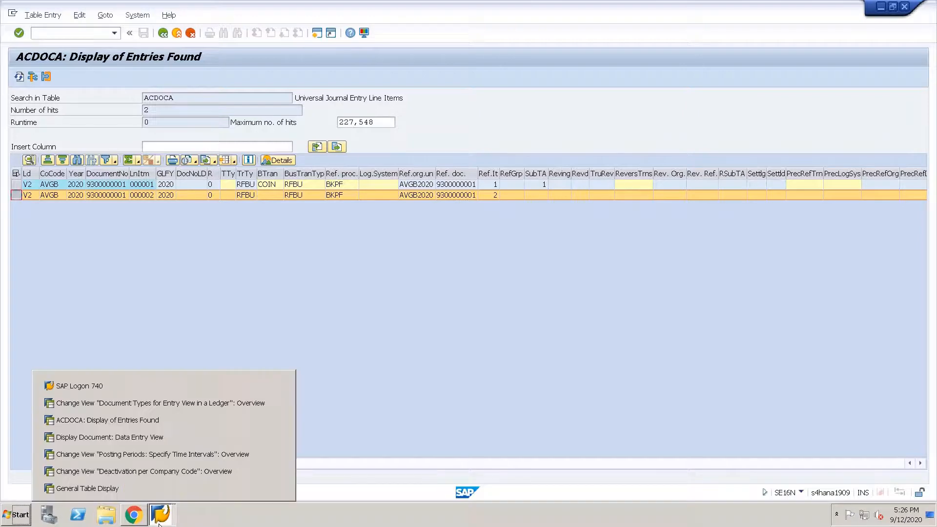
{"action": "left_click", "coordinate": [155, 487]}
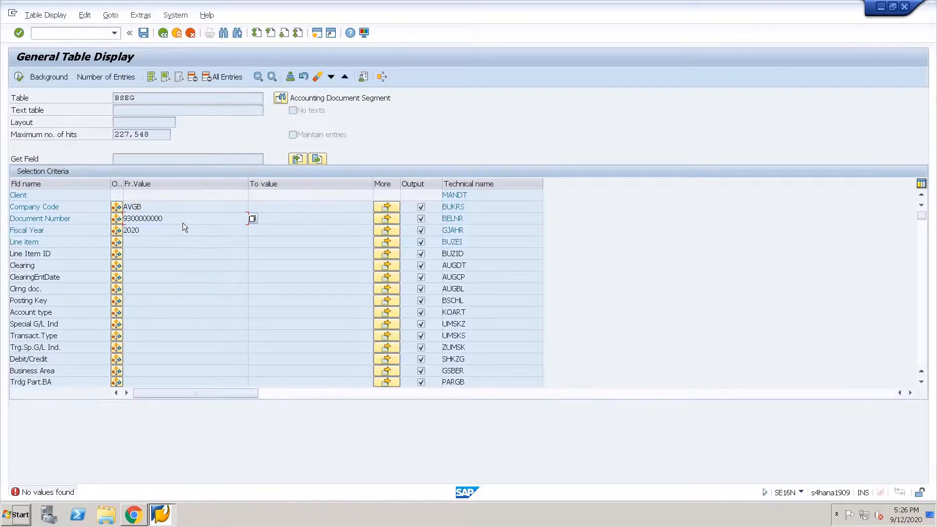
{"action": "key", "text": "Return"}
{"action": "left_click", "coordinate": [182, 220]}
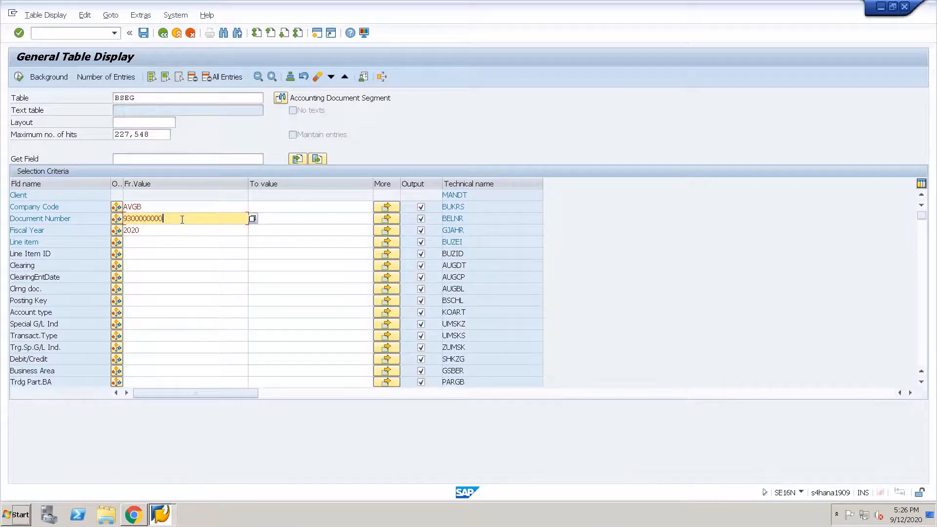
{"action": "left_click_drag", "start_coordinate": [182, 220], "coordinate": [67, 212]}
{"action": "key", "text": "ctrl+v"}
{"action": "key", "text": "F8"}
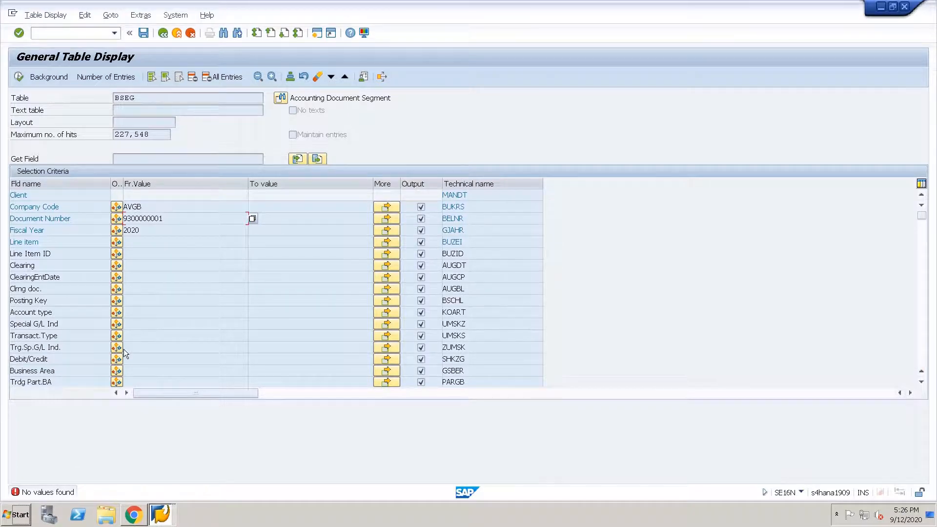
Return to the document display session and open the G/L Account Line Item Browser, transaction FBL3H.
{"action": "key", "text": "alt+Tab"}
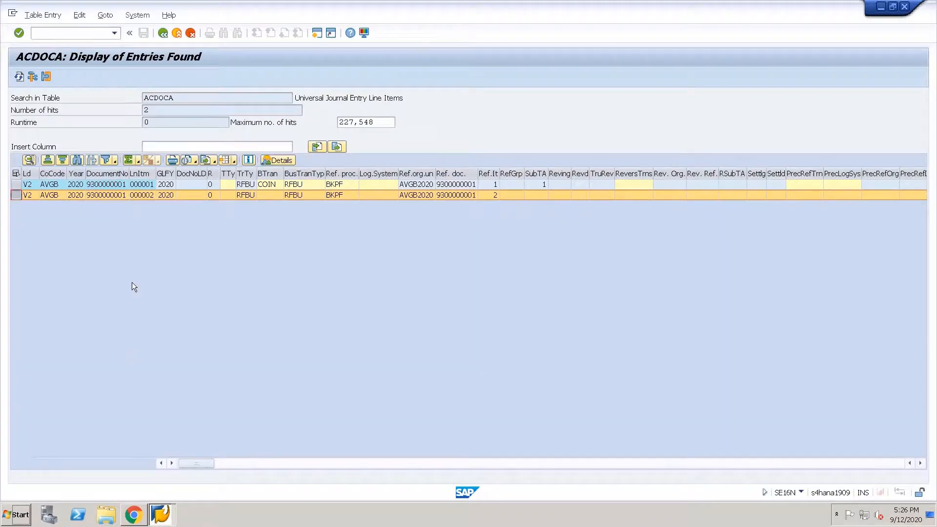
{"action": "key", "text": "F3"}
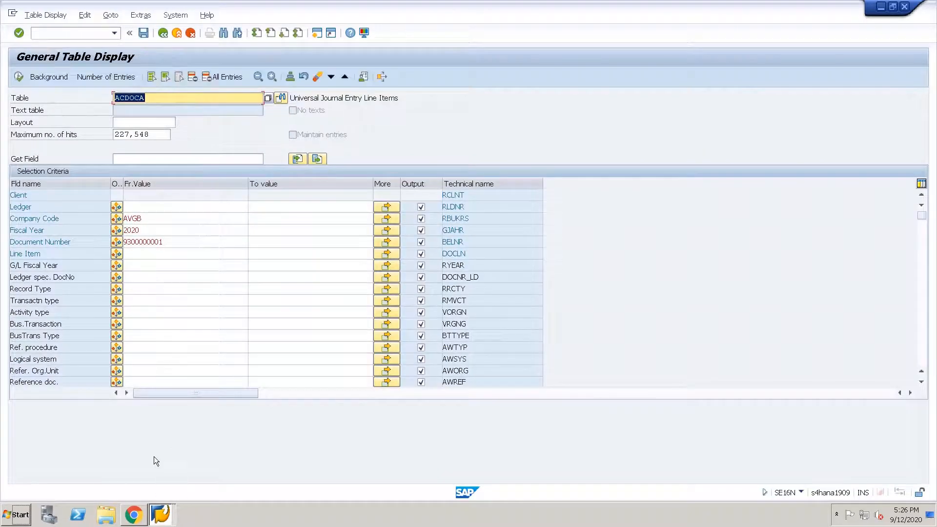
{"action": "left_click", "coordinate": [161, 514]}
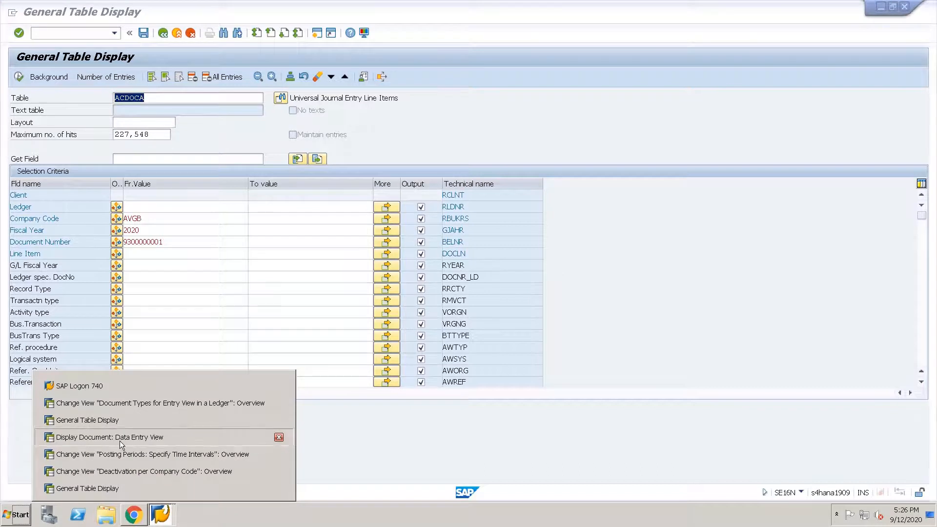
{"action": "left_click", "coordinate": [119, 437]}
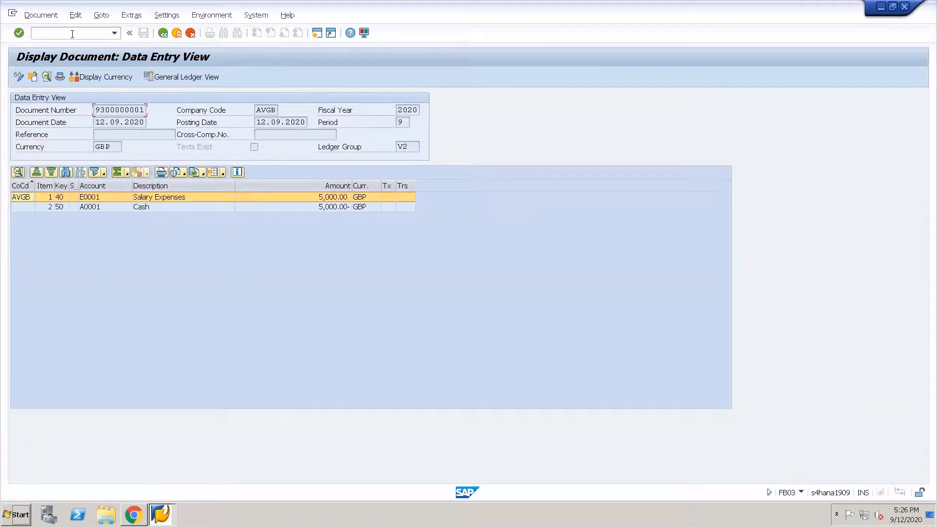
{"action": "type", "text": "/nfb"}
{"action": "type", "text": "03"}
{"action": "key", "text": "Return"}
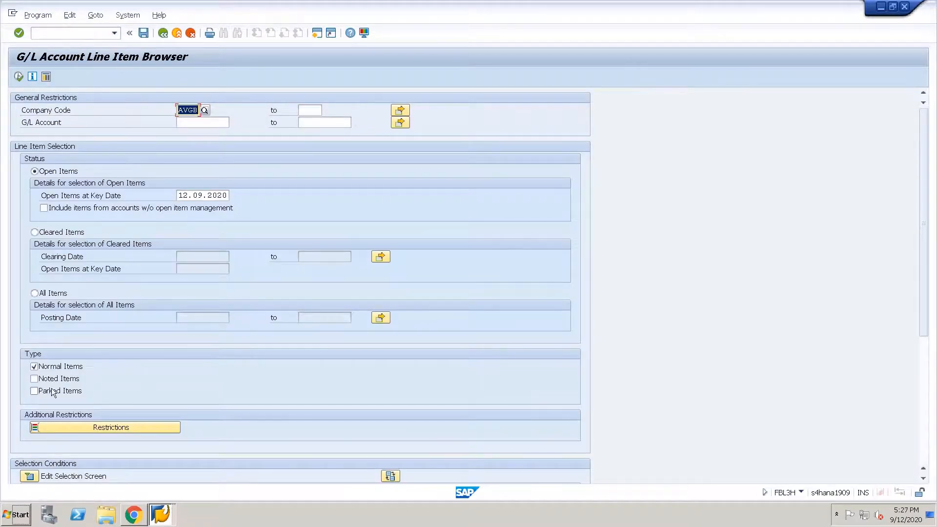
Enter G/L account E0001 for company code AVGB and run the line item report for open items.
{"action": "left_click", "coordinate": [187, 123]}
{"action": "type", "text": "e0001"}
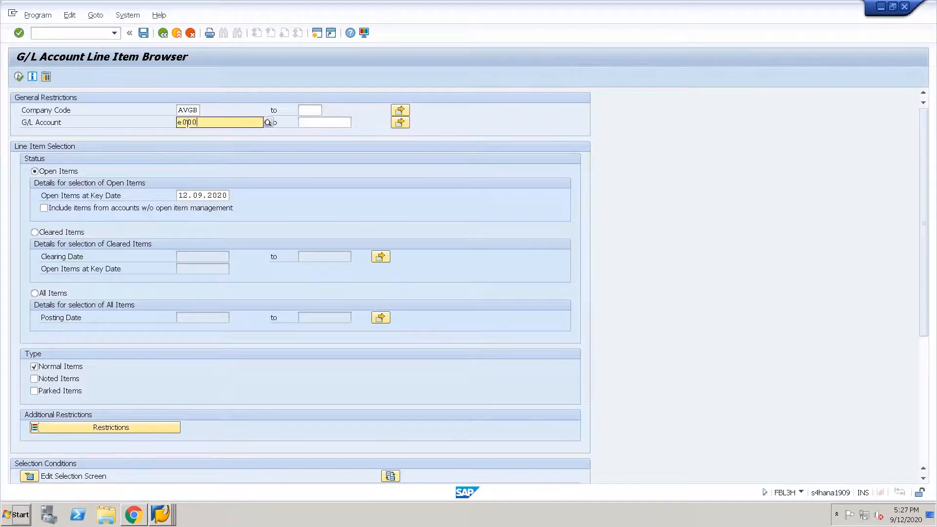
{"action": "key", "text": "Down"}
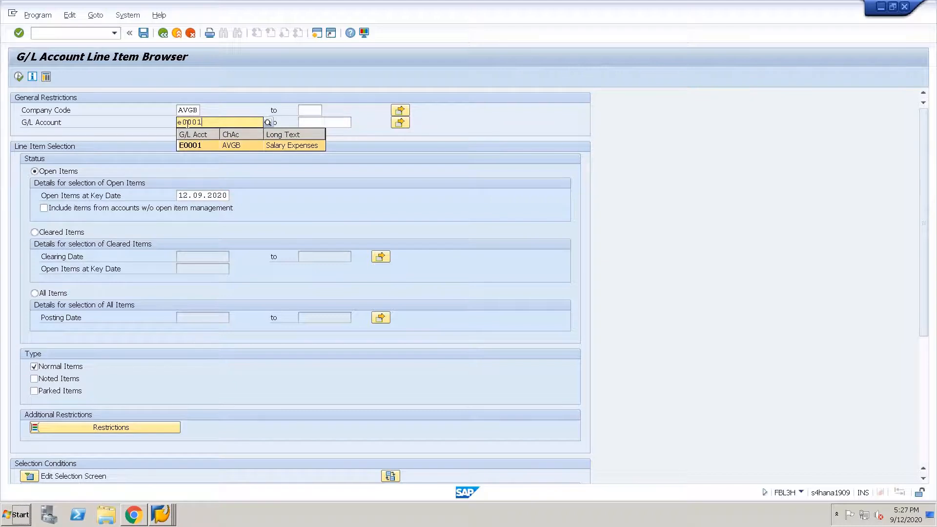
{"action": "key", "text": "Return"}
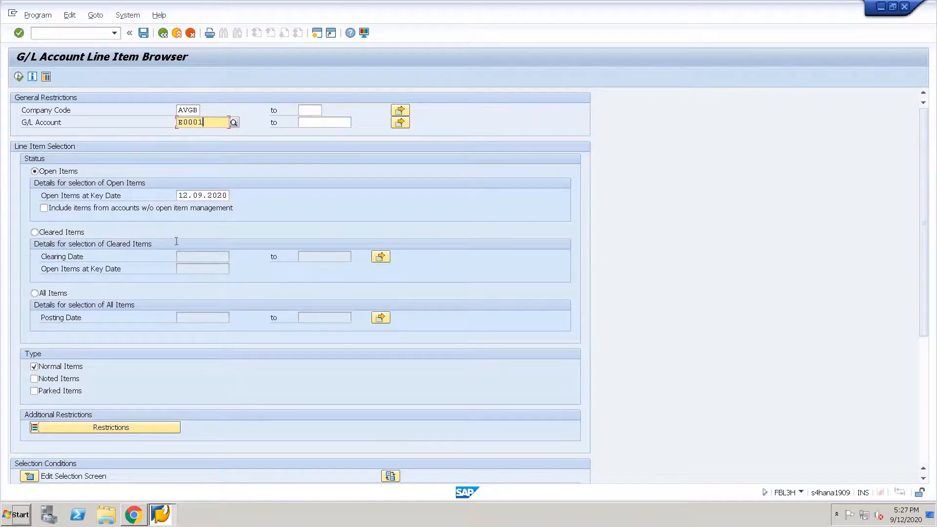
{"action": "left_click", "coordinate": [22, 77]}
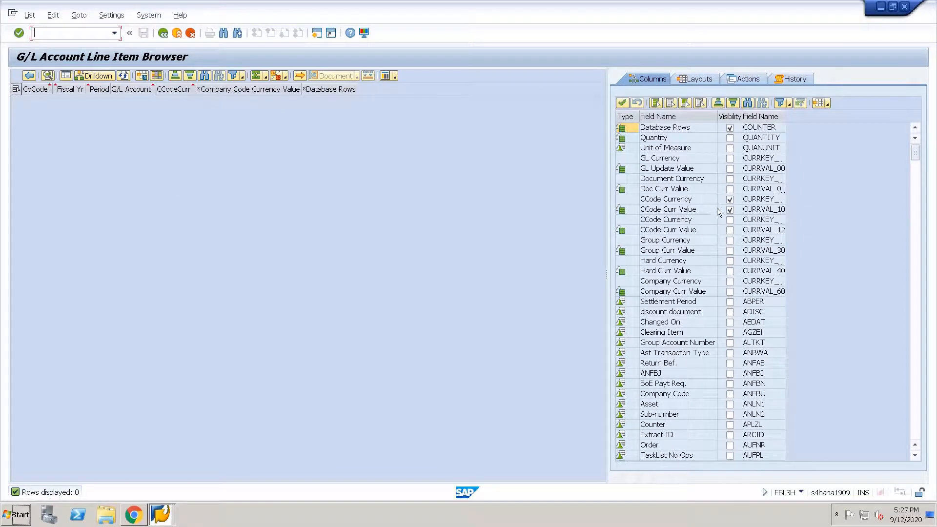
Browse the report's available columns, try showing the Quantity column, and exit the open items report.
{"action": "left_click", "coordinate": [730, 140]}
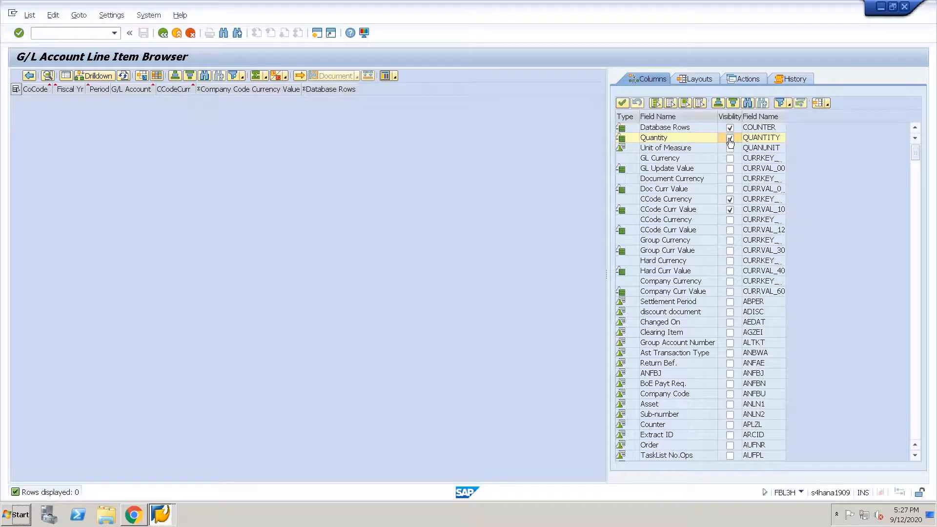
{"action": "left_click", "coordinate": [730, 140]}
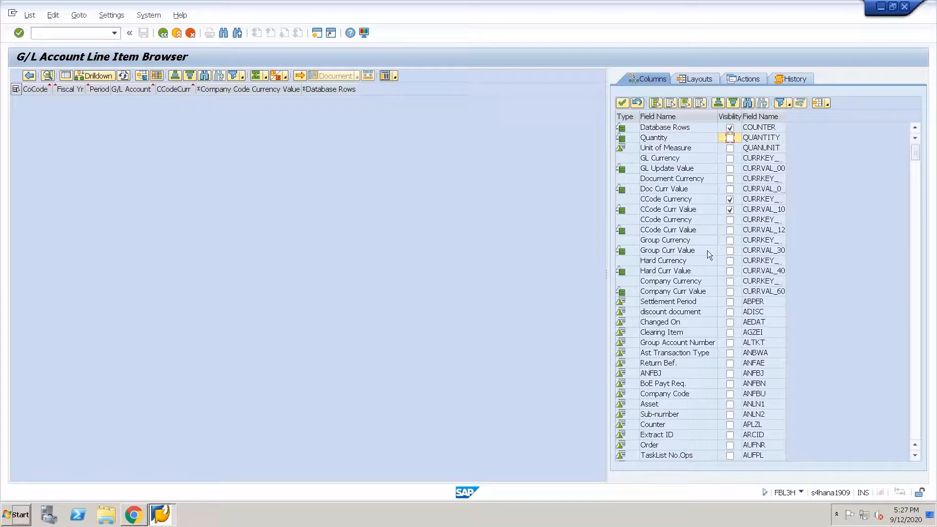
{"action": "scroll", "coordinate": [701, 330], "scroll_direction": "down", "scroll_amount": 9}
{"action": "scroll", "coordinate": [701, 330], "scroll_direction": "down", "scroll_amount": 9}
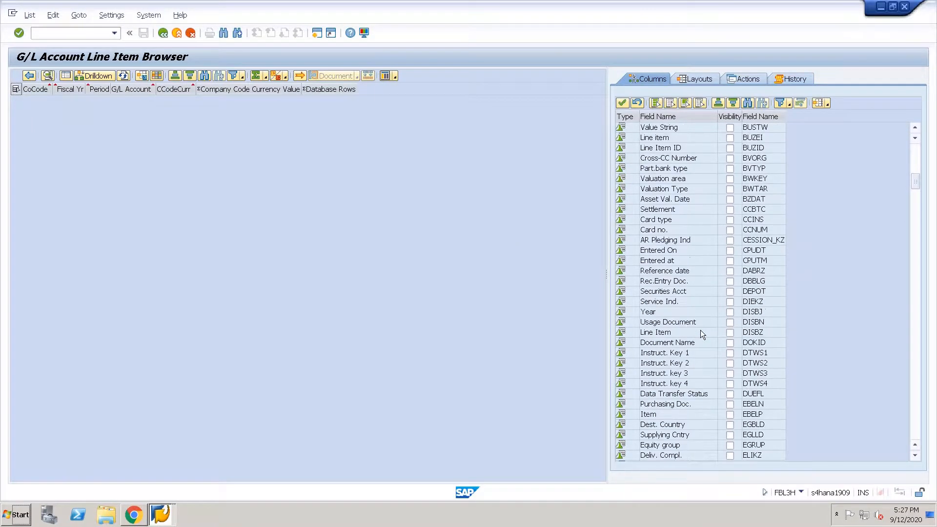
{"action": "scroll", "coordinate": [700, 330], "scroll_direction": "up", "scroll_amount": 3}
{"action": "scroll", "coordinate": [701, 330], "scroll_direction": "up", "scroll_amount": 15}
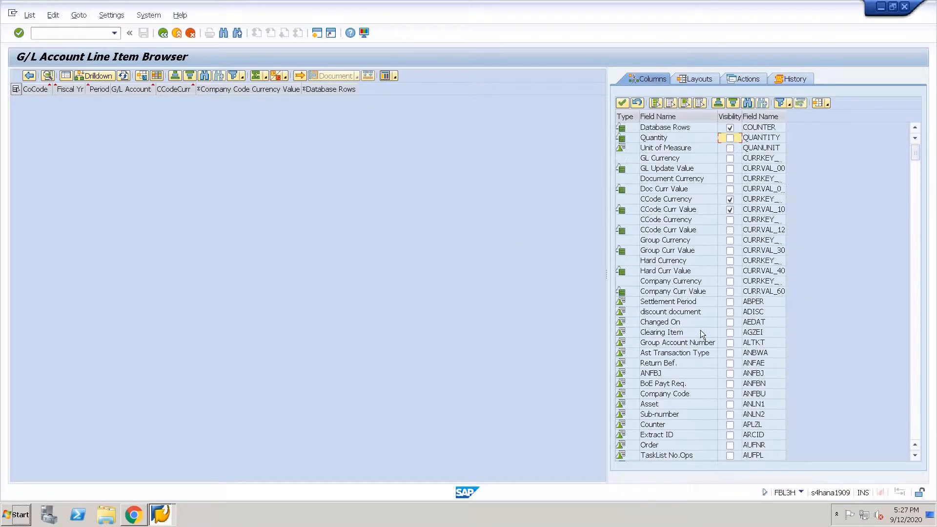
{"action": "left_click", "coordinate": [626, 128]}
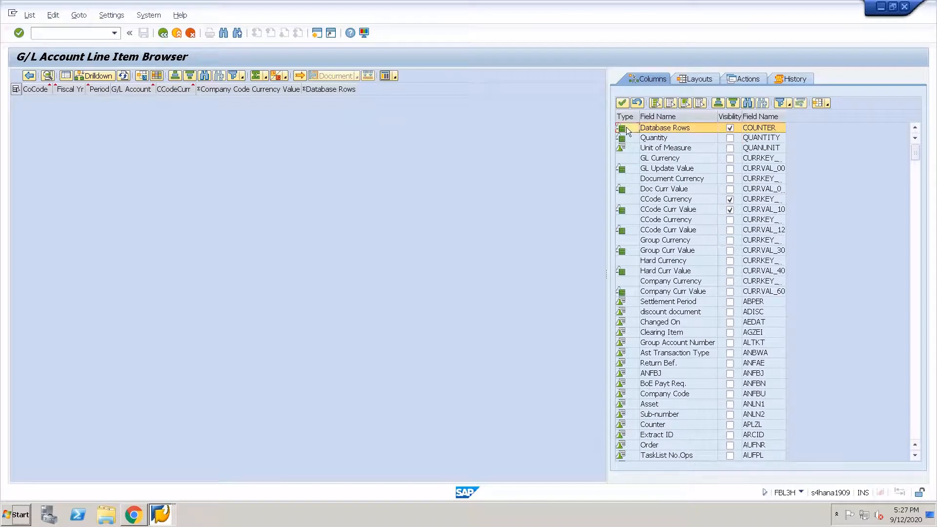
{"action": "left_click", "coordinate": [731, 137]}
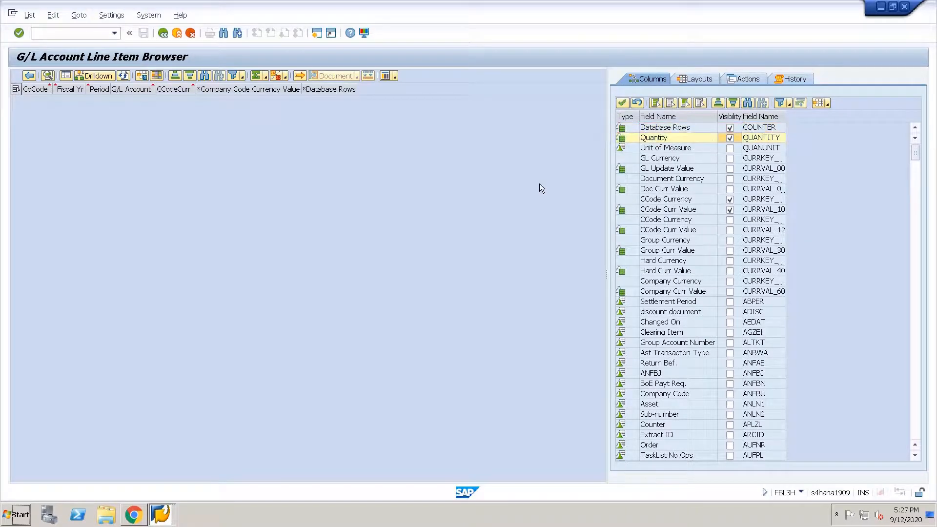
{"action": "key", "text": "F3"}
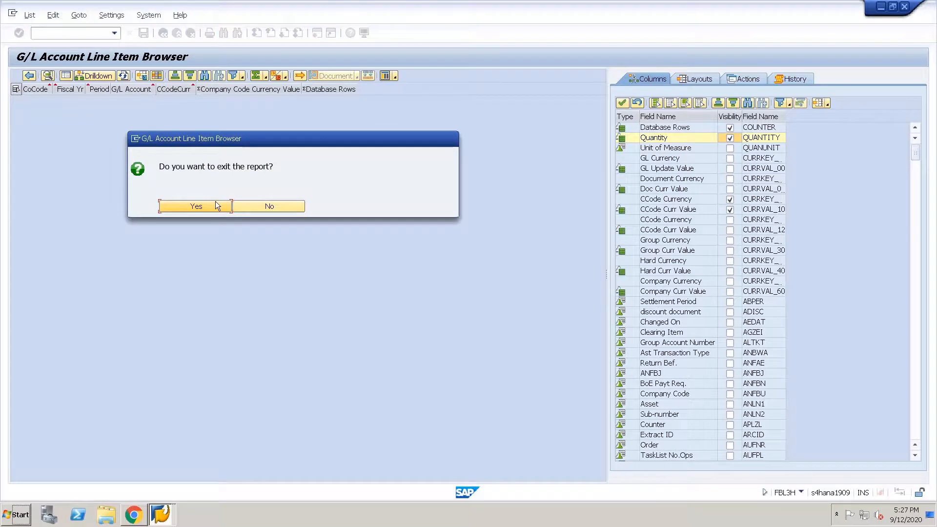
{"action": "left_click", "coordinate": [216, 201]}
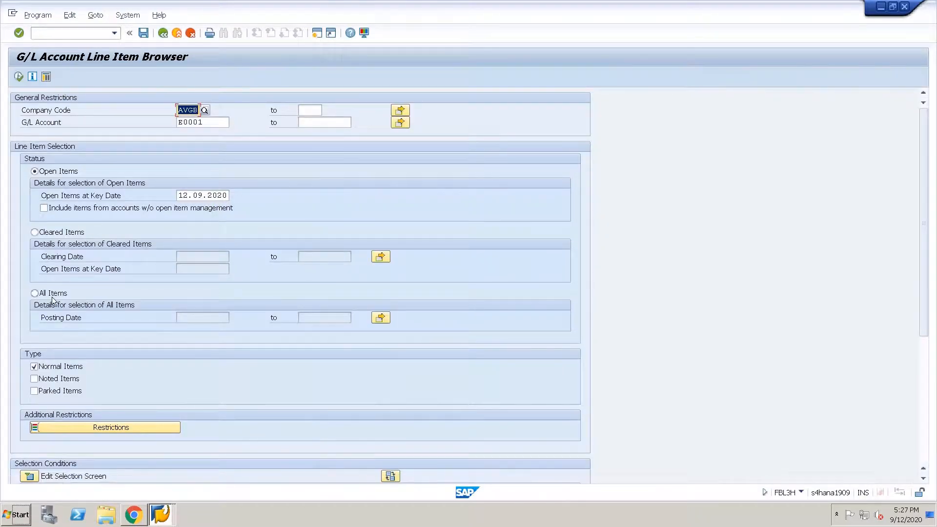
Run the line item report for all items on account E0001, check the database row count, and exit the report.
{"action": "left_click", "coordinate": [45, 294]}
{"action": "left_click", "coordinate": [19, 77]}
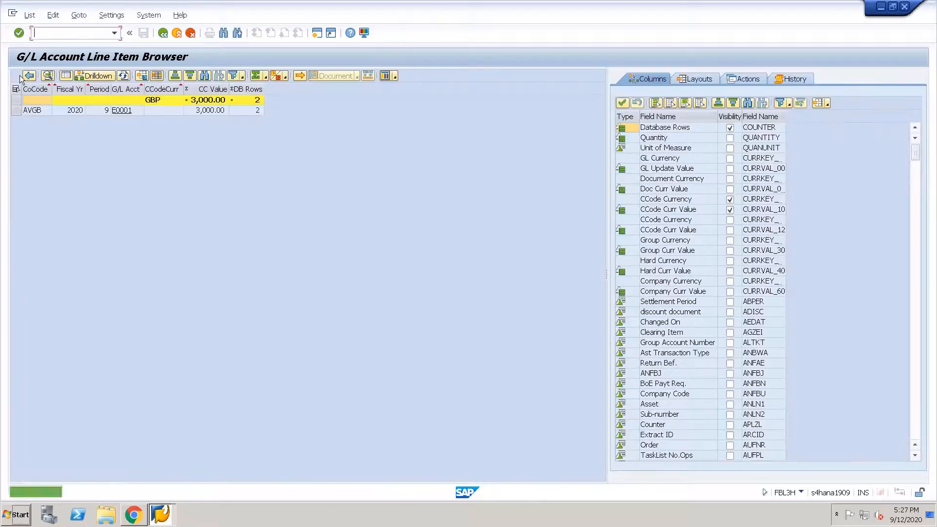
{"action": "left_click", "coordinate": [256, 100]}
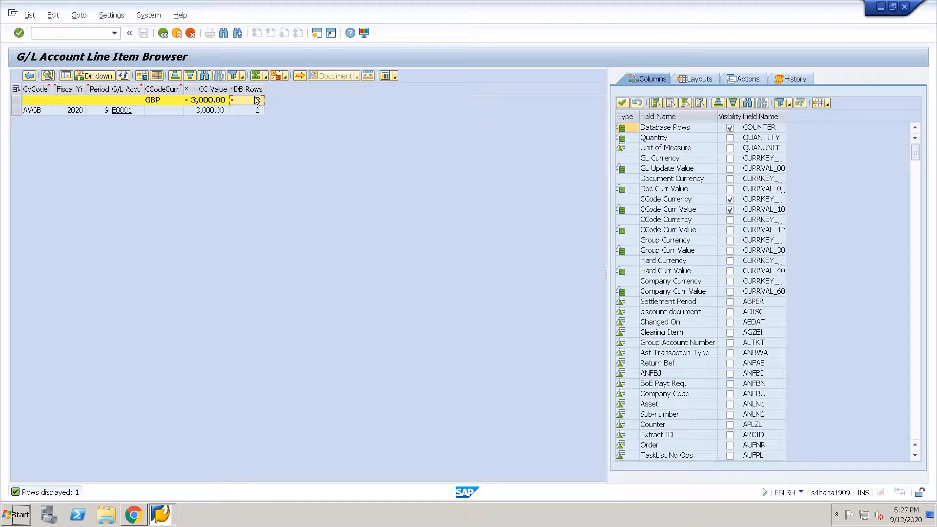
{"action": "left_click", "coordinate": [257, 111]}
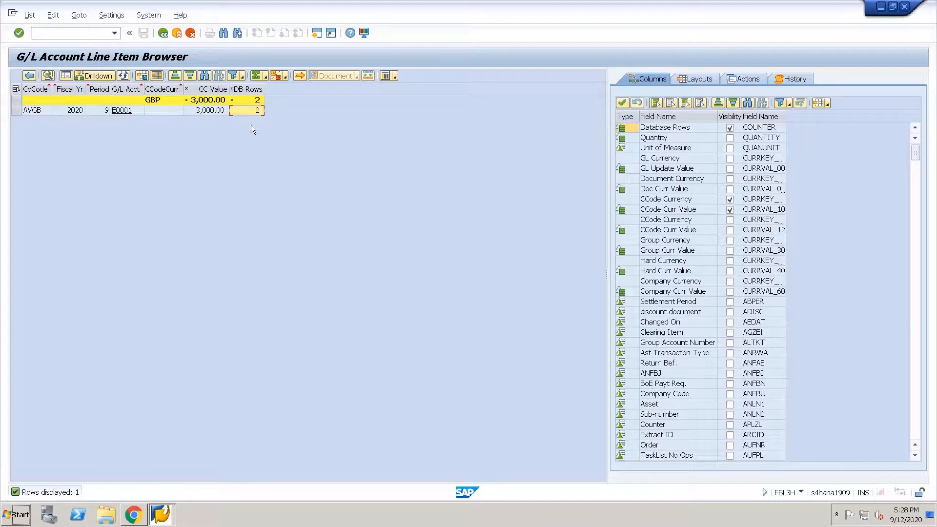
{"action": "key", "text": "F3"}
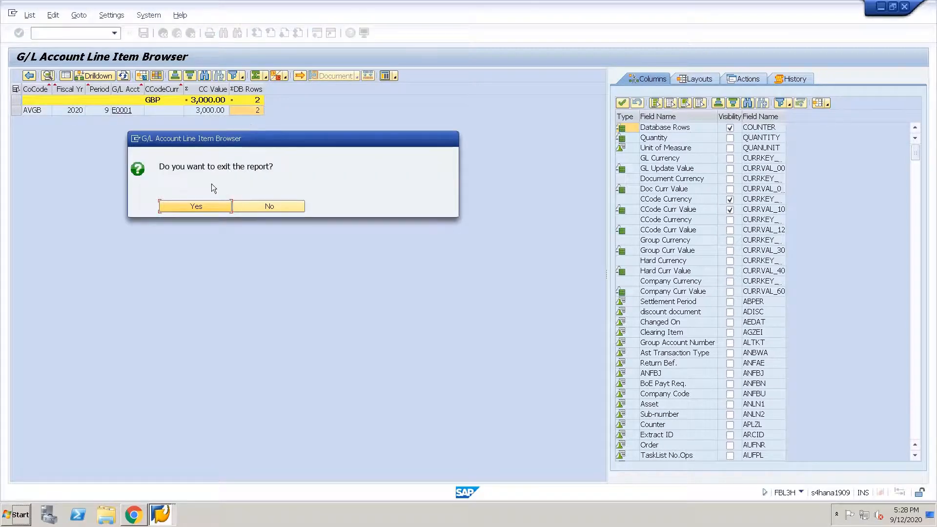
{"action": "left_click", "coordinate": [207, 206]}
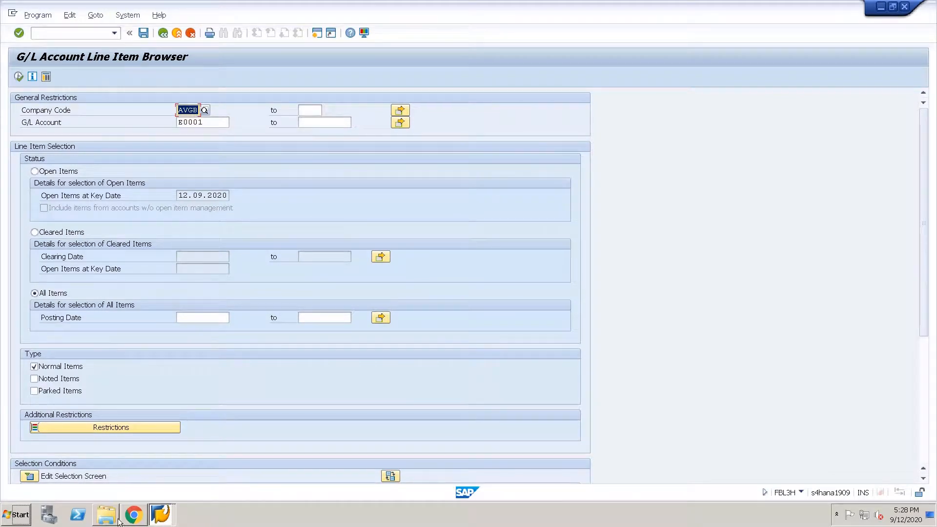
Return to the G/L Account Line Item Browser session and open the G/L view line item display, transaction FAGLL03.
{"action": "left_click", "coordinate": [163, 519]}
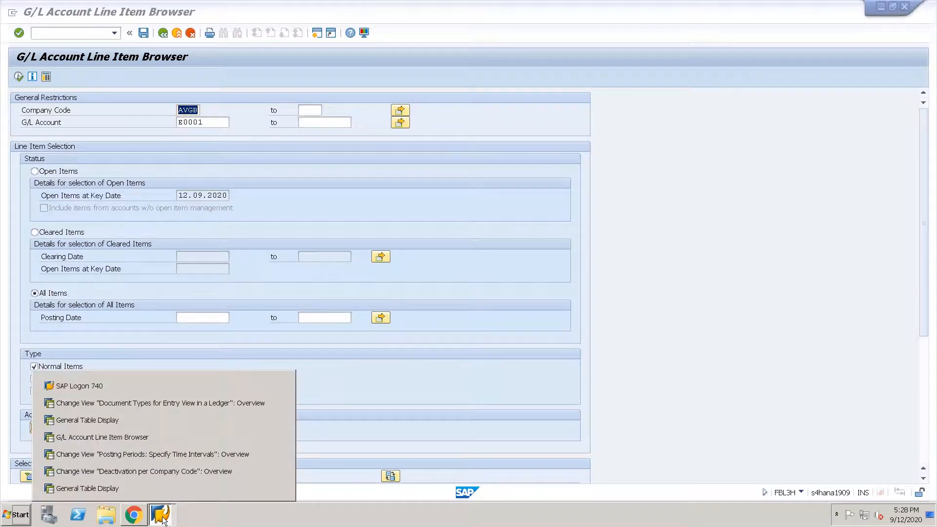
{"action": "left_click", "coordinate": [129, 438]}
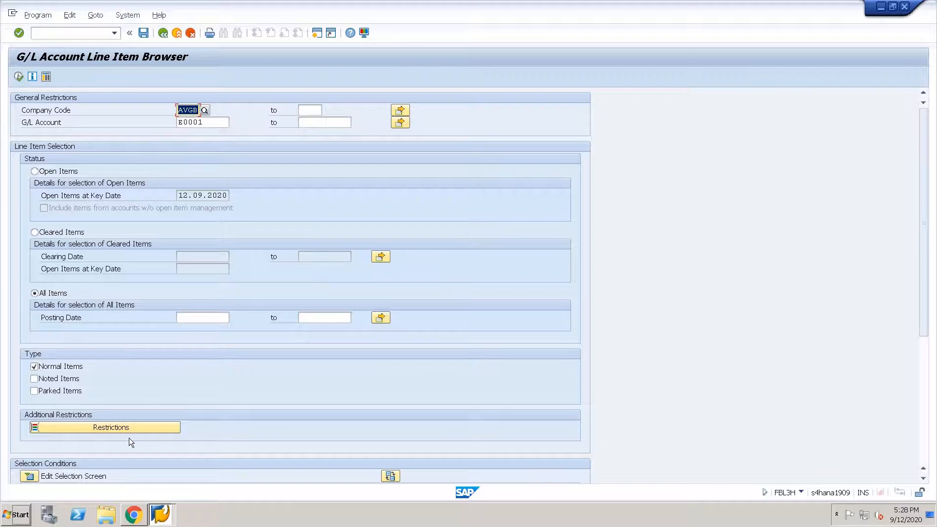
{"action": "right_click", "coordinate": [168, 516]}
{"action": "left_click", "coordinate": [76, 36]}
{"action": "type", "text": "'"}
{"action": "key", "text": "BackSpace"}
{"action": "type", "text": "/nfb;"}
{"action": "key", "text": "BackSpace"}
{"action": "key", "text": "BackSpace"}
{"action": "type", "text": "agll03"}
{"action": "key", "text": "Return"}
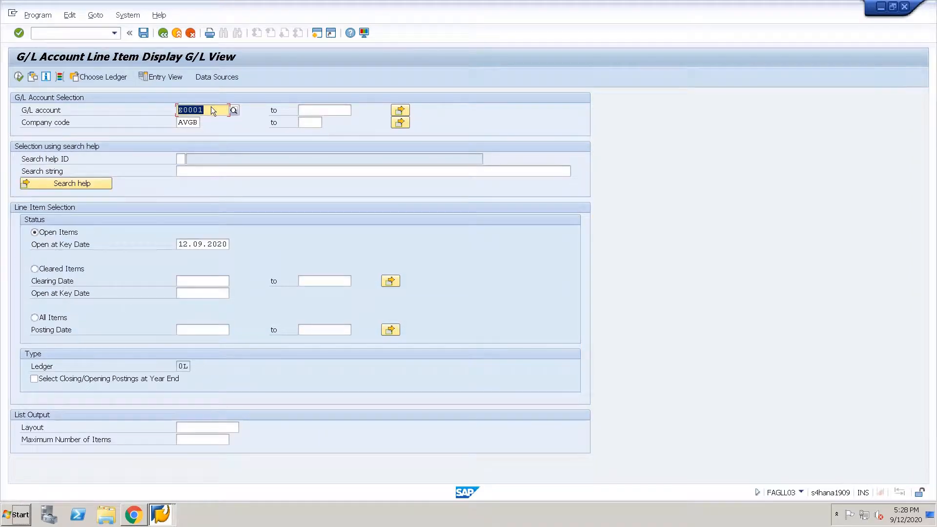
Choose ledger V2 and run the open items report for account E0001 in company code AVGB.
{"action": "left_click", "coordinate": [112, 77]}
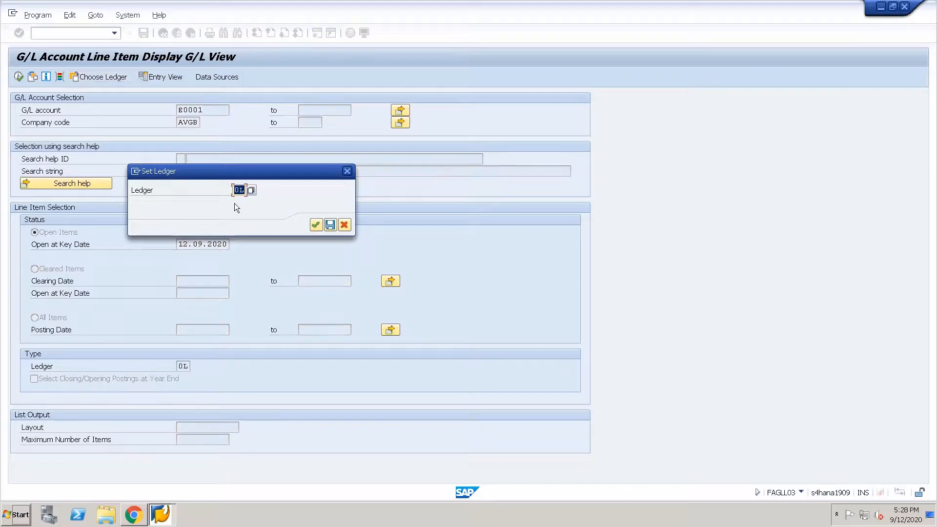
{"action": "type", "text": "V2"}
{"action": "key", "text": "Return"}
{"action": "left_click", "coordinate": [21, 80]}
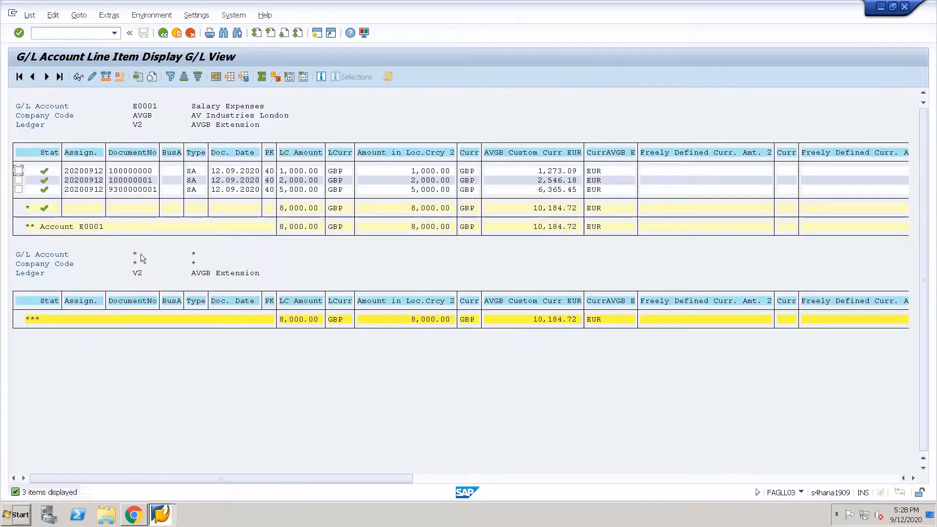
Check the LC Amount of each line item in the ledger V2 report and exit the report.
{"action": "left_click", "coordinate": [301, 171]}
{"action": "key", "text": "ctrl+y"}
{"action": "left_click_drag", "start_coordinate": [280, 170], "coordinate": [322, 172]}
{"action": "key", "text": "ctrl+c"}
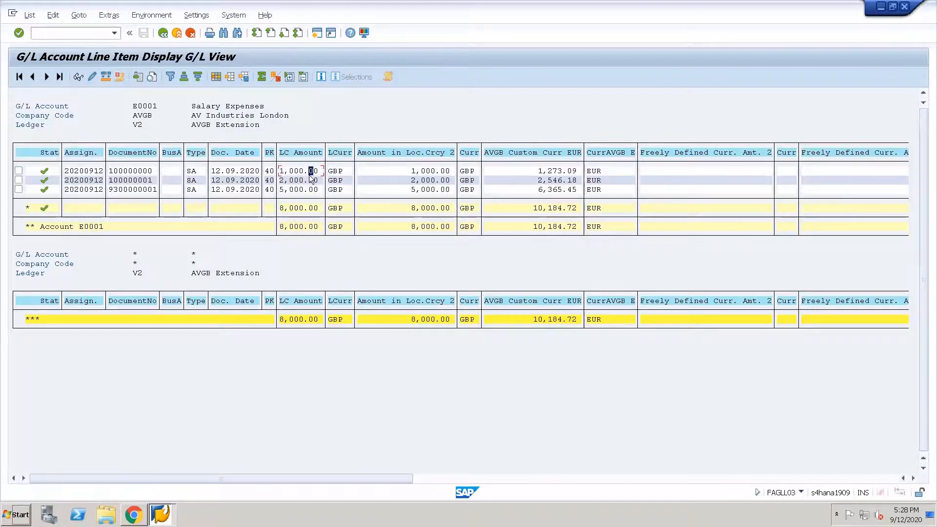
{"action": "left_click", "coordinate": [281, 181]}
{"action": "left_click", "coordinate": [283, 190]}
{"action": "key", "text": "F3"}
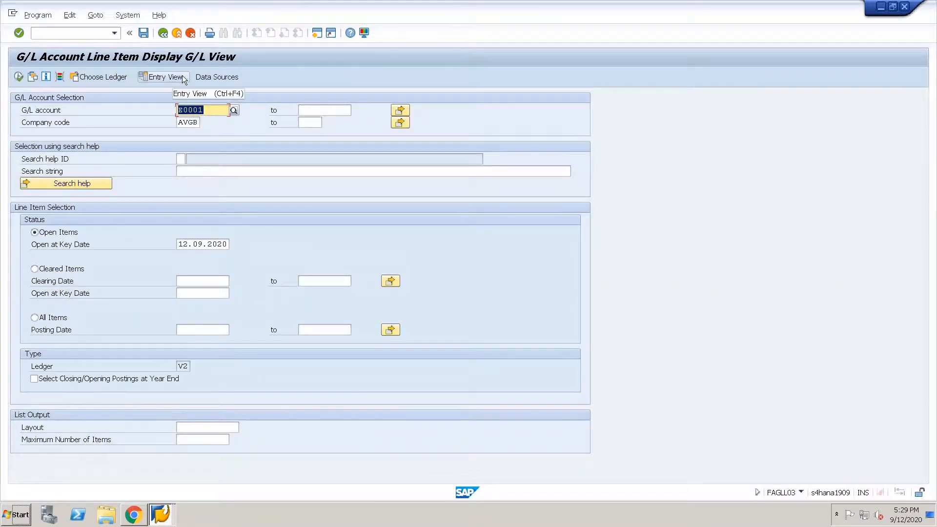
Rerun the ledger V2 report and examine the LC Amount values of its line items one by one.
{"action": "left_click", "coordinate": [19, 76]}
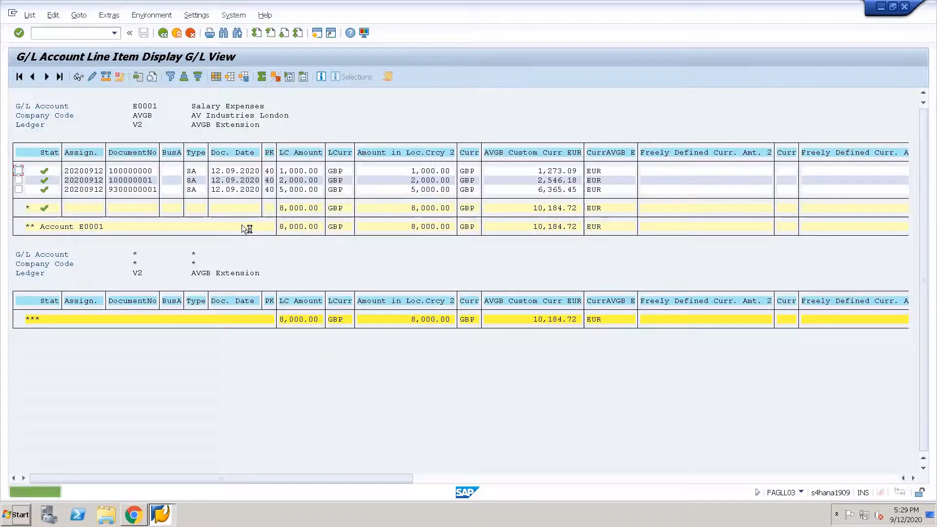
{"action": "left_click", "coordinate": [270, 180]}
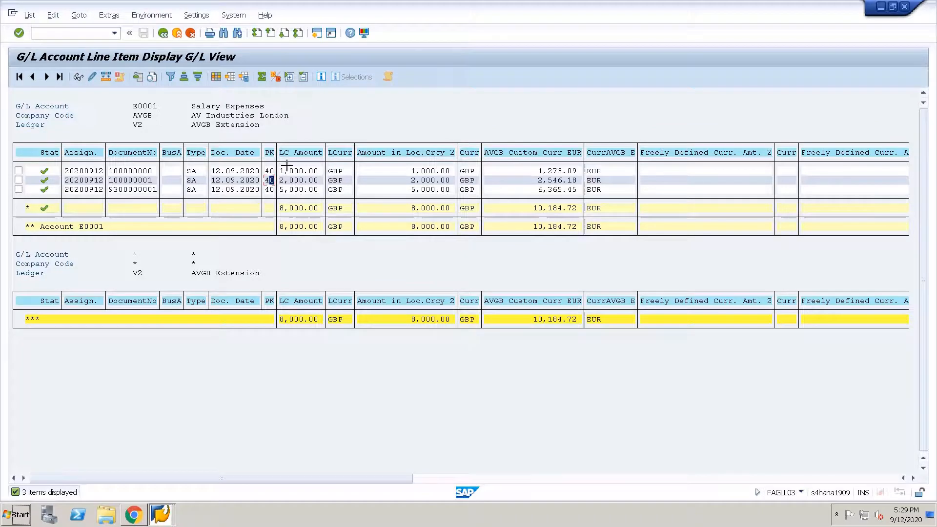
{"action": "key", "text": "ctrl+y"}
{"action": "left_click_drag", "start_coordinate": [280, 171], "coordinate": [318, 170]}
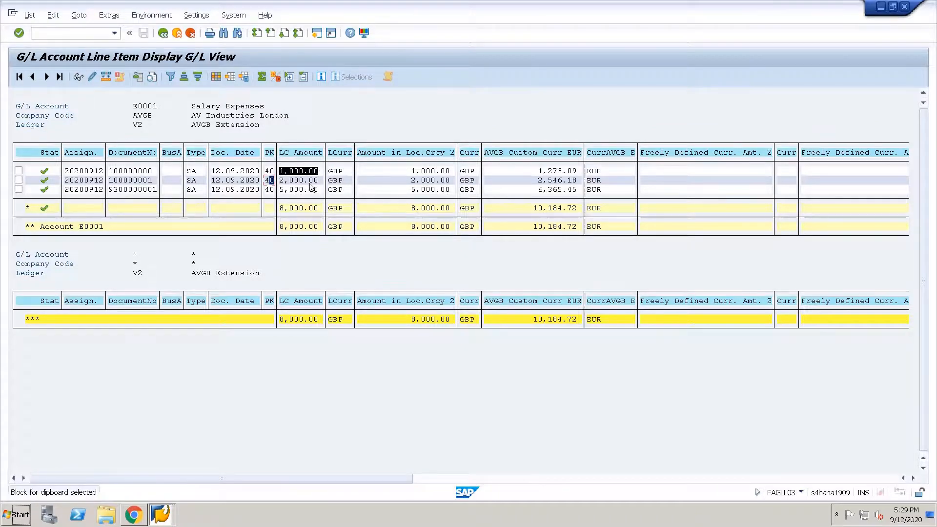
{"action": "left_click", "coordinate": [282, 191]}
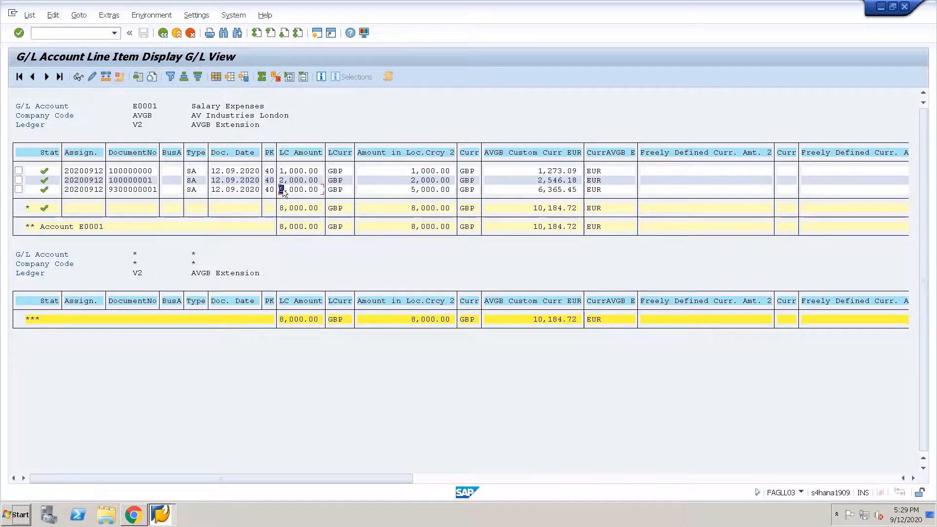
{"action": "key", "text": "ctrl+y"}
{"action": "left_click_drag", "start_coordinate": [280, 190], "coordinate": [322, 190]}
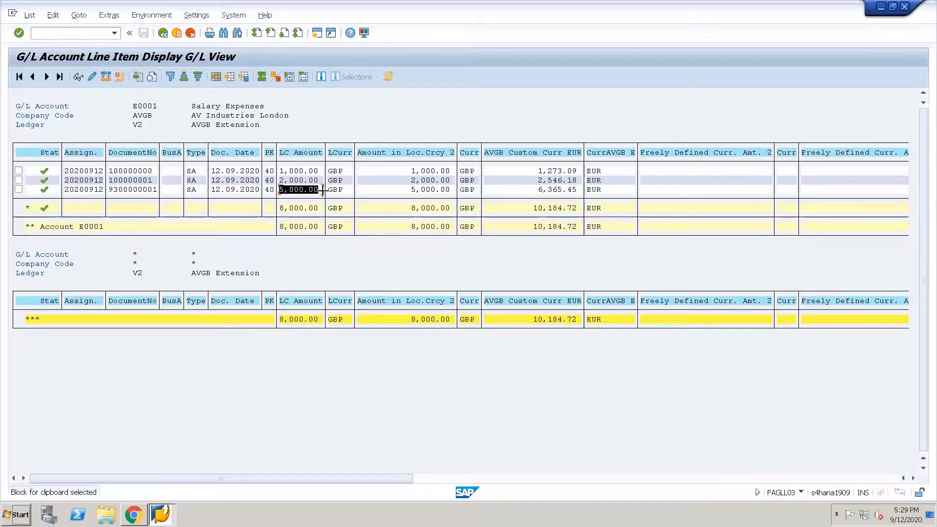
{"action": "key", "text": "ctrl+c"}
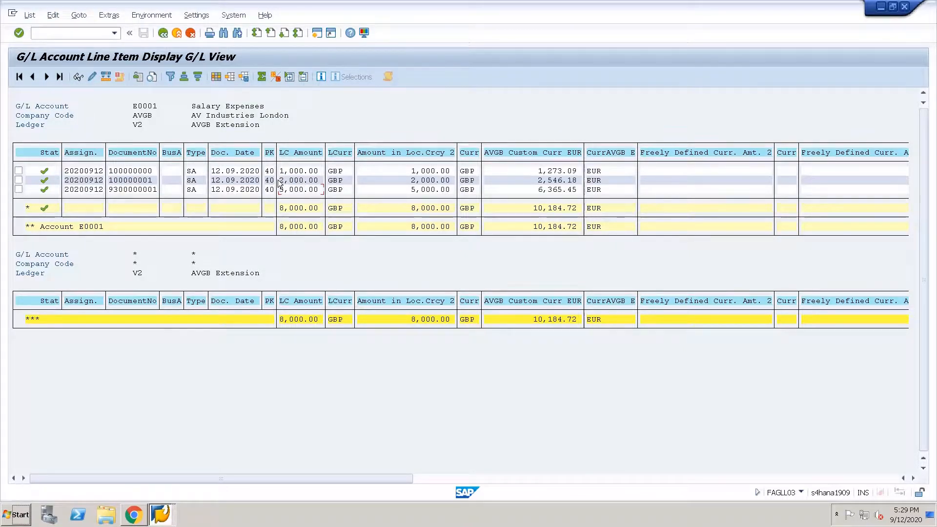
{"action": "key", "text": "ctrl+y"}
{"action": "left_click_drag", "start_coordinate": [280, 180], "coordinate": [357, 182]}
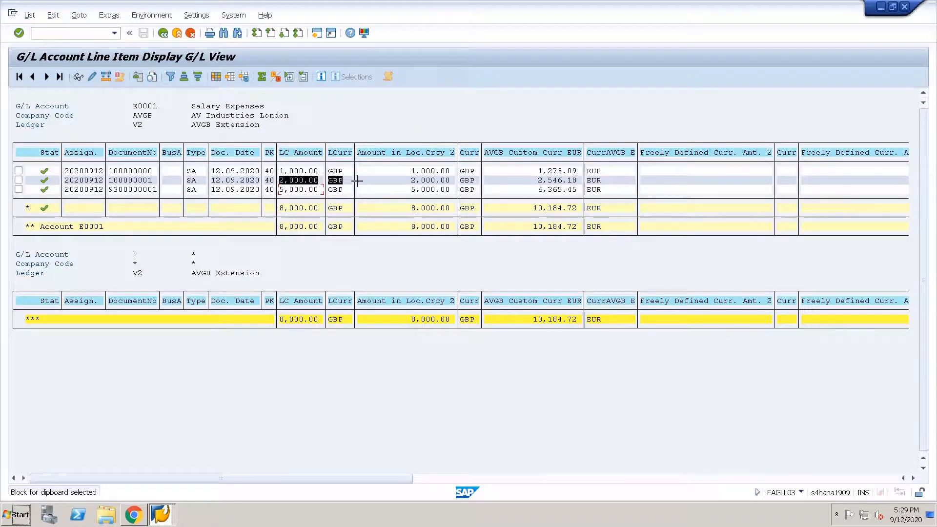
Examine the AVGB Custom Curr EUR amounts of the ledger V2 line items and exit the report.
{"action": "left_click", "coordinate": [540, 182]}
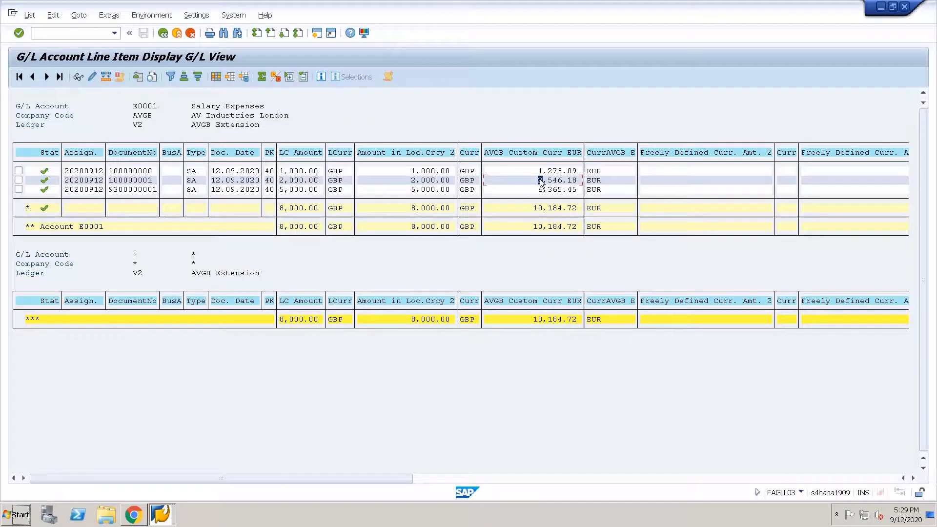
{"action": "key", "text": "ctrl+y"}
{"action": "left_click_drag", "start_coordinate": [534, 169], "coordinate": [578, 197]}
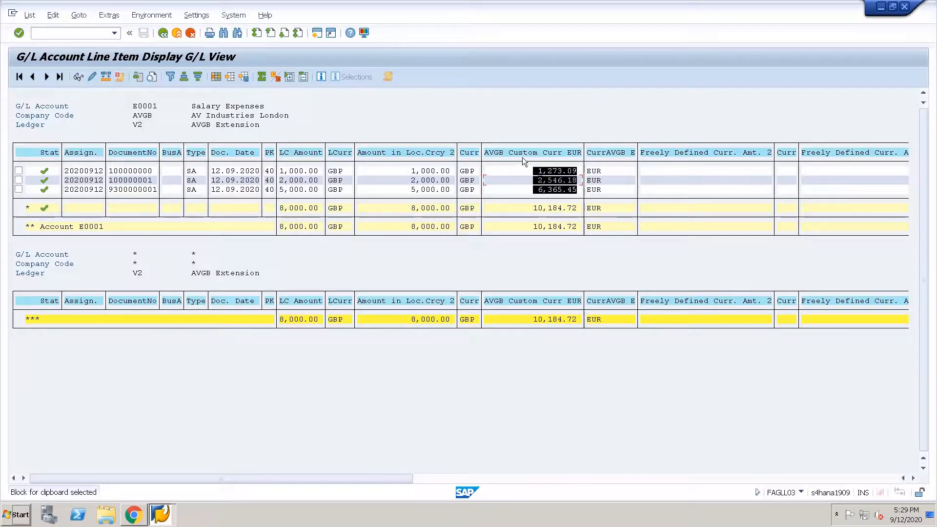
{"action": "key", "text": "ctrl+c"}
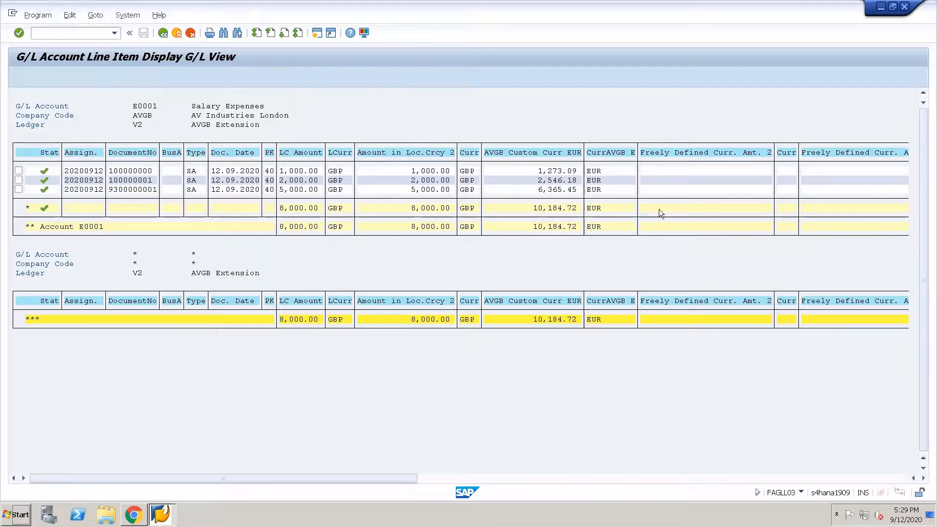
{"action": "key", "text": "F3"}
Run the open items report for non-leading ledger V1, check its line items, and exit the report.
{"action": "left_click", "coordinate": [97, 77]}
{"action": "type", "text": "v1"}
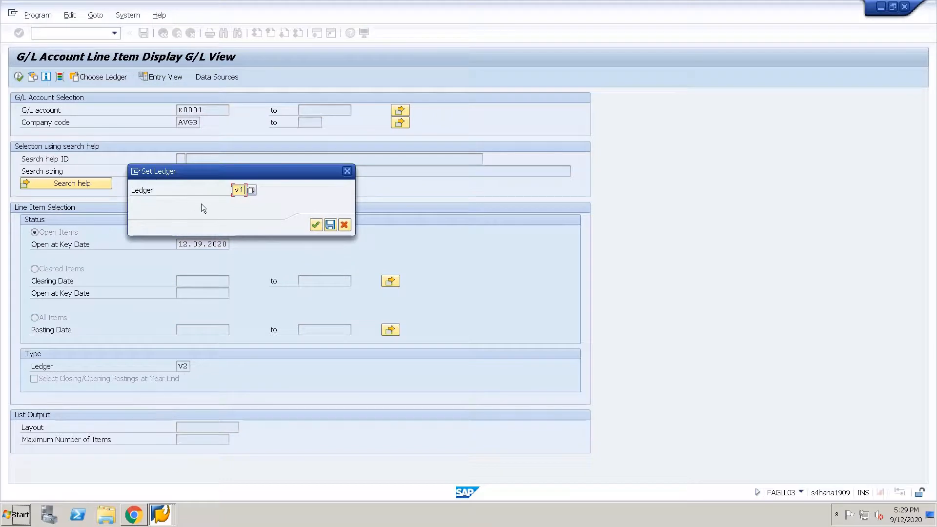
{"action": "key", "text": "Return"}
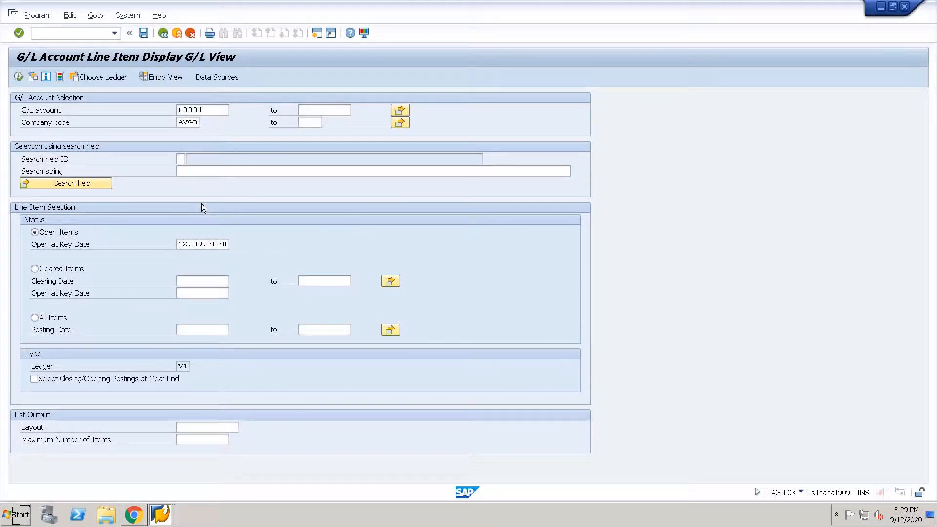
{"action": "key", "text": "F8"}
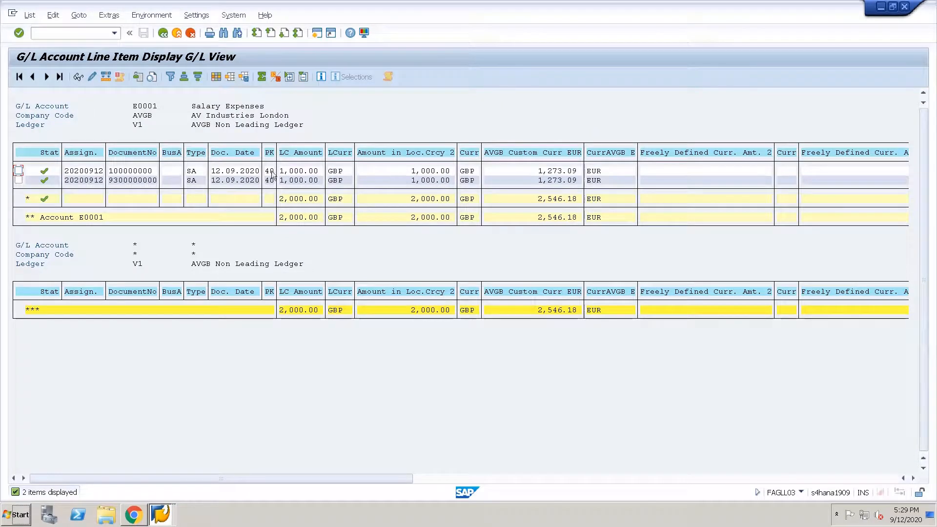
{"action": "left_click", "coordinate": [242, 171]}
{"action": "left_click", "coordinate": [112, 180]}
{"action": "key", "text": "F3"}
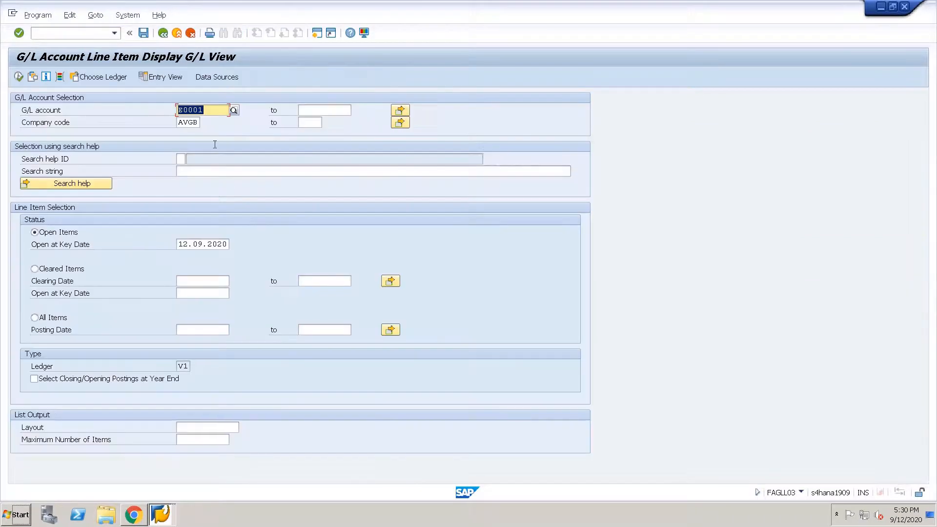
Choose simulation ledger V3 and run the open items report for account E0001.
{"action": "left_click", "coordinate": [107, 76]}
{"action": "type", "text": "v"}
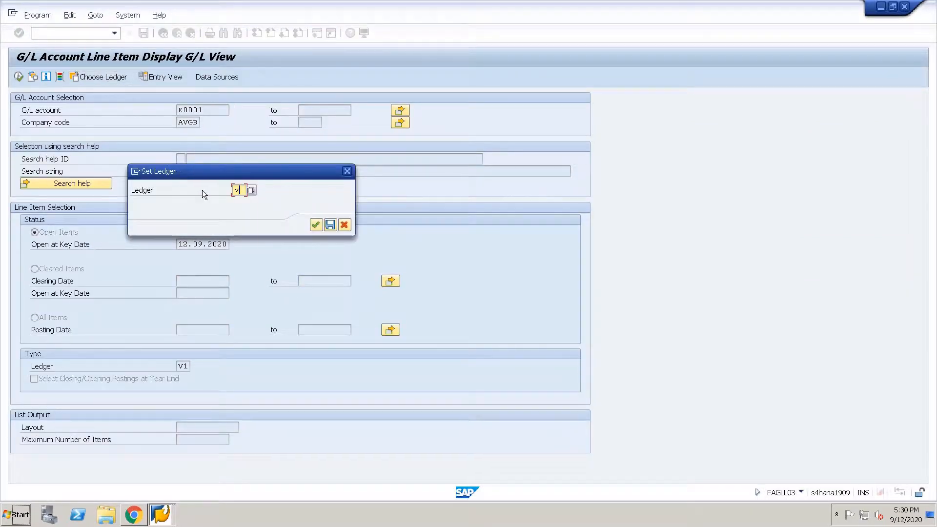
{"action": "type", "text": "3"}
{"action": "key", "text": "Return"}
{"action": "key", "text": "F8"}
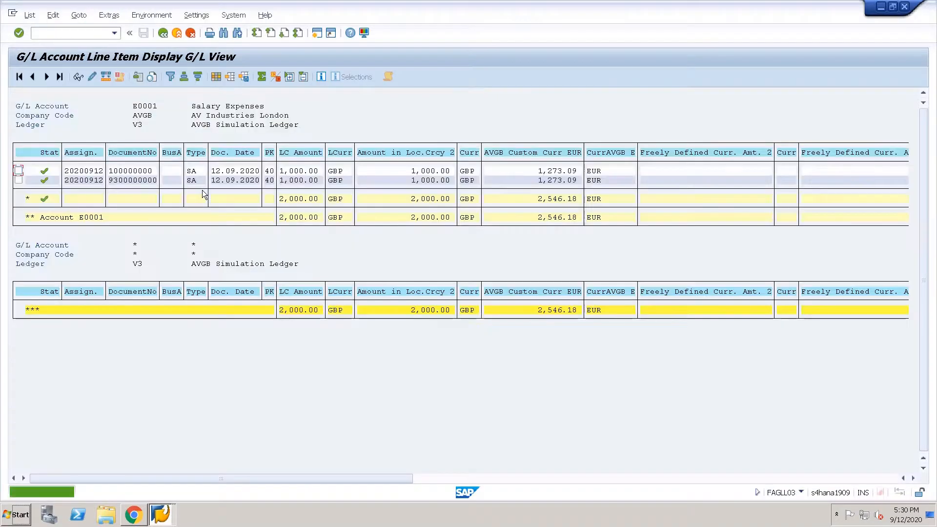
Examine the LC amounts and document numbers in the ledger V3 report, rerun it once, and exit.
{"action": "left_click", "coordinate": [293, 173]}
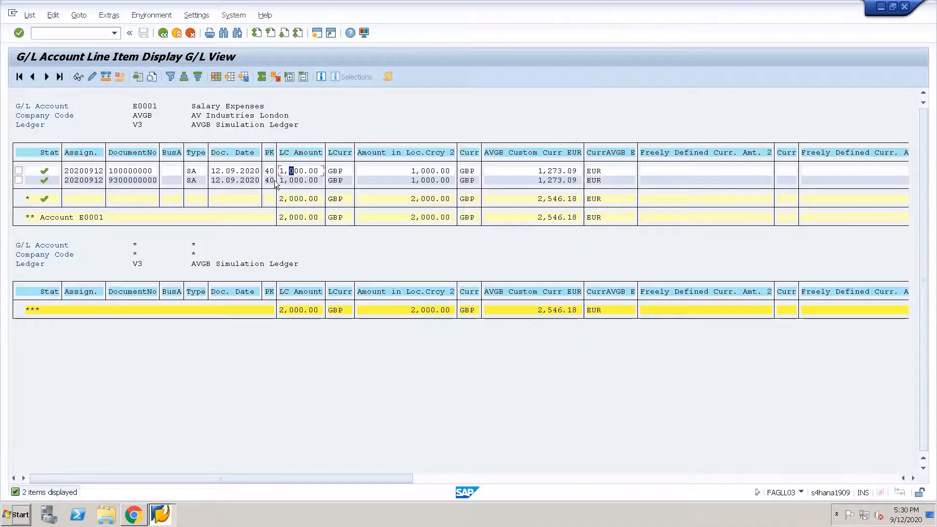
{"action": "left_click", "coordinate": [288, 172]}
{"action": "key", "text": "ctrl+y"}
{"action": "left_click_drag", "start_coordinate": [271, 171], "coordinate": [322, 170]}
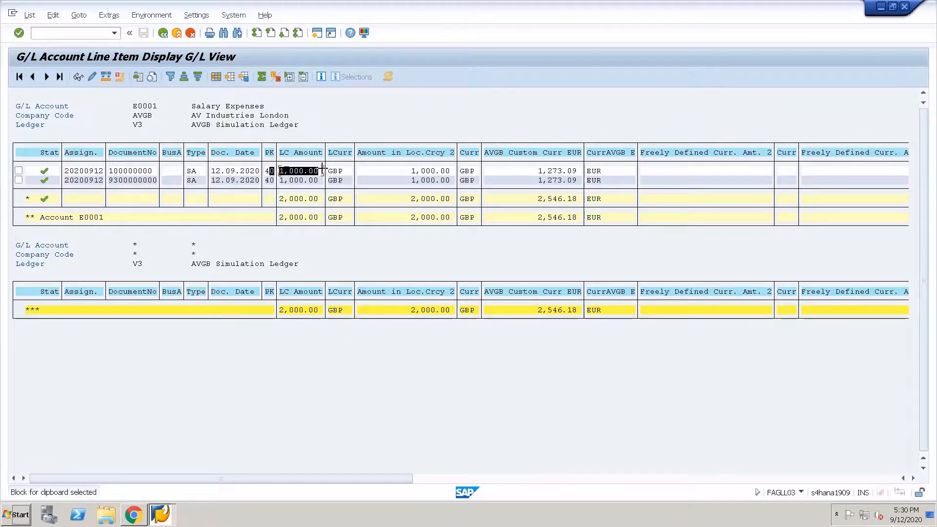
{"action": "key", "text": "ctrl+c"}
{"action": "left_click", "coordinate": [130, 181]}
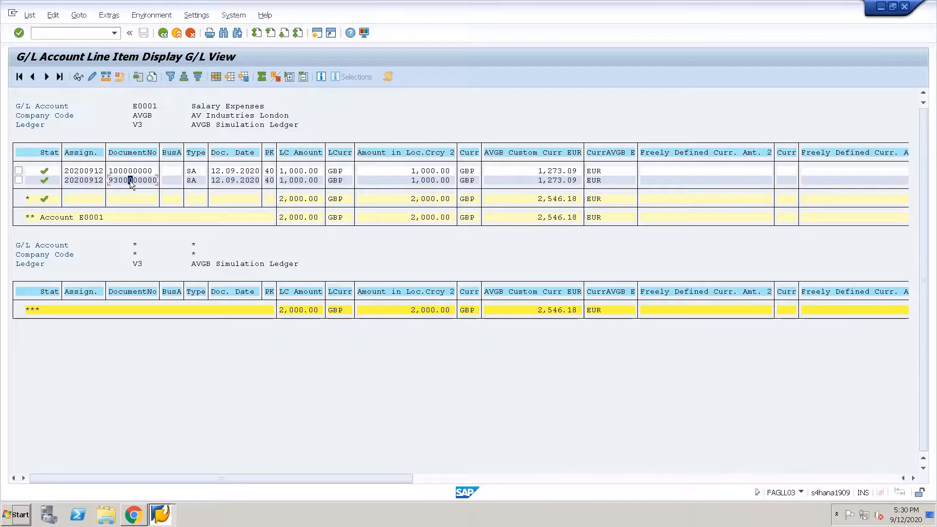
{"action": "key", "text": "ctrl+y"}
{"action": "left_click_drag", "start_coordinate": [109, 180], "coordinate": [159, 180]}
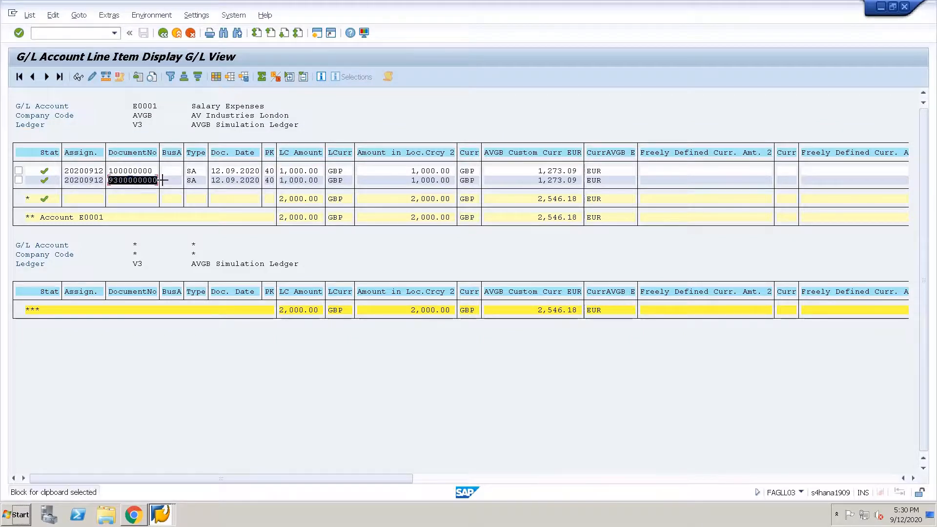
{"action": "key", "text": "ctrl+c"}
{"action": "left_click", "coordinate": [301, 181]}
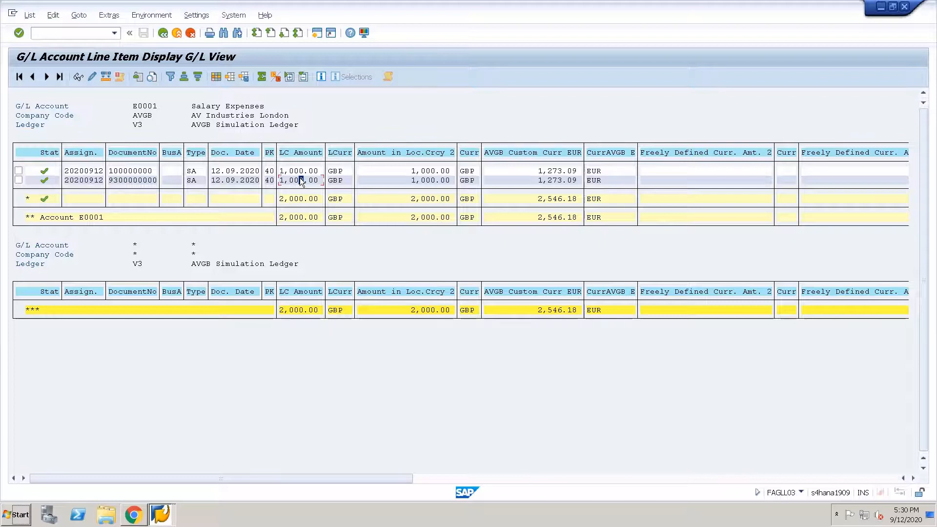
{"action": "key", "text": "F3"}
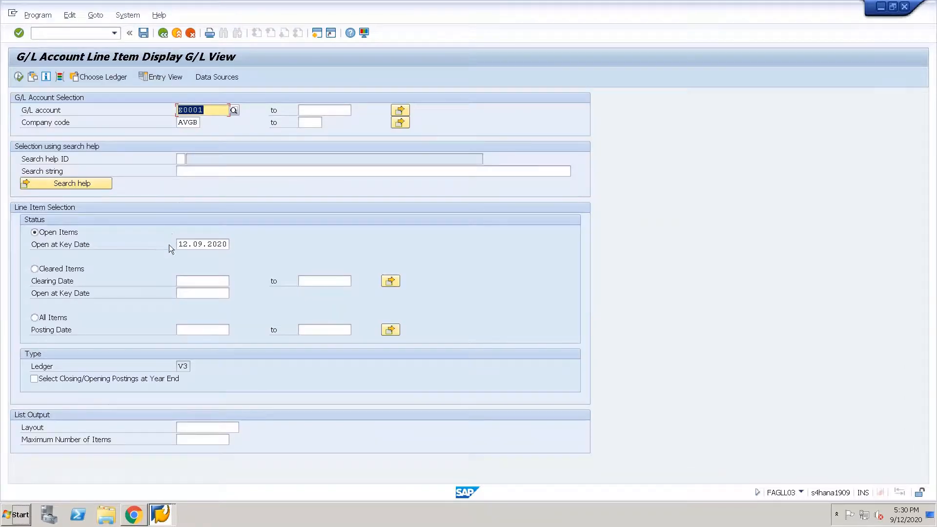
{"action": "key", "text": "F8"}
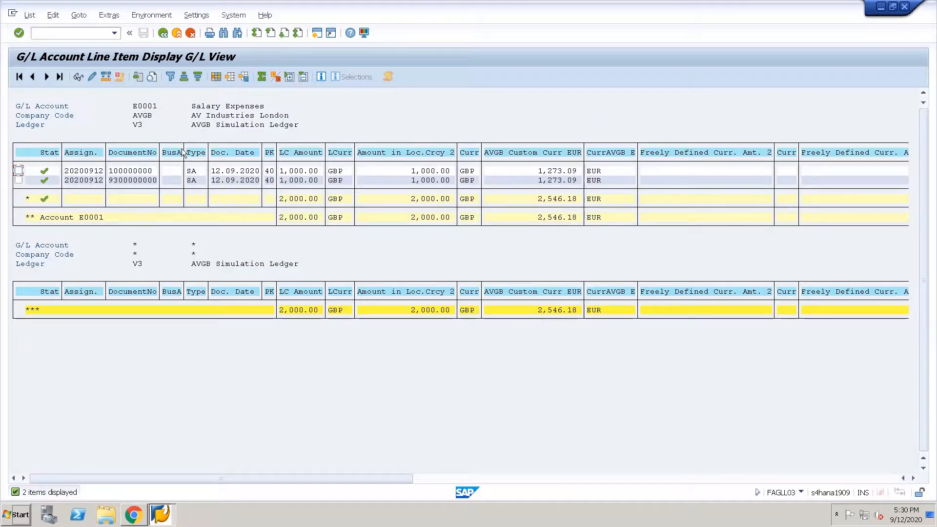
{"action": "double_click", "coordinate": [171, 170]}
Switch the ledger back to V2 and run the open items report again.
{"action": "left_click", "coordinate": [99, 76]}
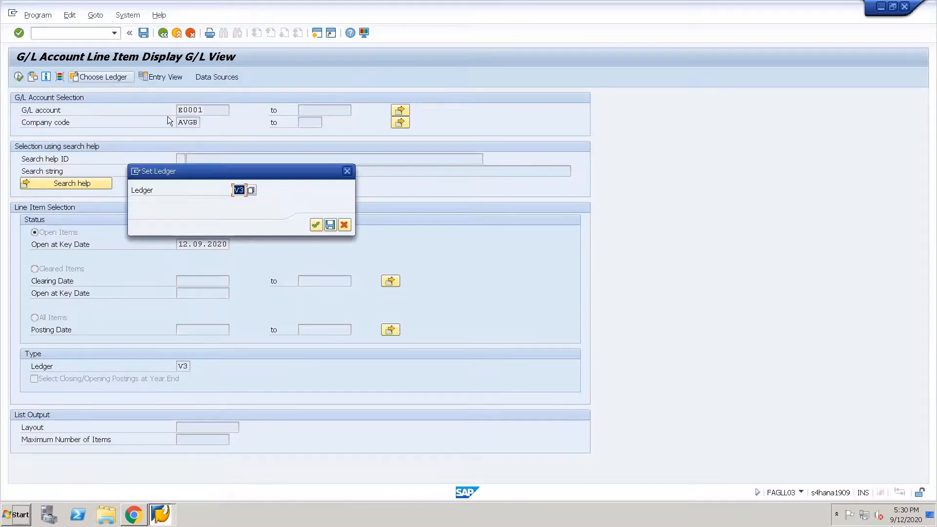
{"action": "type", "text": "v2"}
{"action": "key", "text": "Return"}
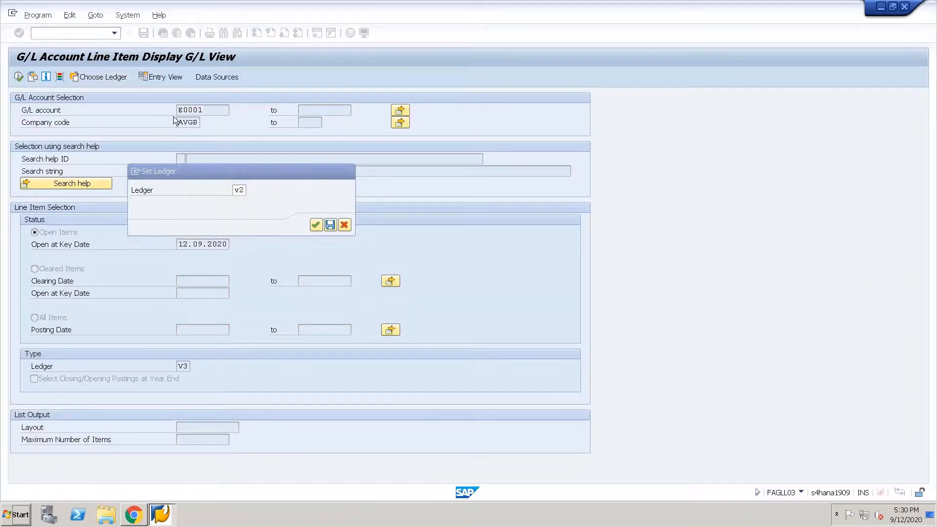
{"action": "key", "text": "F8"}
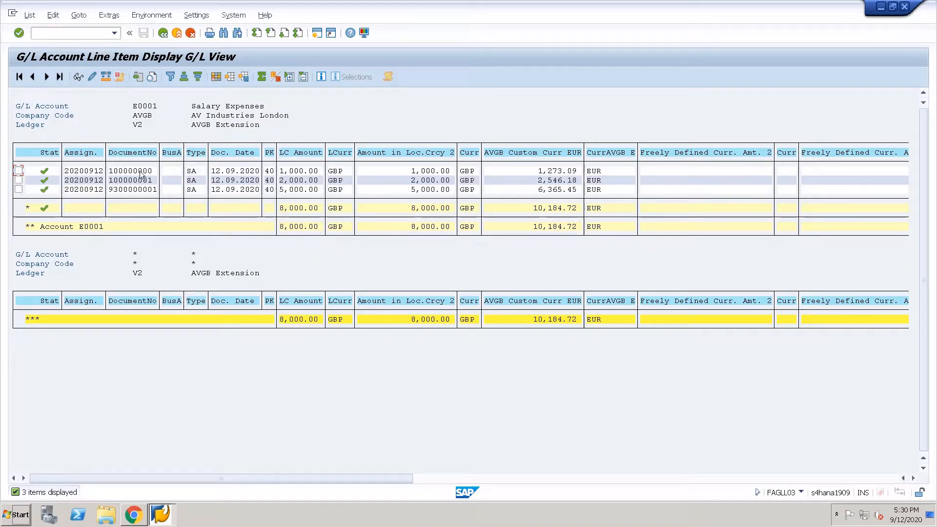
Compare the document numbers of the ledger V2 line items and exit the transaction to SAP Easy Access.
{"action": "key", "text": "ctrl+y"}
{"action": "left_click_drag", "start_coordinate": [109, 168], "coordinate": [155, 181]}
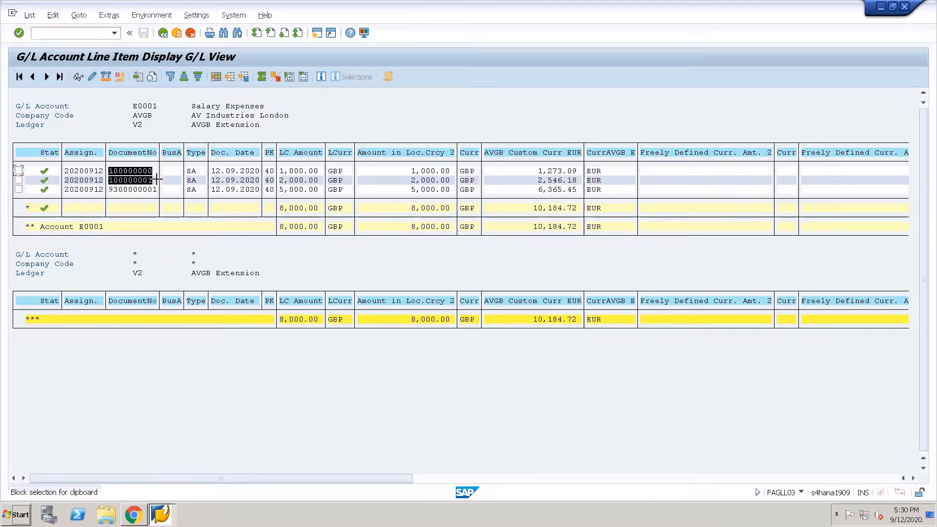
{"action": "left_click", "coordinate": [111, 188]}
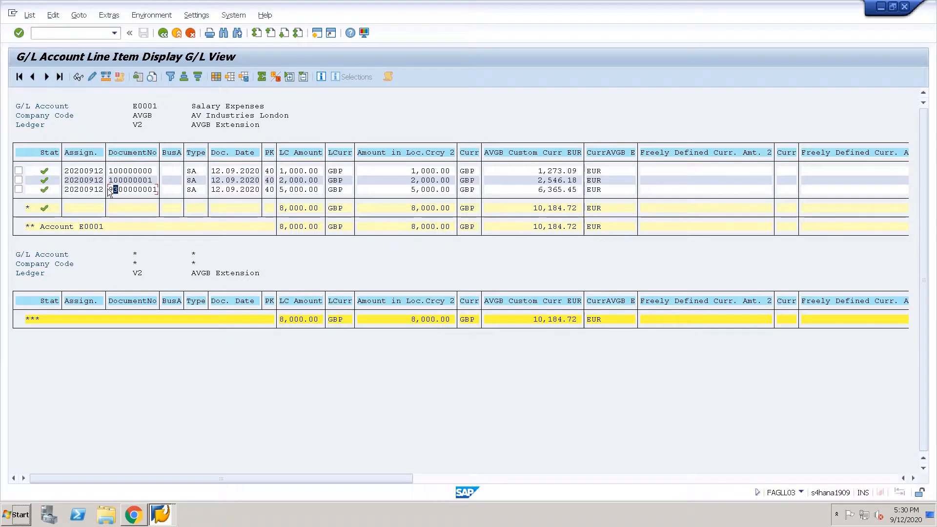
{"action": "left_click_drag", "start_coordinate": [108, 172], "coordinate": [161, 190]}
{"action": "left_click", "coordinate": [108, 188]}
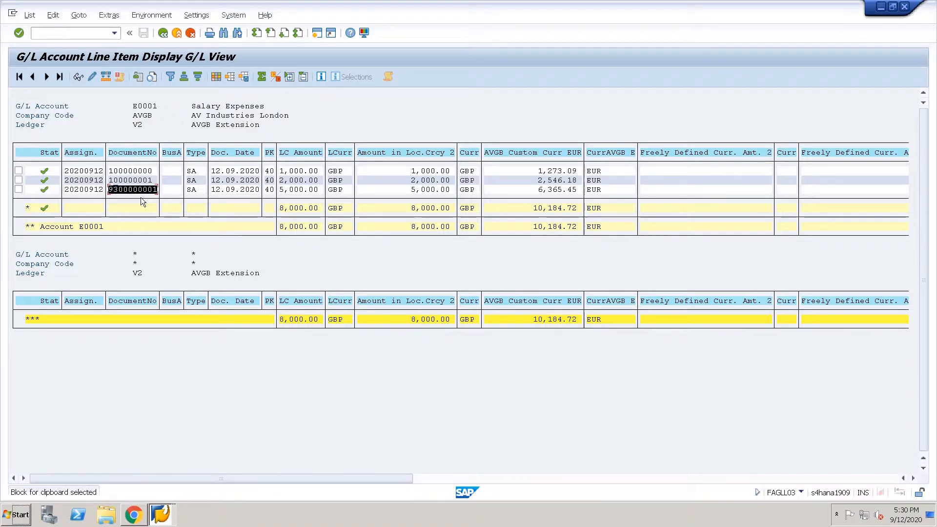
{"action": "left_click", "coordinate": [140, 171]}
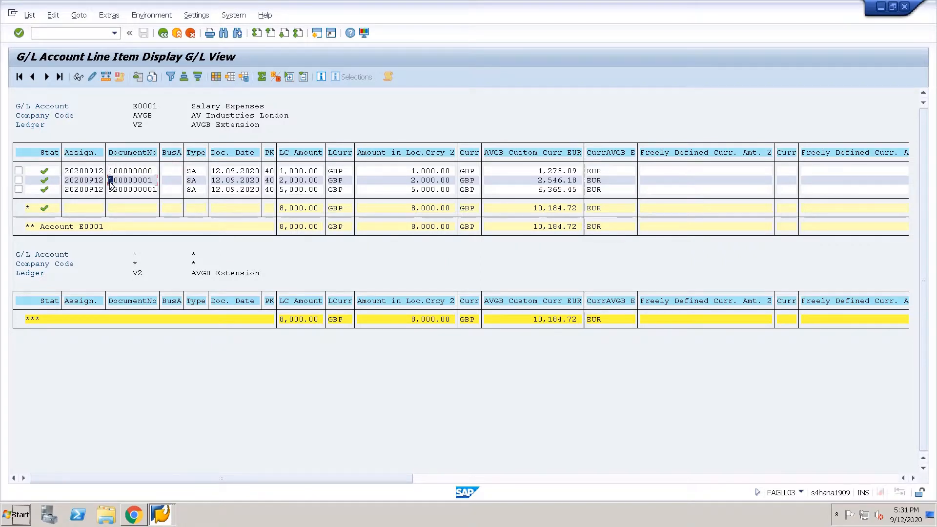
{"action": "left_click", "coordinate": [154, 181]}
{"action": "key", "text": "F3"}
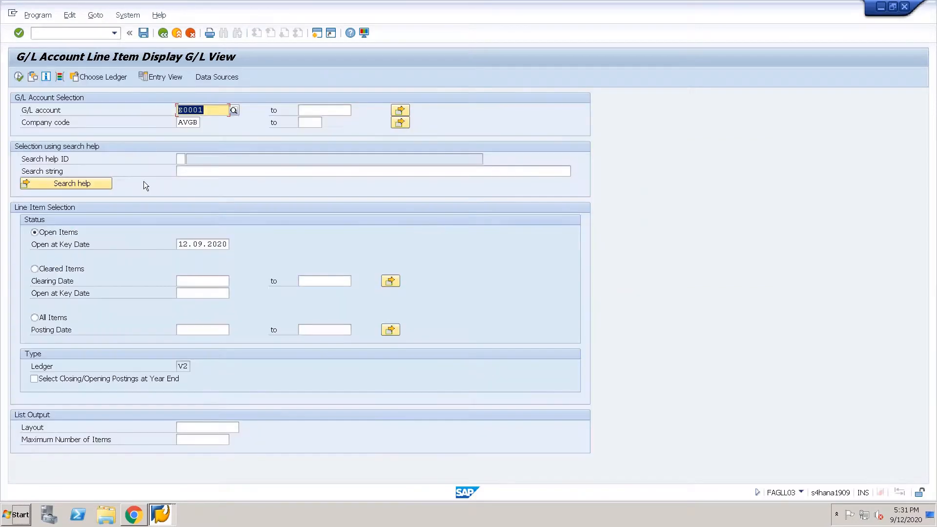
{"action": "key", "text": "F3"}
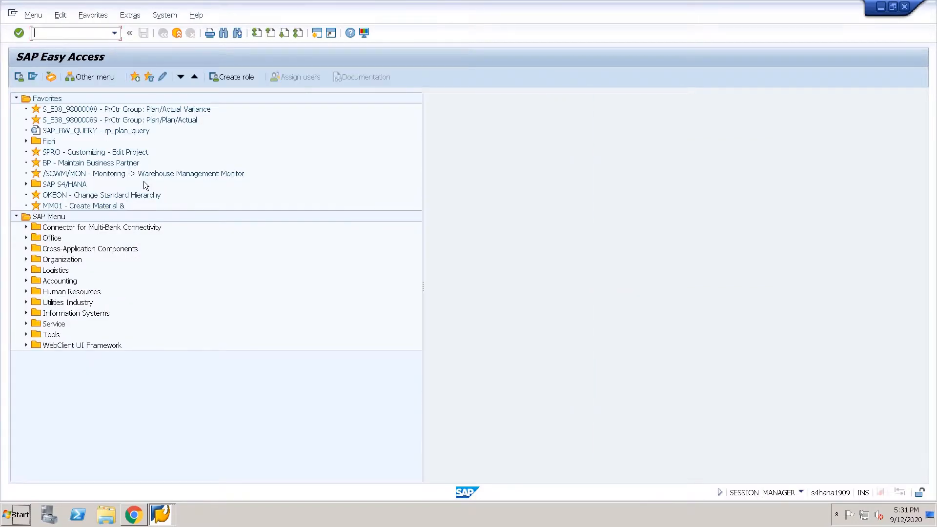